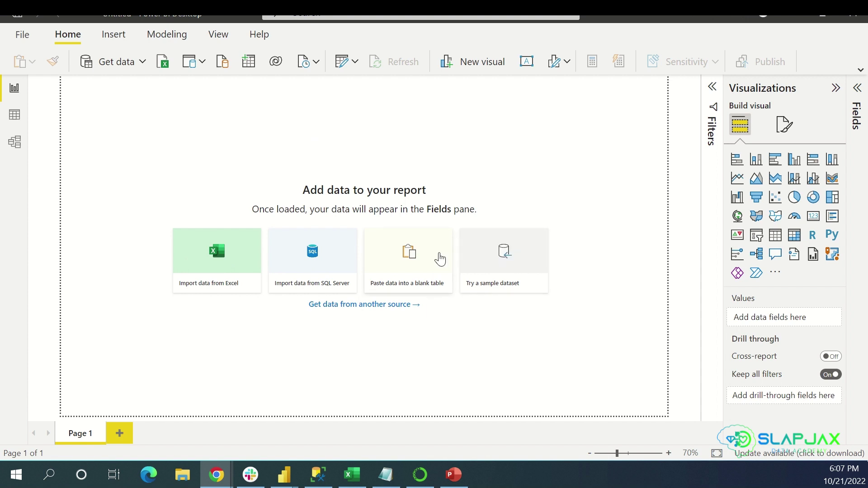
Start a manually entered table and expand its grid to four columns and four rows
click(248, 64)
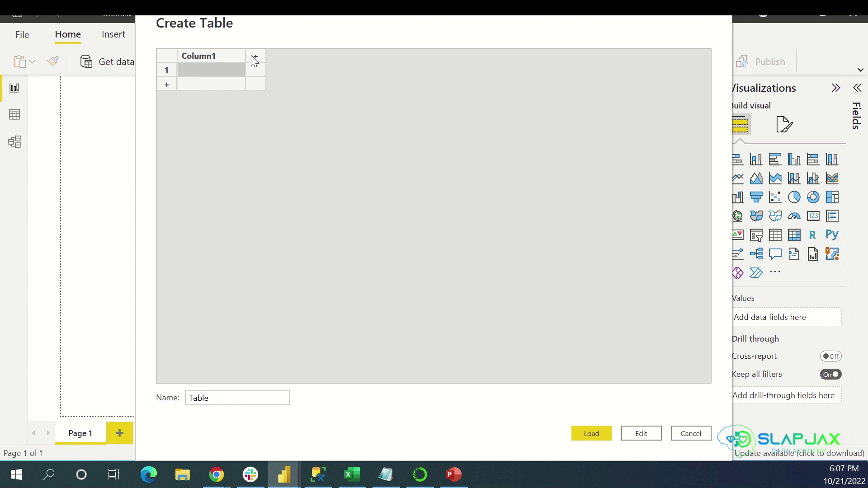
click(256, 55)
click(321, 57)
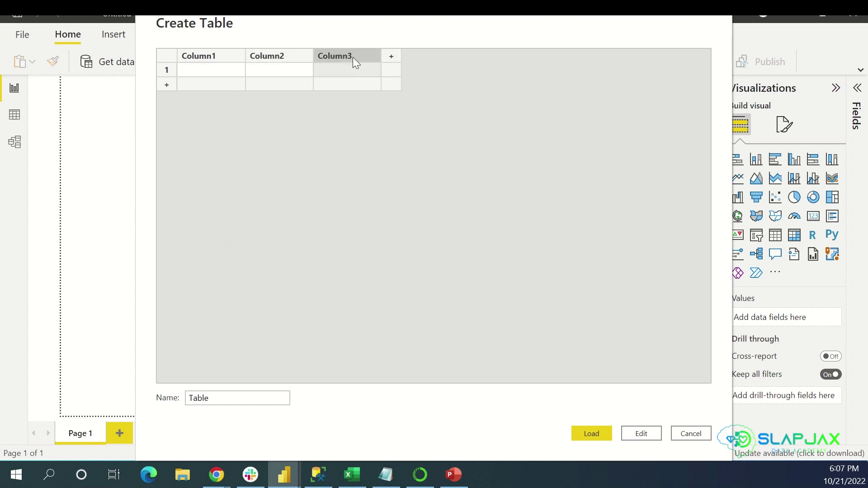
click(390, 56)
click(167, 85)
click(170, 98)
click(170, 102)
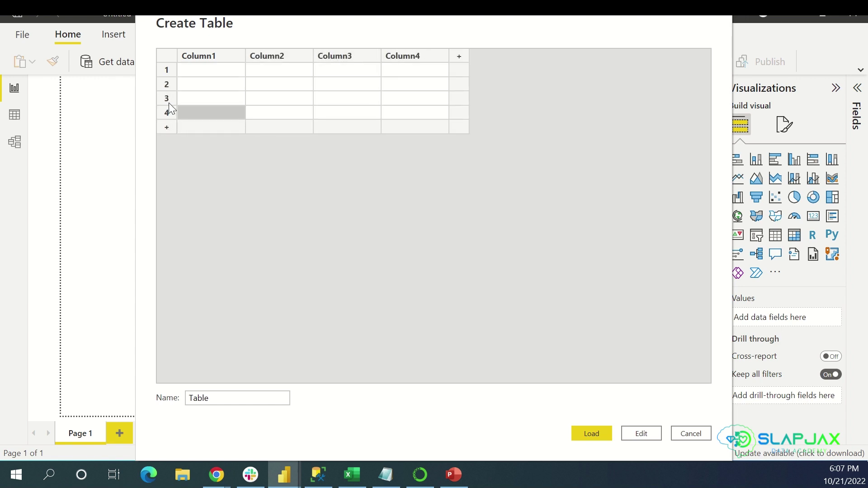
Title the first column jack, enter grge and 111 in the first row's first two cells, and discard the table
double_click(209, 58)
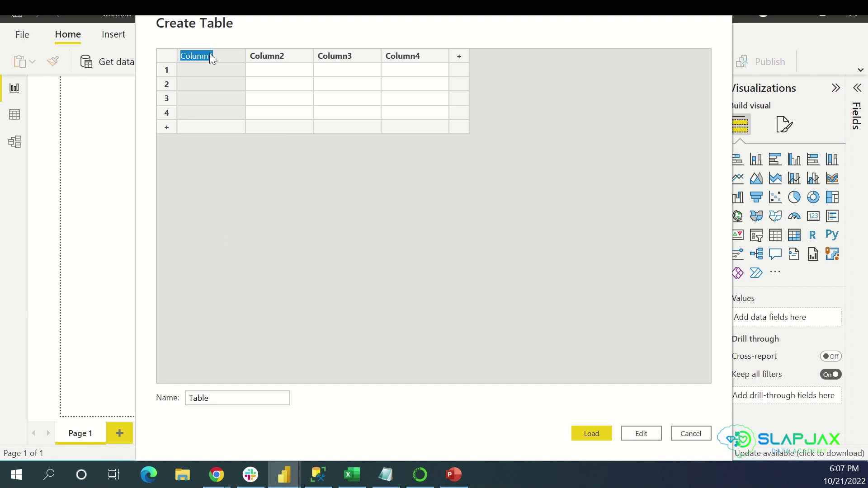
click(199, 69)
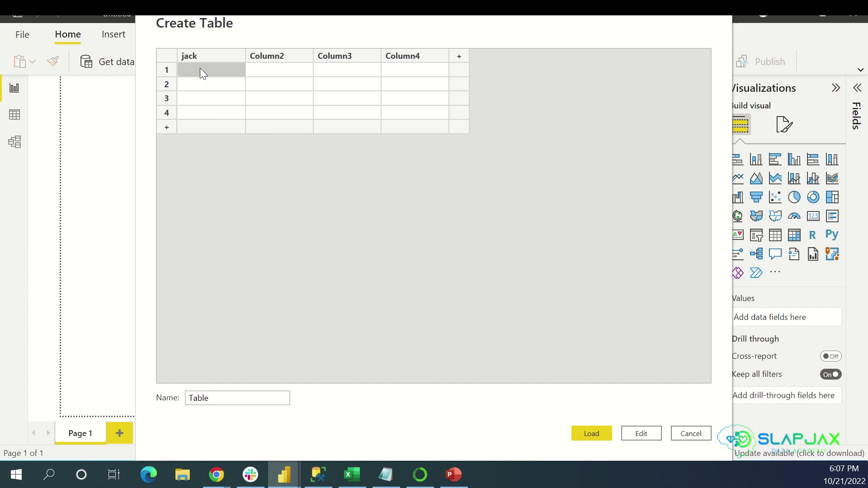
text(grge)
click(265, 71)
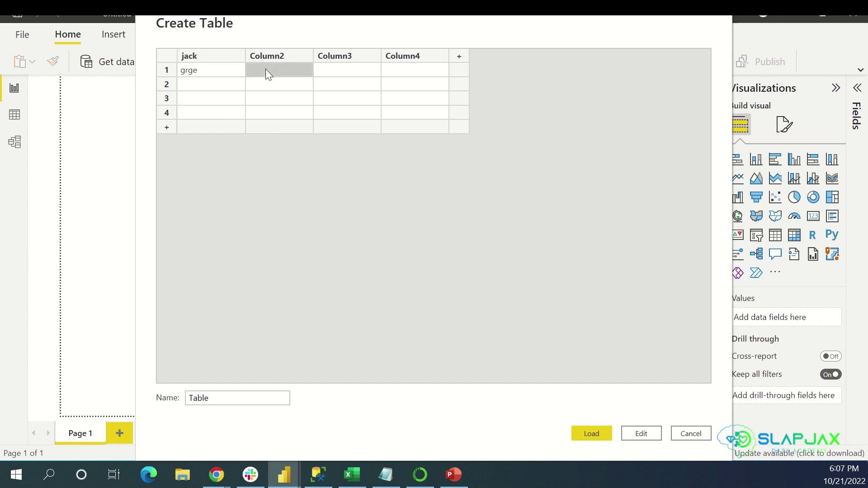
text(111)
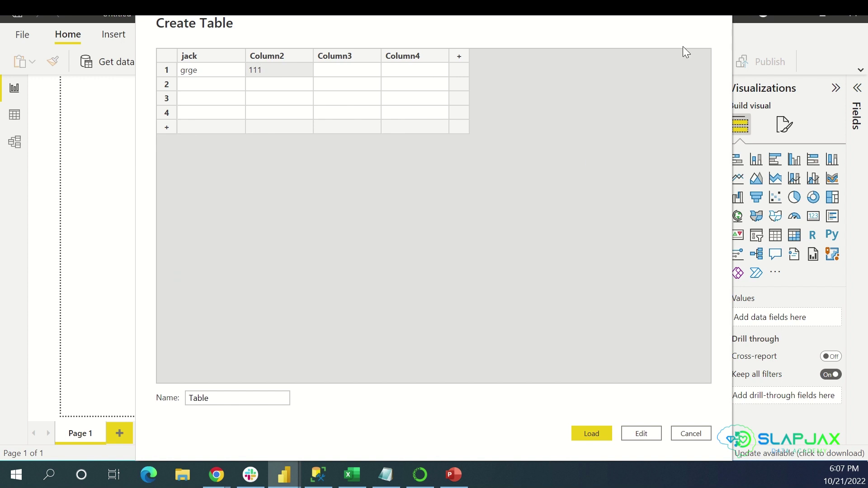
click(728, 18)
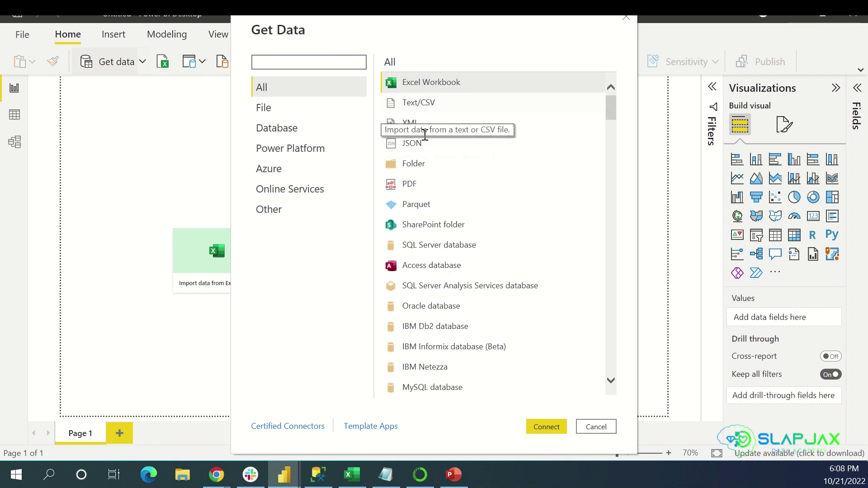
Browse the available data connectors and choose Excel Workbook as the data source
scroll(450, 189, down, 1)
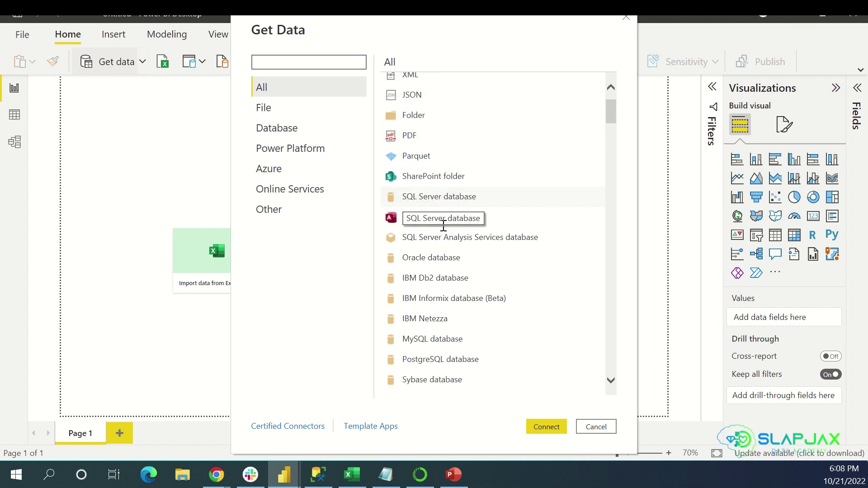
scroll(444, 240, down, 20)
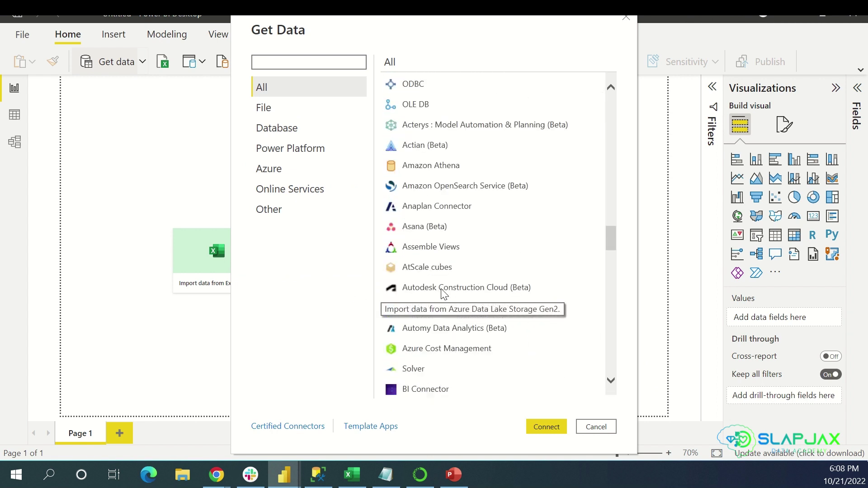
scroll(446, 290, up, 10)
scroll(444, 291, up, 20)
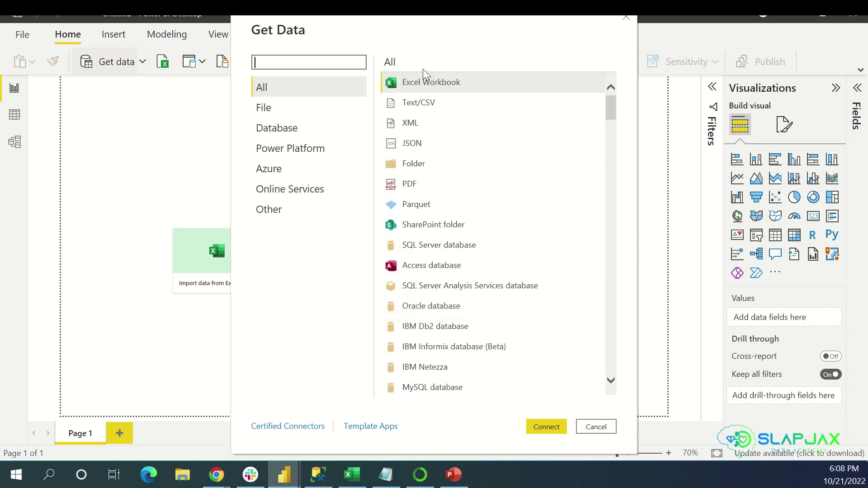
double_click(452, 83)
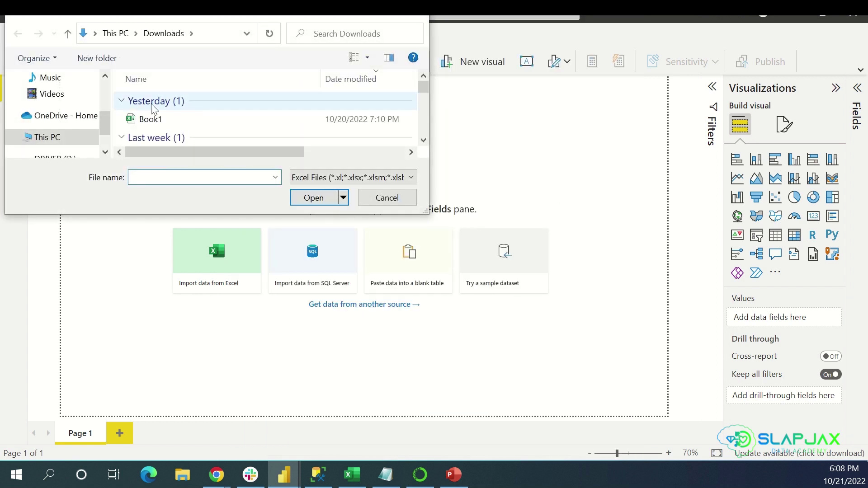
Open the workbook Dicks Sport Data Set 1 from the Downloads folder
scroll(63, 136, down, 1)
scroll(73, 116, up, 2)
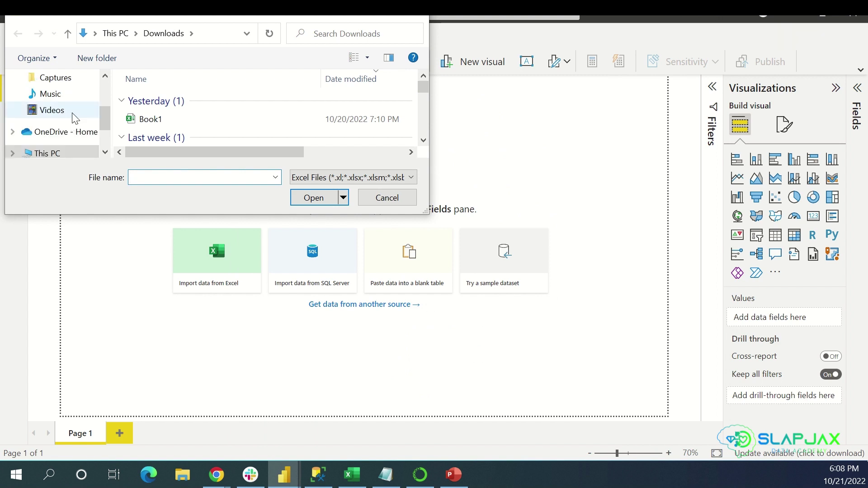
scroll(68, 113, up, 2)
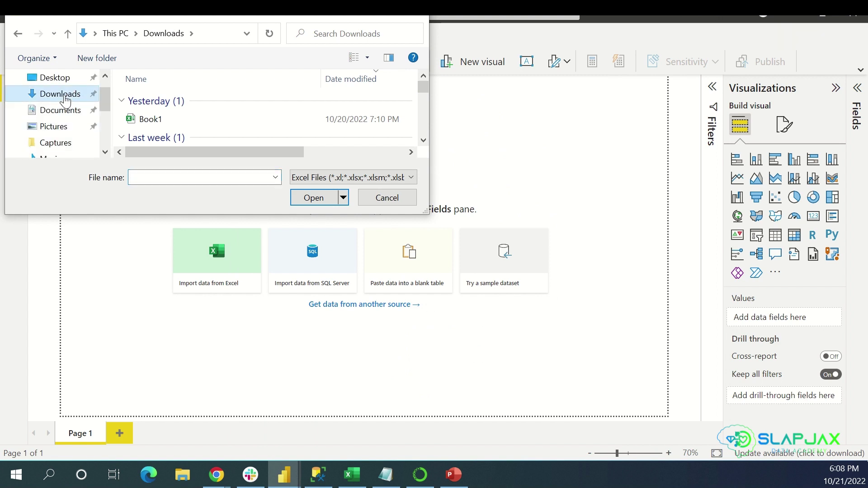
scroll(165, 107, down, 3)
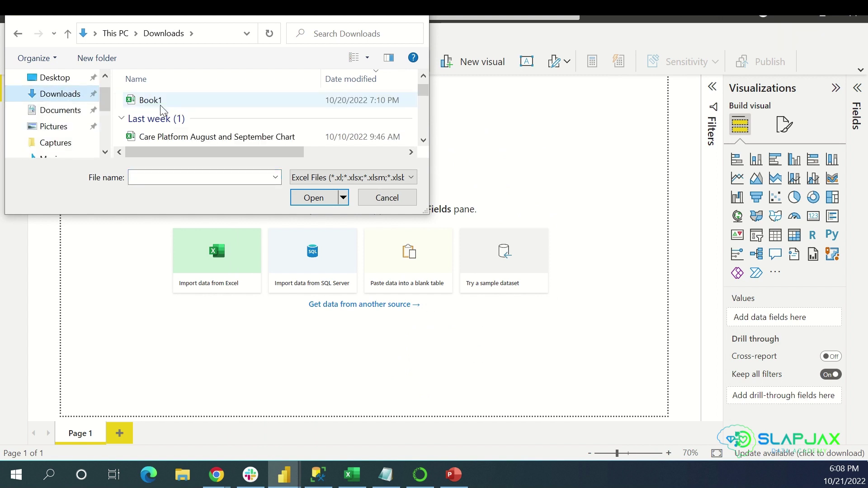
scroll(190, 110, down, 2)
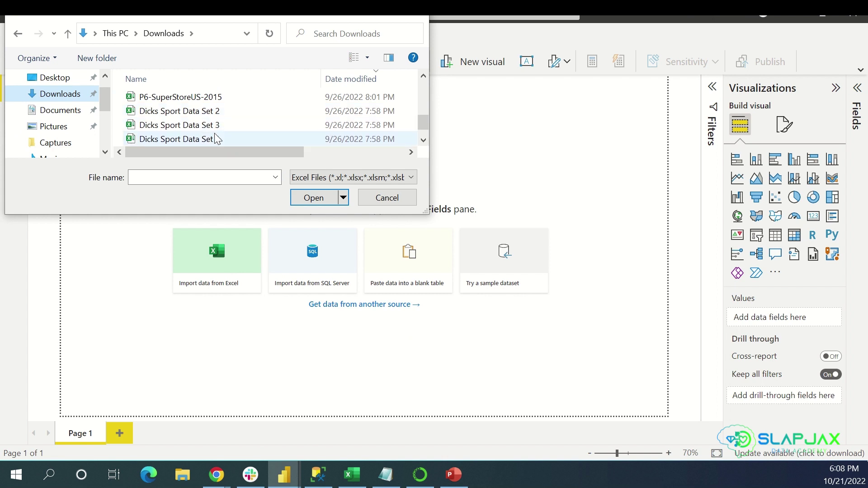
click(213, 139)
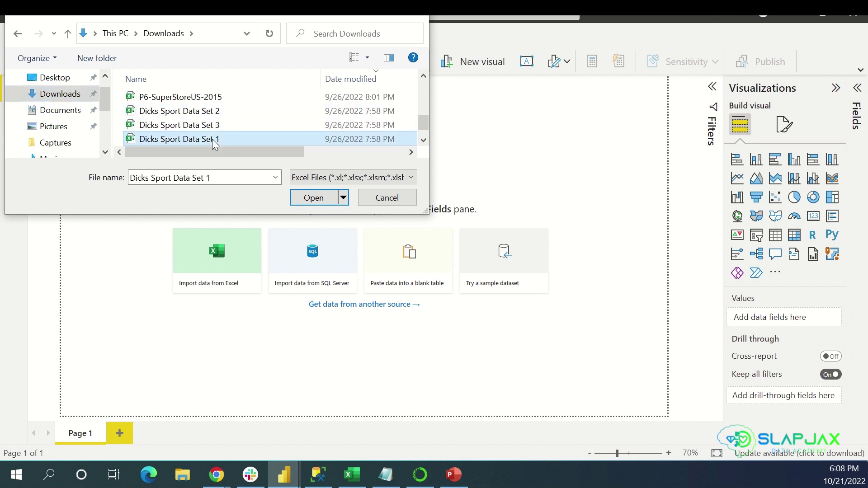
click(310, 199)
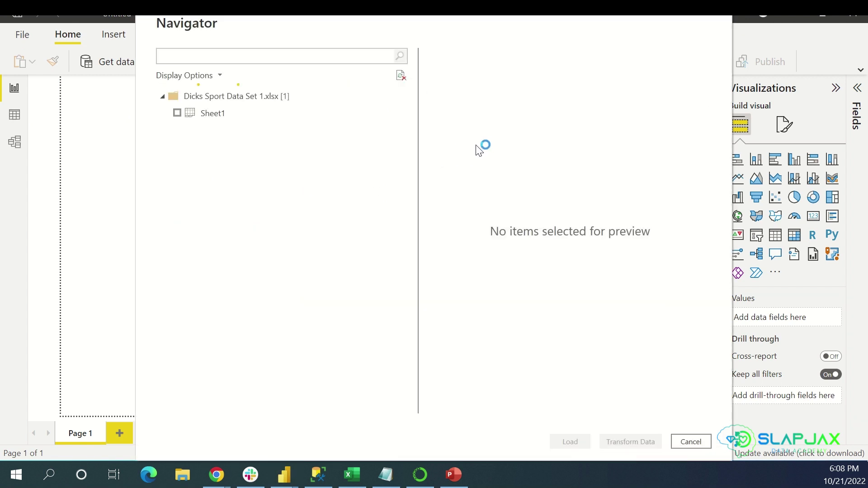
Include Sheet1 in the import, check its preview, and open it for transformation
click(177, 112)
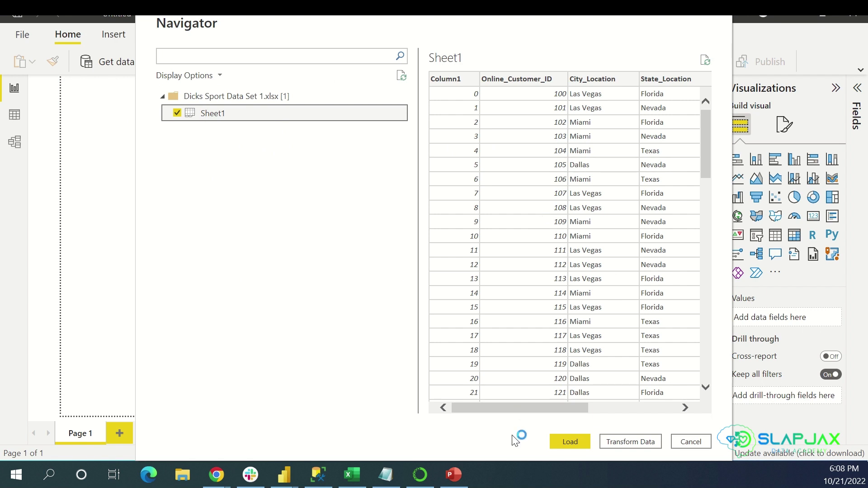
mouse_move(516, 411)
mouse_down()
mouse_move(638, 405)
mouse_move(521, 417)
mouse_up()
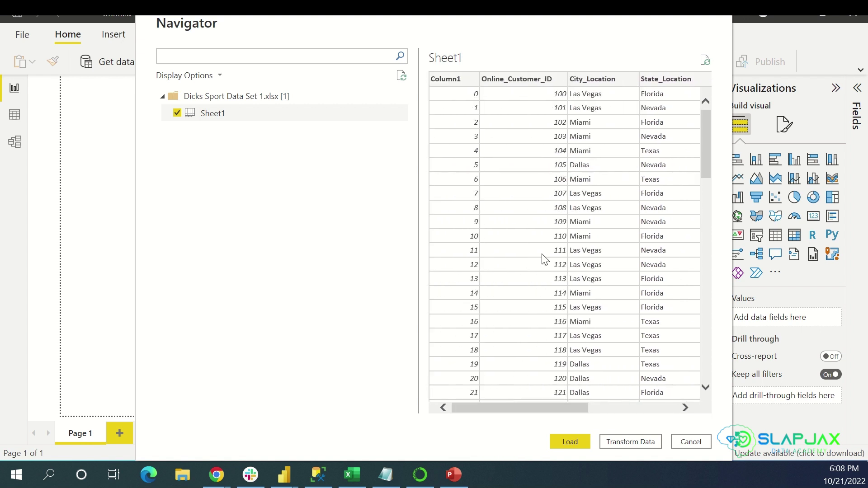
scroll(551, 267, down, 18)
scroll(550, 267, up, 18)
click(629, 442)
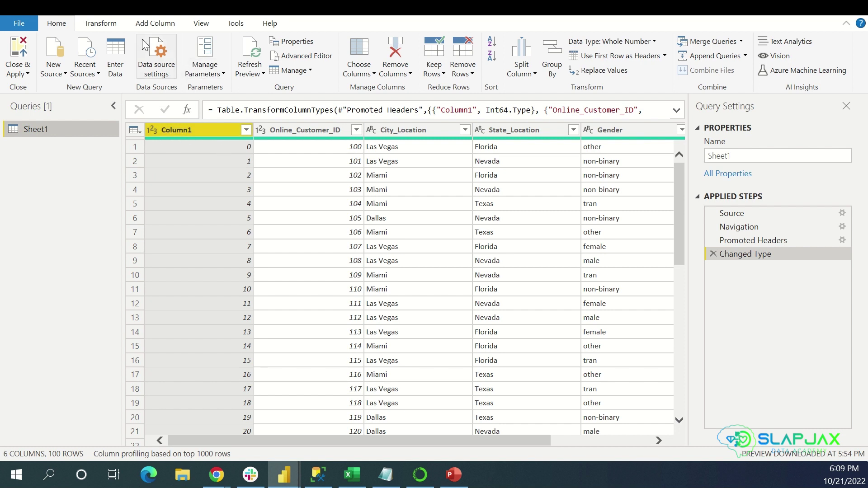
Change the data type of Column1 to Text, replacing the current type conversion
click(103, 26)
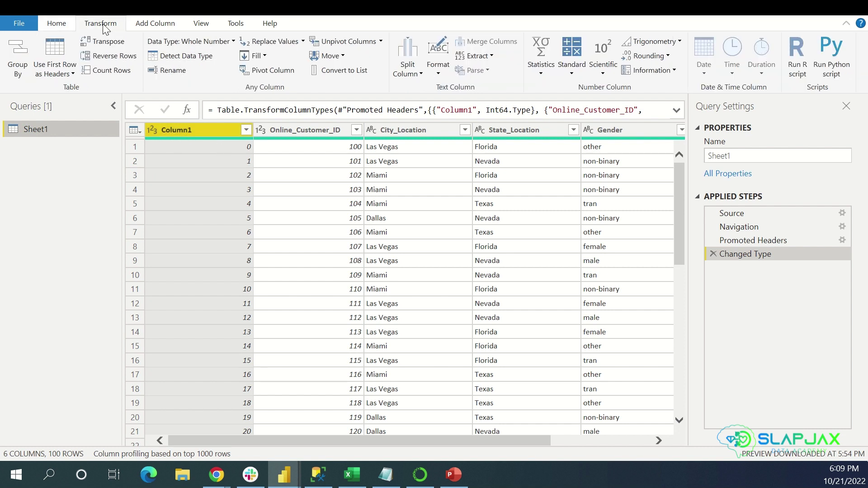
click(230, 41)
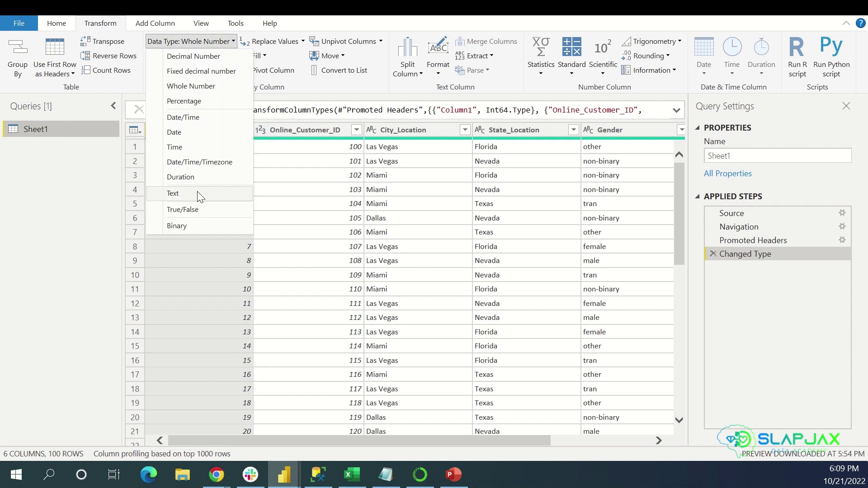
click(189, 127)
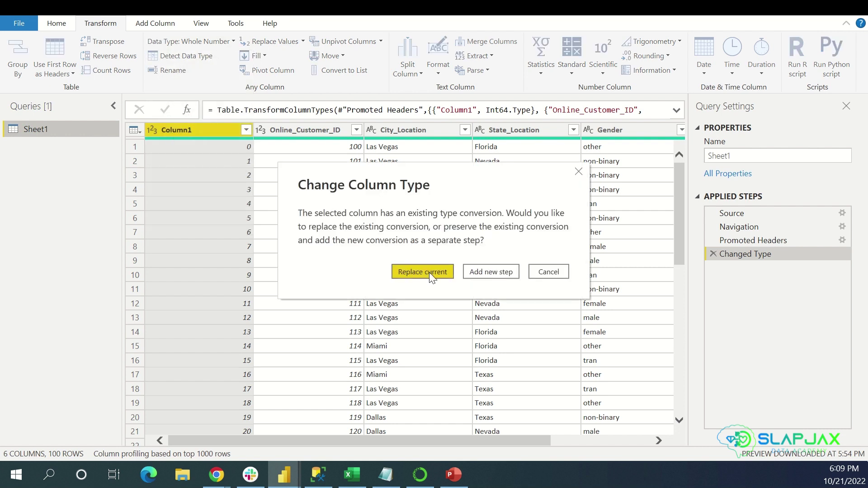
click(434, 272)
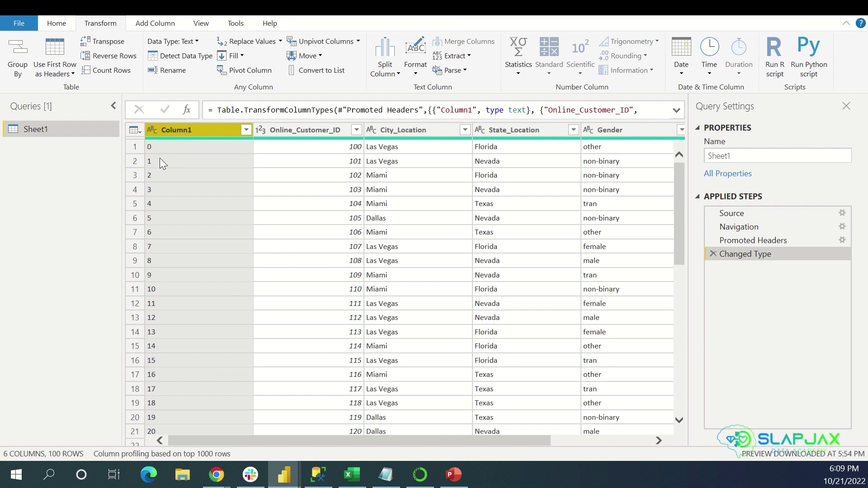
Delete the Changed Type step from the query and rename Column1 to King
click(713, 254)
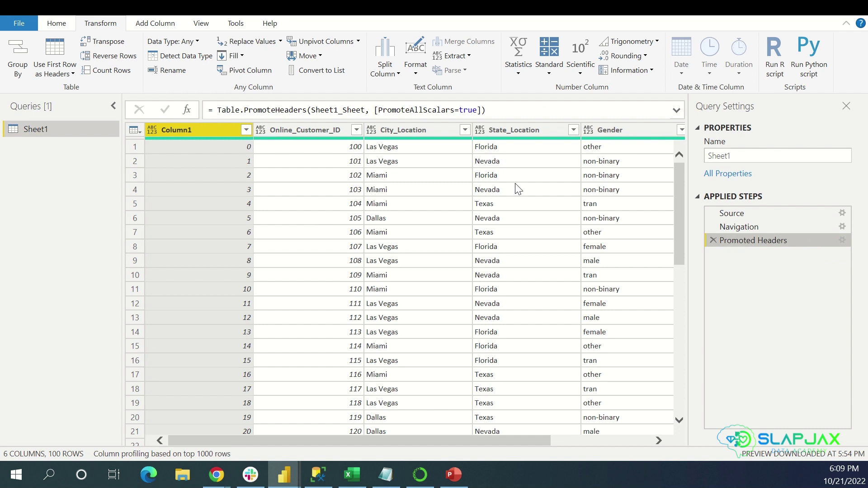
right_click(183, 129)
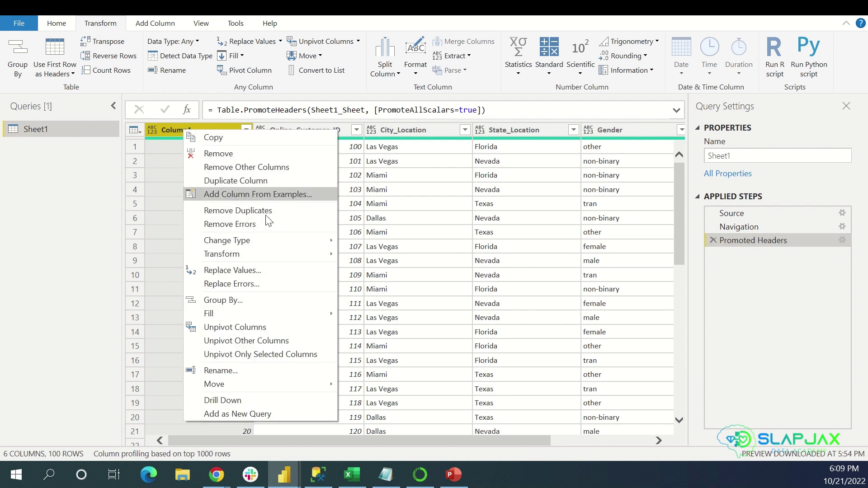
click(272, 376)
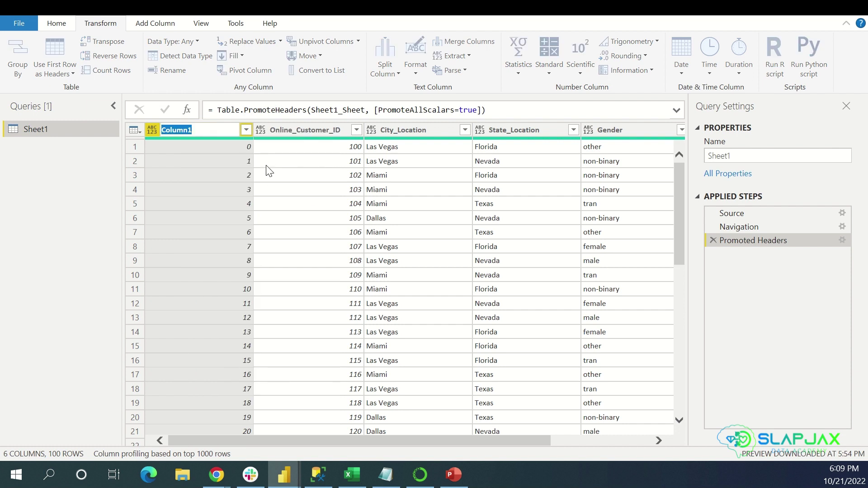
text(King)
key(Return)
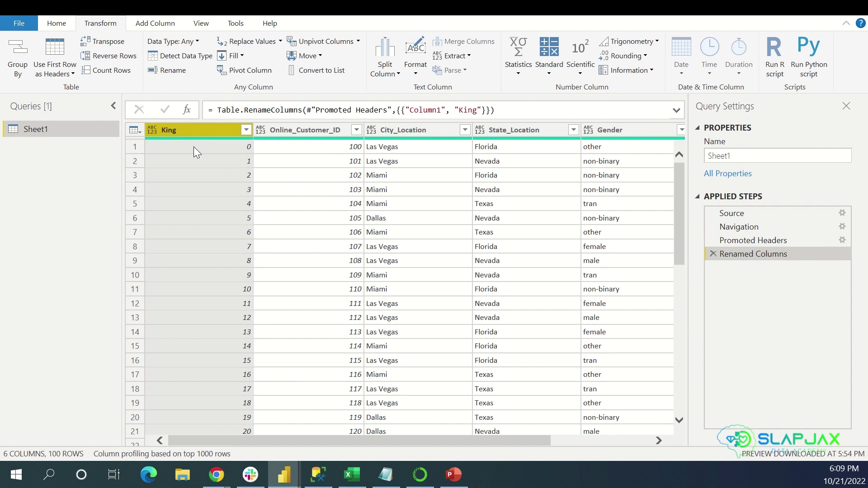
click(193, 159)
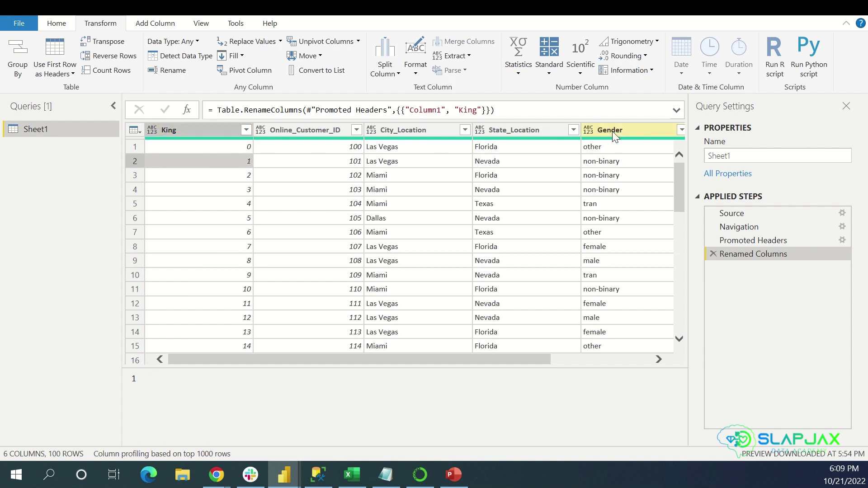
Review the Split Column by Delimiter options for the Gender column and leave without splitting it
right_click(625, 131)
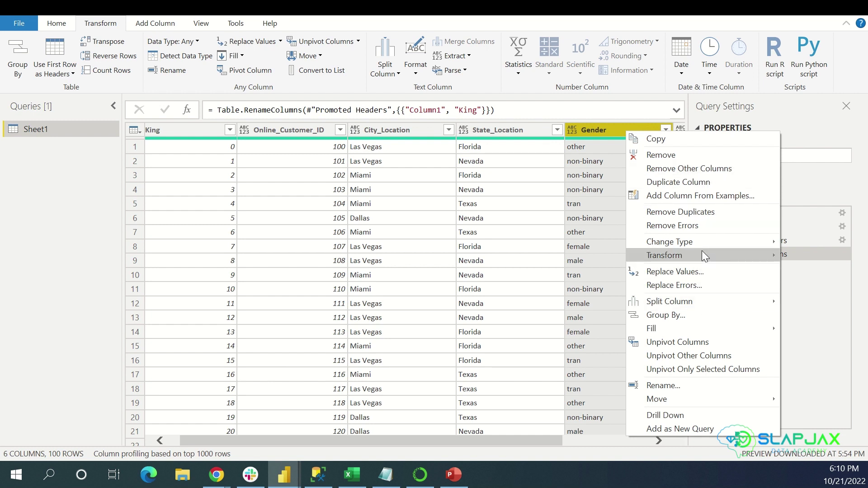
mouse_move(699, 303)
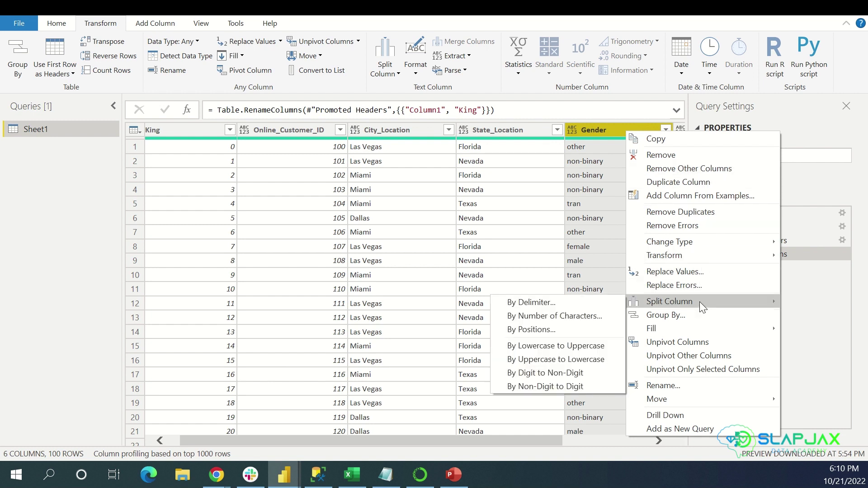
click(582, 302)
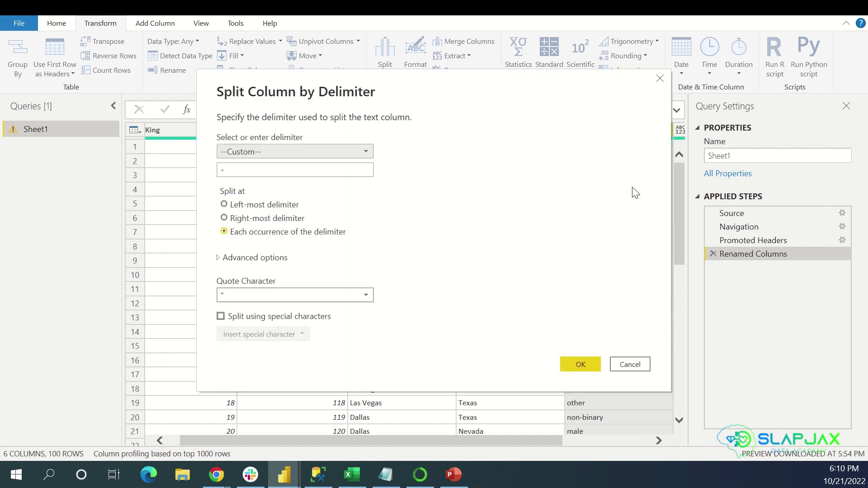
click(258, 171)
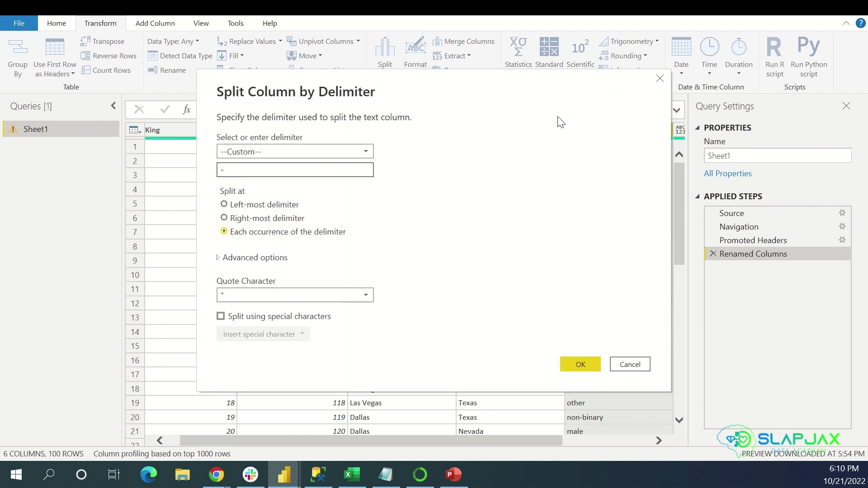
click(660, 78)
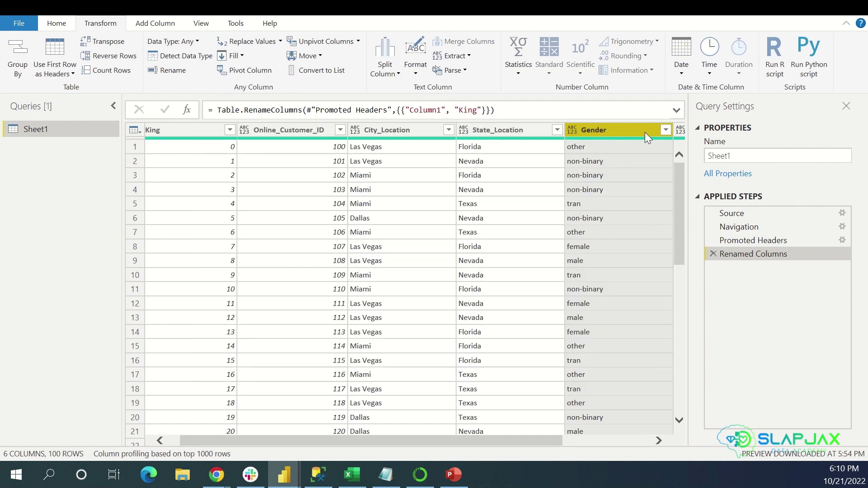
Delete the Renamed Columns step from the query
click(712, 253)
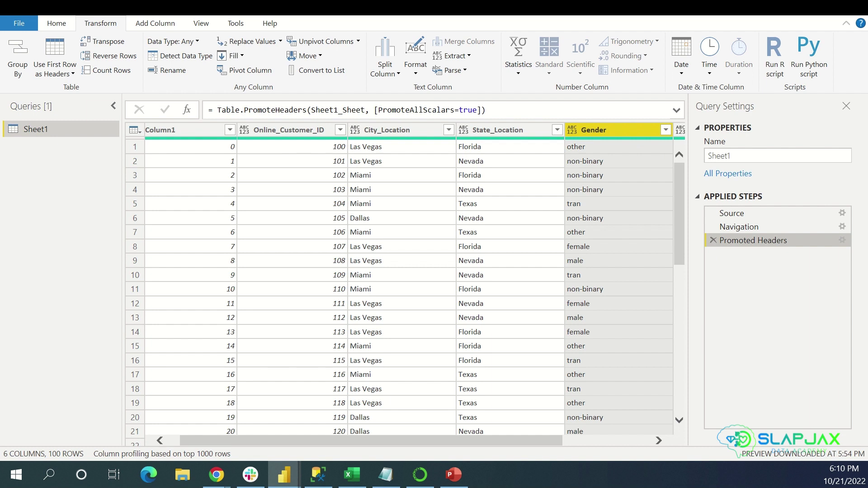
Replace the value 100 with 1000 in the Online_Customer_ID column
click(340, 148)
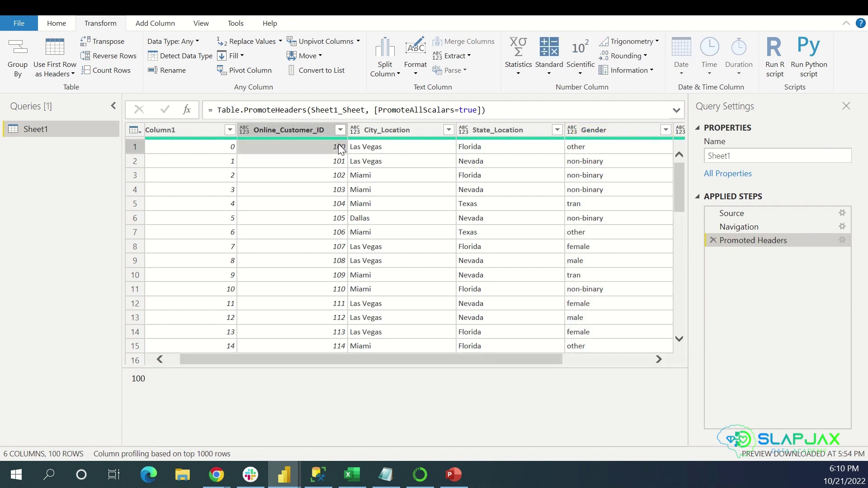
right_click(341, 150)
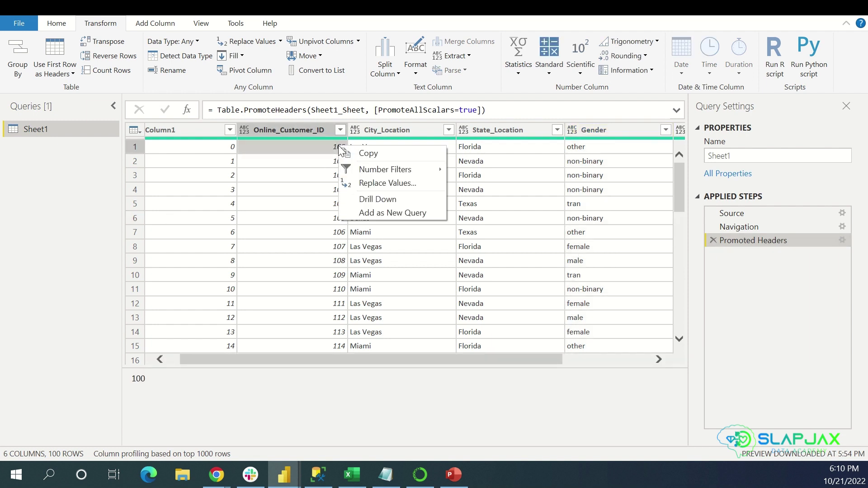
click(367, 181)
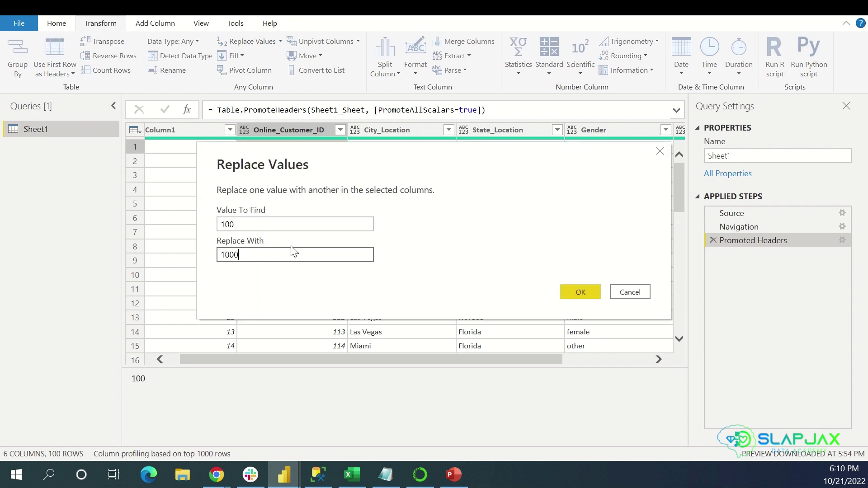
text(1000)
click(580, 292)
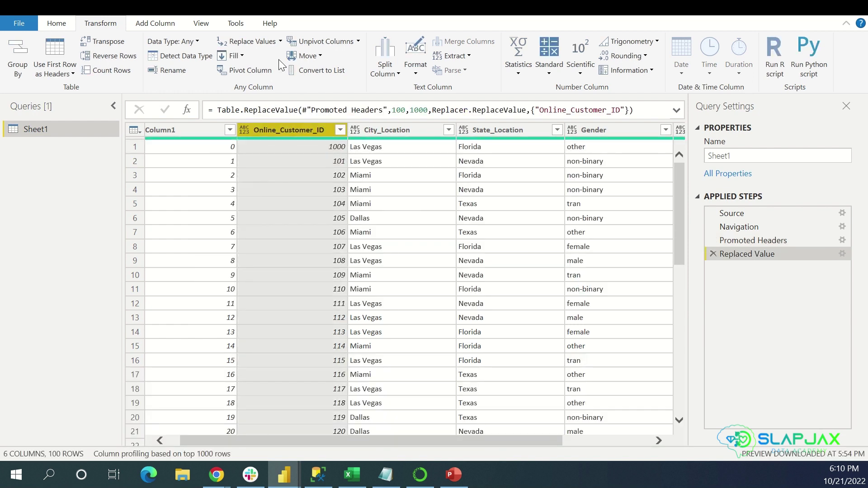
click(262, 44)
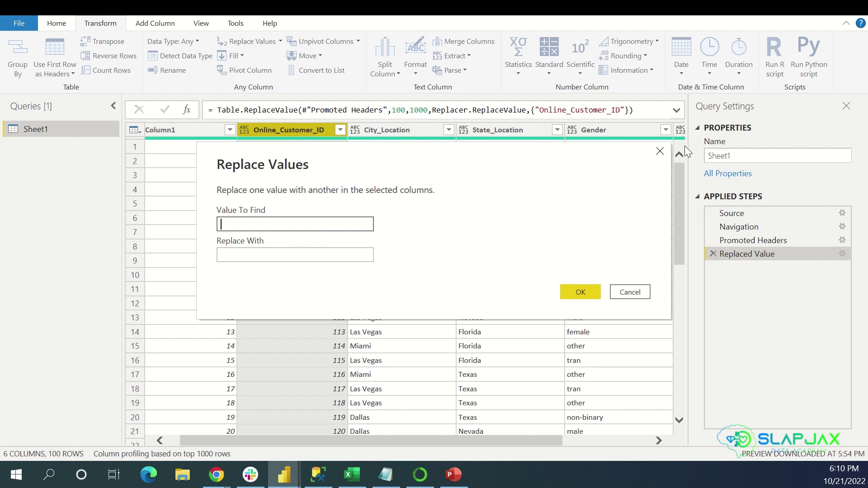
click(659, 151)
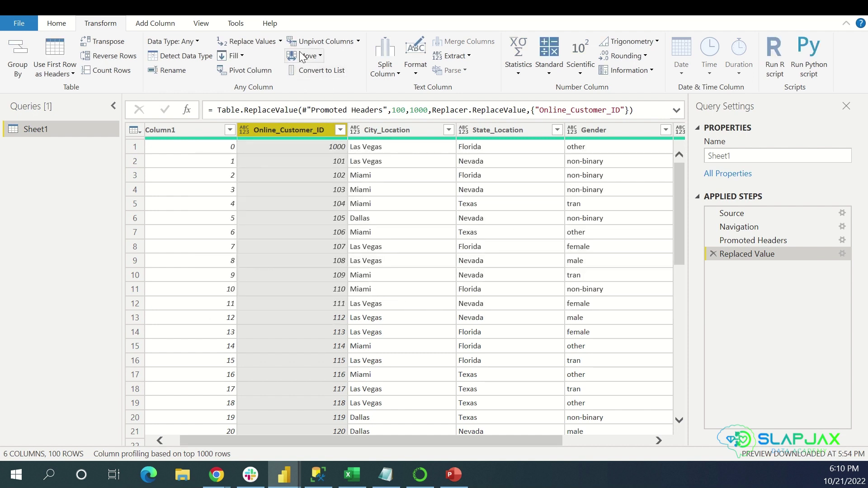
click(259, 44)
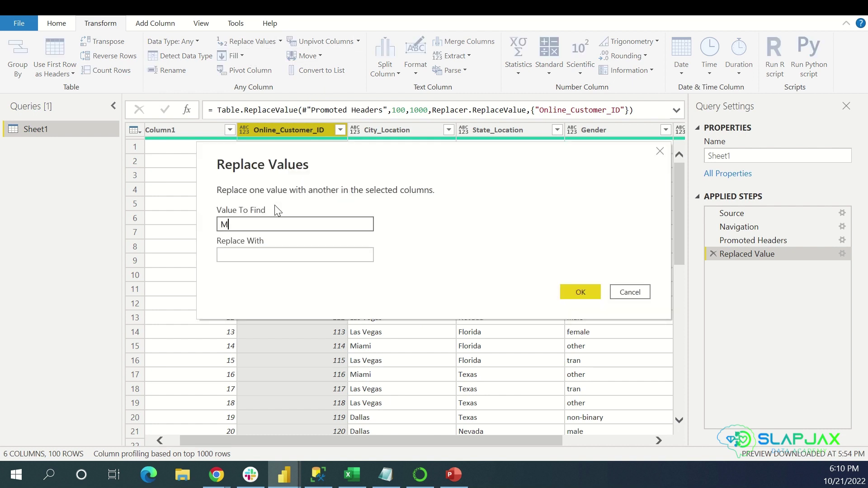
text(iami)
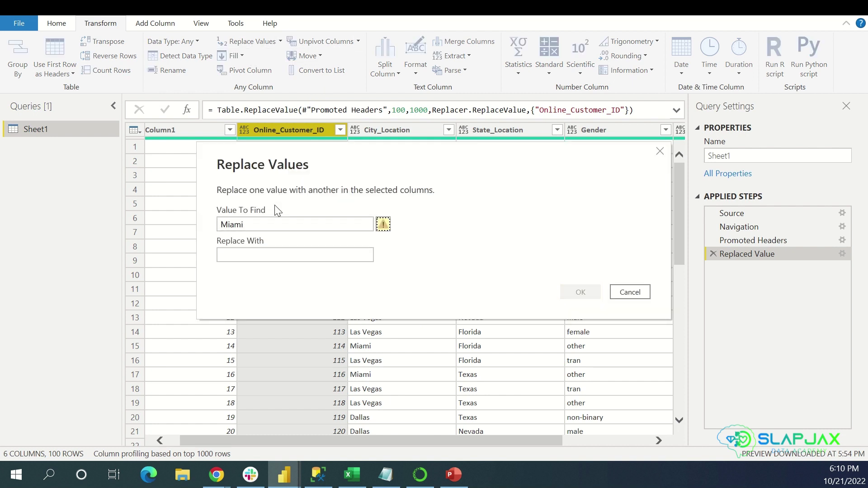
click(254, 253)
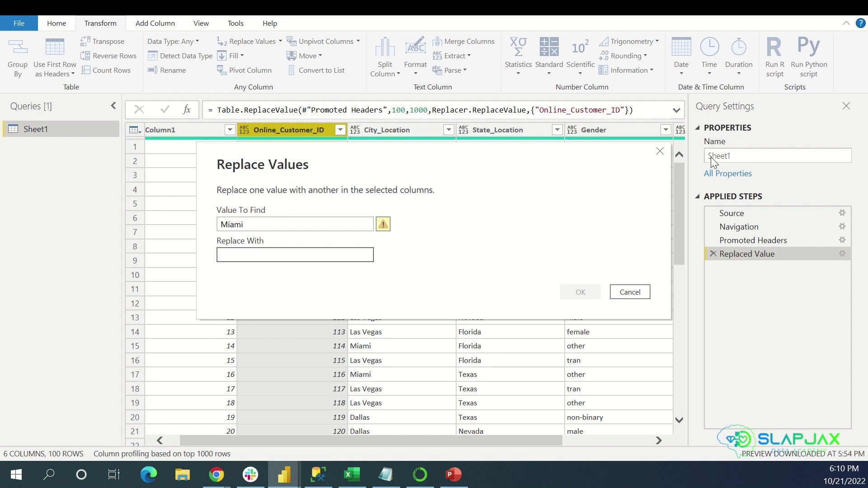
click(660, 152)
Replace the value Miami with Vegas in the City_Location column
click(406, 129)
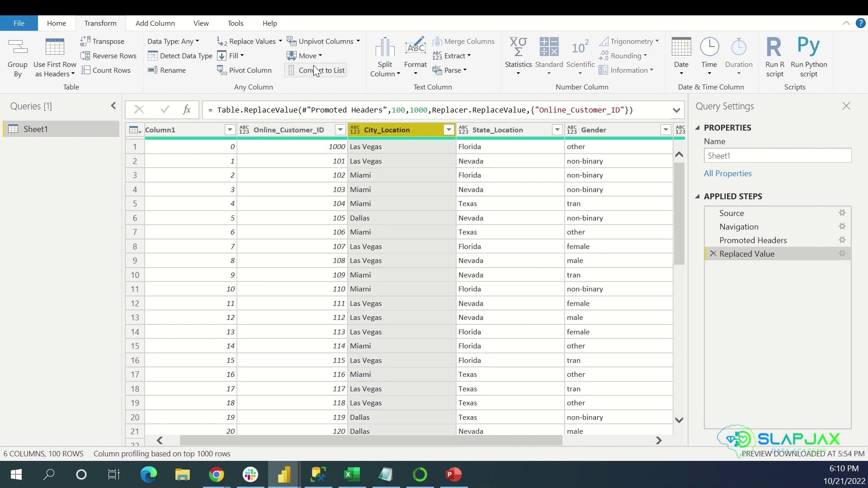
click(261, 39)
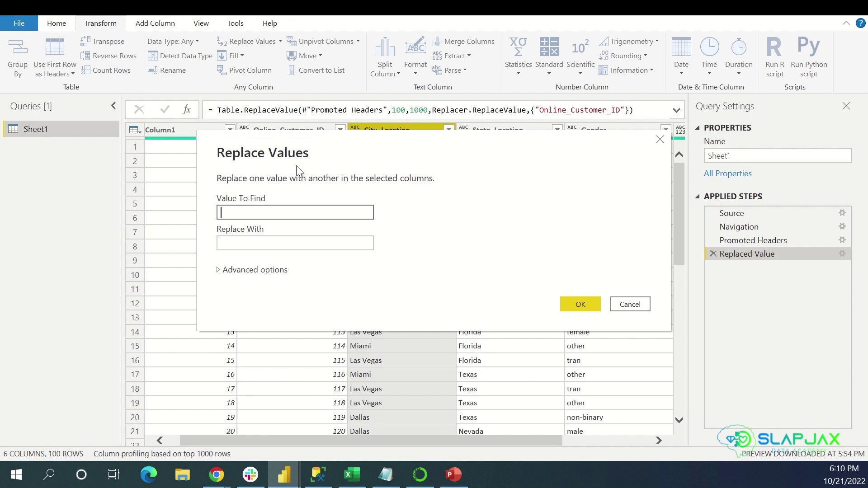
text(Miami)
key(Tab)
text(V)
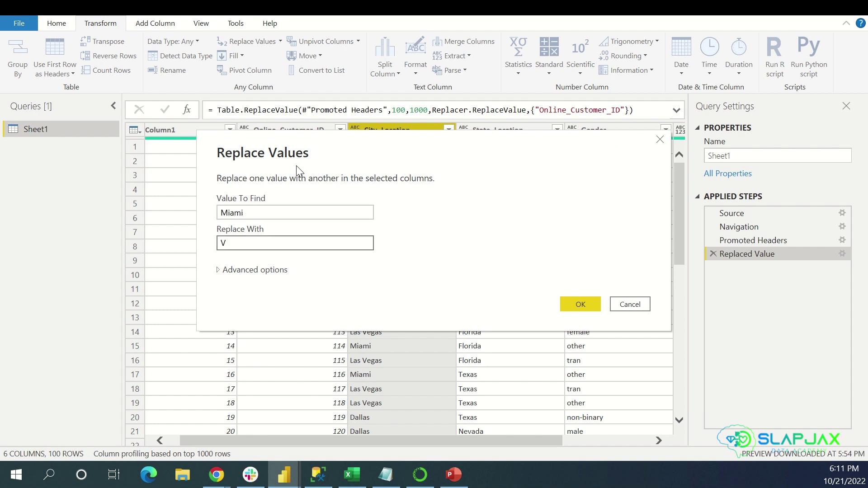
text(egas)
click(580, 304)
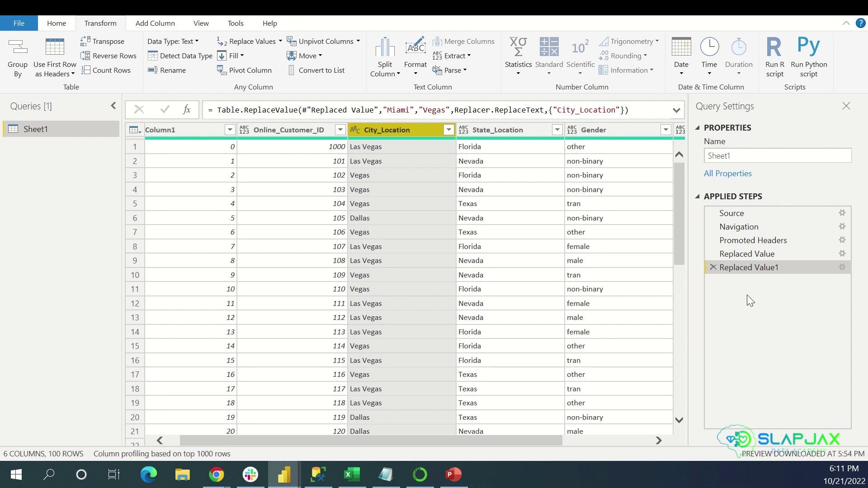
Delete both Replaced Value steps from the query
click(712, 267)
click(713, 253)
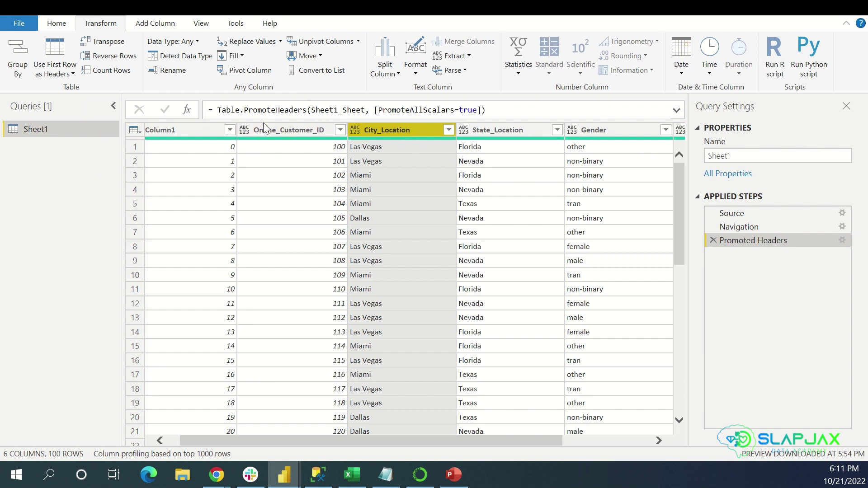
Remove Column1 from the table and restore it by deleting the Removed Columns step
click(177, 130)
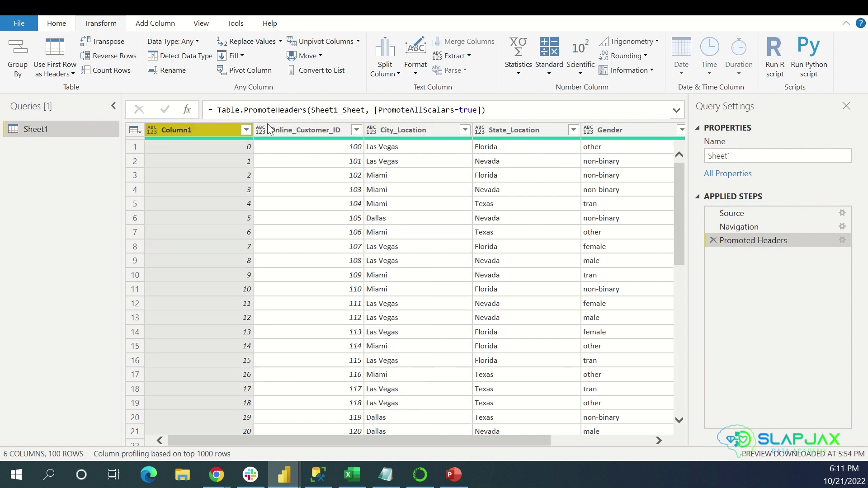
click(67, 27)
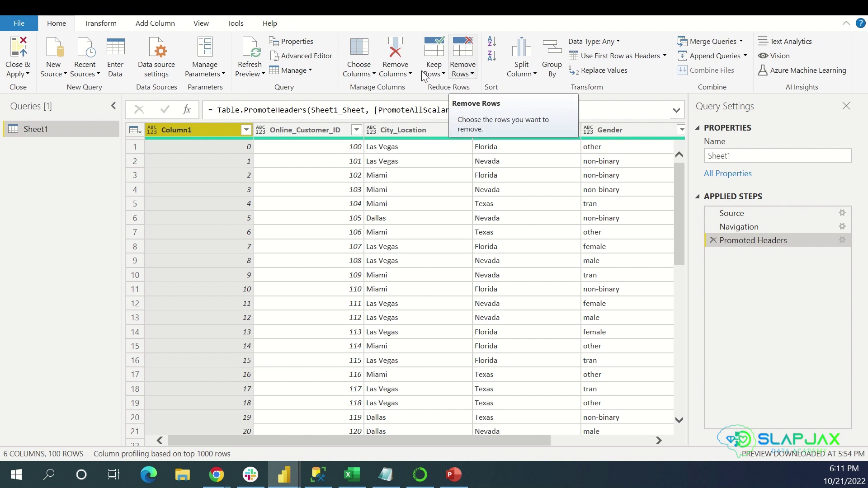
click(407, 73)
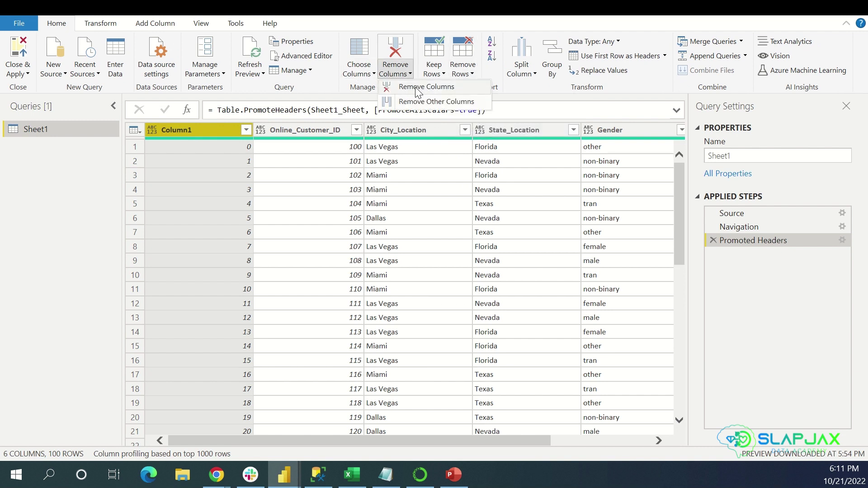
click(418, 87)
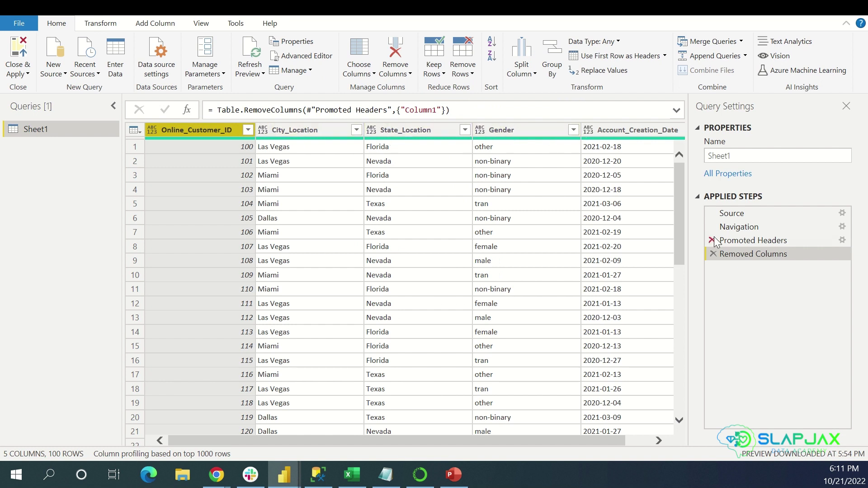
click(713, 254)
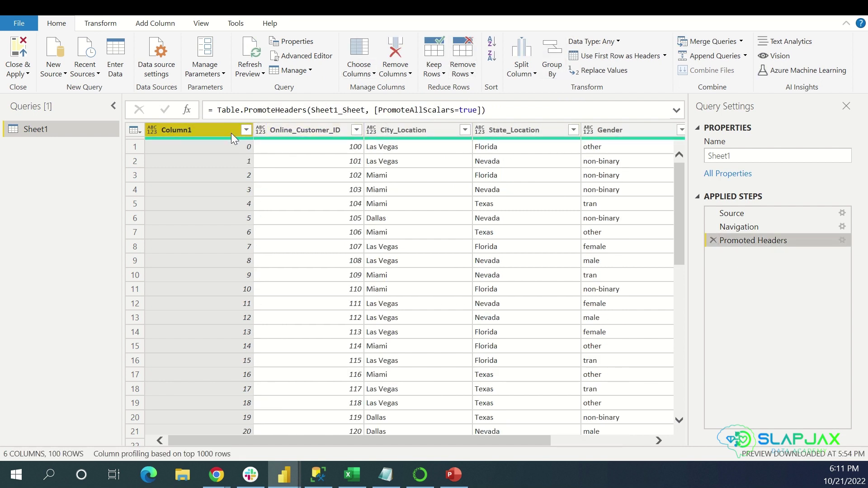
Remove Column1, Online_Customer_ID and City_Location together, and restore them by deleting the Removed Columns step
ctrl+click(322, 131)
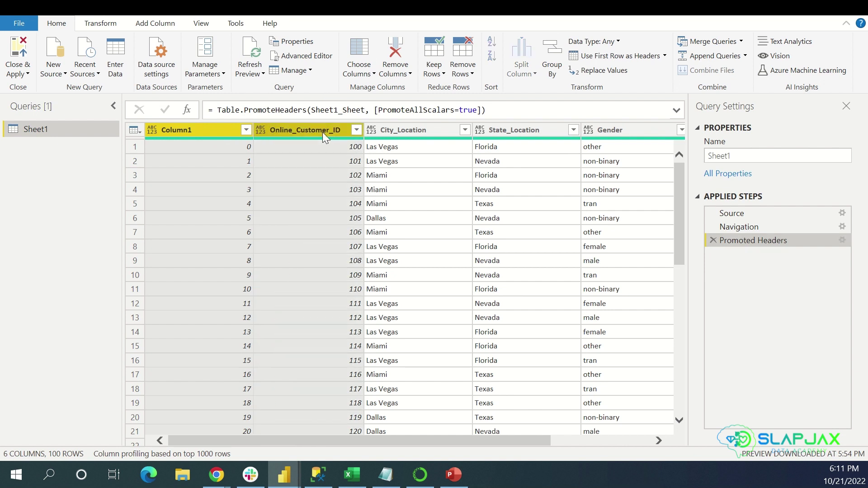
ctrl+click(386, 132)
click(395, 54)
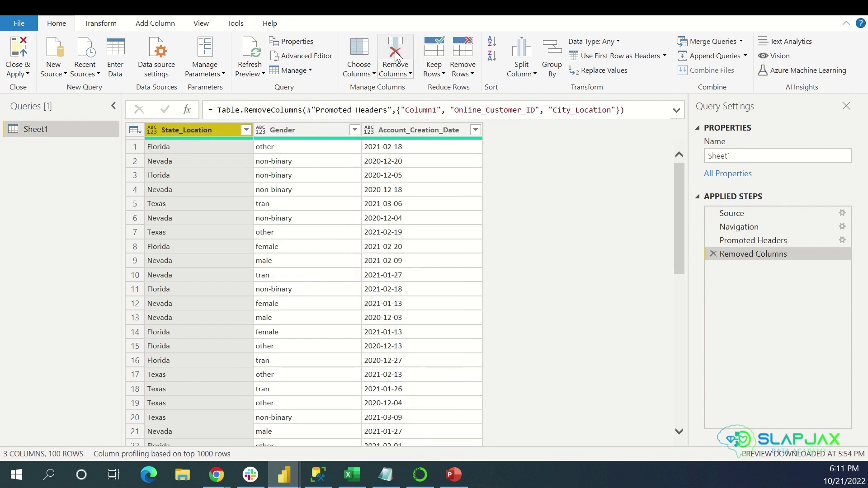
click(713, 253)
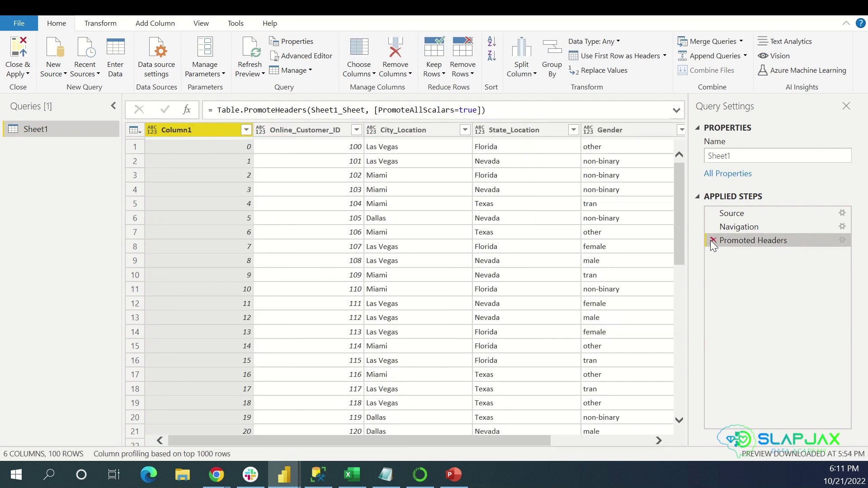
Review the Remove Rows options and the Remove Top Rows settings, leaving without removing any rows
click(468, 74)
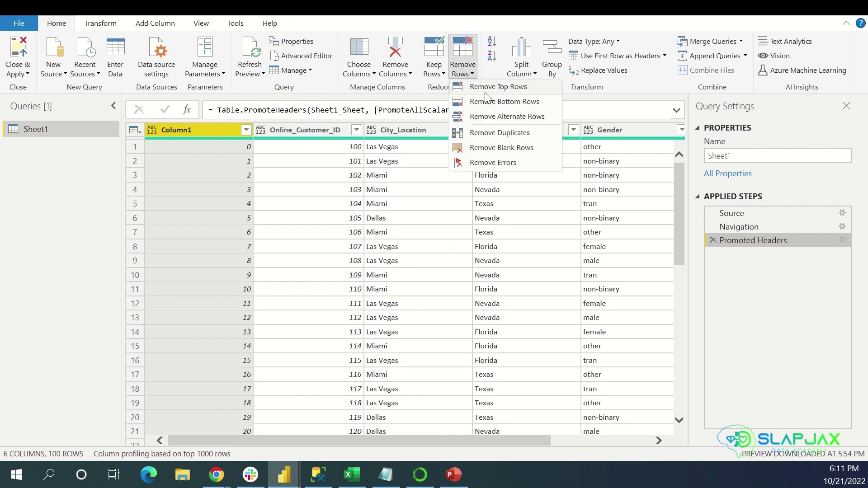
click(136, 161)
click(137, 174)
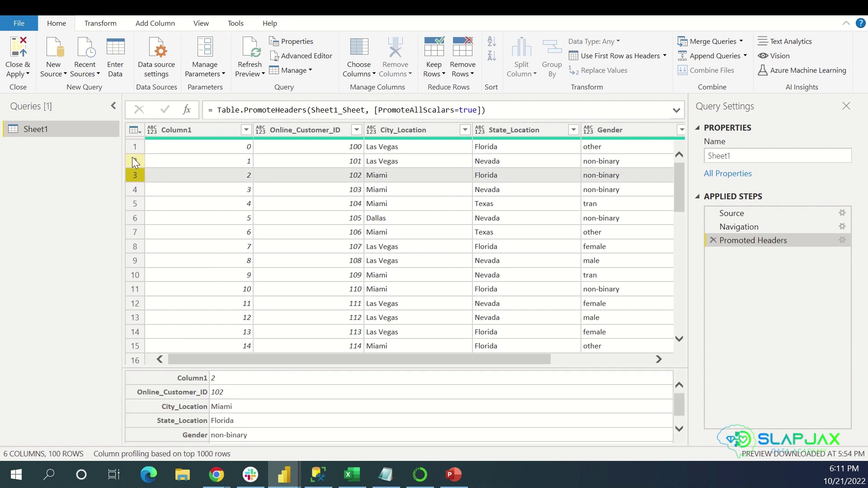
click(136, 161)
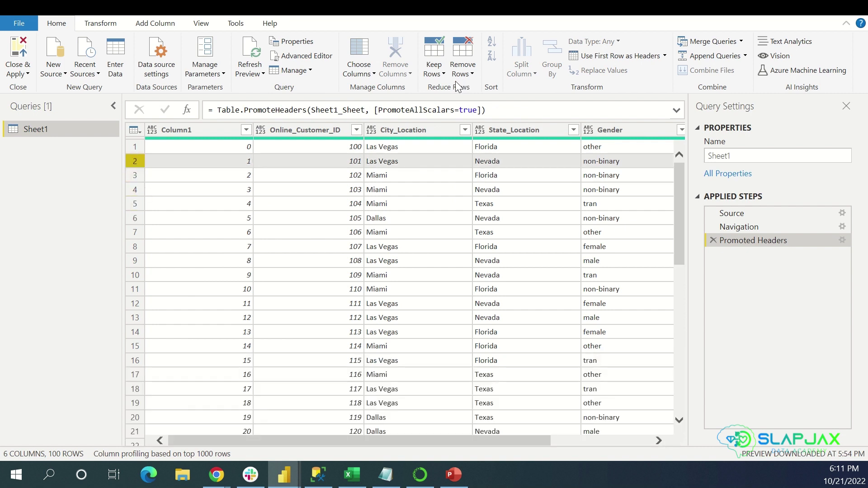
click(465, 72)
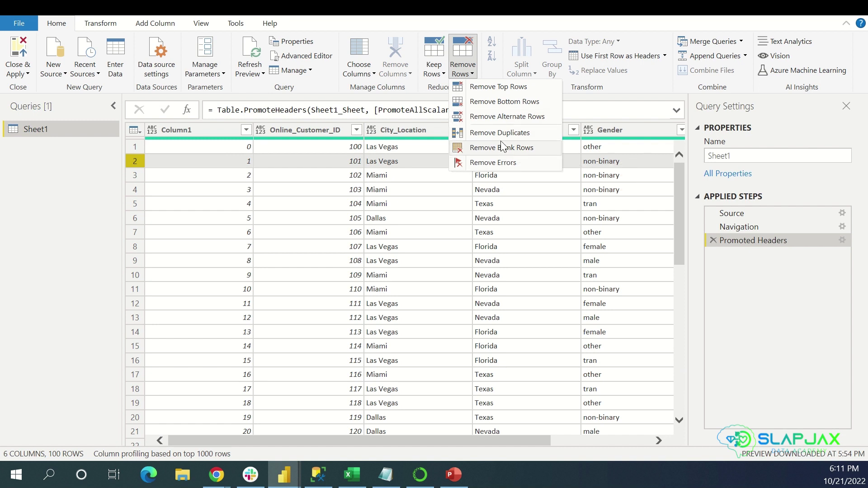
click(502, 88)
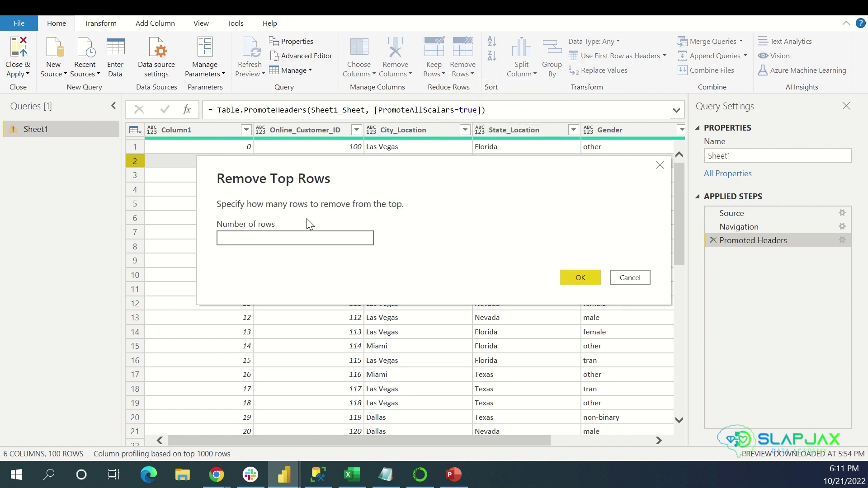
click(659, 163)
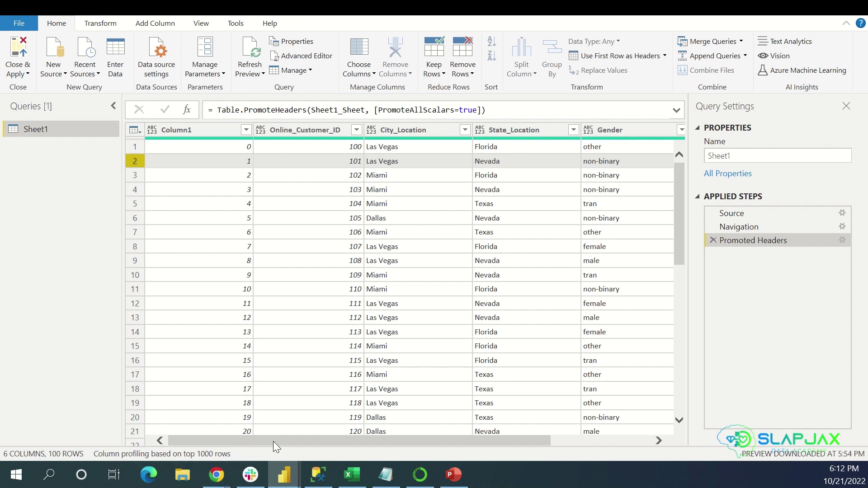
Select Column1, Online_Customer_ID, City_Location and State_Location together, and deselect each of them again
drag(273, 441, 254, 443)
click(210, 132)
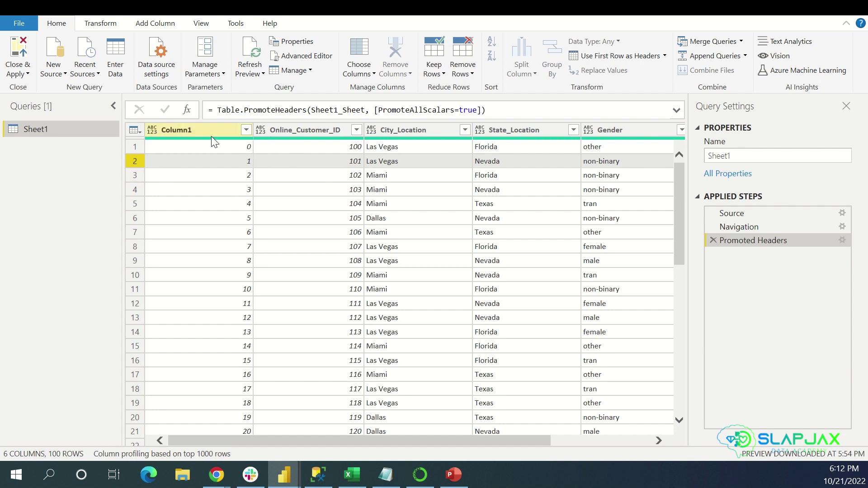
ctrl+click(294, 131)
ctrl+click(398, 130)
ctrl+click(505, 130)
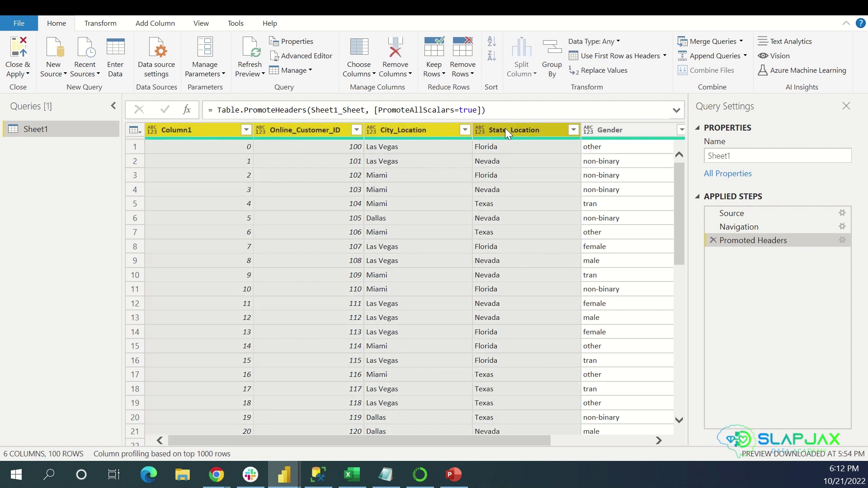
ctrl+click(234, 129)
ctrl+click(303, 131)
ctrl+click(397, 131)
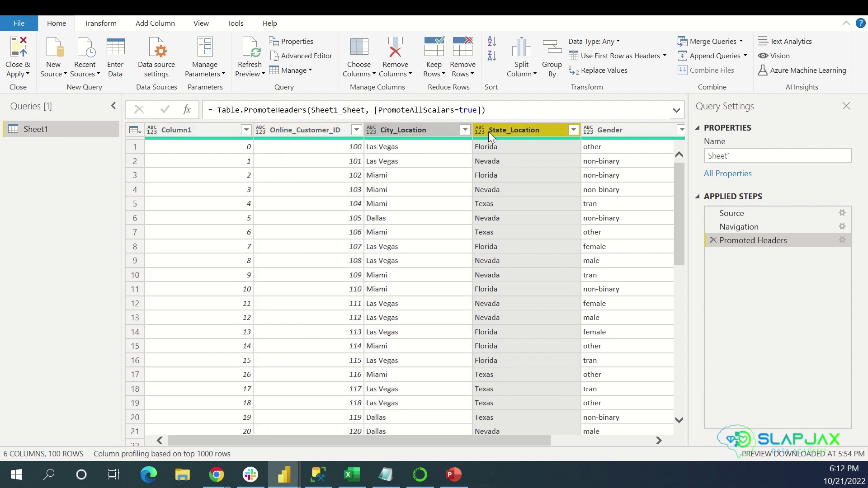
ctrl+click(495, 132)
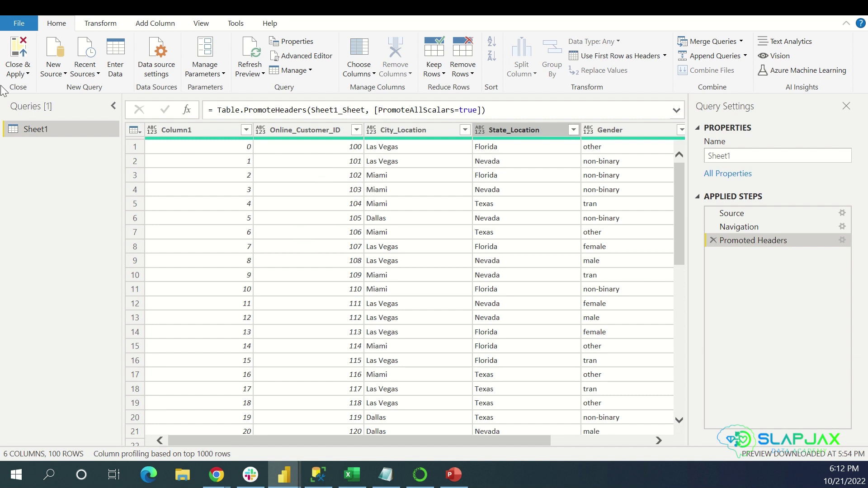
Close Power Query Editor without applying the query changes, returning to the report
click(19, 74)
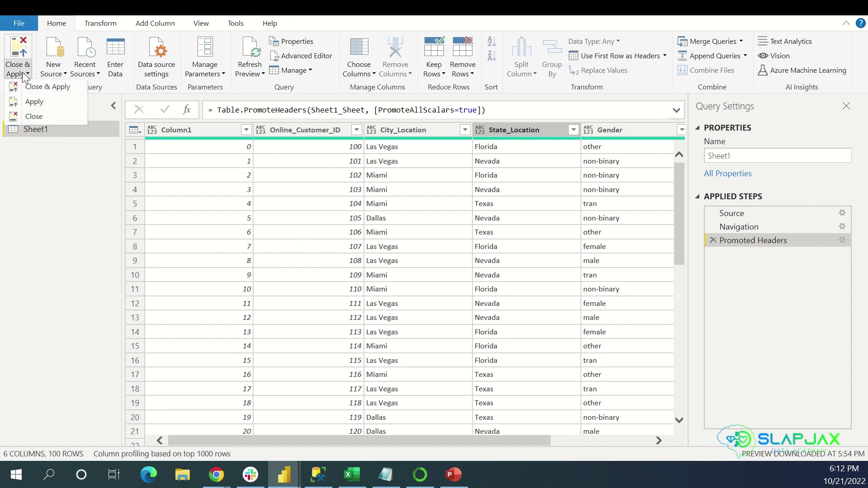
click(49, 115)
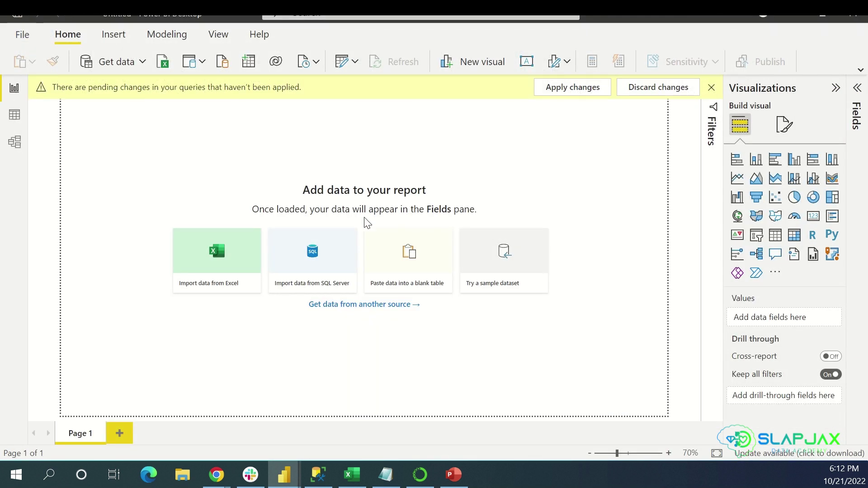
Expand and collapse the Fields pane, and collapse the Visualizations pane to widen the report canvas
click(855, 89)
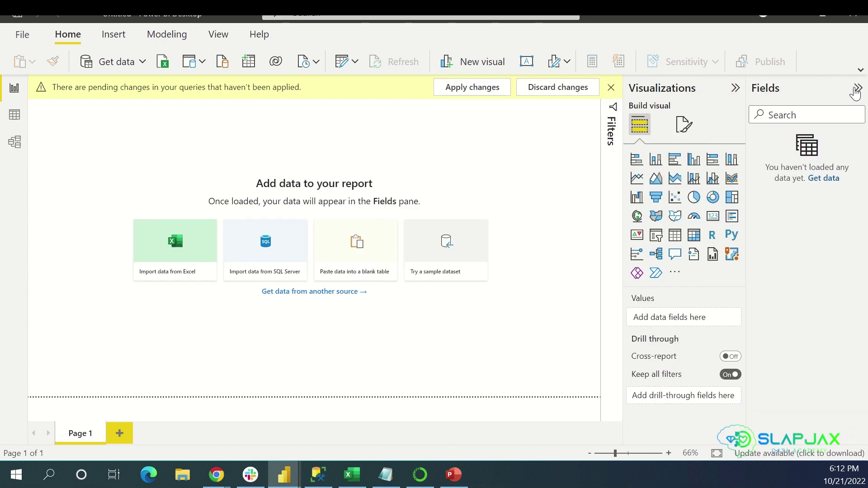
click(858, 88)
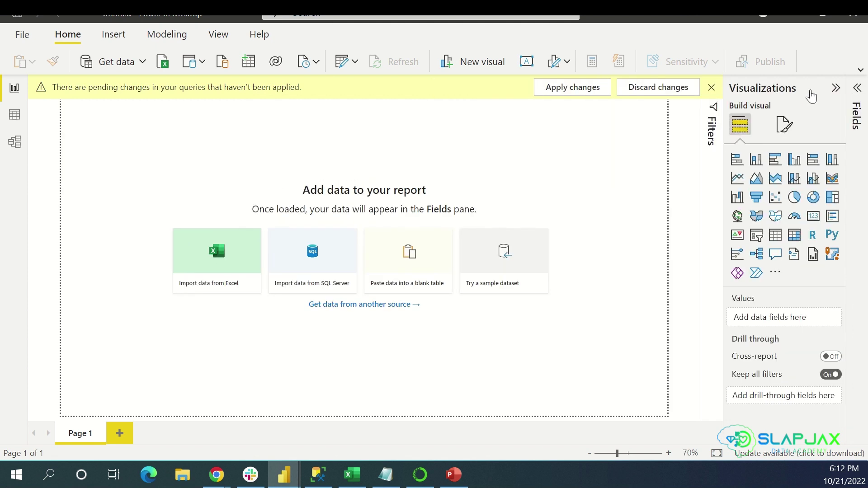
click(836, 89)
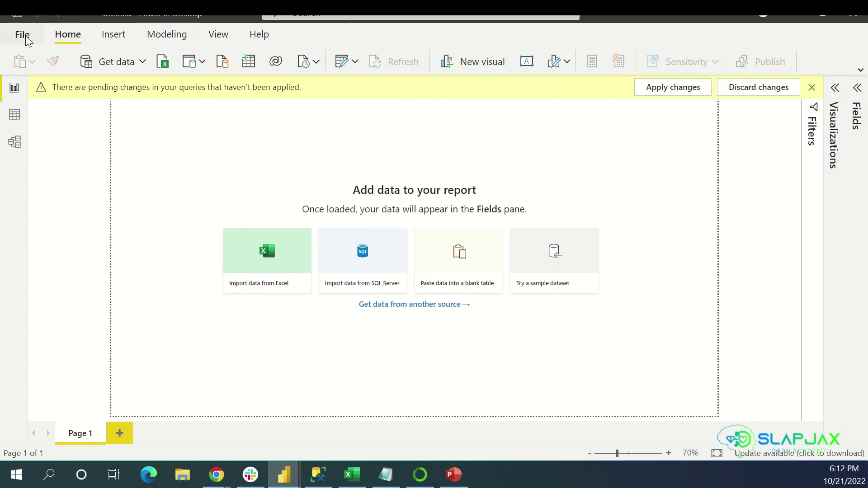
Load Sheet1 from the Excel workbook Dicks Sport Data Set 1 directly into the report
click(110, 65)
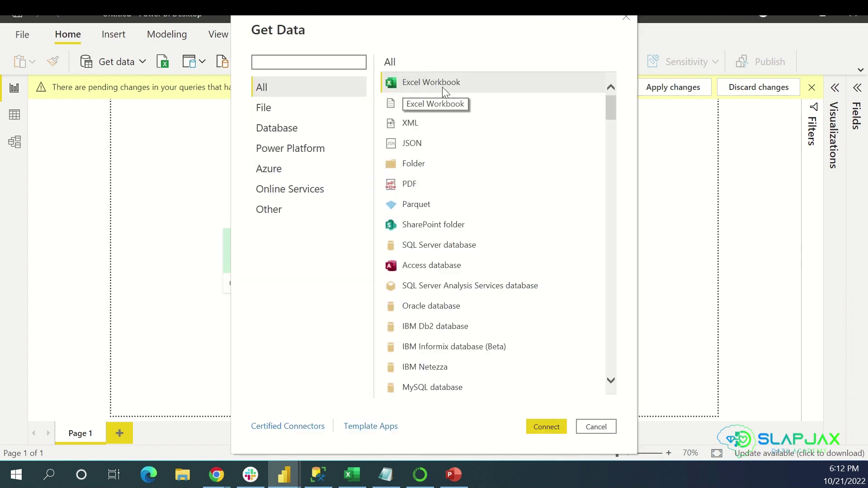
click(545, 427)
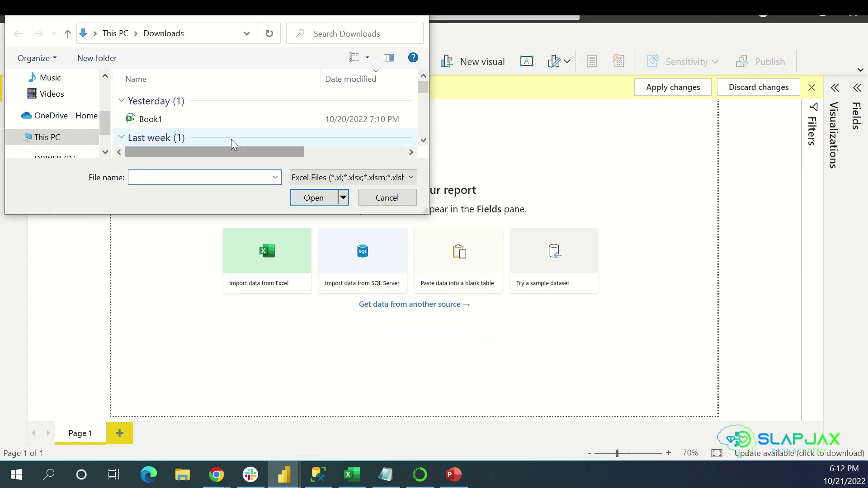
scroll(223, 115, down, 5)
click(226, 125)
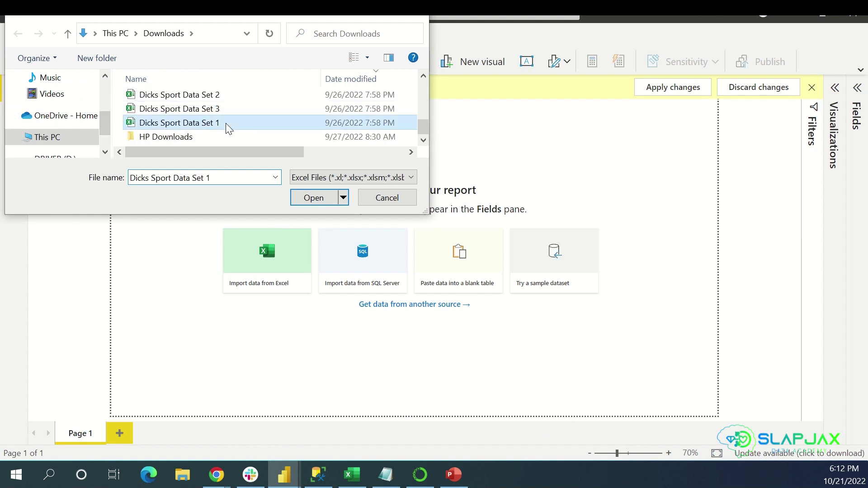
double_click(228, 128)
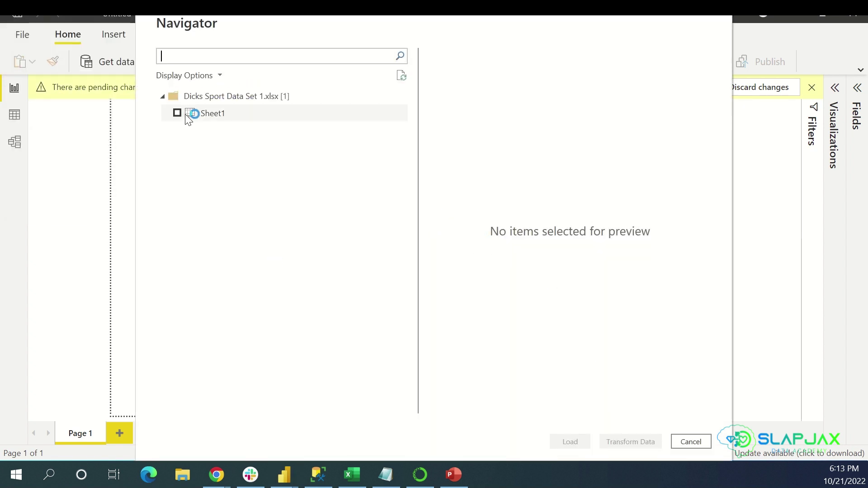
click(189, 117)
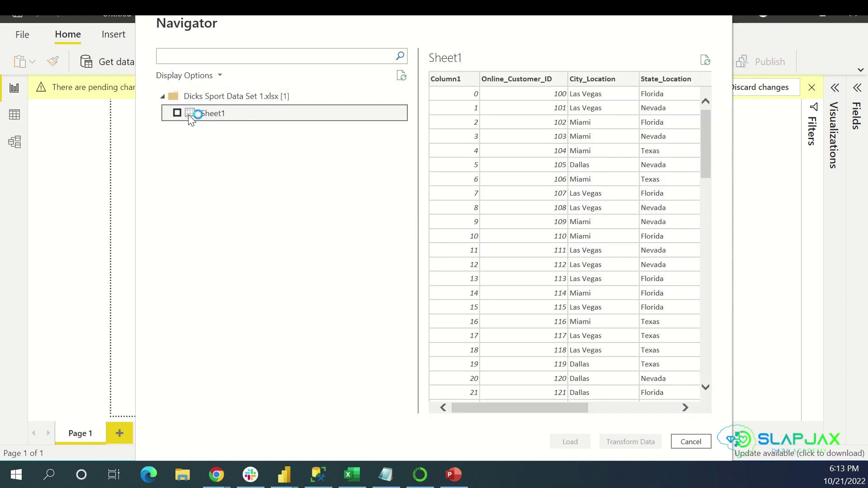
click(177, 113)
click(570, 443)
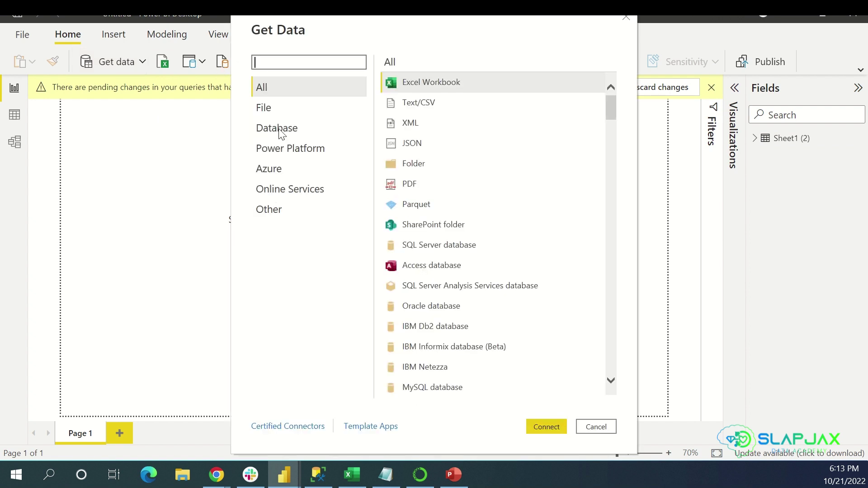
Import Sheet1 from the Excel workbook Dicks Sport Data Set 2 and open it for transformation in Power Query Editor
click(546, 427)
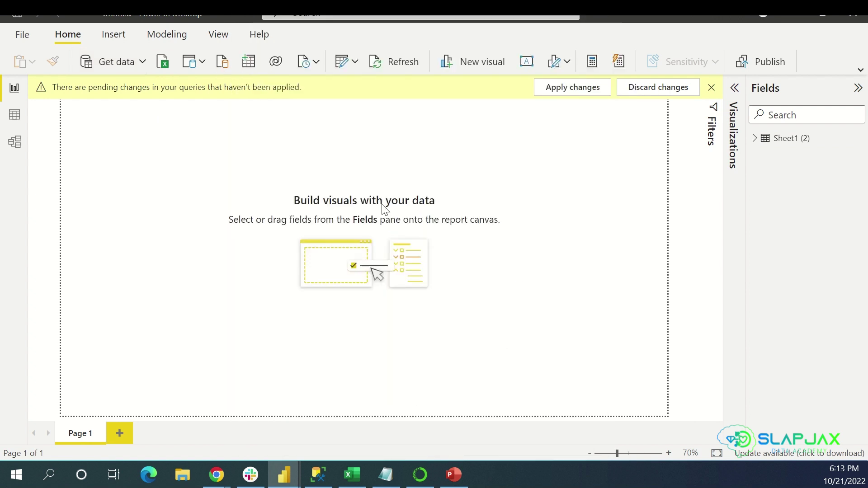
scroll(180, 120, down, 3)
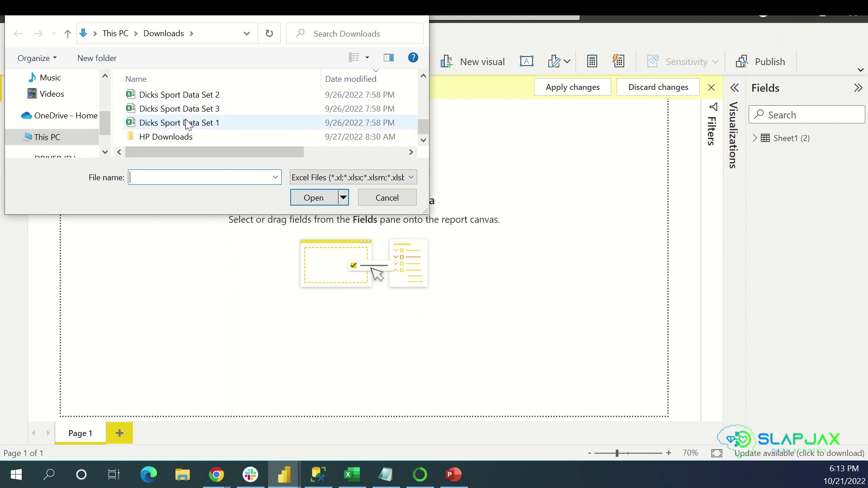
click(219, 99)
click(314, 198)
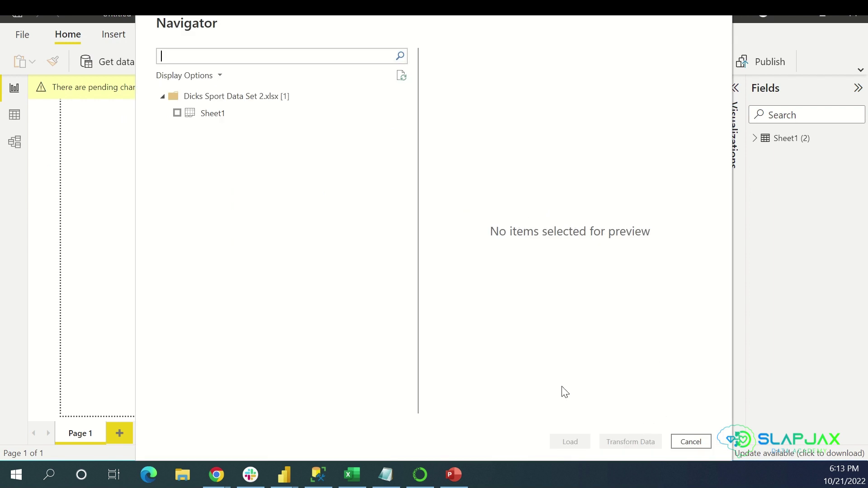
click(190, 118)
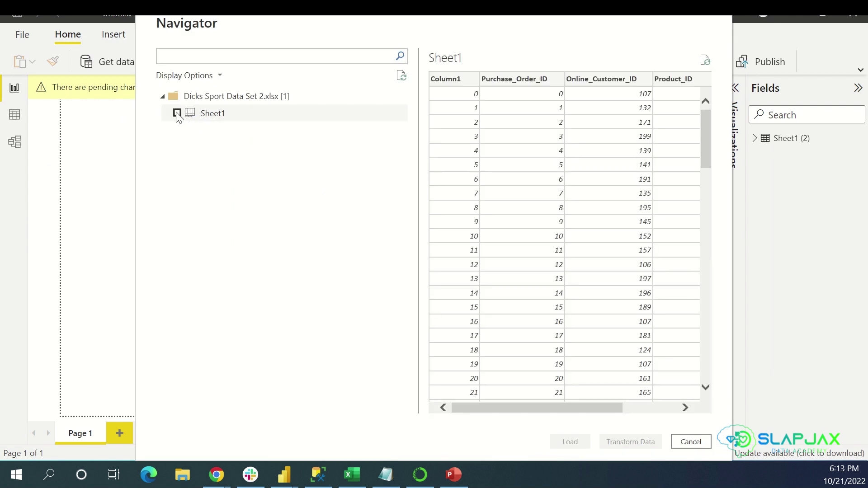
click(177, 113)
click(632, 441)
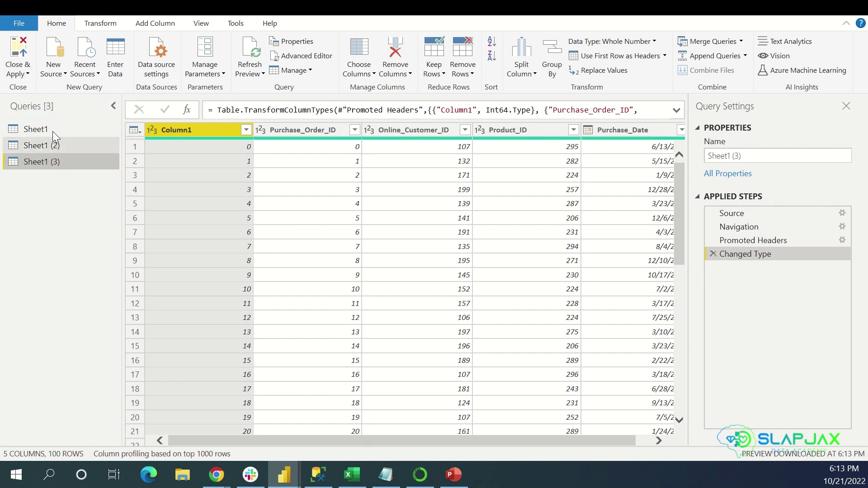
Close Power Query Editor after checking the three Sheet1 queries, and apply the pending query changes in the report
click(51, 129)
click(55, 145)
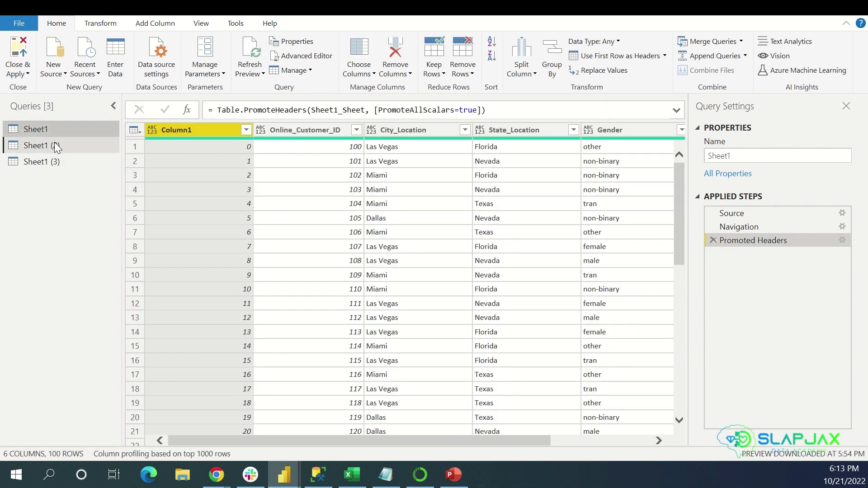
click(52, 159)
click(44, 130)
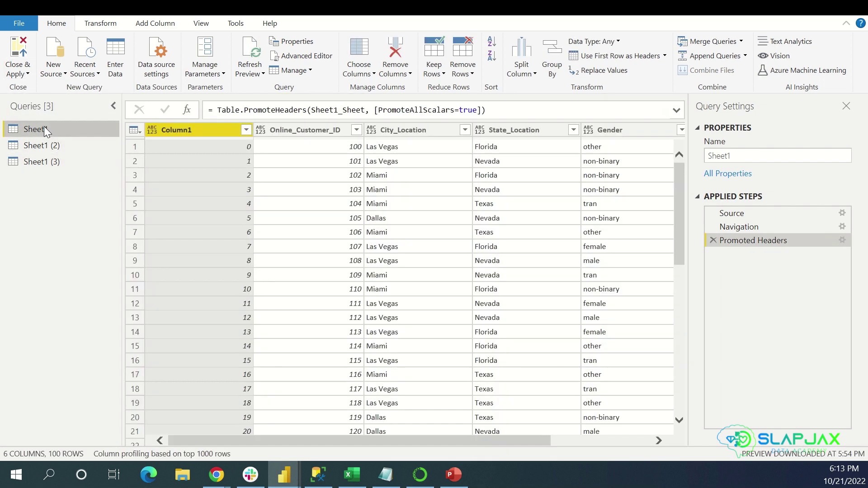
click(20, 70)
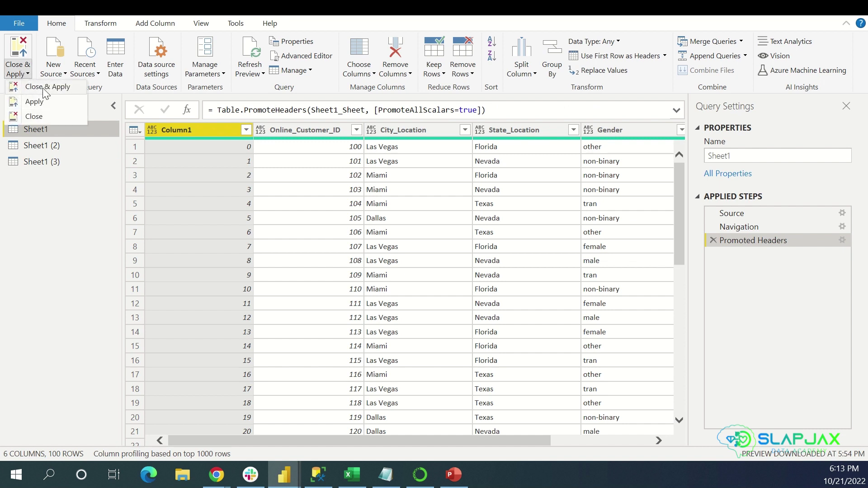
click(34, 116)
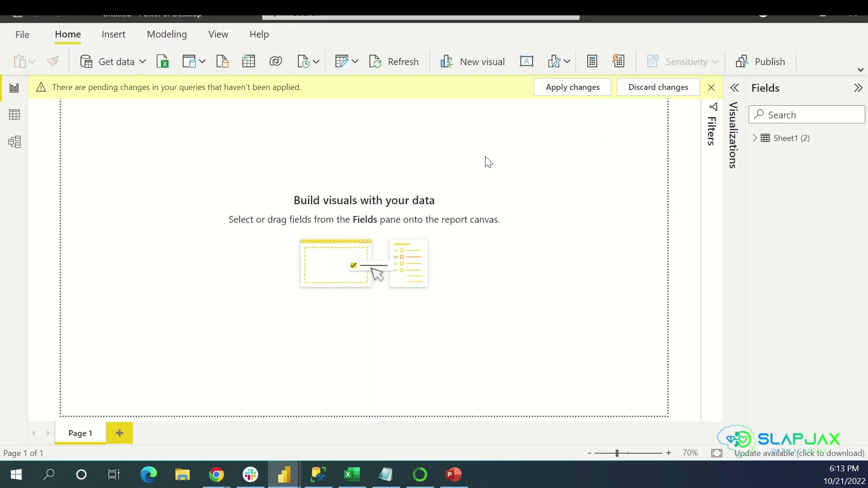
click(572, 90)
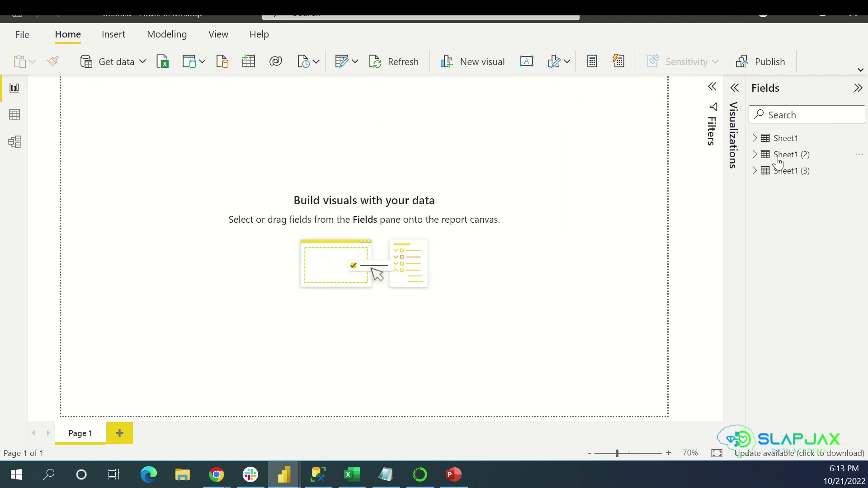
Examine the fields of the Sheet1, Sheet1 (2) and Sheet1 (3) tables, and collapse Sheet1 and Sheet1 (2) again
click(859, 155)
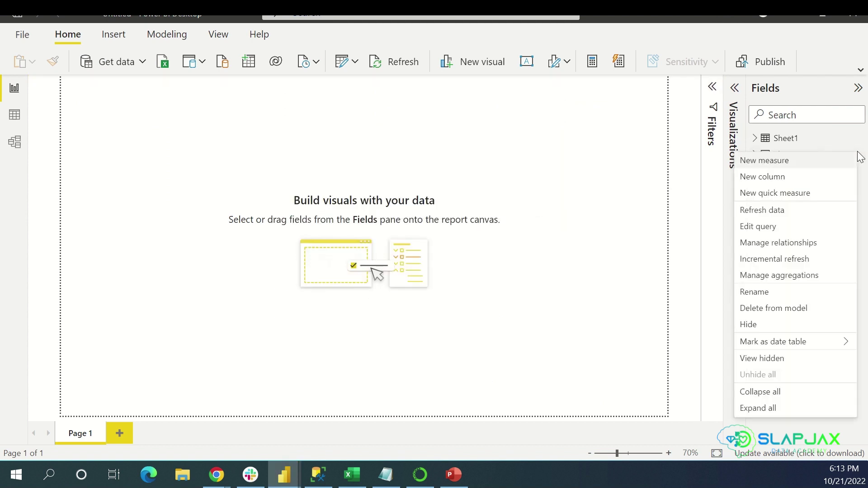
click(674, 177)
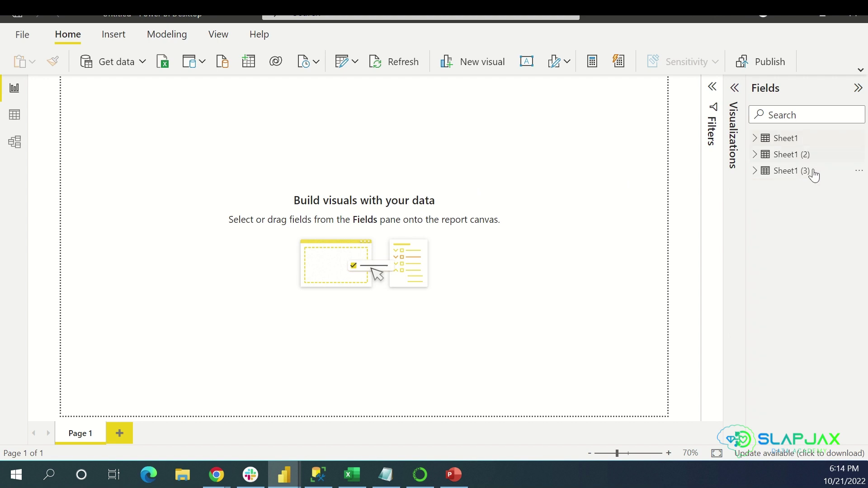
click(759, 154)
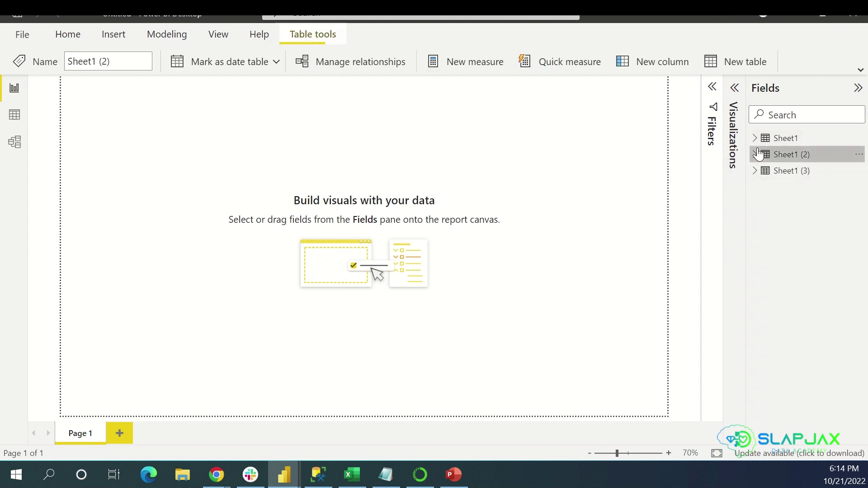
click(756, 154)
click(764, 172)
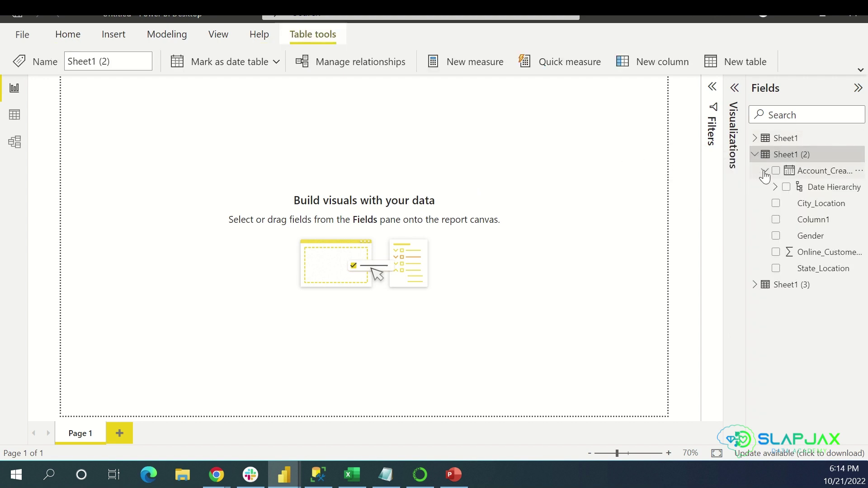
click(764, 172)
click(755, 268)
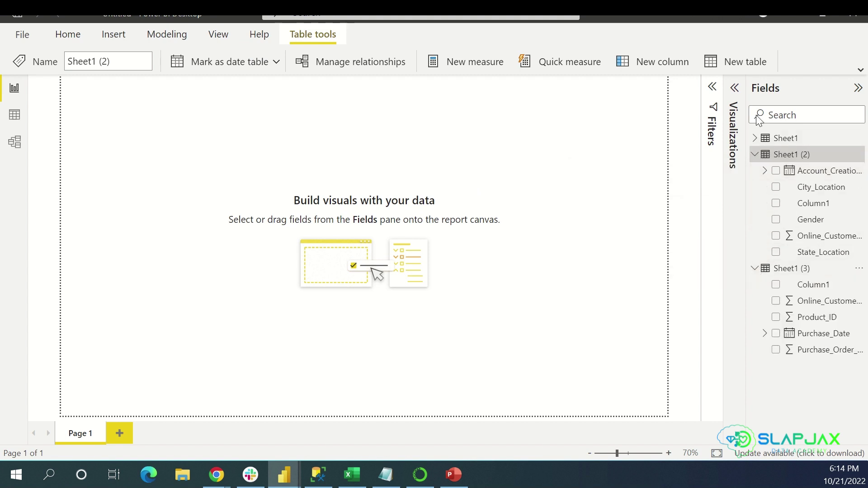
click(755, 139)
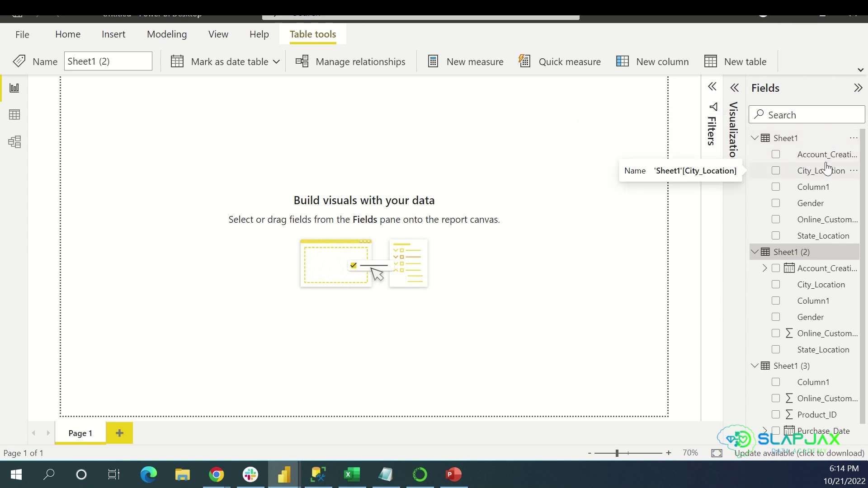
click(755, 138)
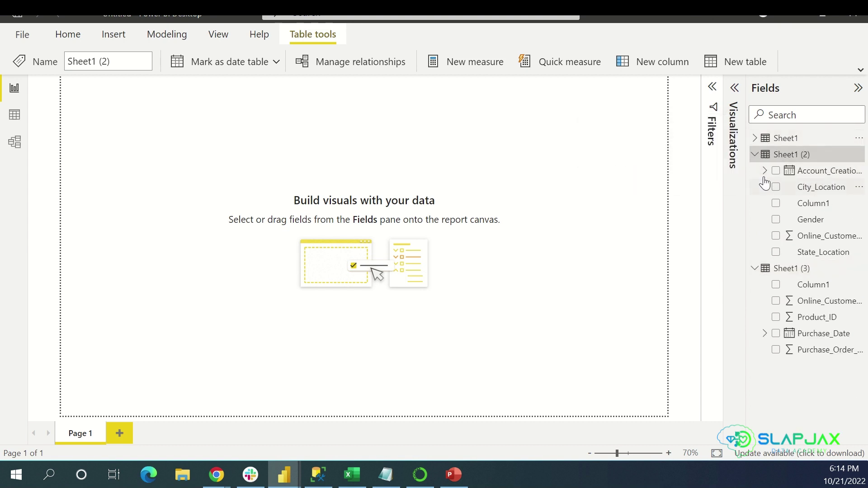
click(754, 154)
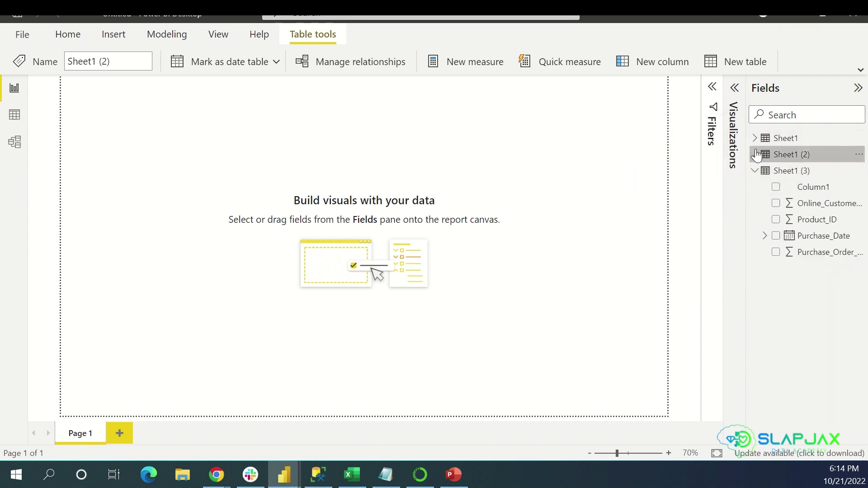
Compare the fields of Sheet1 and Sheet1 (2) once more, and delete the duplicate Sheet1 (2) table from the model
click(857, 157)
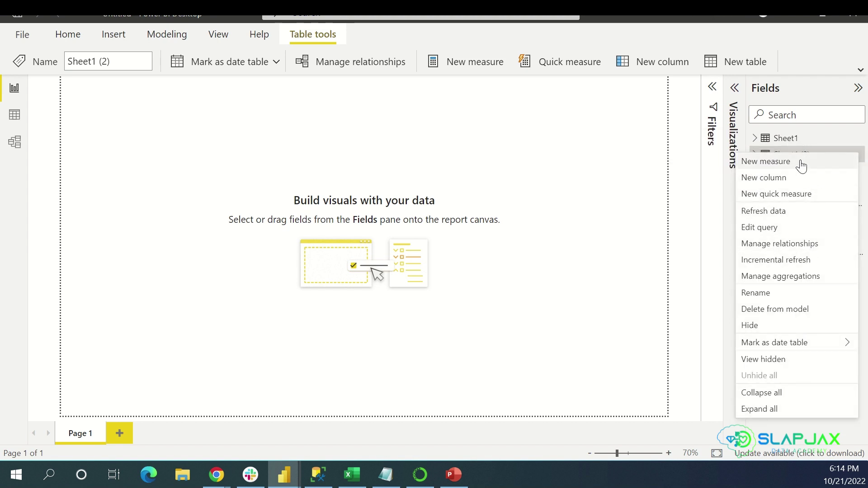
click(690, 191)
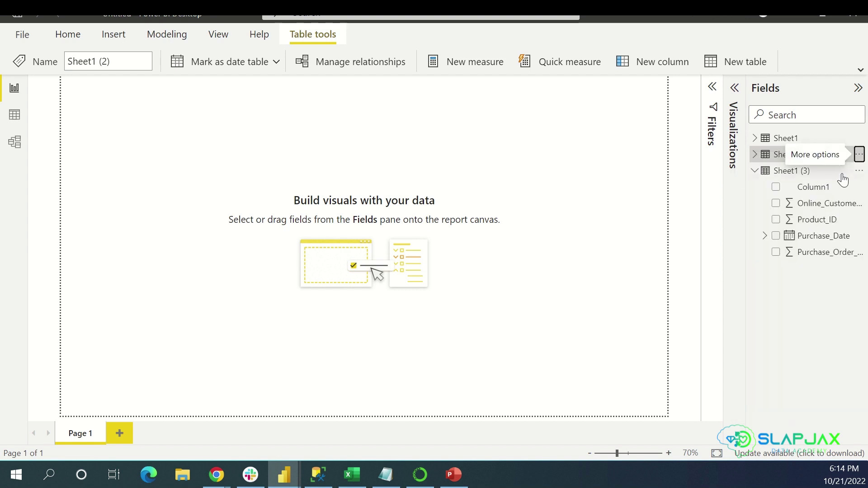
click(754, 138)
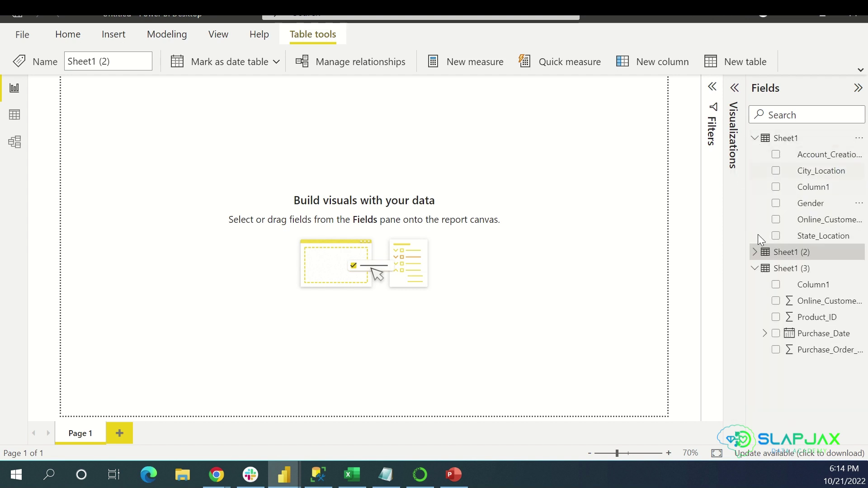
click(754, 252)
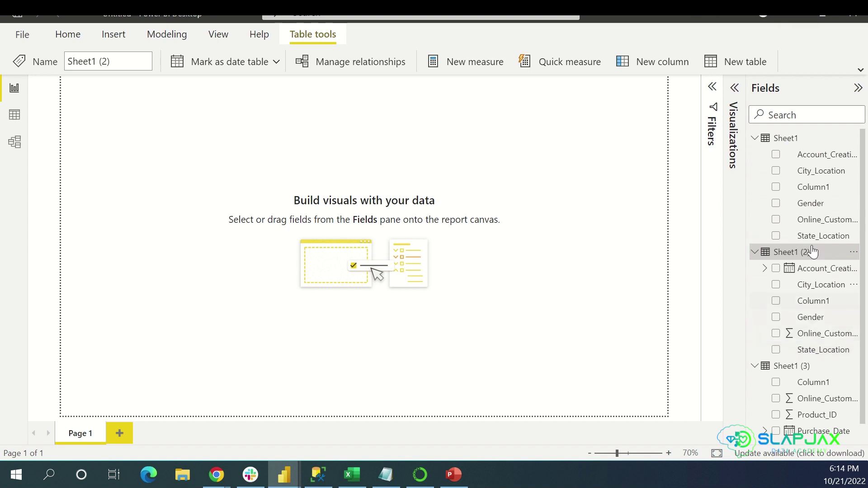
click(755, 138)
click(755, 154)
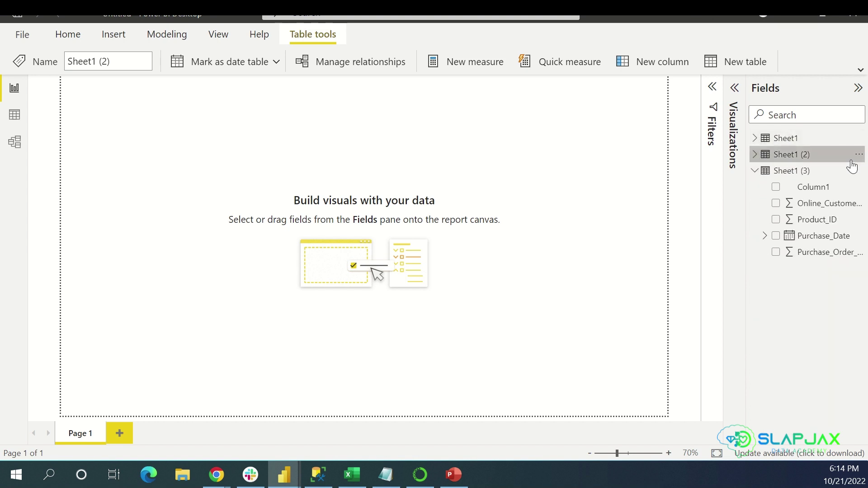
click(858, 155)
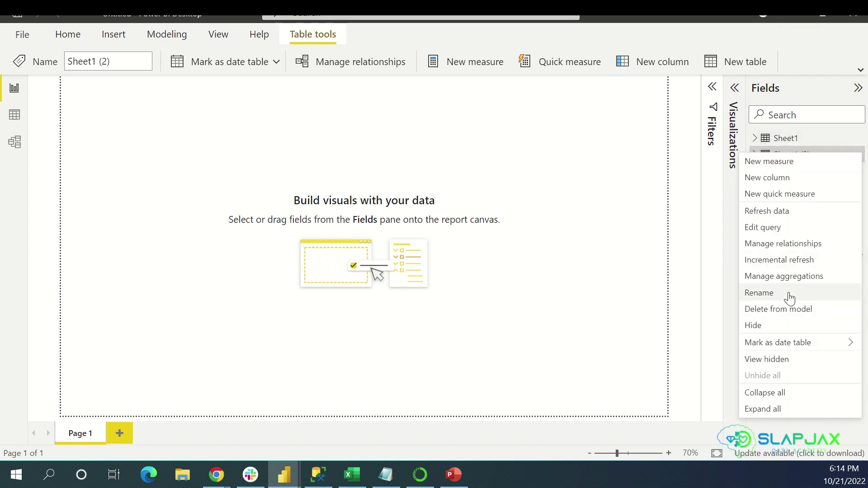
click(789, 311)
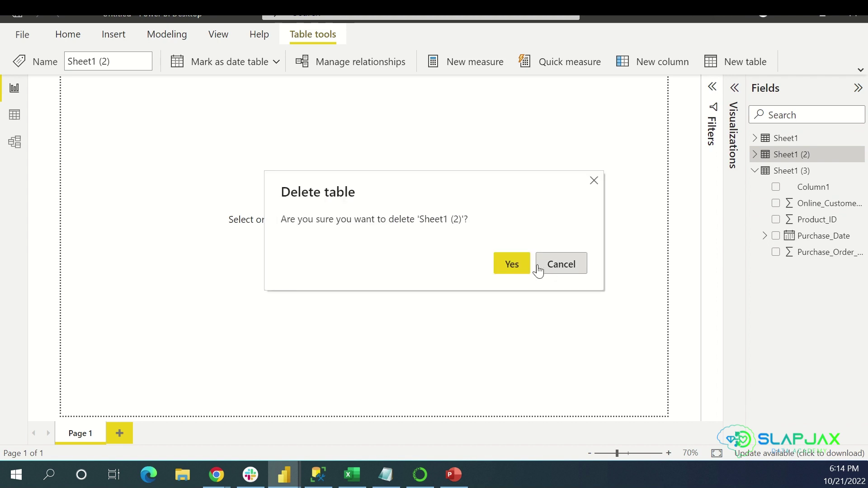
click(515, 266)
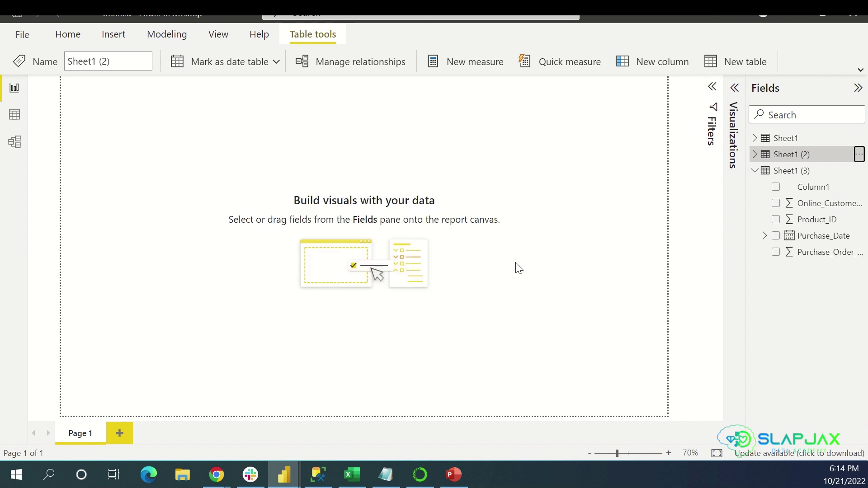
Import Sheet1 from the Excel workbook Dicks Sport Data Set 3 after previewing its columns, and load it directly into the model
click(754, 138)
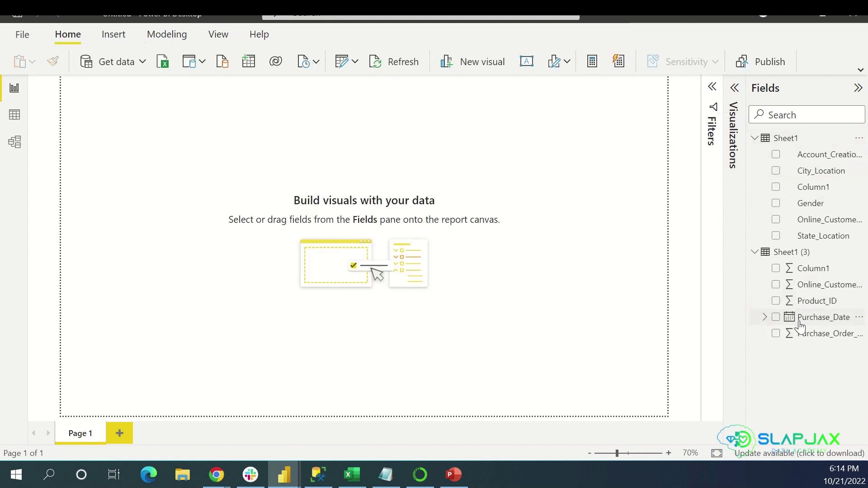
click(115, 66)
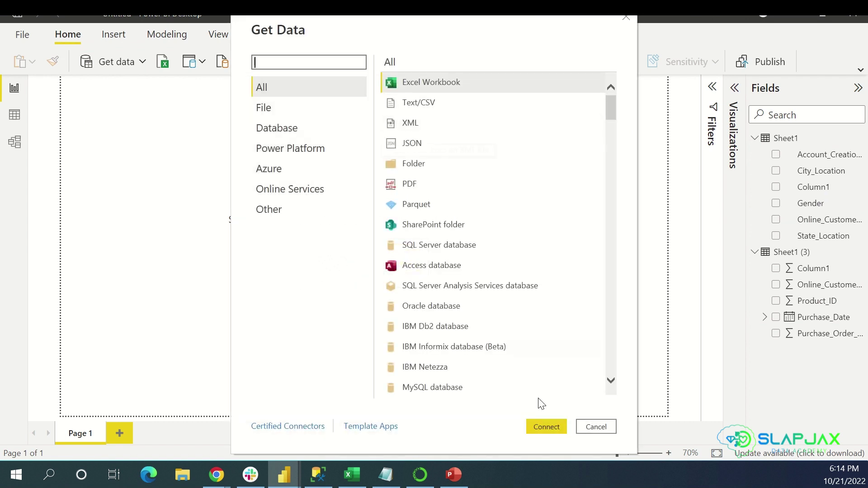
click(547, 427)
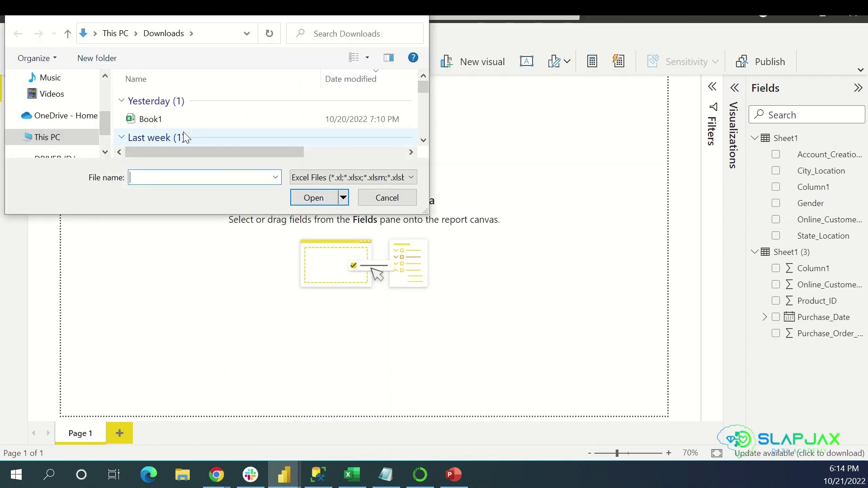
scroll(183, 132, down, 3)
double_click(232, 111)
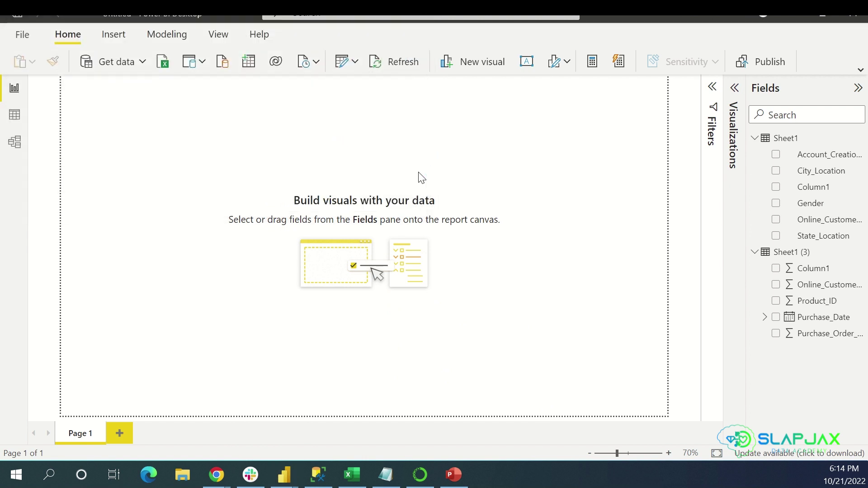
click(177, 113)
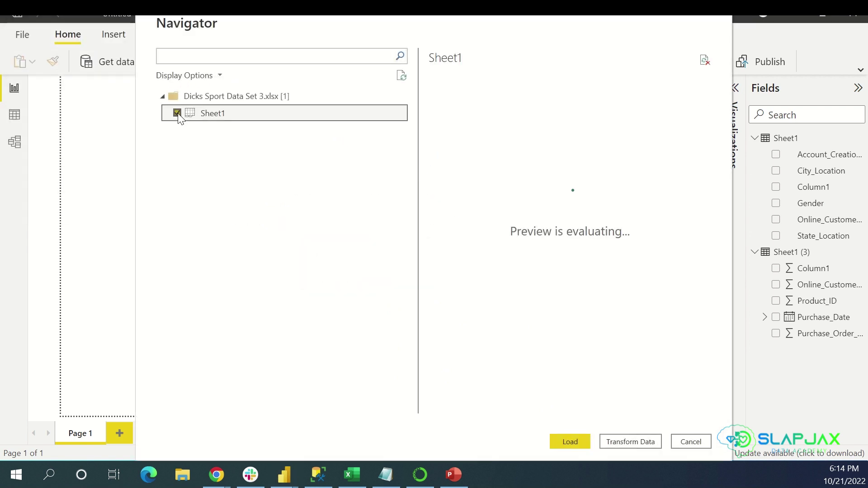
drag(555, 406, 683, 403)
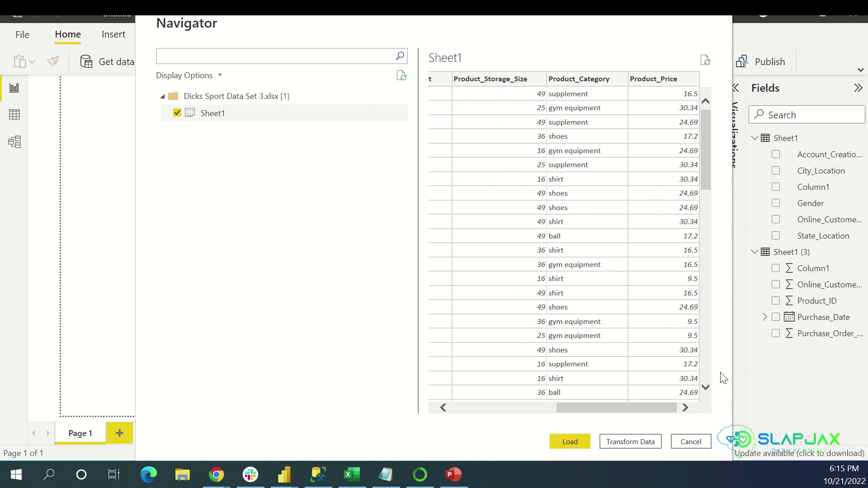
drag(585, 407, 481, 408)
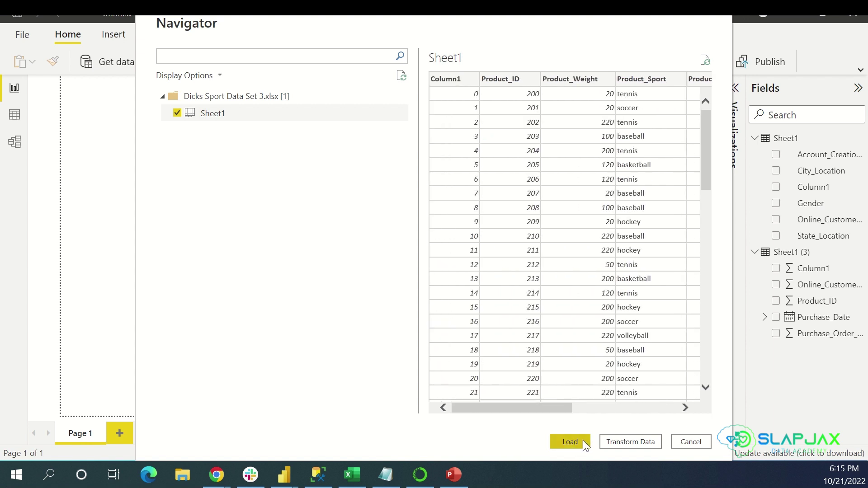
click(571, 441)
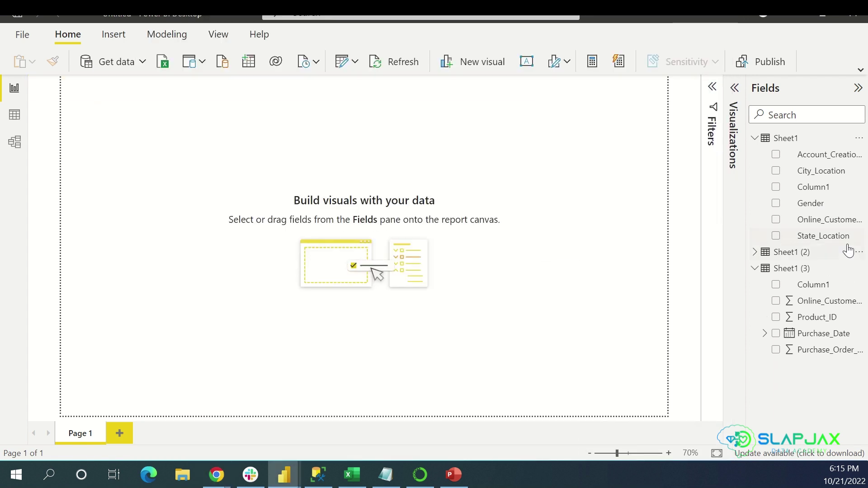
Examine the fields of the newly loaded Sheet1 (2) table, and collapse all three tables in the field list
click(754, 252)
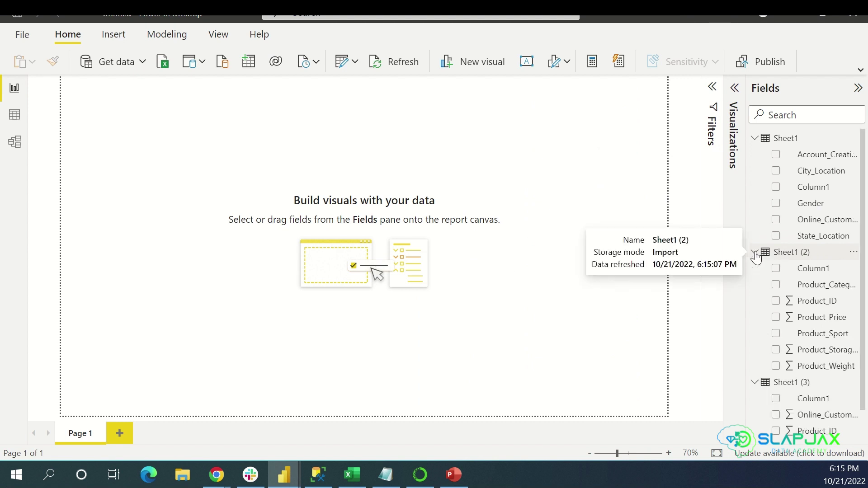
click(755, 252)
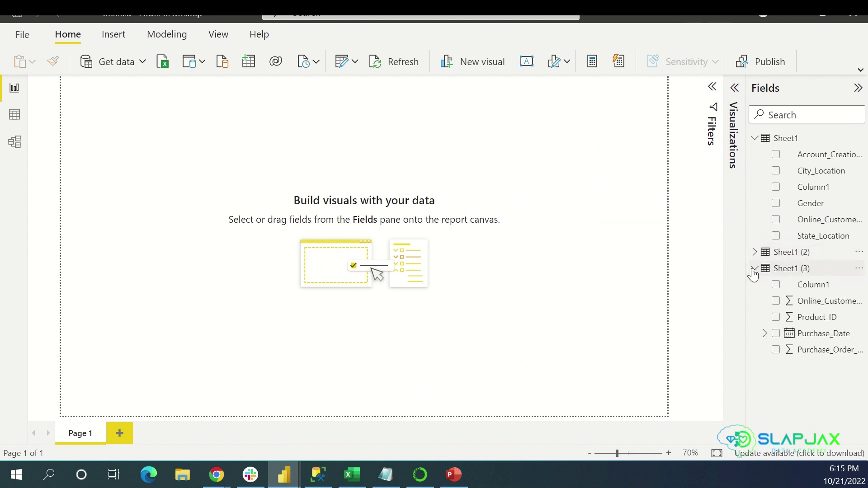
click(755, 268)
click(754, 139)
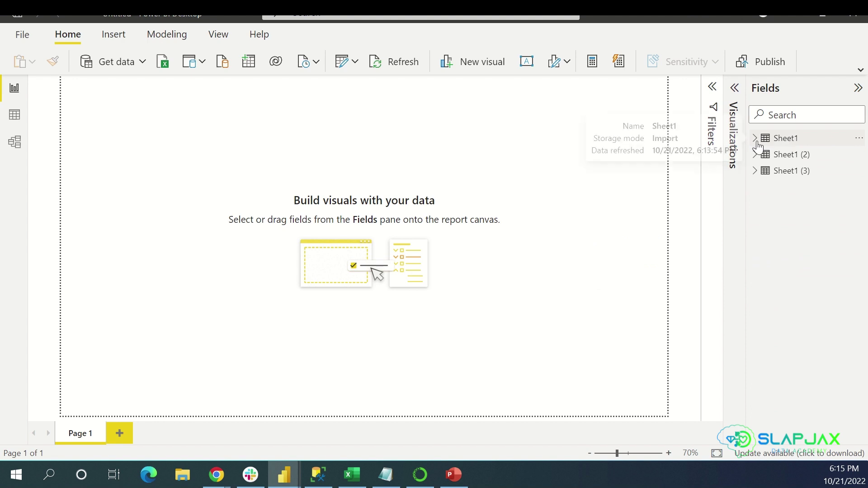
Rename the Sheet1 table with the account and location fields as Accounts, and collapse it
click(754, 138)
right_click(792, 141)
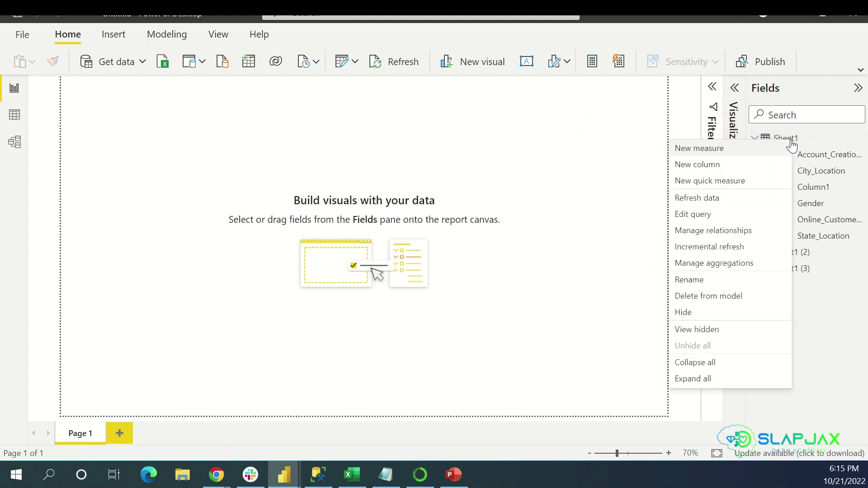
click(732, 276)
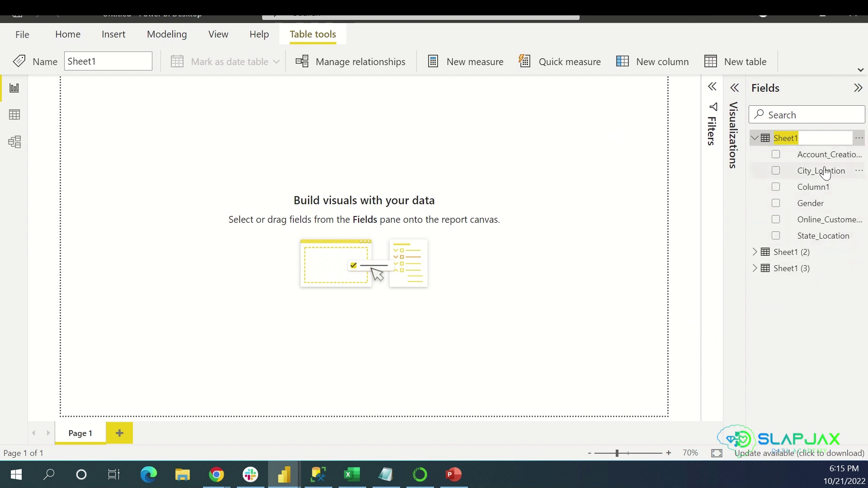
text(Ac)
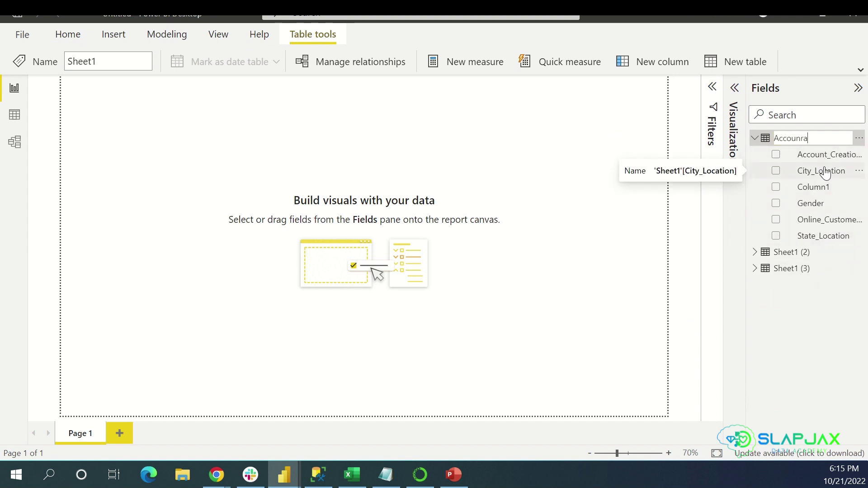
text(counts)
key(Return)
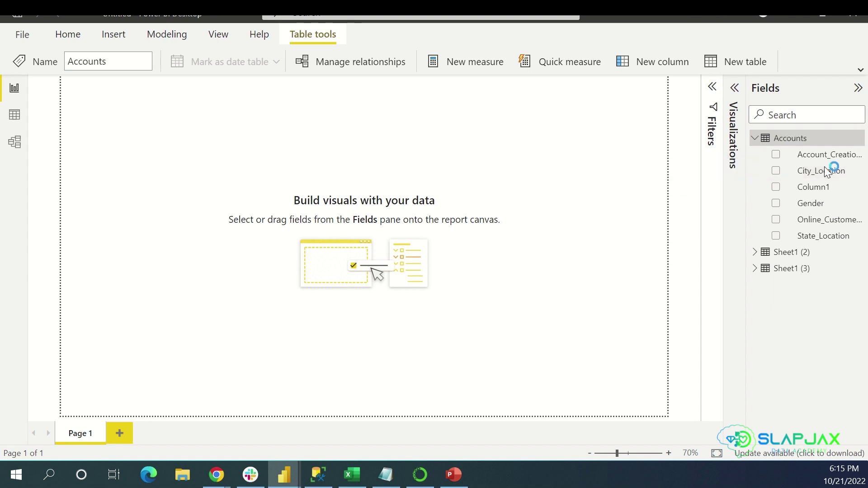
click(756, 139)
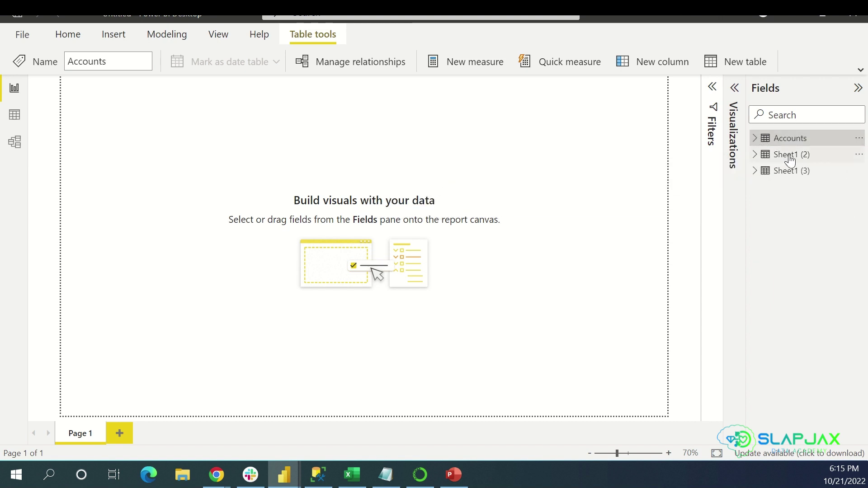
Rename the Sheet1 (2) table with the product fields as Product, and collapse it
right_click(784, 149)
click(804, 156)
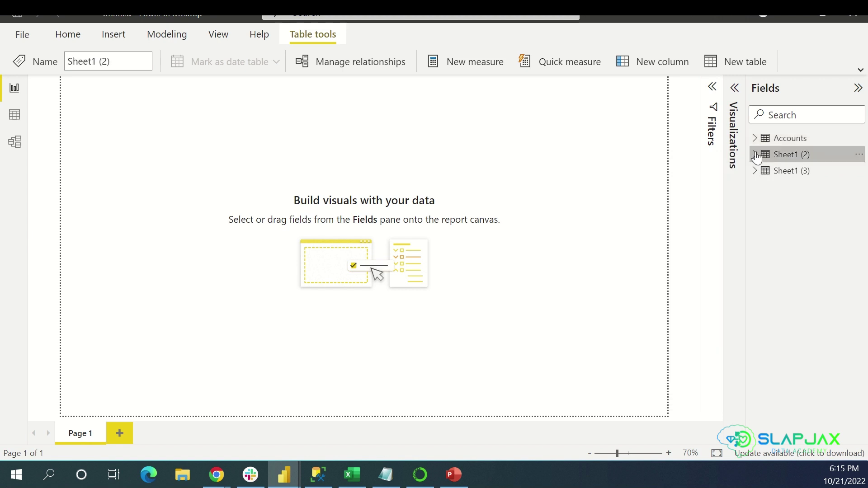
right_click(796, 155)
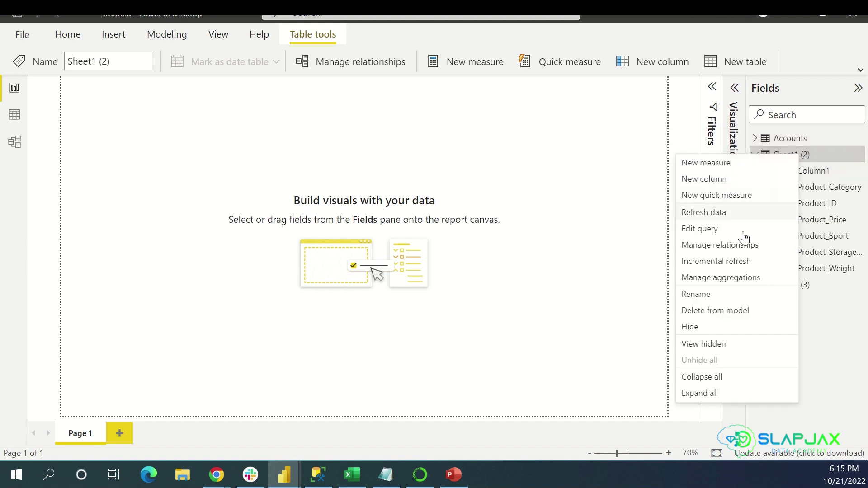
click(742, 294)
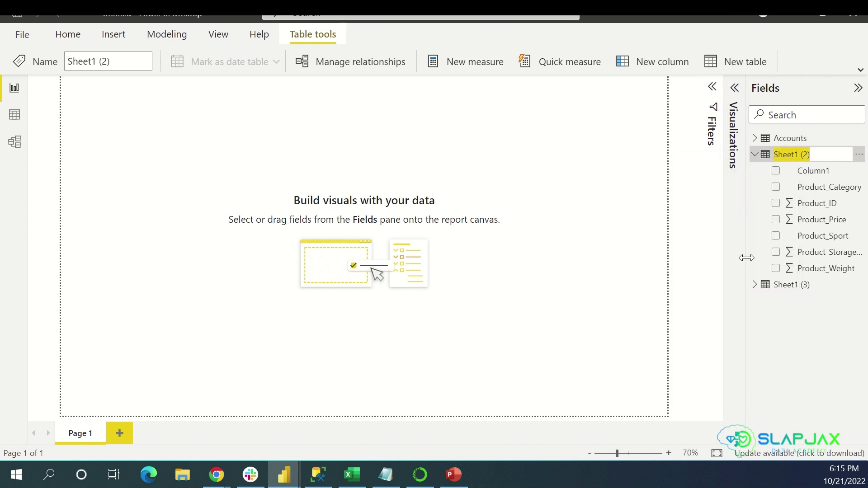
text(Rp)
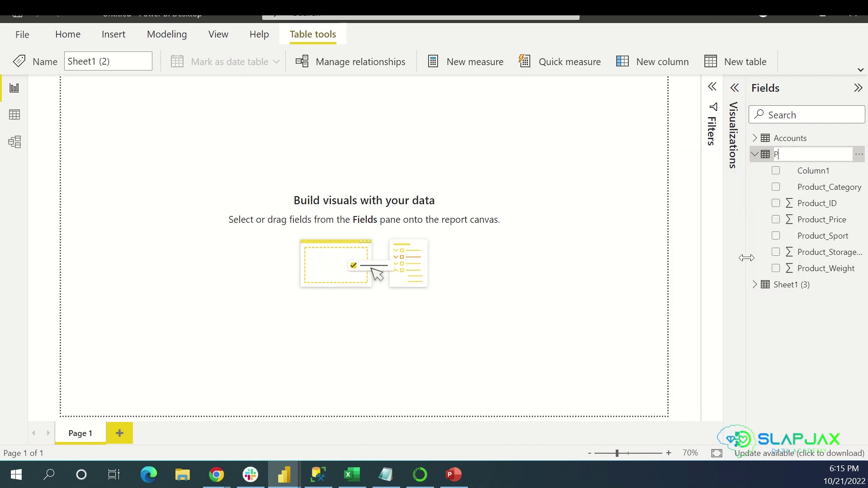
key(Return)
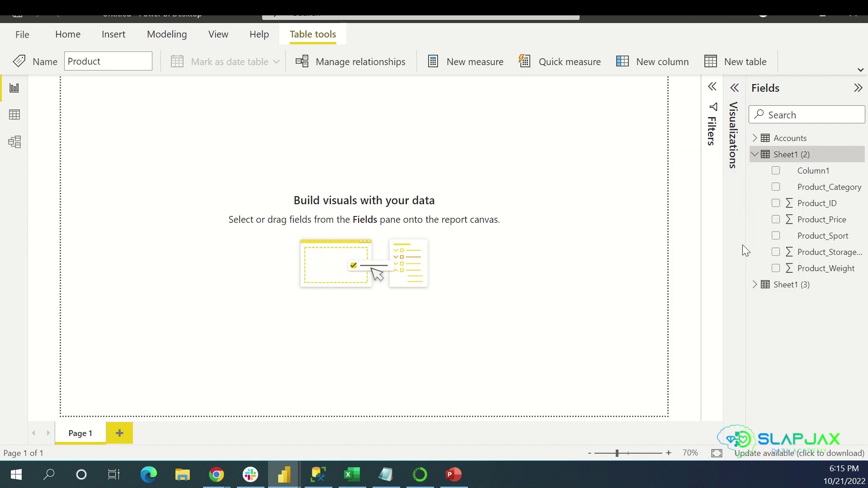
click(754, 154)
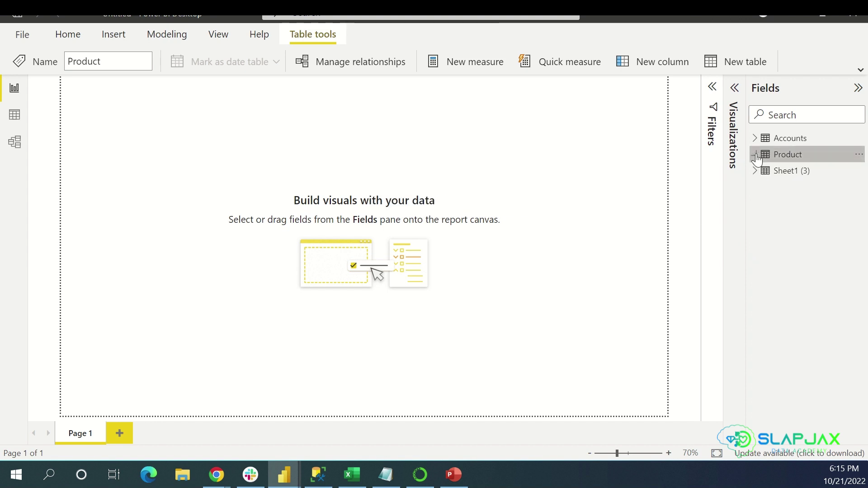
Rename the Sheet1 (3) table with the purchase fields as Orders, and collapse it
click(755, 171)
right_click(790, 172)
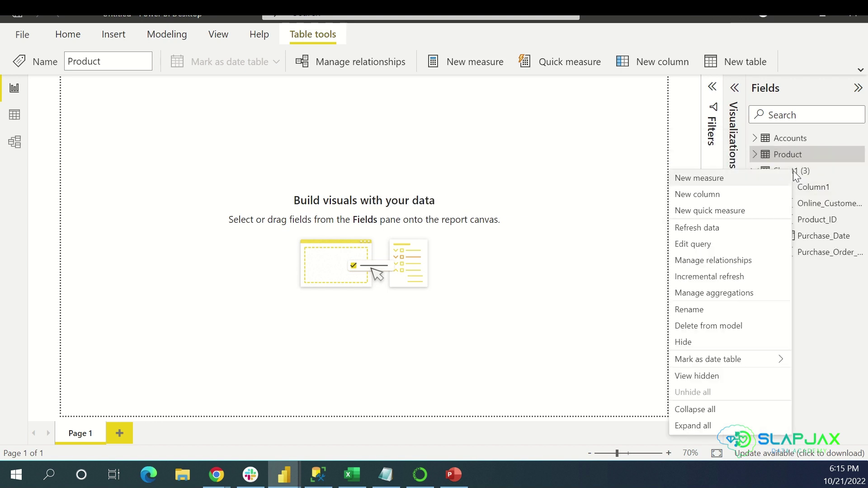
click(720, 310)
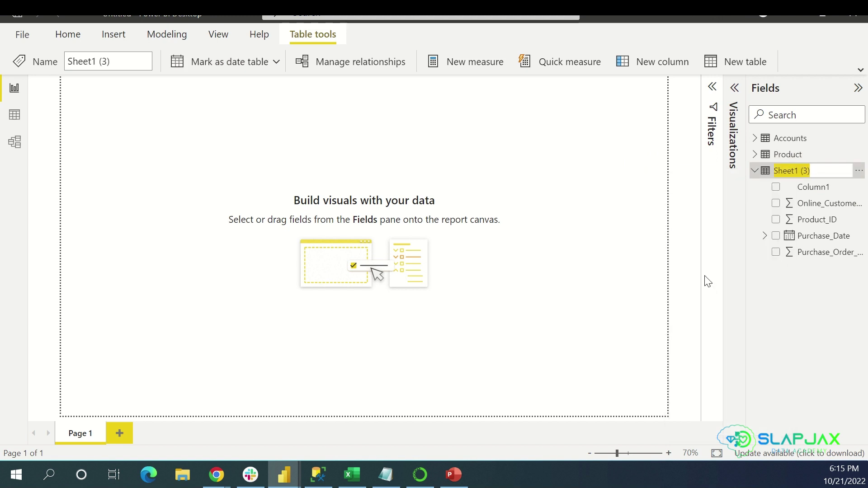
text(Orders)
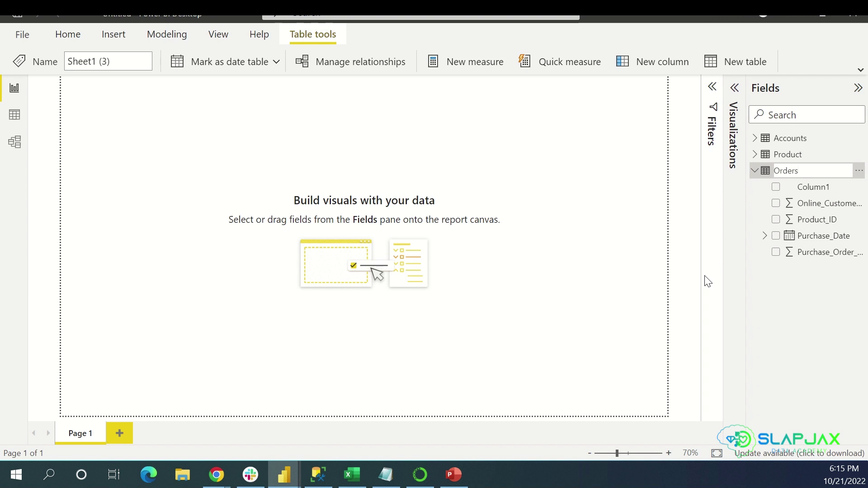
key(Return)
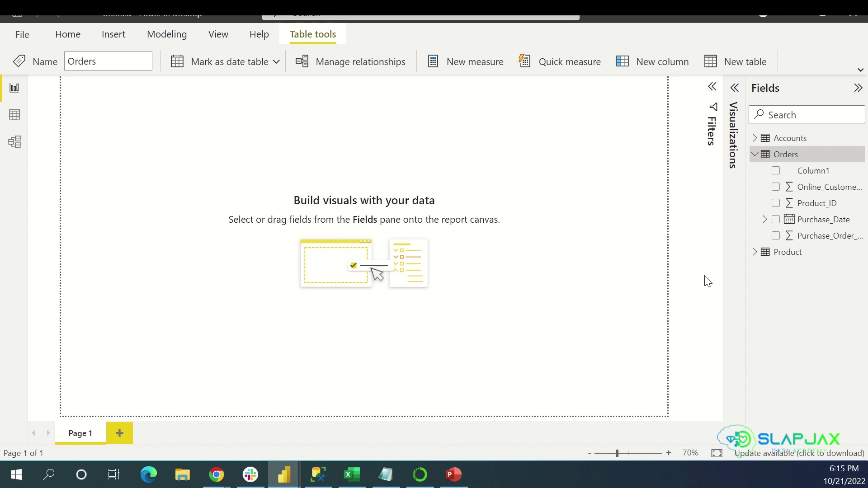
click(755, 154)
Examine the rows of the Accounts table in Data view and its query in Power Query Editor, and close the editor
click(755, 138)
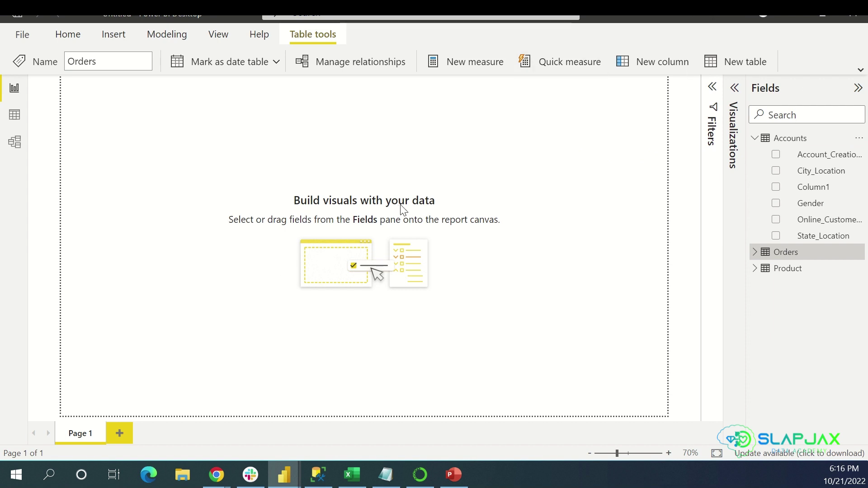
click(18, 119)
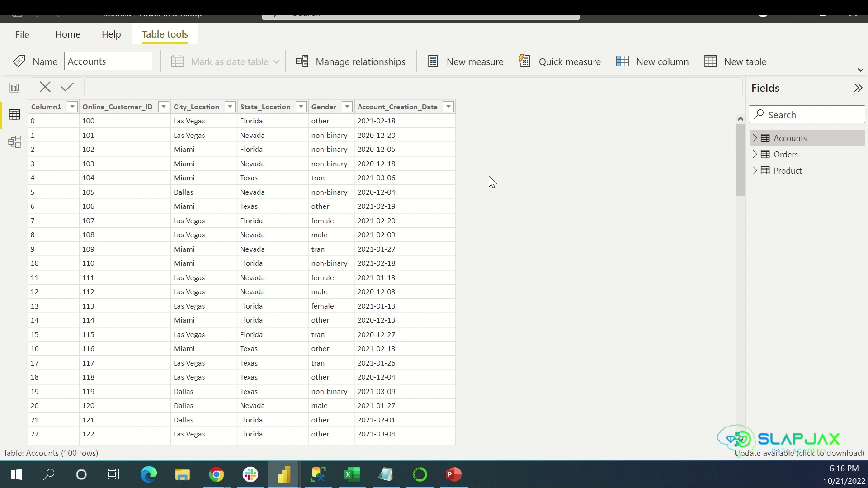
right_click(336, 180)
click(382, 208)
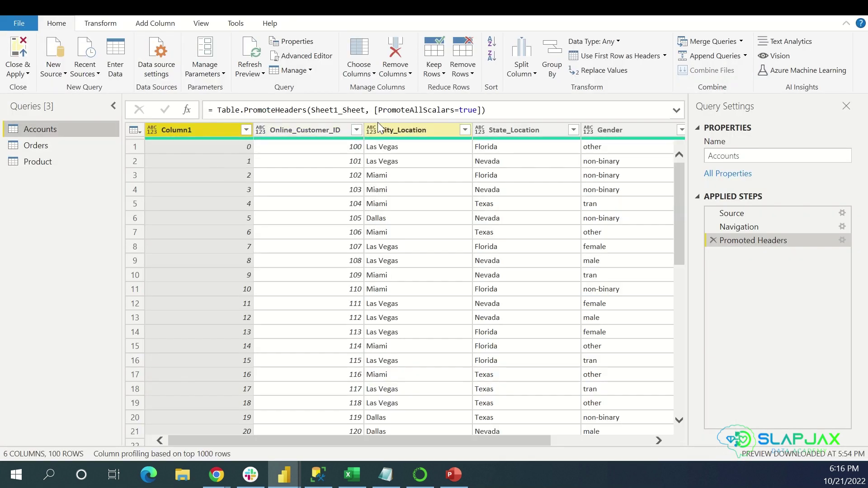
click(850, 15)
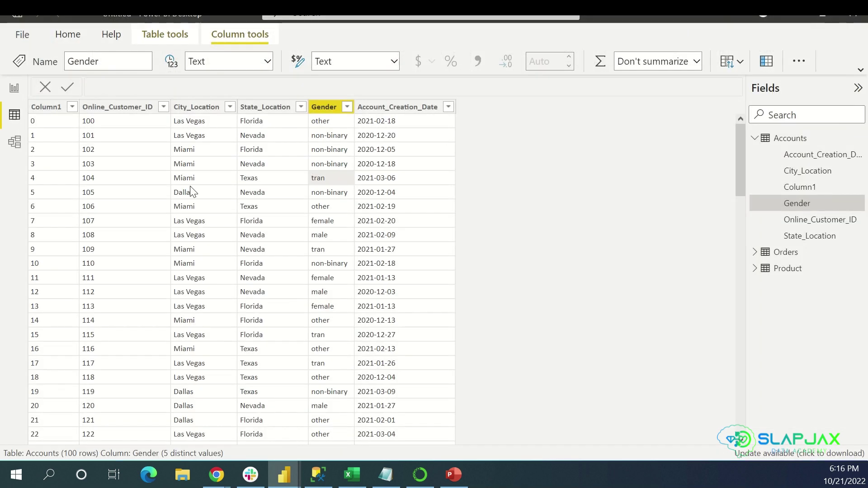
Show the model diagram with the Properties and Fields panes collapsed and the Accounts, Orders and Product tables all in view
click(21, 147)
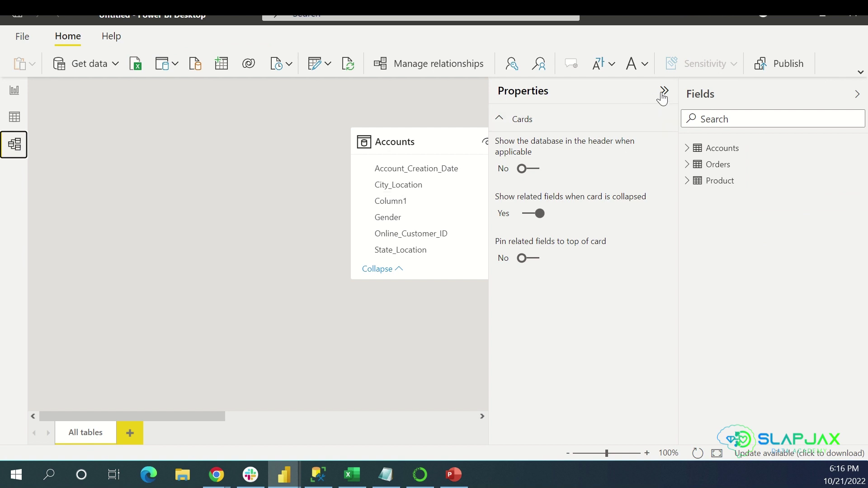
click(663, 92)
click(857, 95)
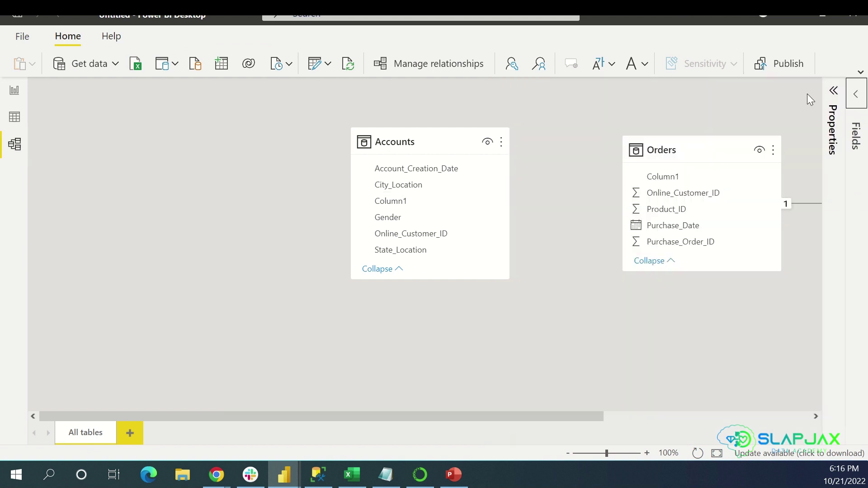
drag(510, 416, 717, 401)
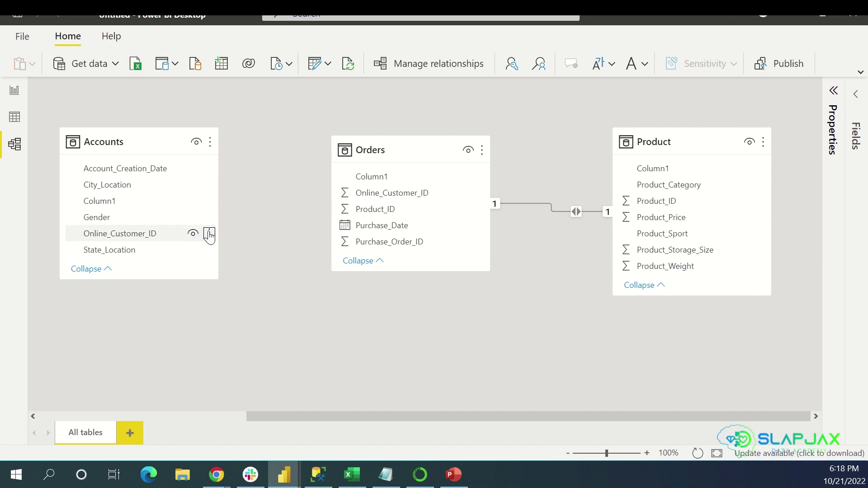
click(210, 233)
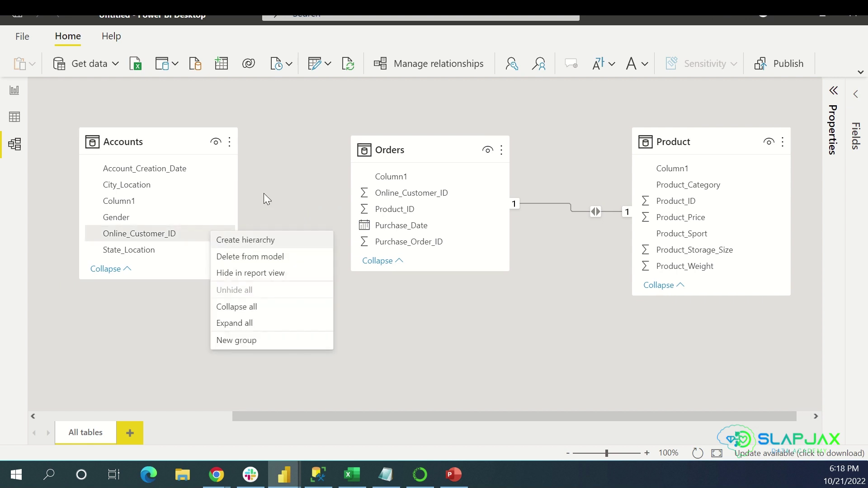
click(169, 234)
drag(169, 234, 281, 232)
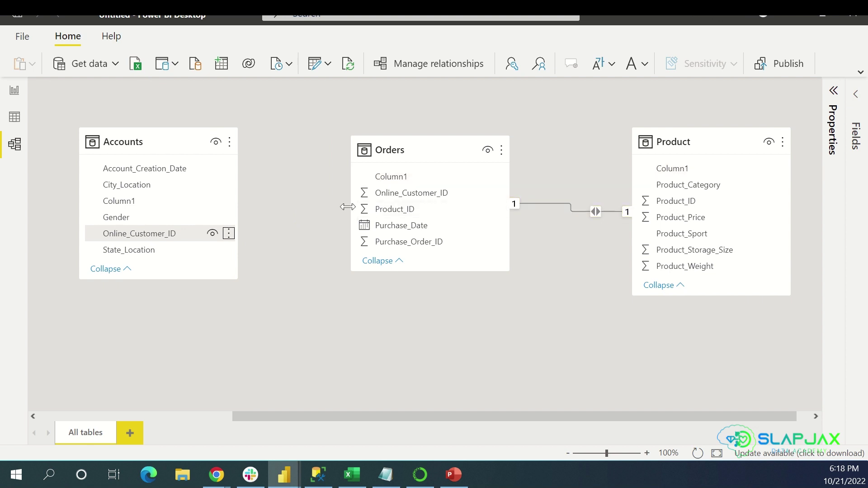
drag(164, 139, 262, 140)
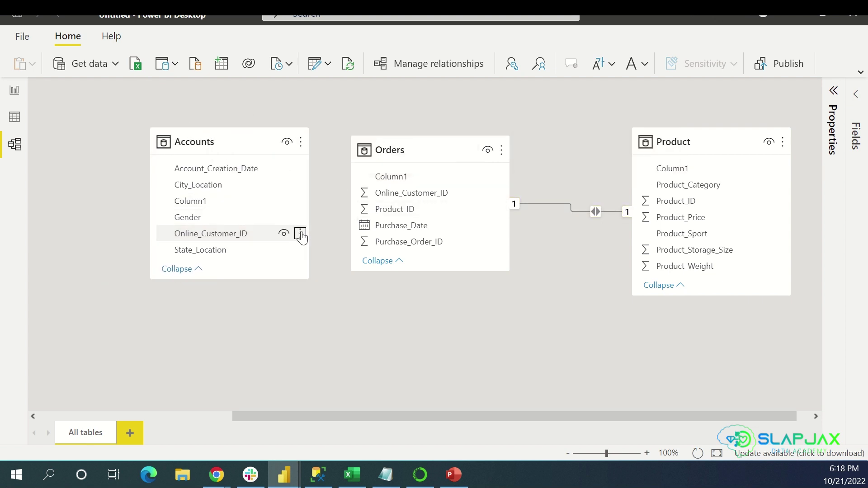
click(300, 234)
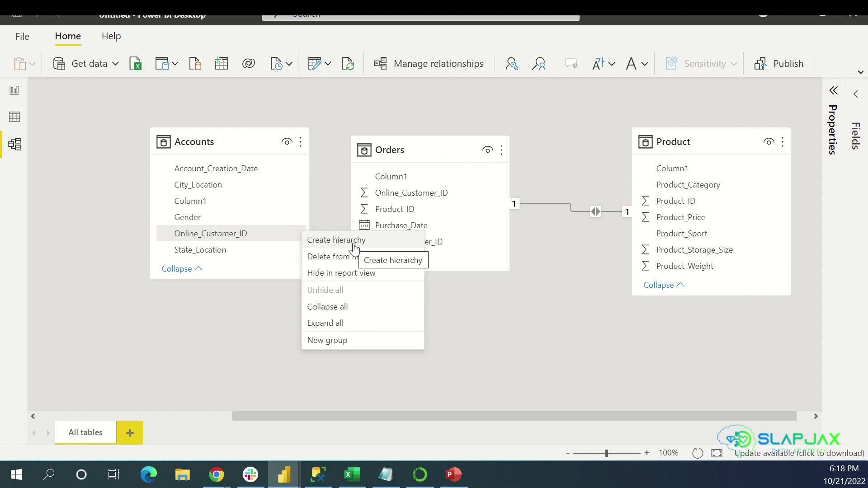
click(333, 184)
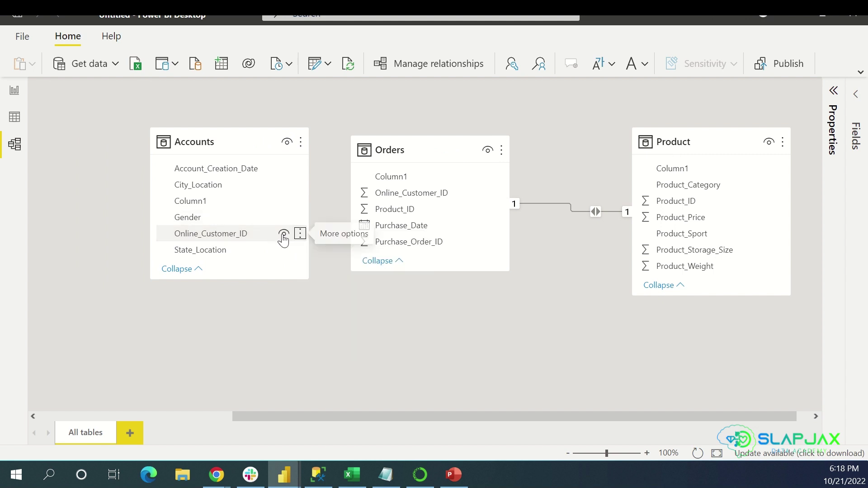
mouse_move(282, 233)
mouse_down()
mouse_move(314, 219)
mouse_move(280, 232)
mouse_move(310, 208)
mouse_move(169, 235)
mouse_move(122, 230)
mouse_move(283, 232)
mouse_up()
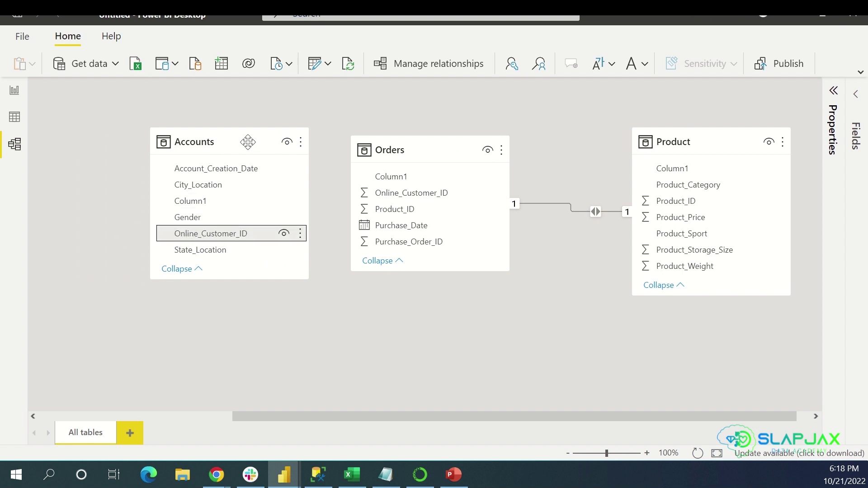
Spread the Accounts and Orders tables apart and relate Online_Customer_ID in Orders to Online_Customer_ID in Accounts
drag(247, 141, 605, 277)
drag(430, 140, 212, 144)
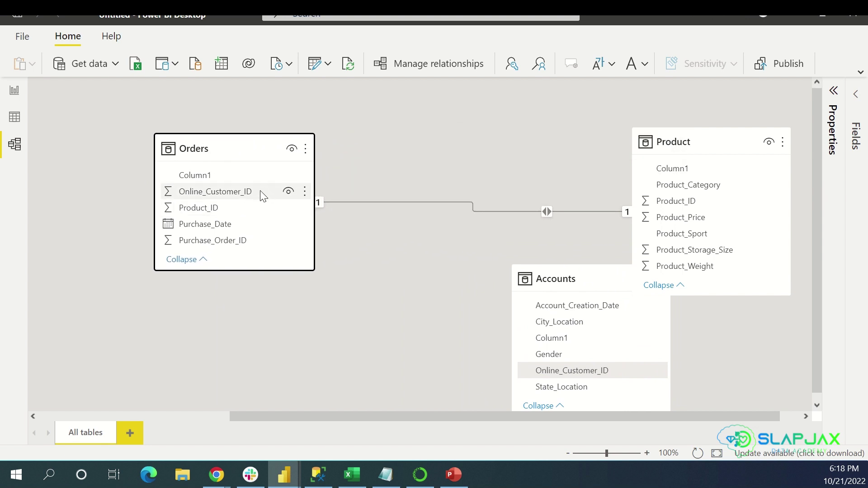
click(249, 198)
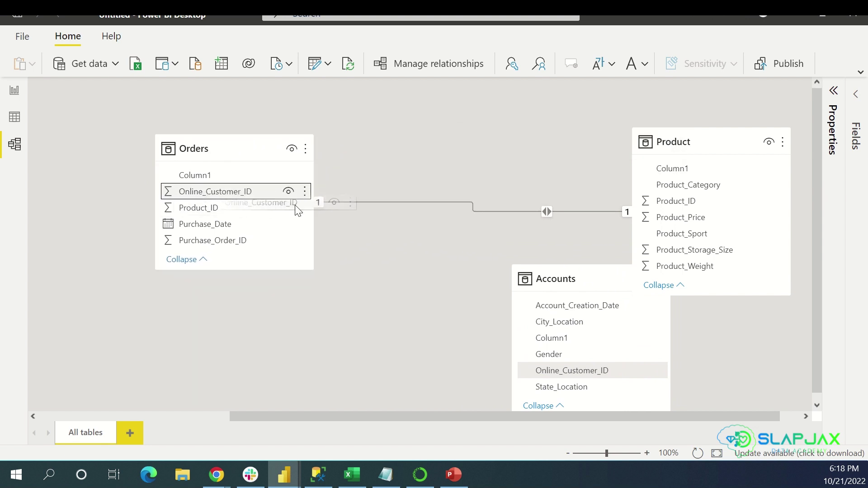
drag(306, 193, 532, 373)
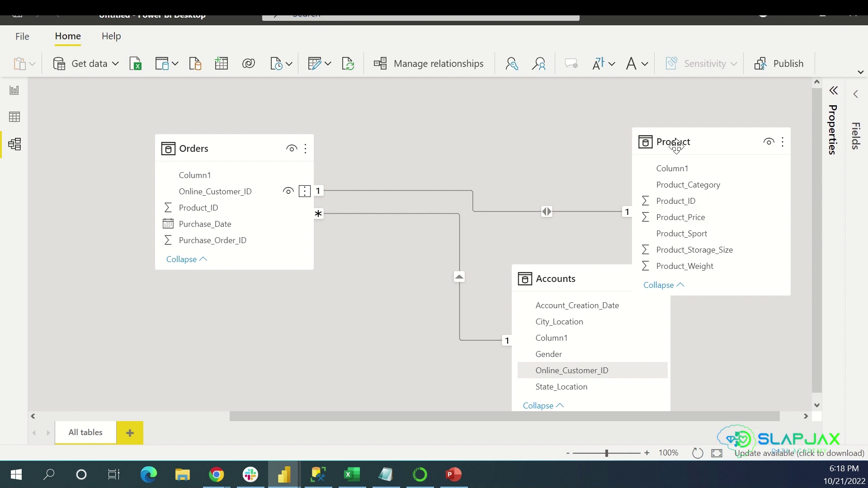
Move the Product table in the model diagram clear of the Accounts table
drag(717, 142, 793, 134)
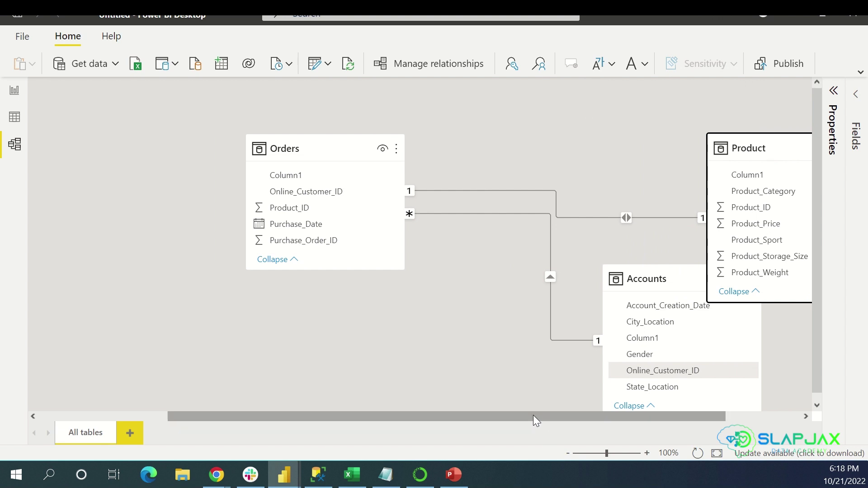
drag(533, 415, 617, 413)
drag(683, 140, 748, 131)
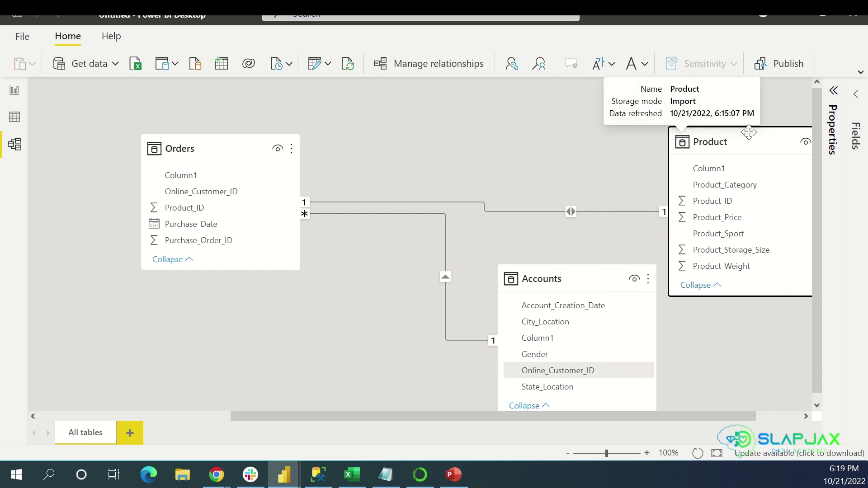
drag(675, 417, 575, 396)
Go to Report view and expand the Accounts, Orders and Product tables to list all their fields
click(14, 92)
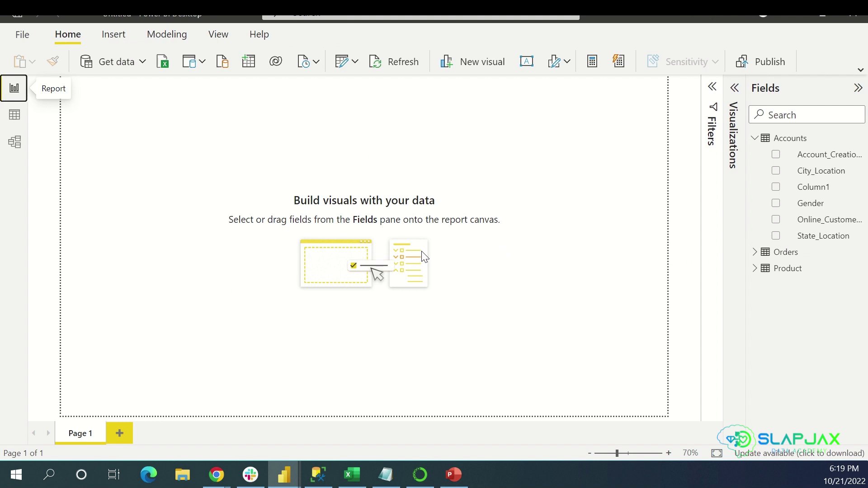
click(858, 88)
click(857, 88)
click(755, 138)
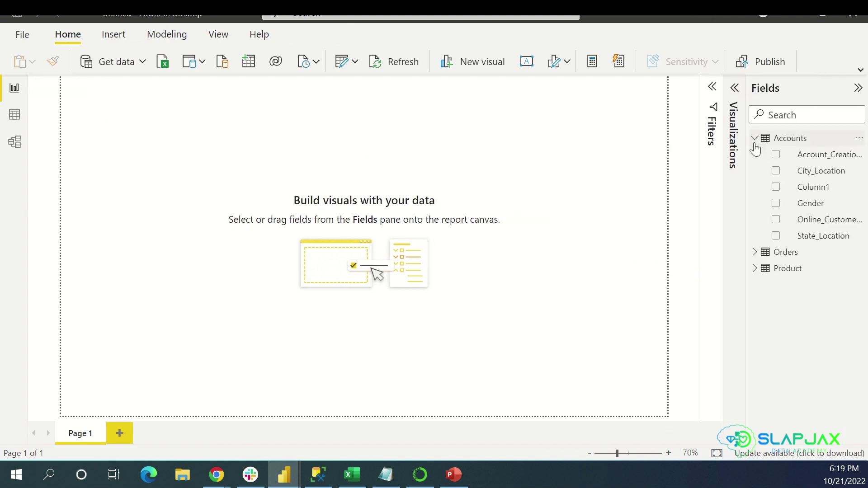
click(755, 252)
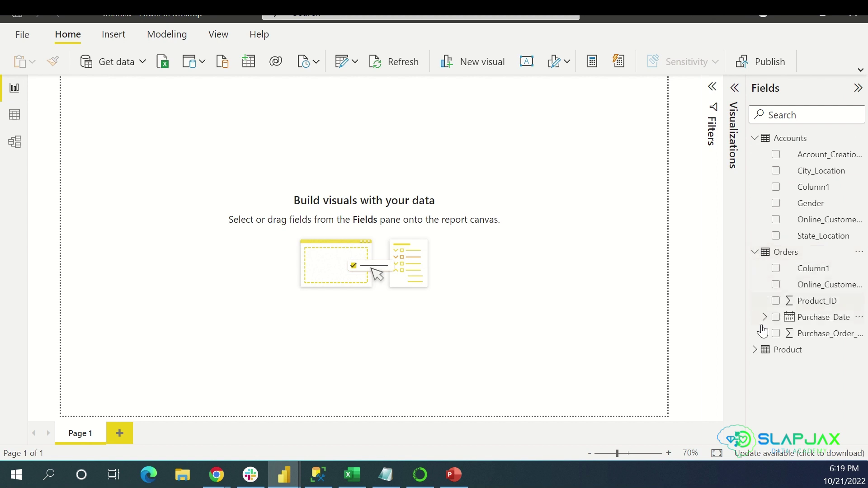
click(755, 350)
scroll(770, 300, down, 2)
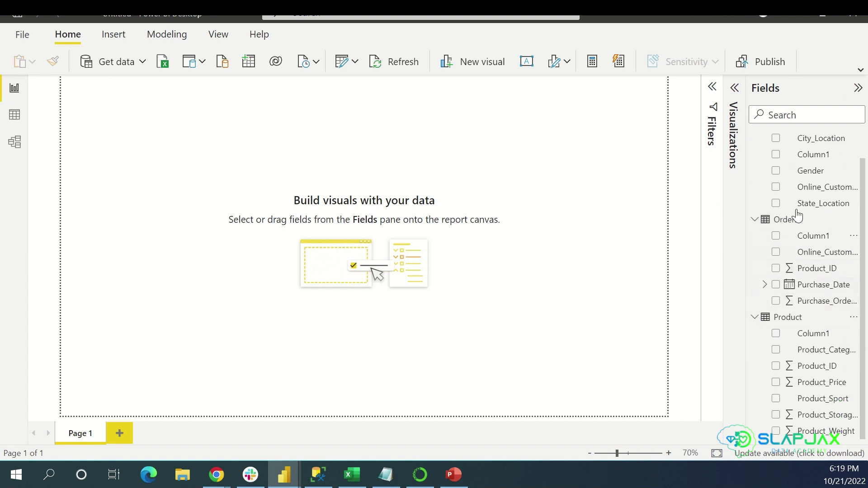
scroll(807, 176, up, 2)
Show the Visualizations pane and widen the Fields pane until the full field names are readable
click(735, 88)
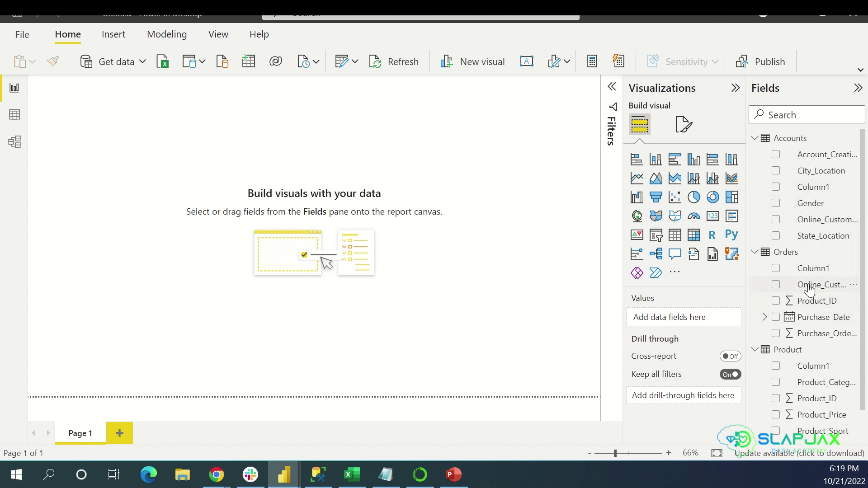
scroll(813, 279, down, 1)
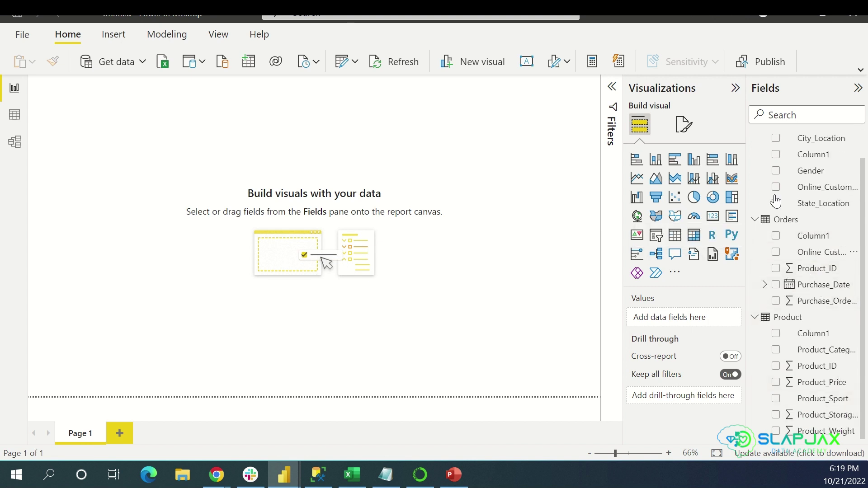
drag(746, 111, 682, 121)
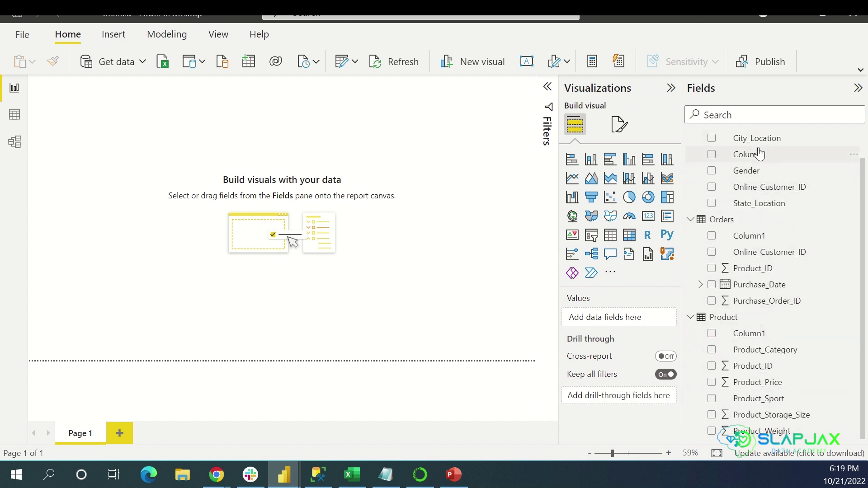
scroll(777, 172, up, 1)
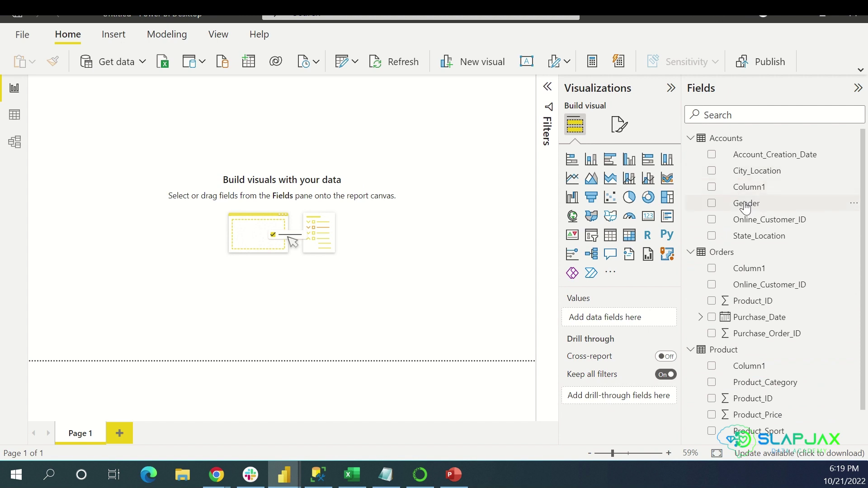
Create a table visual with Gender from Accounts and the count of Product_ID from Orders, shown at 100% zoom
drag(746, 208, 711, 208)
click(711, 204)
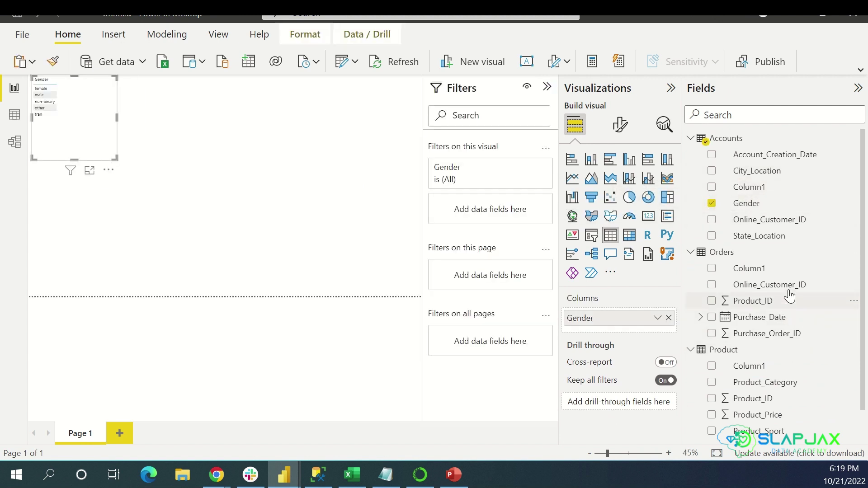
click(712, 302)
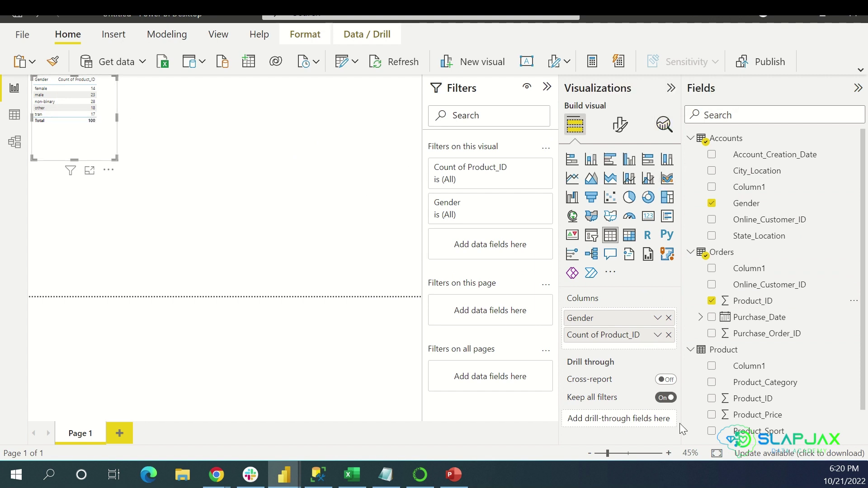
click(668, 453)
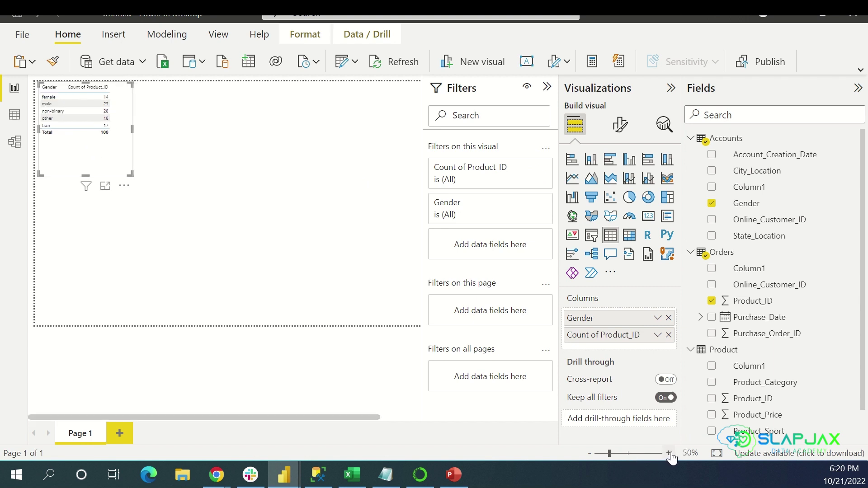
click(668, 454)
click(669, 453)
click(669, 453)
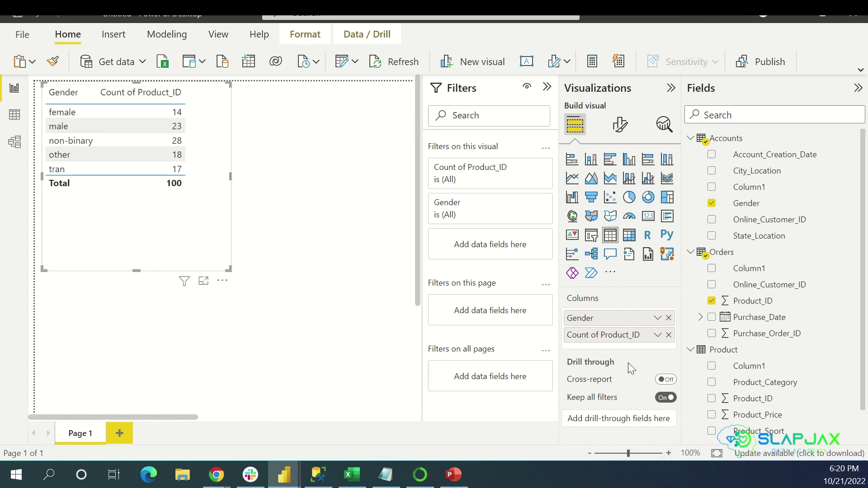
Convert the table visual to a clustered bar chart and widen it to about twice its width, with the Fields and Filters panes collapsed
click(610, 161)
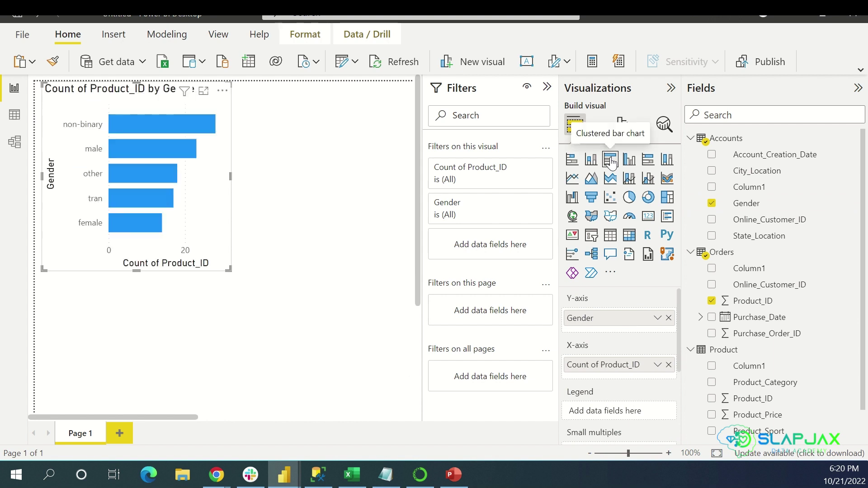
click(859, 89)
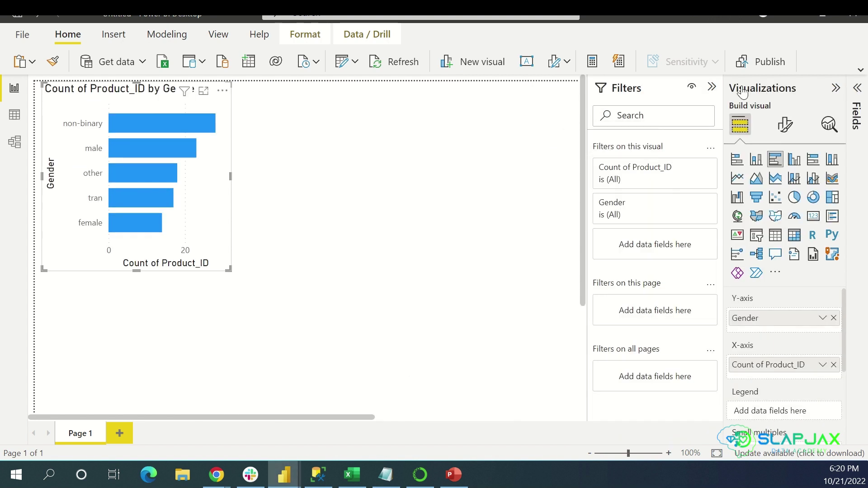
click(713, 88)
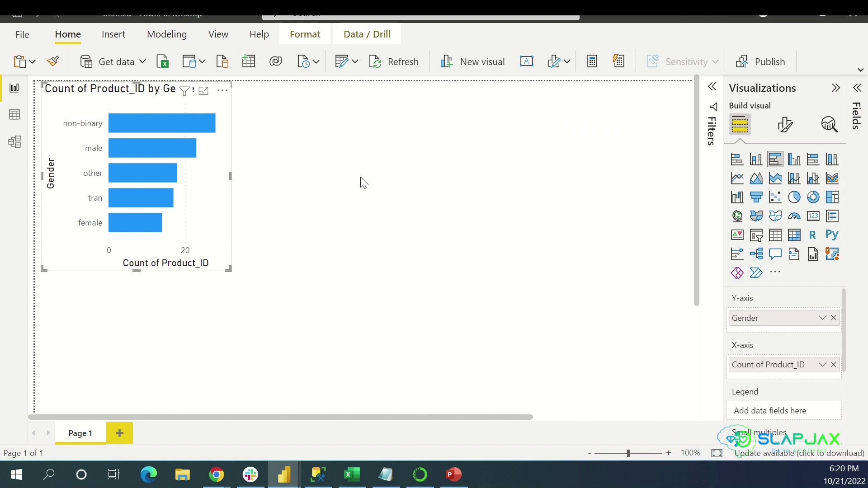
drag(231, 176, 471, 194)
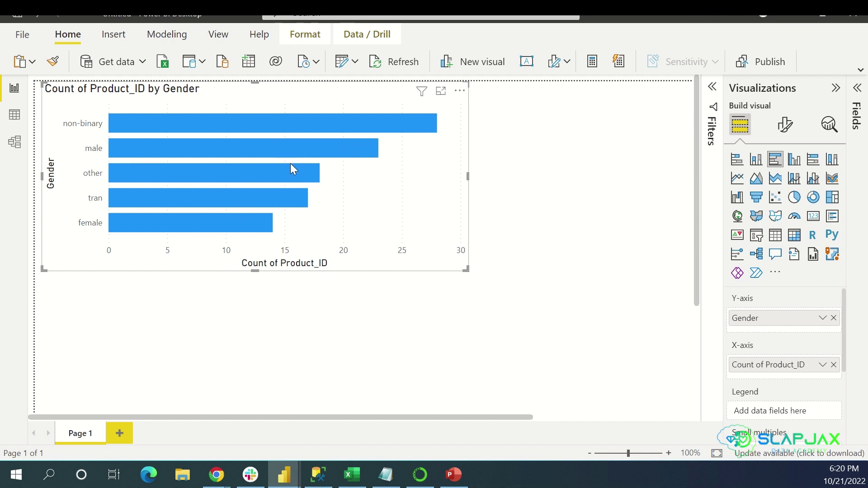
Try renaming the chart's Y-axis field Gender as Sex for this visual only
click(822, 318)
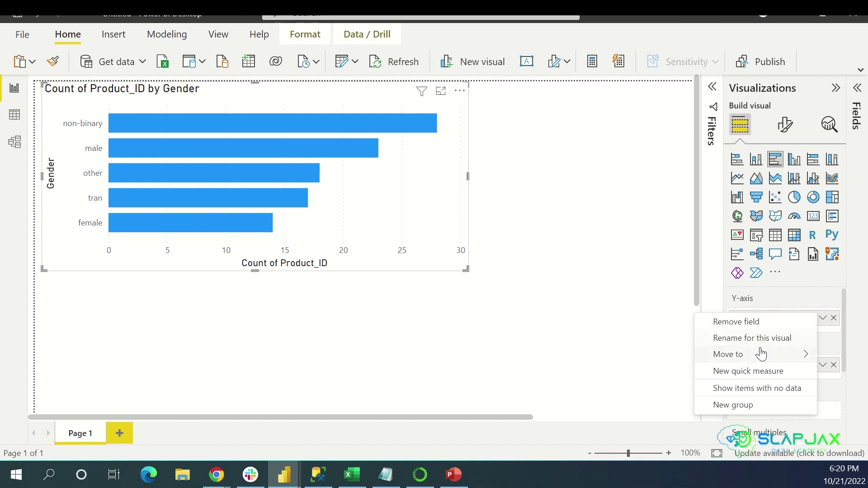
click(737, 340)
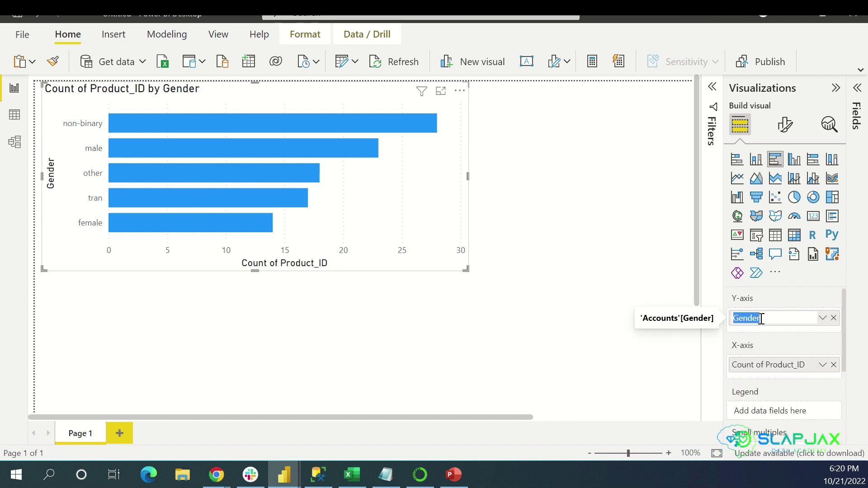
text(SE)
key(Return)
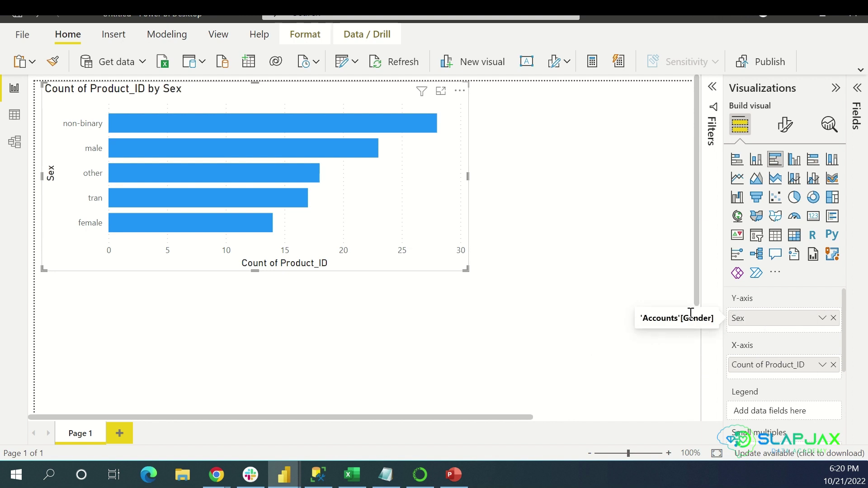
click(534, 309)
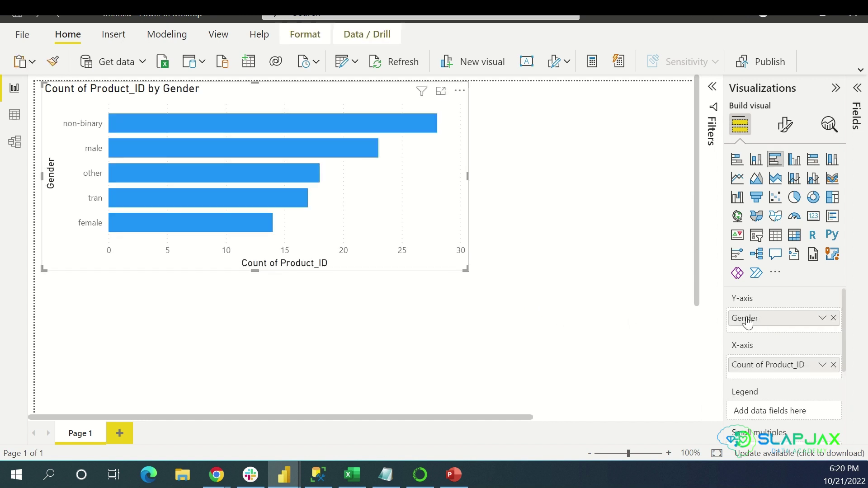
Change the aggregation of the chart's X-axis field Product_ID to Sum, and finally to Average
click(822, 365)
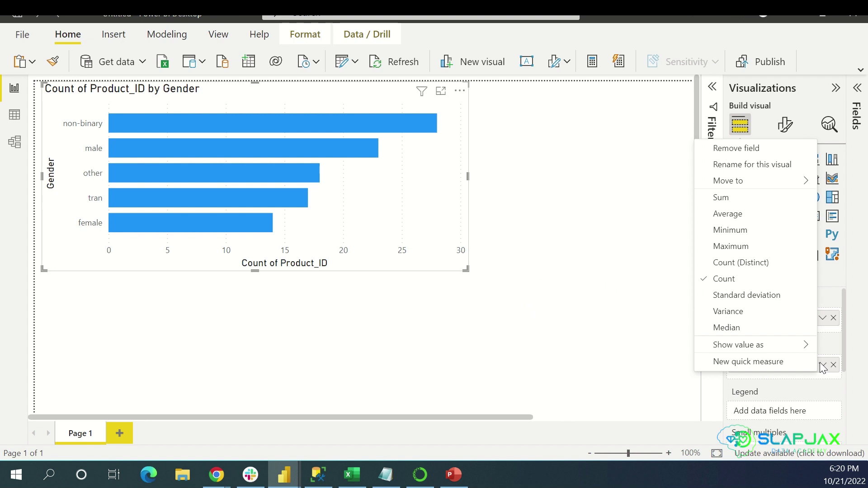
click(732, 199)
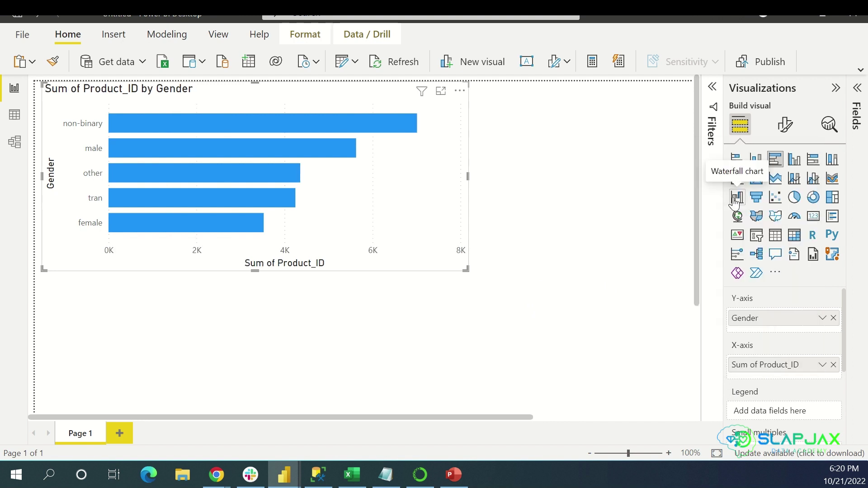
click(820, 366)
click(742, 214)
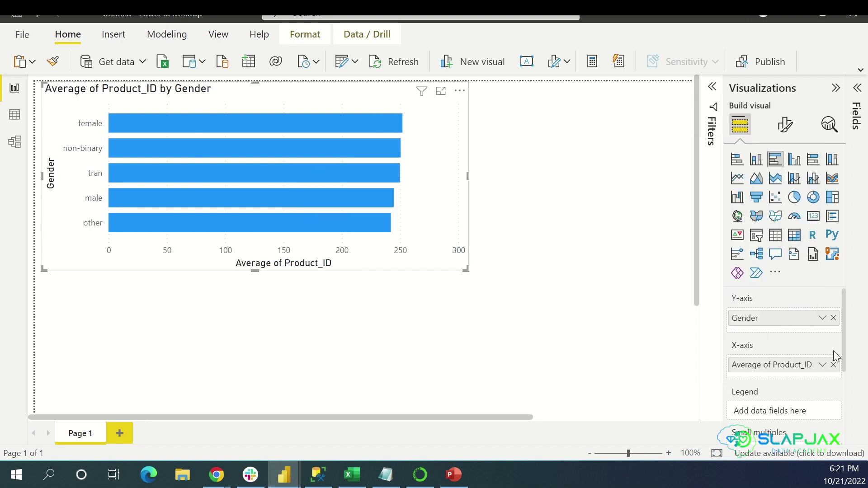
click(823, 365)
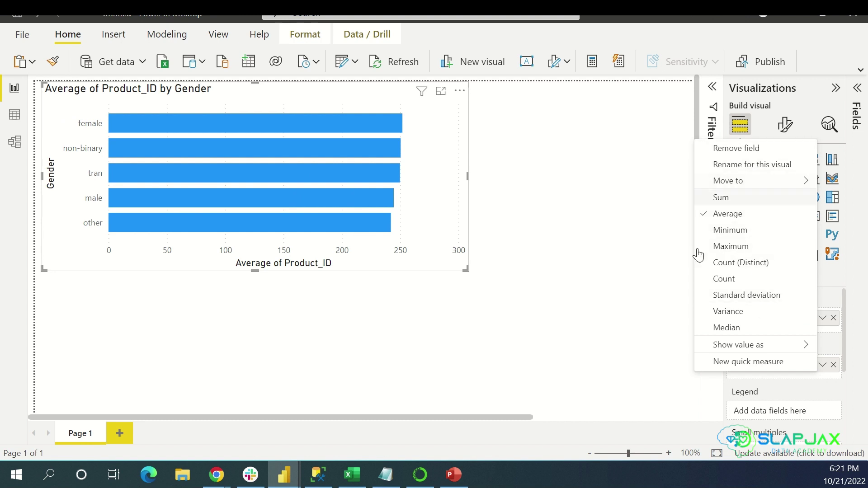
scroll(580, 296, down, 1)
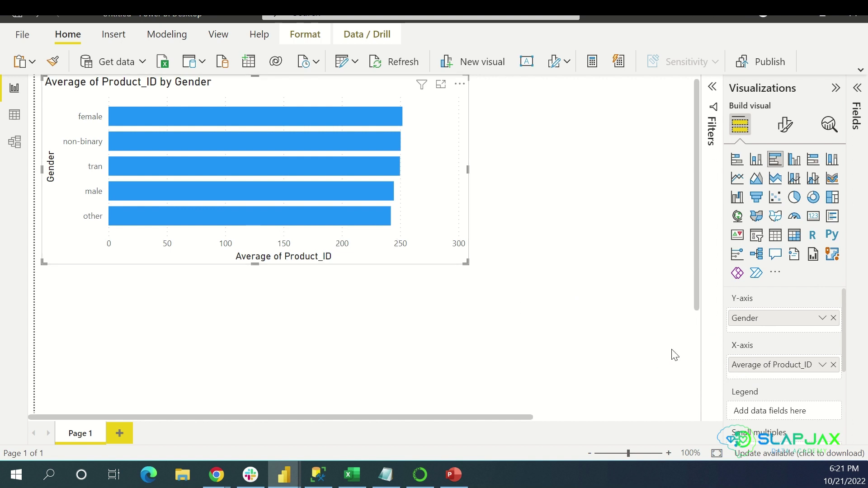
Add Gender from the Accounts table as the bar chart's legend so each category gets its own color
scroll(775, 364, down, 2)
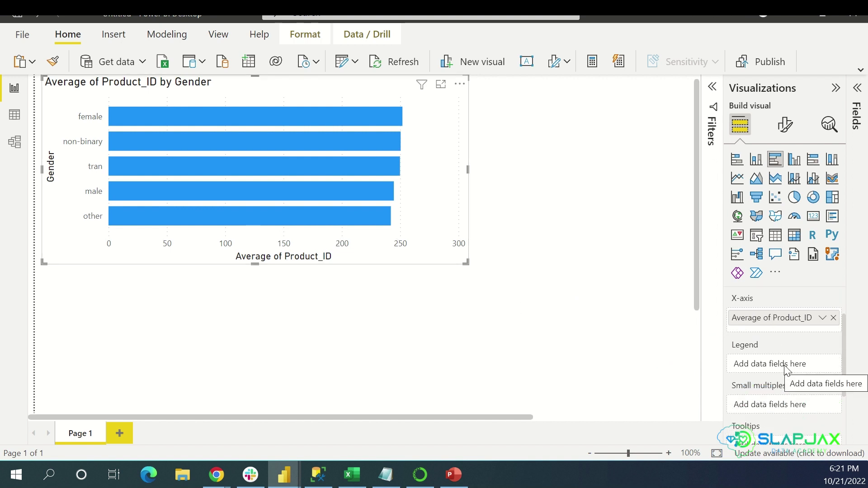
click(857, 89)
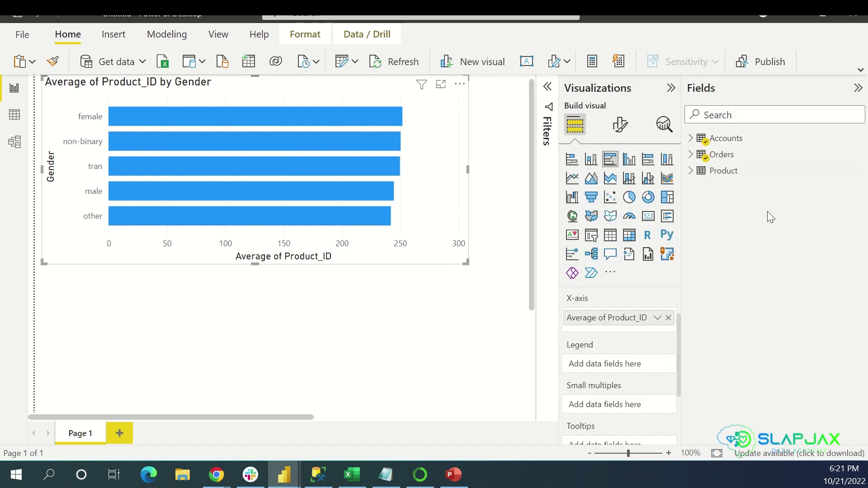
click(690, 154)
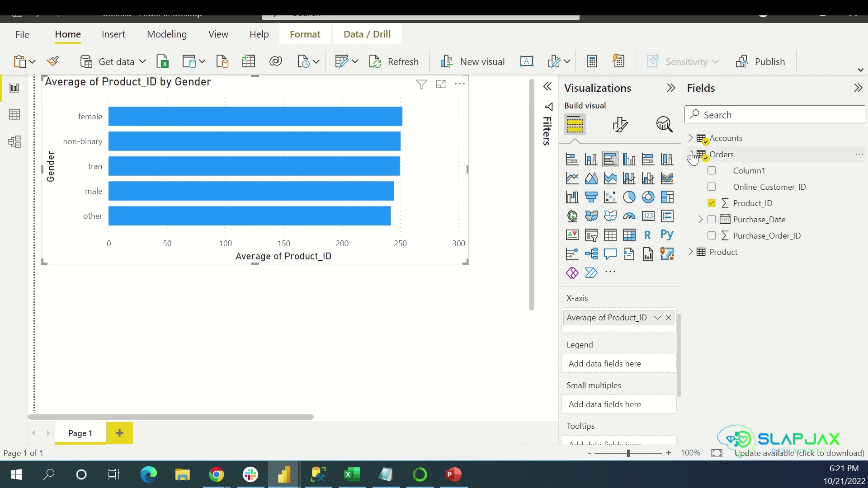
click(690, 138)
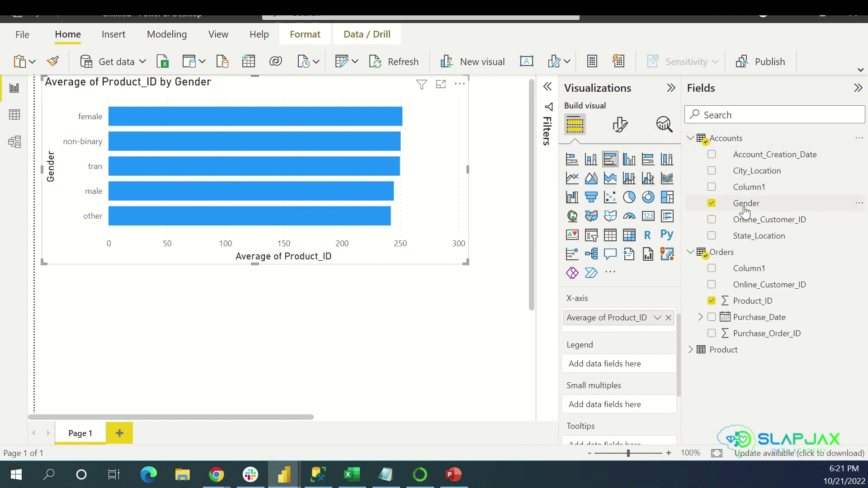
drag(745, 208, 625, 364)
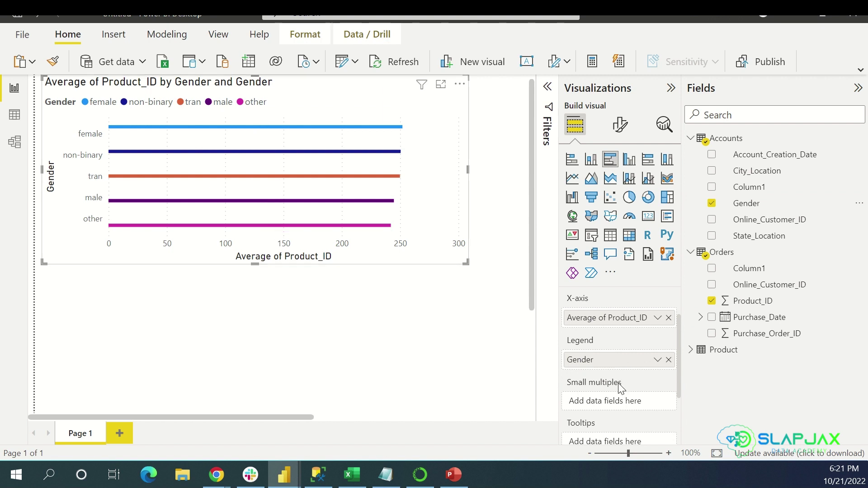
scroll(621, 388, down, 3)
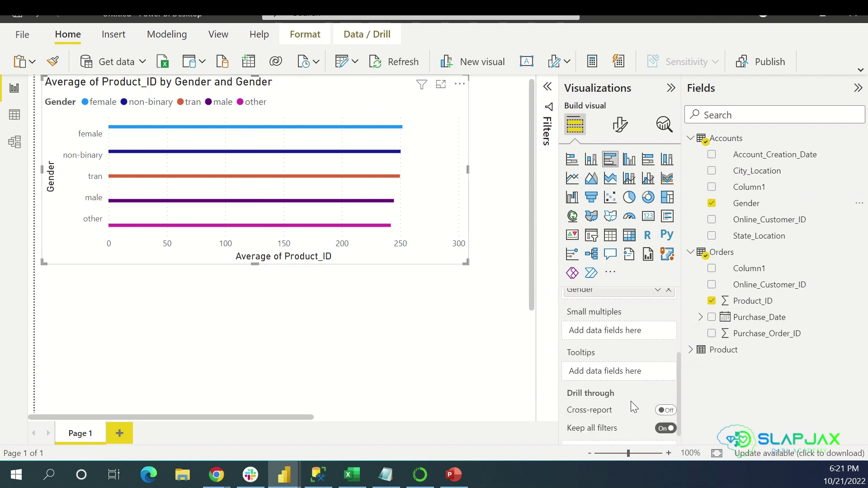
scroll(631, 400, down, 1)
scroll(630, 400, up, 6)
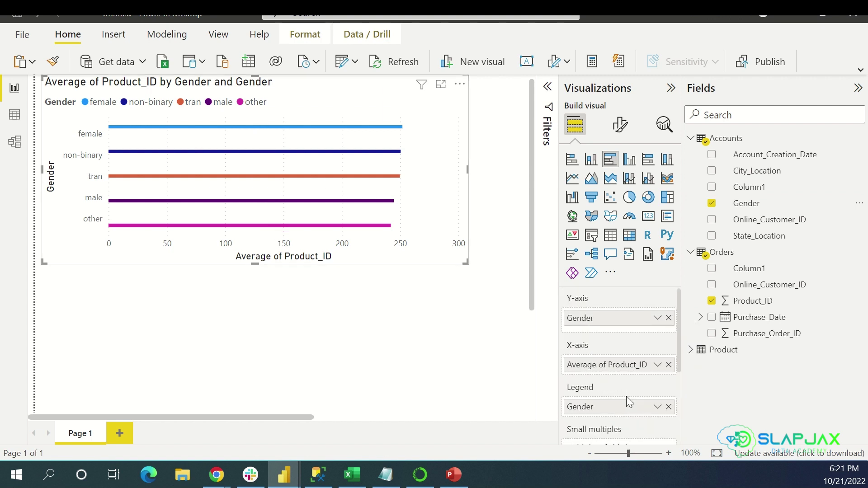
Open the chart's Y-axis formatting options, with the Fields pane collapsed and the Visualizations pane widened to about twice its width
click(621, 126)
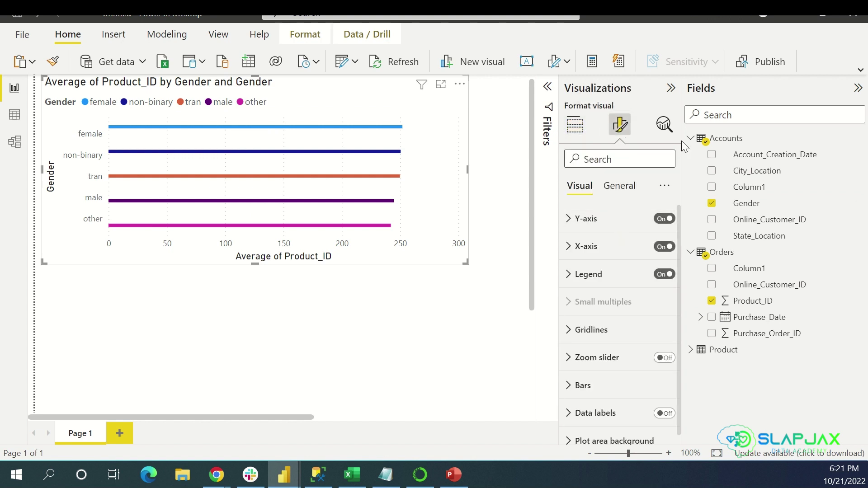
click(857, 88)
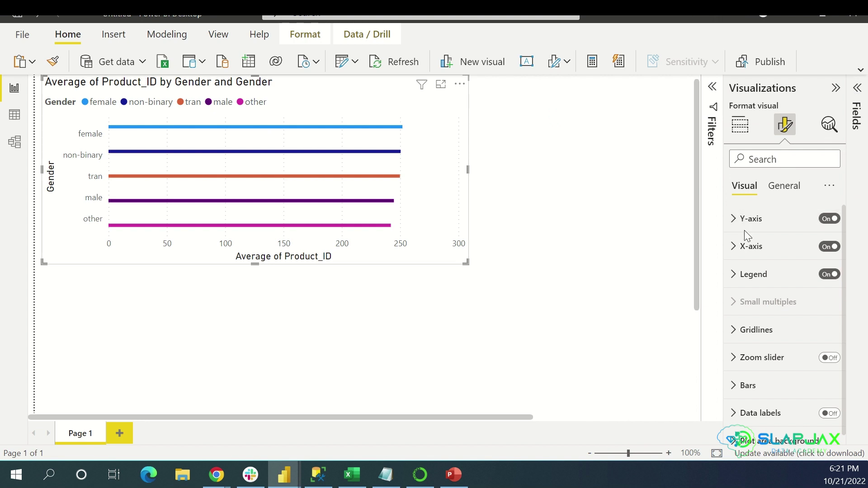
drag(719, 137, 560, 169)
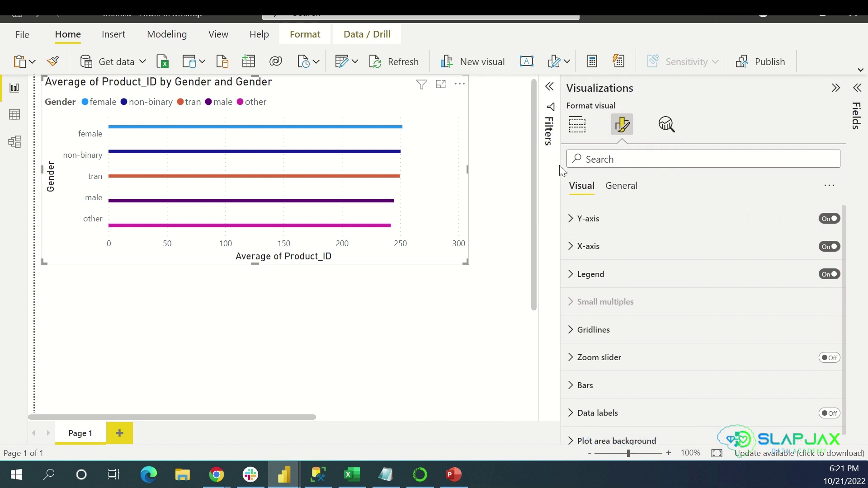
click(601, 220)
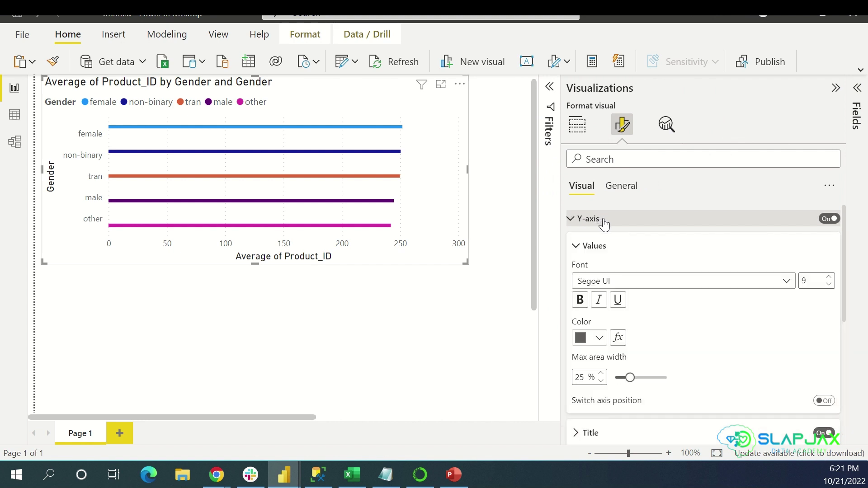
Try font size 13 for the Y-axis values and set it back to 9
click(829, 277)
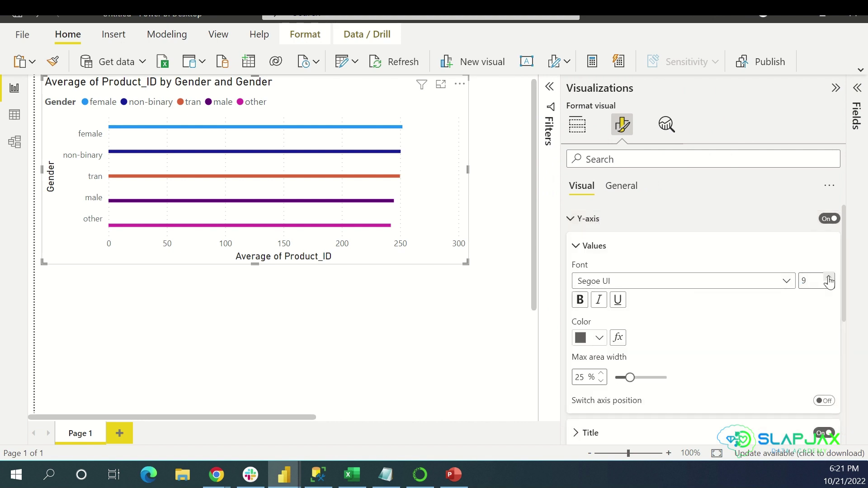
click(829, 277)
click(829, 277)
click(829, 276)
click(828, 285)
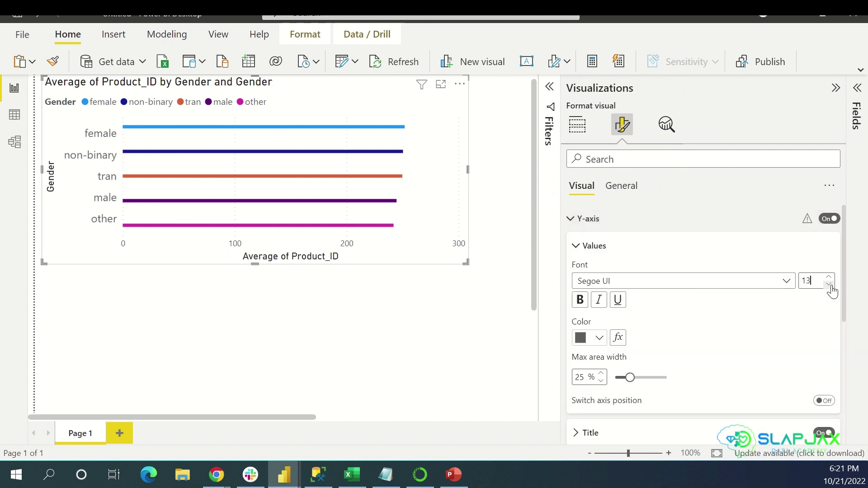
click(829, 284)
click(829, 285)
click(829, 285)
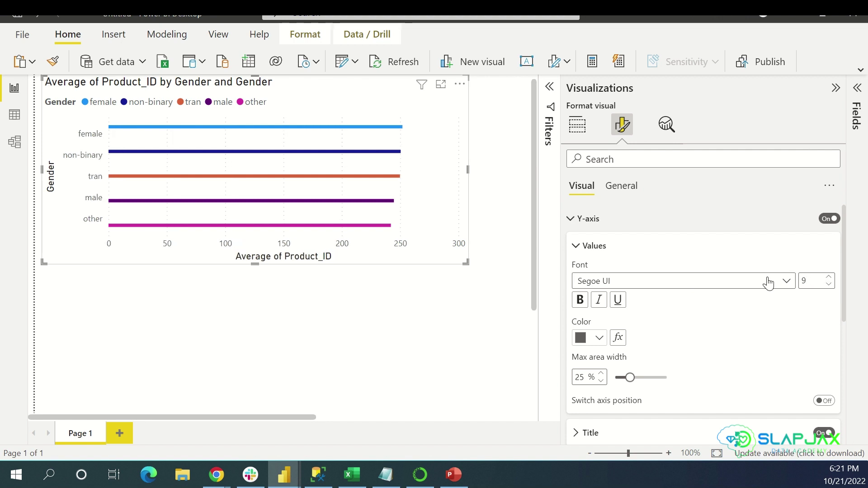
Format the Y-axis values with the DIN font, a light pink color and a maximum area width of 30%
click(785, 282)
click(636, 206)
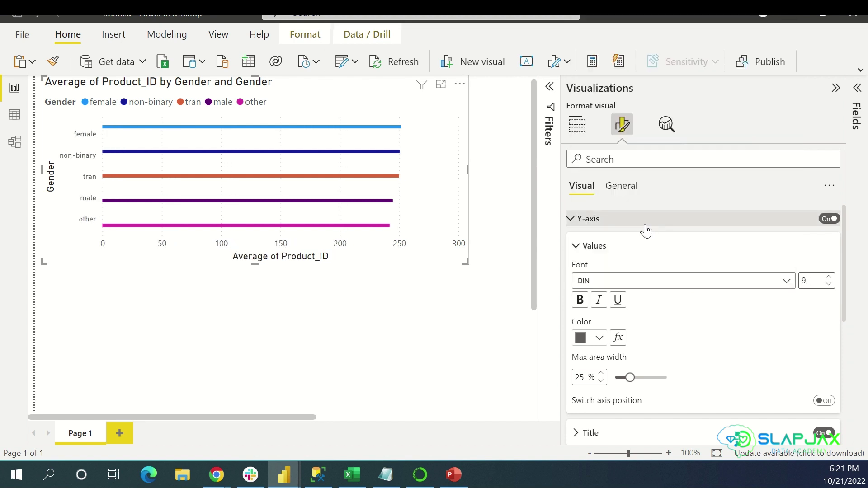
click(598, 337)
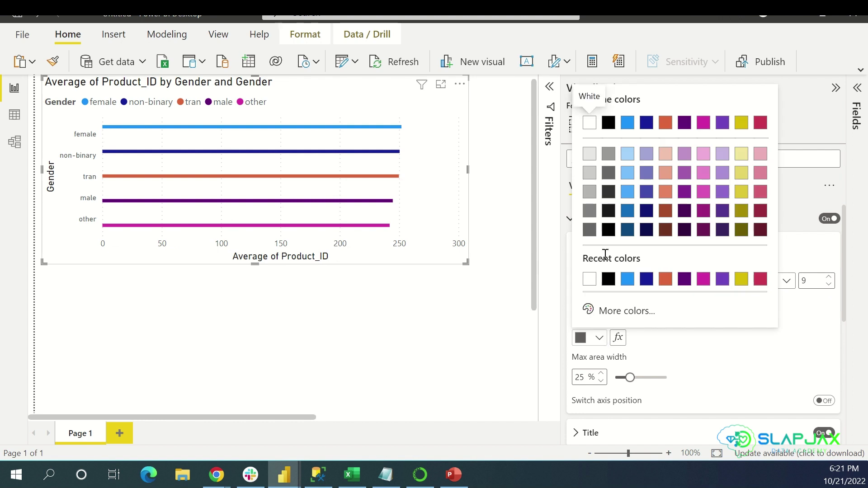
click(761, 154)
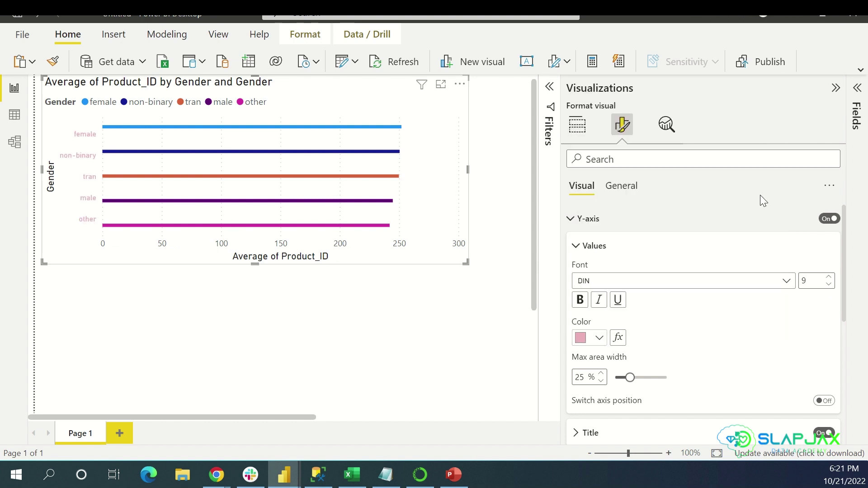
scroll(630, 349, down, 1)
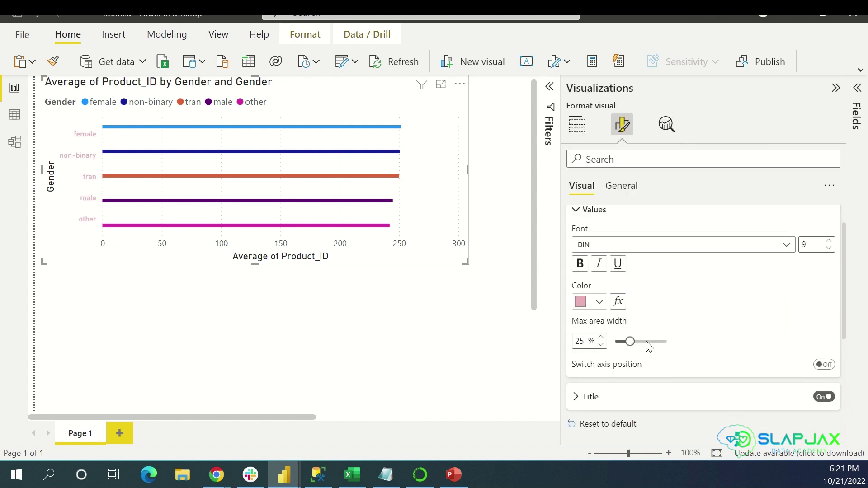
mouse_move(633, 339)
mouse_down()
mouse_move(653, 342)
mouse_move(637, 346)
mouse_up()
Examine the Y-axis title options, the chart title's context commands and the field assignments for a way to edit the chart title
scroll(668, 330, down, 3)
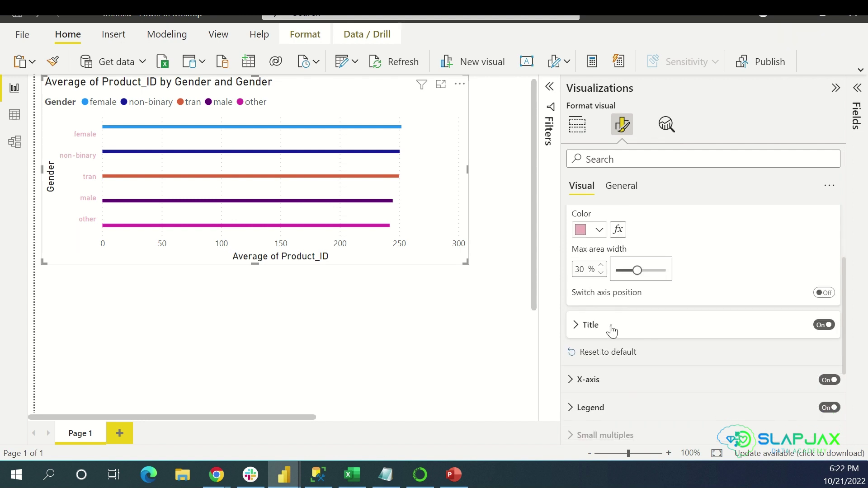
click(589, 328)
scroll(638, 338, down, 2)
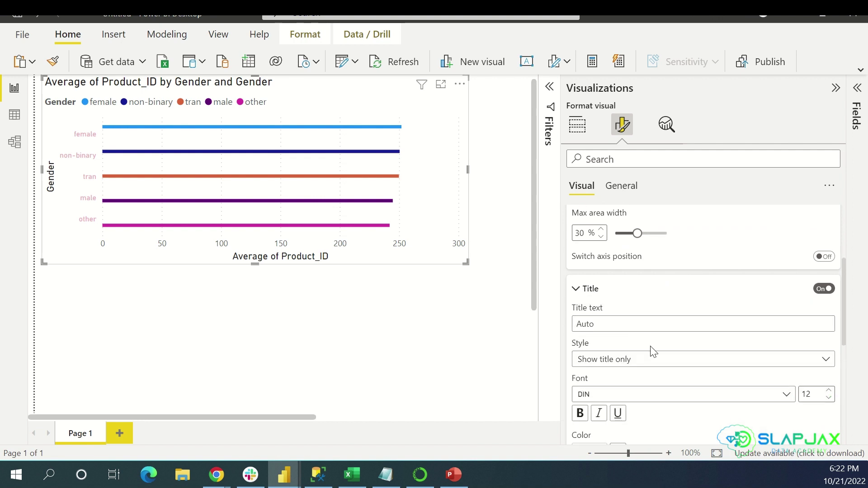
scroll(656, 353, down, 3)
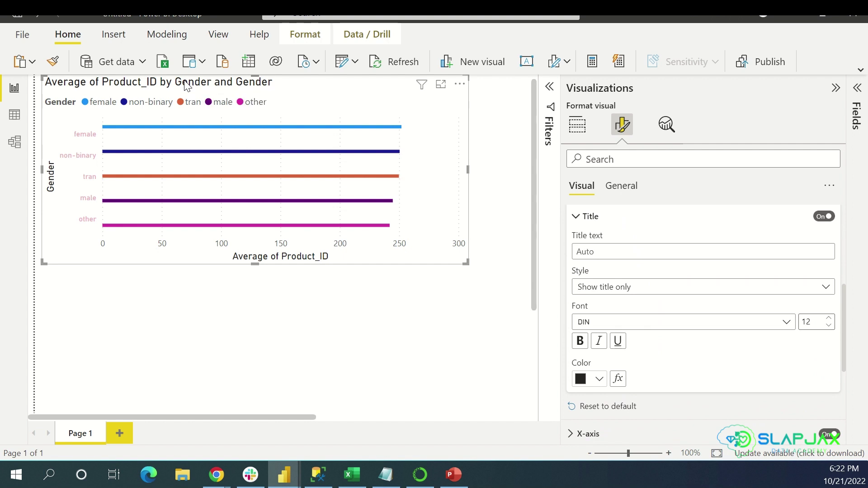
right_click(232, 86)
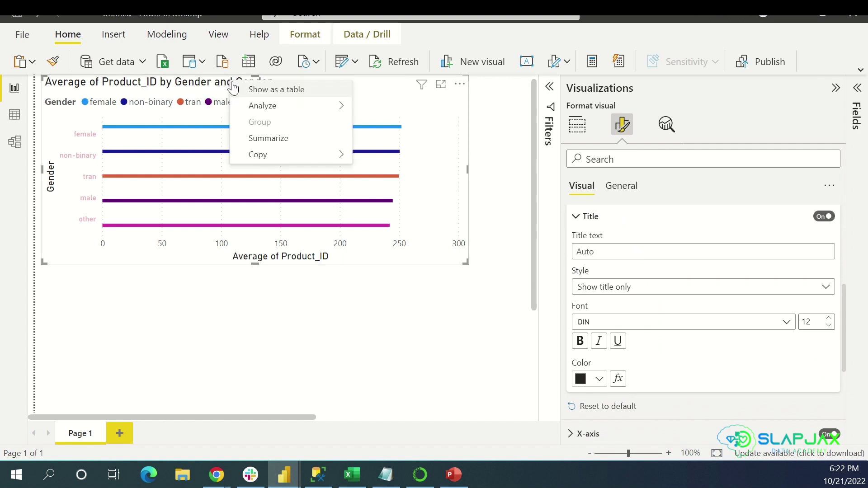
click(220, 89)
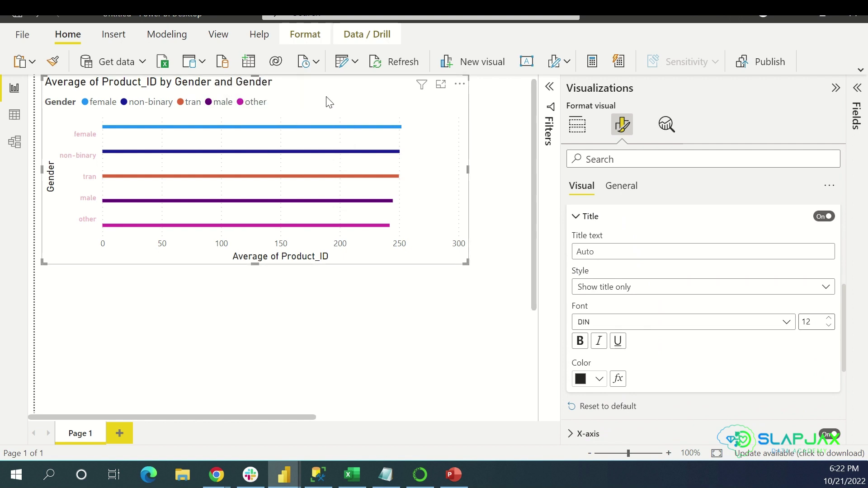
scroll(651, 253, down, 3)
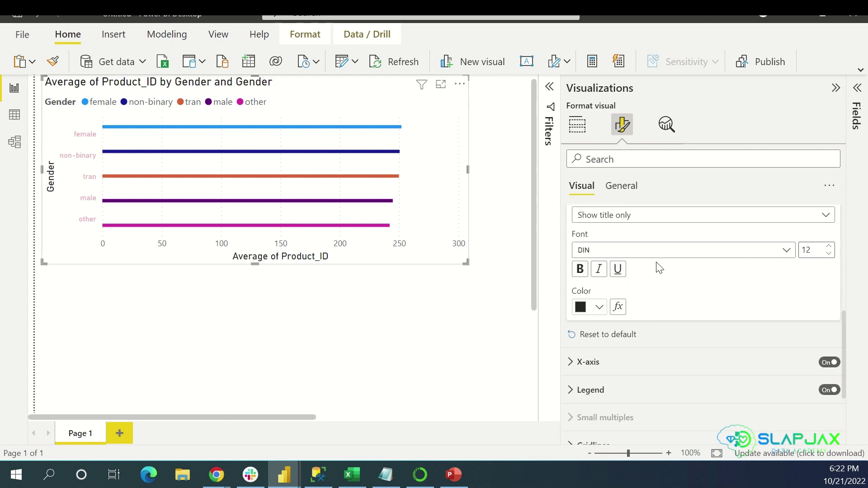
scroll(661, 280, up, 4)
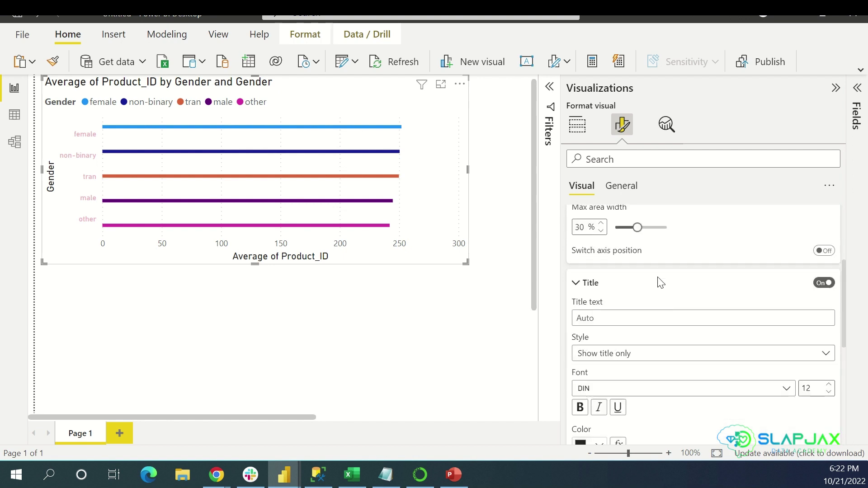
scroll(661, 270, up, 2)
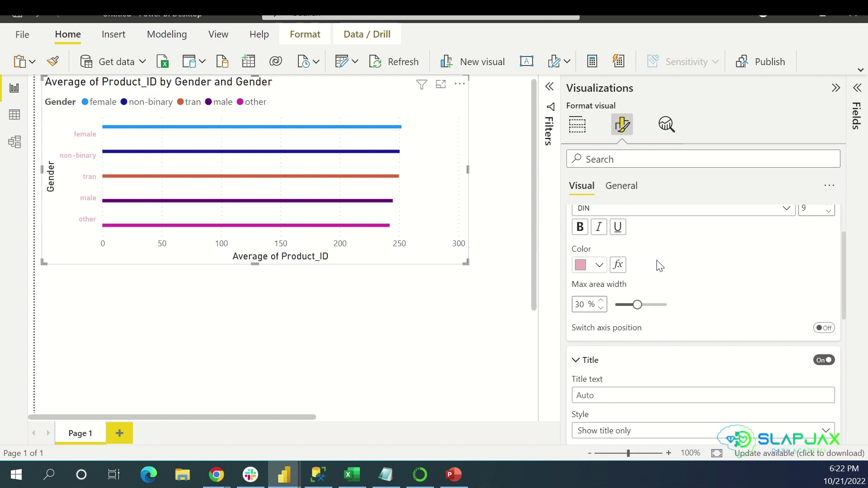
click(577, 124)
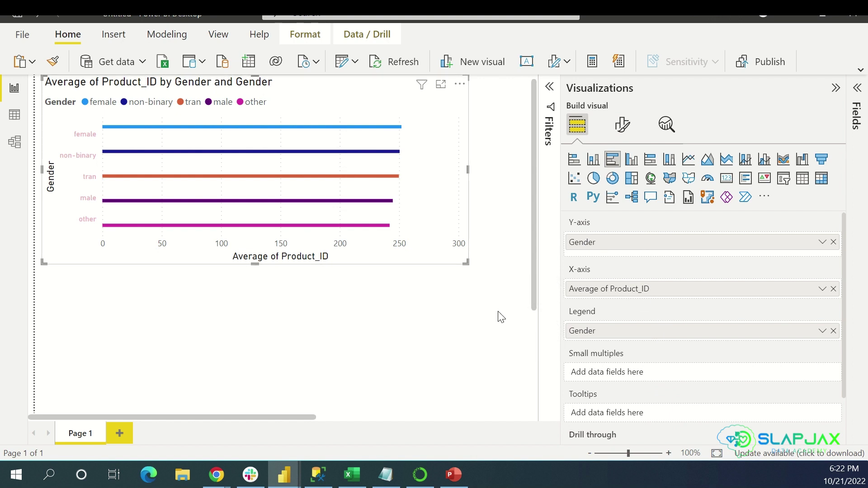
click(481, 316)
click(261, 89)
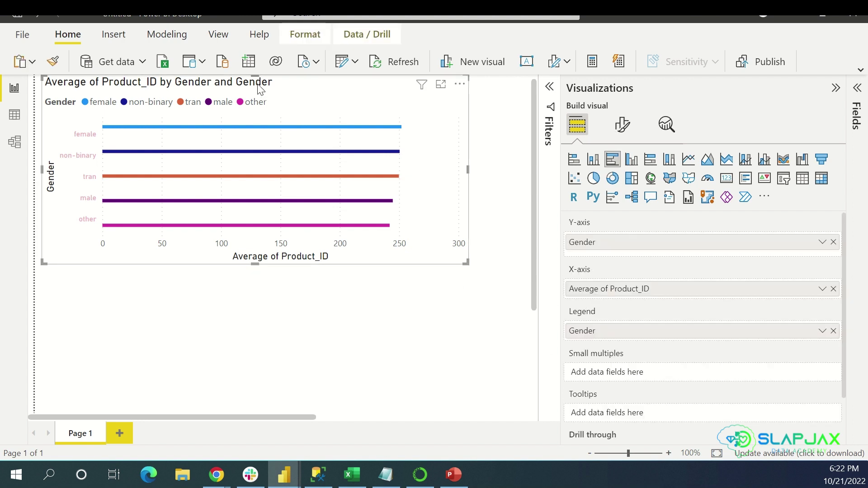
Open the chart title settings in the general formatting options and set the title's heading level to Heading 4
click(611, 120)
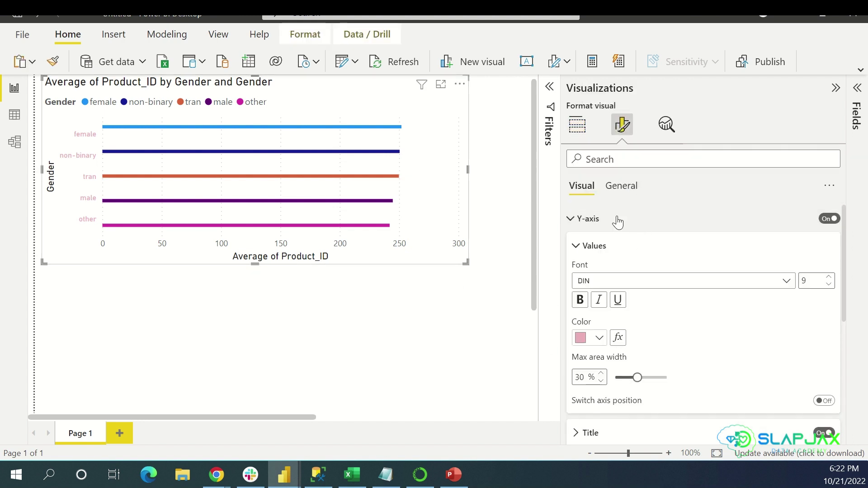
click(594, 219)
click(620, 187)
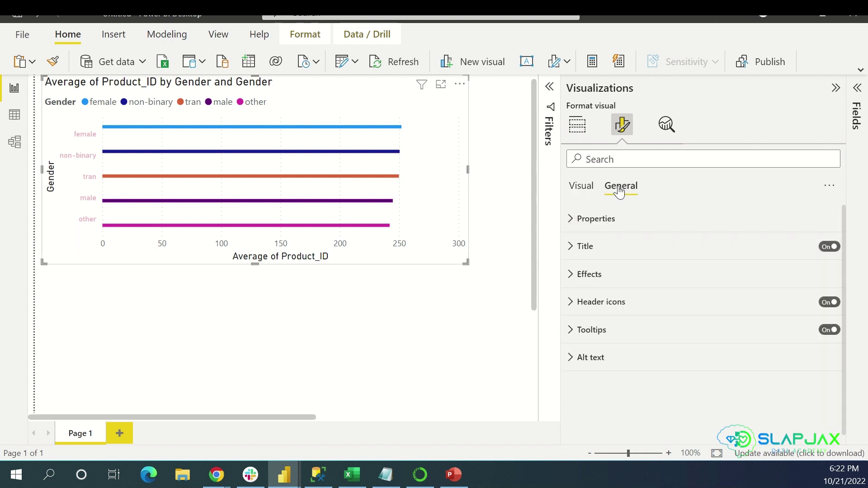
click(614, 248)
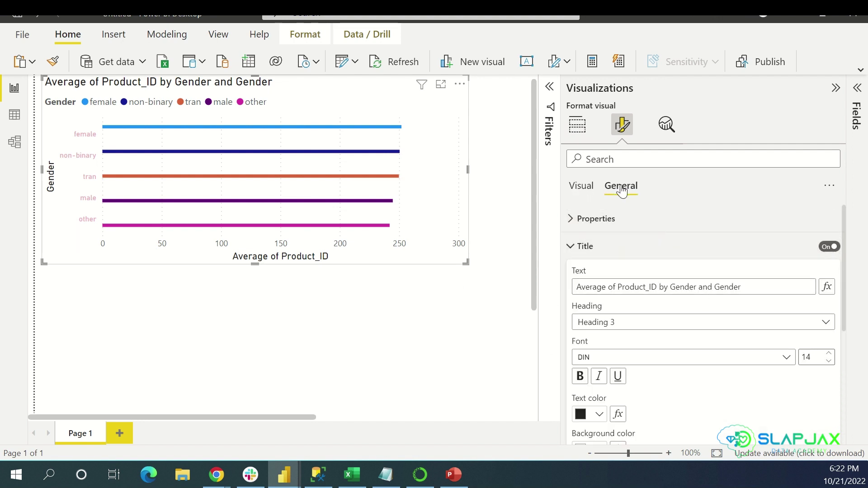
click(581, 190)
click(621, 190)
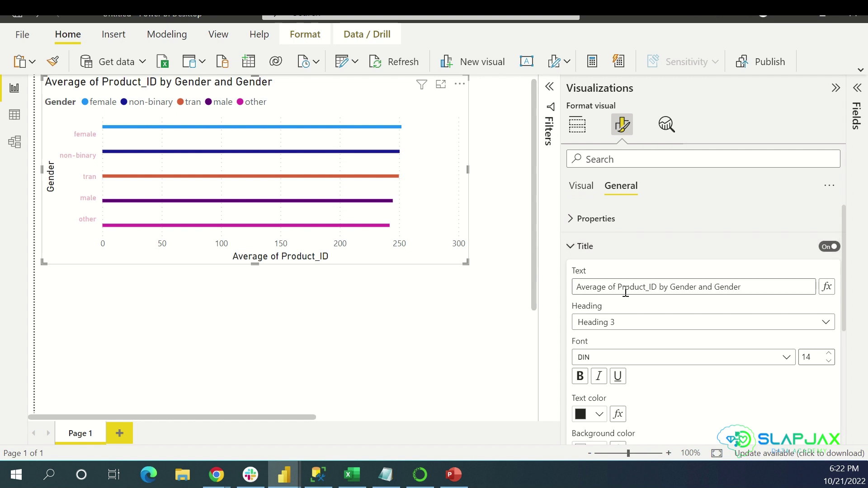
triple_click(678, 288)
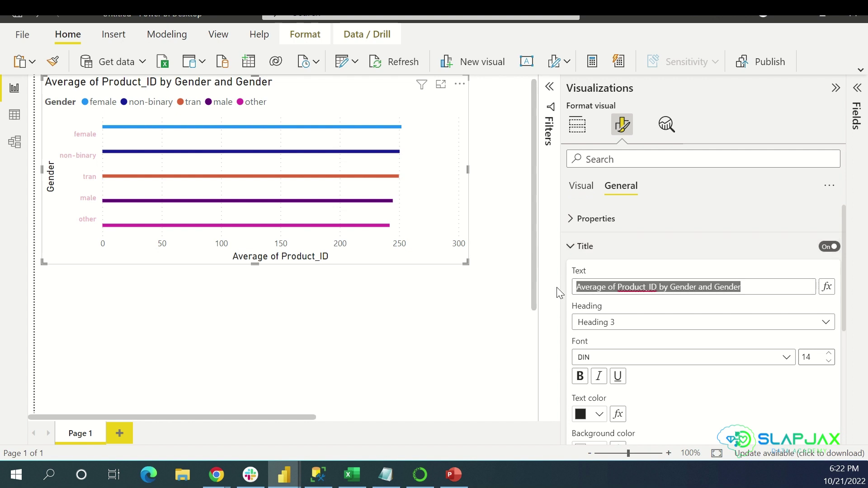
click(632, 322)
click(636, 387)
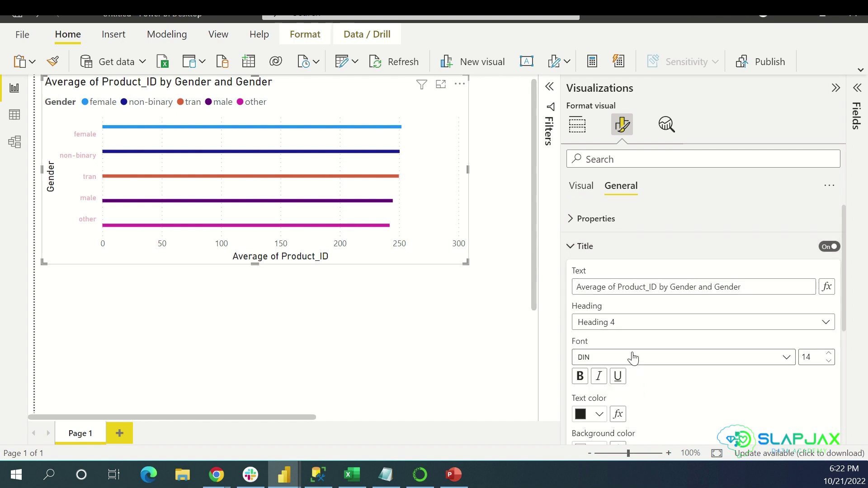
scroll(623, 381, down, 1)
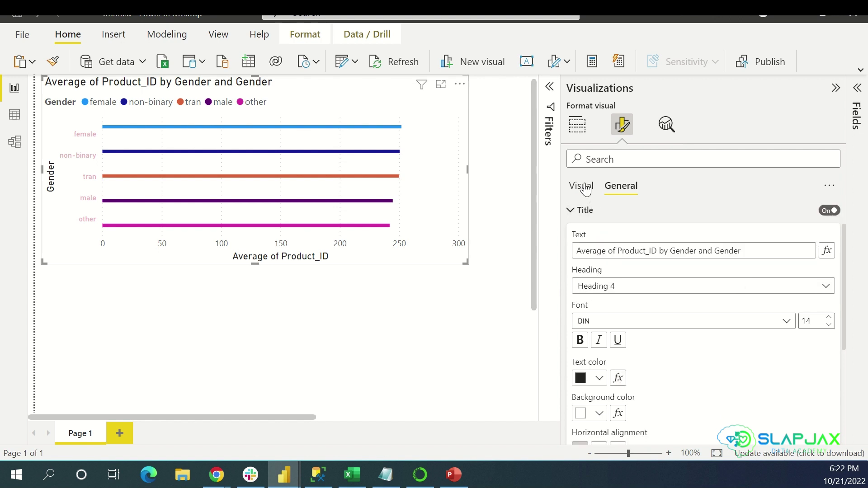
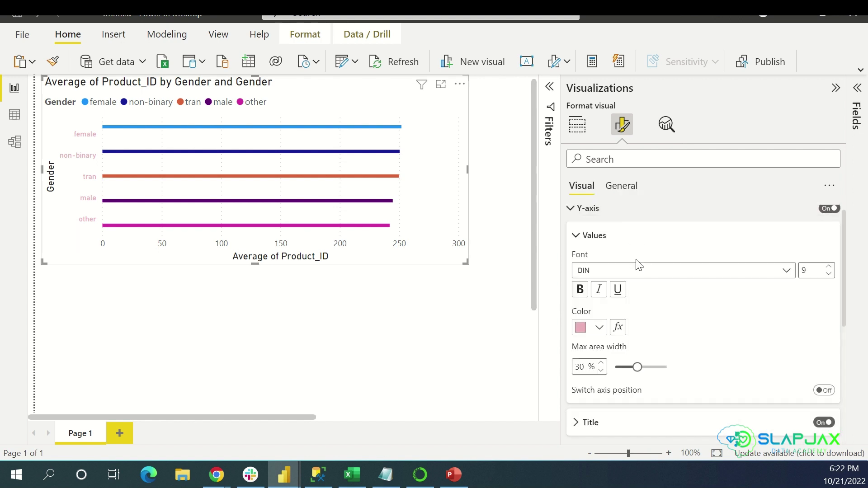
Try hiding the chart's Y-axis title and turn it back on
scroll(672, 324, down, 1)
scroll(669, 330, down, 1)
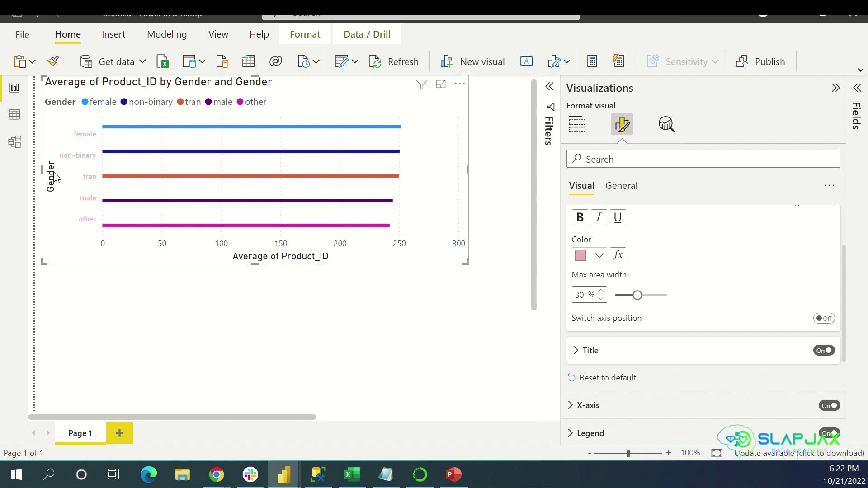
scroll(633, 290, up, 1)
scroll(624, 317, down, 1)
click(601, 351)
scroll(723, 342, down, 1)
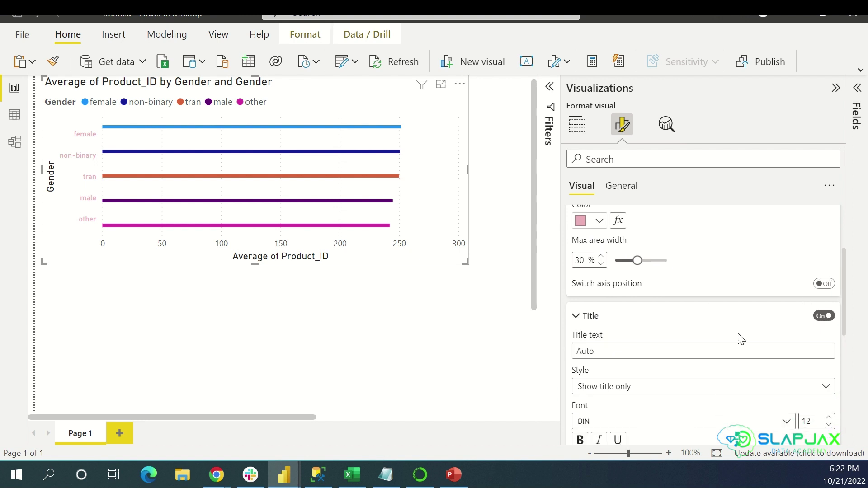
click(827, 317)
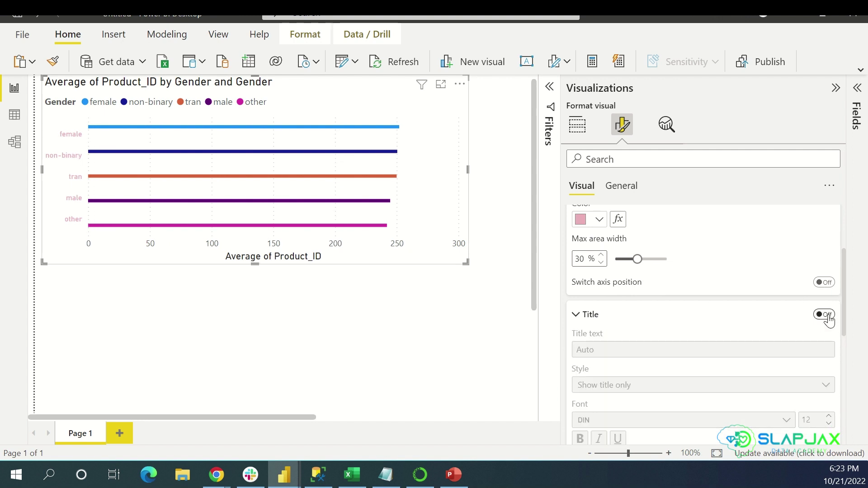
click(827, 316)
scroll(806, 322, down, 1)
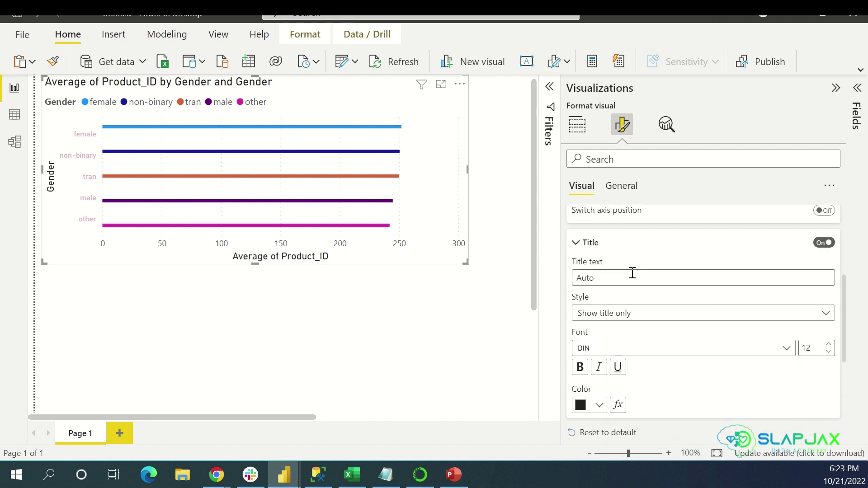
click(576, 242)
Try 100 as the minimum of the X-axis range and replace it with 0
click(615, 297)
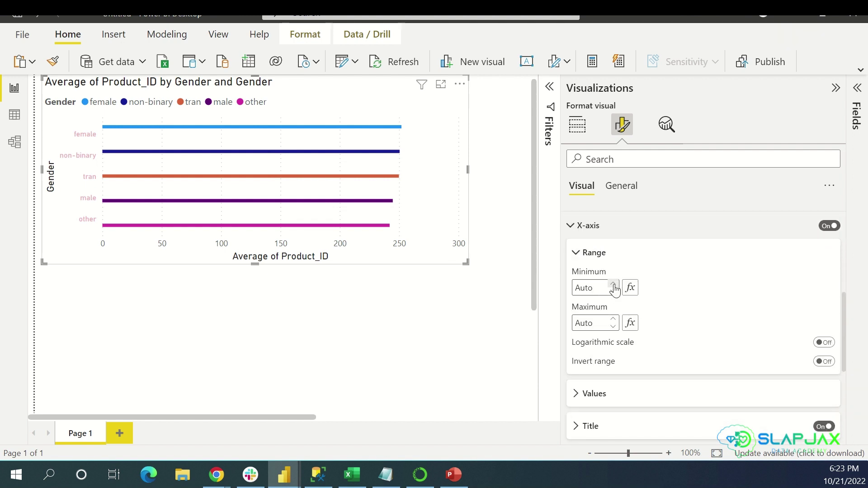
click(597, 286)
text(100)
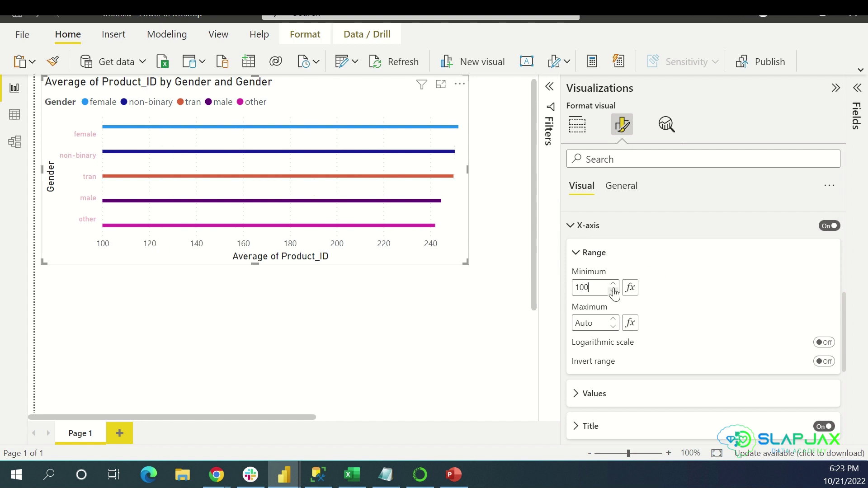
drag(597, 287, 561, 289)
text(0)
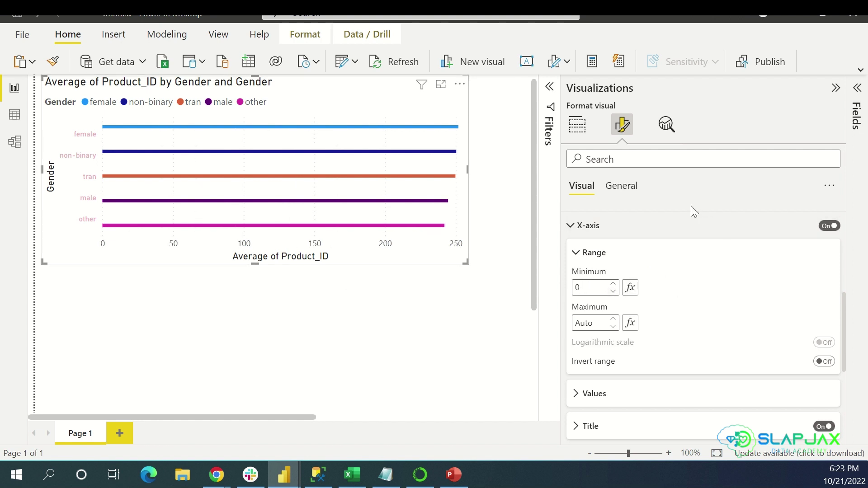
click(624, 226)
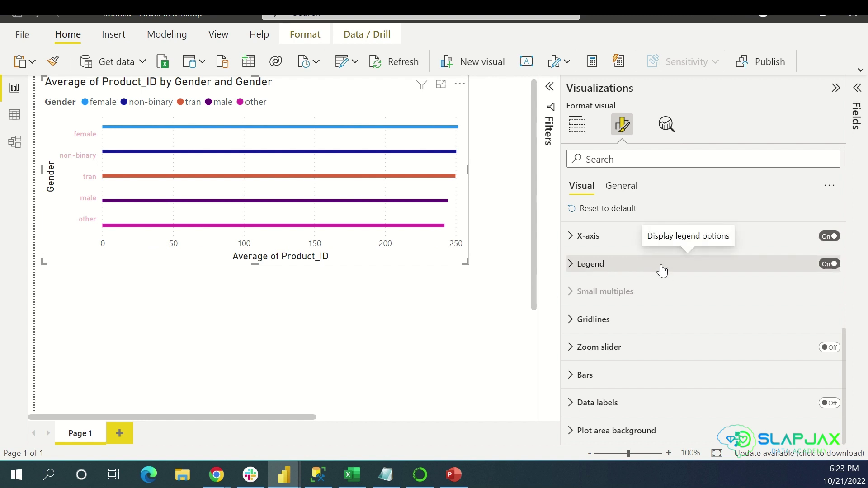
Narrow the Visualizations pane and open the bar chart's legend formatting options
click(370, 263)
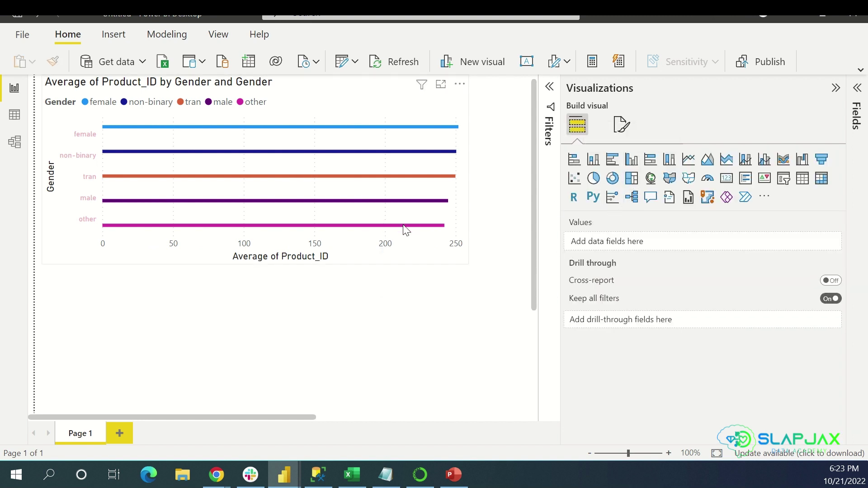
click(422, 258)
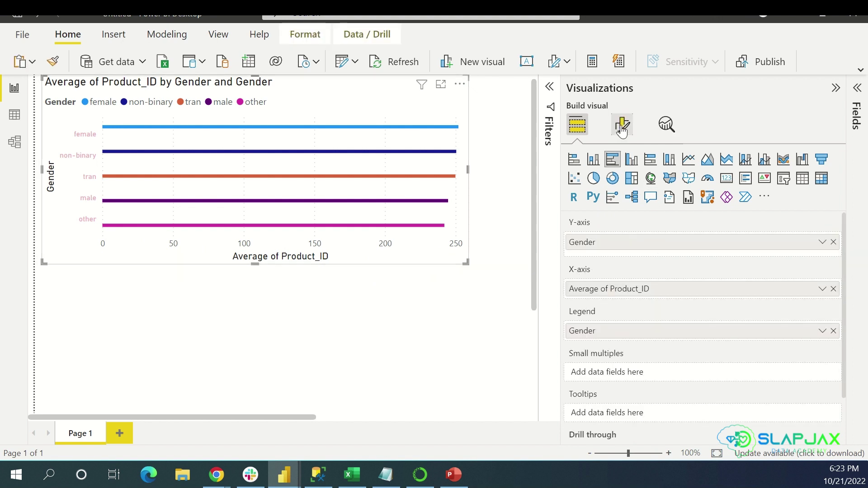
scroll(674, 334, down, 1)
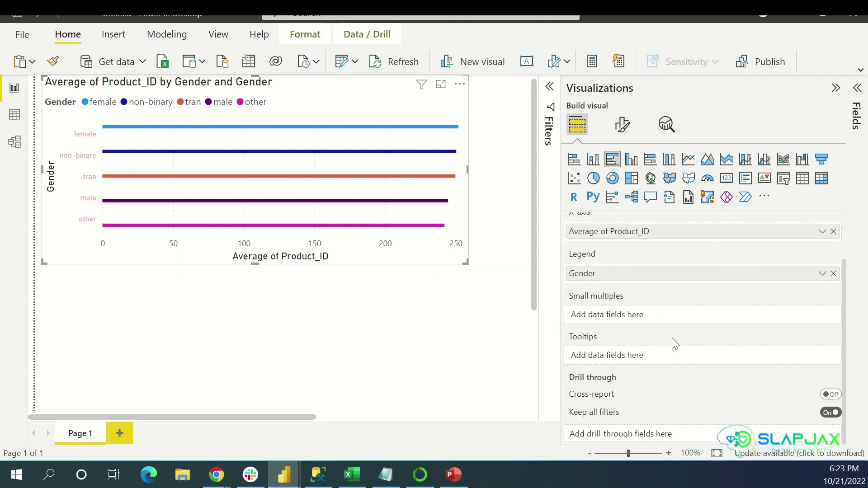
scroll(650, 344, up, 1)
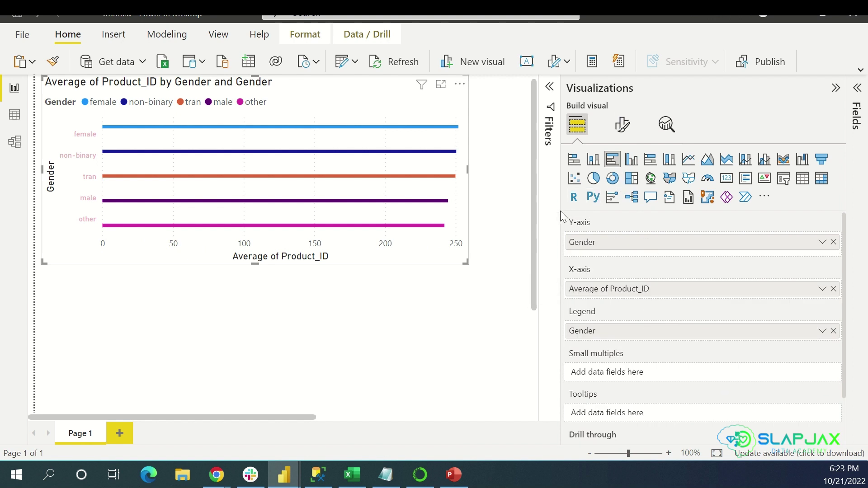
drag(560, 210, 666, 201)
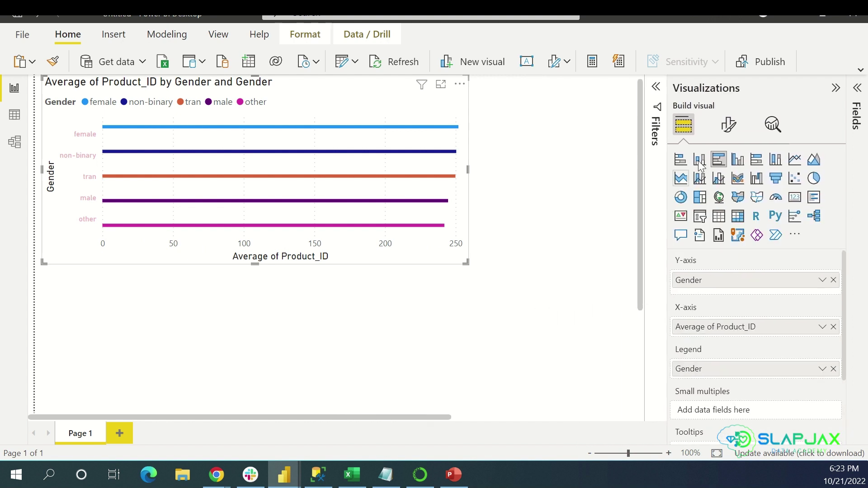
click(728, 124)
click(724, 265)
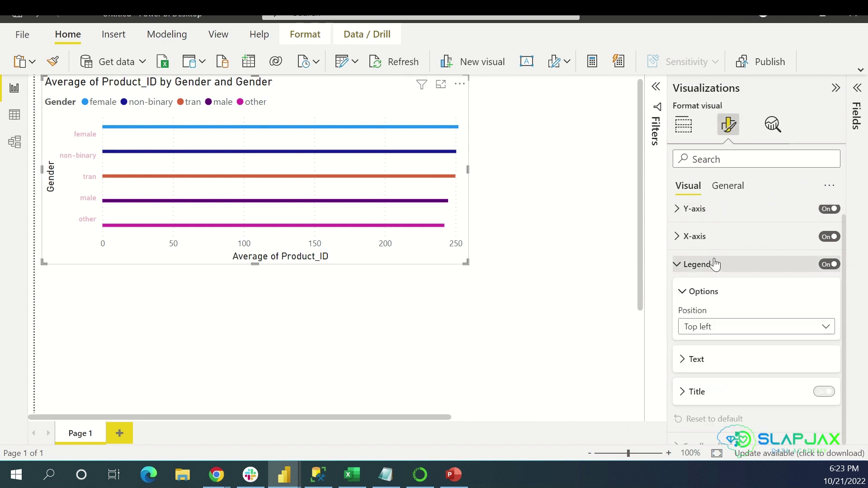
Try the Bottom right position for the legend and set it to Center left
click(729, 329)
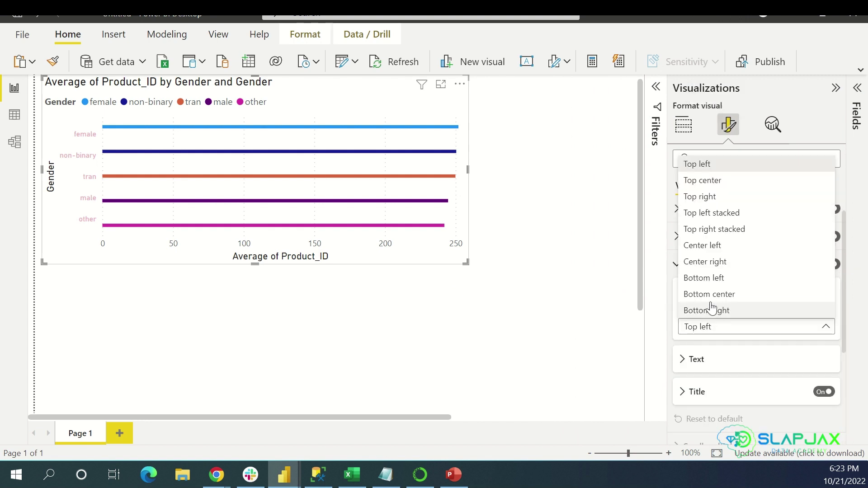
click(720, 311)
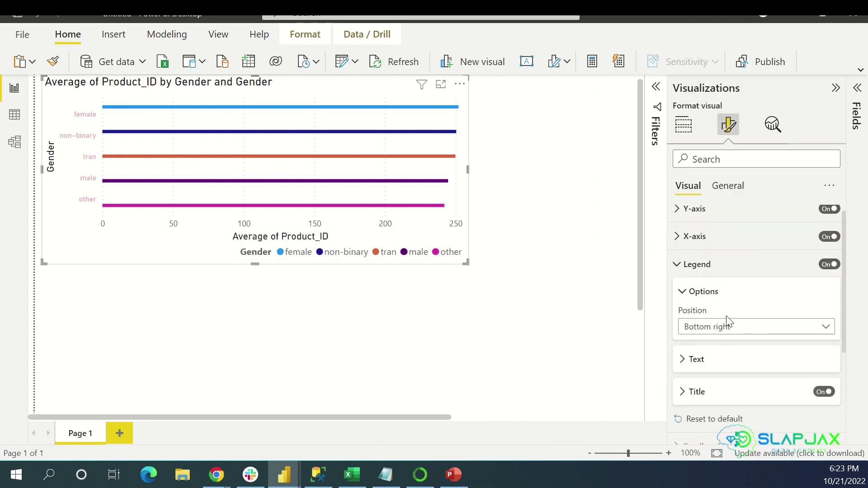
click(726, 324)
click(721, 245)
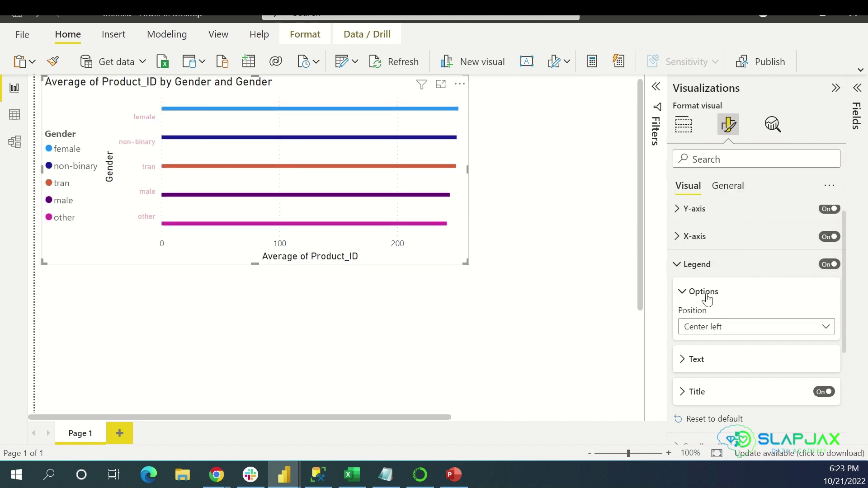
Try hiding the chart's legend and turn it back on
click(712, 264)
click(829, 265)
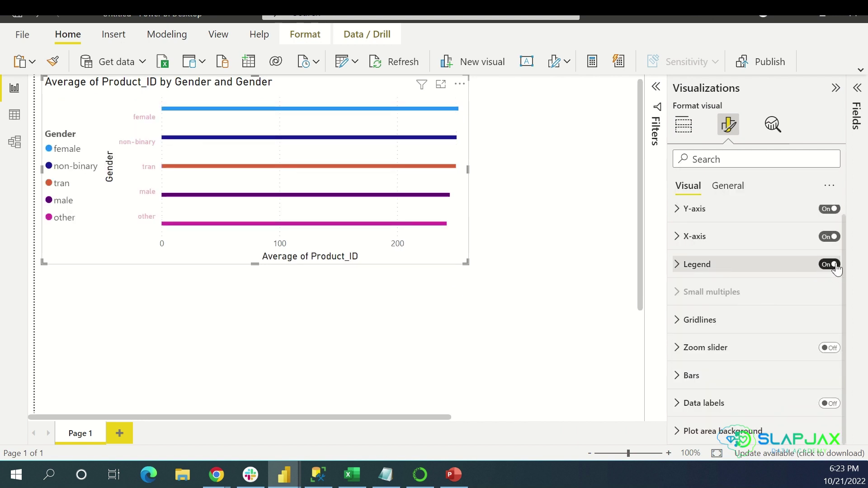
click(829, 265)
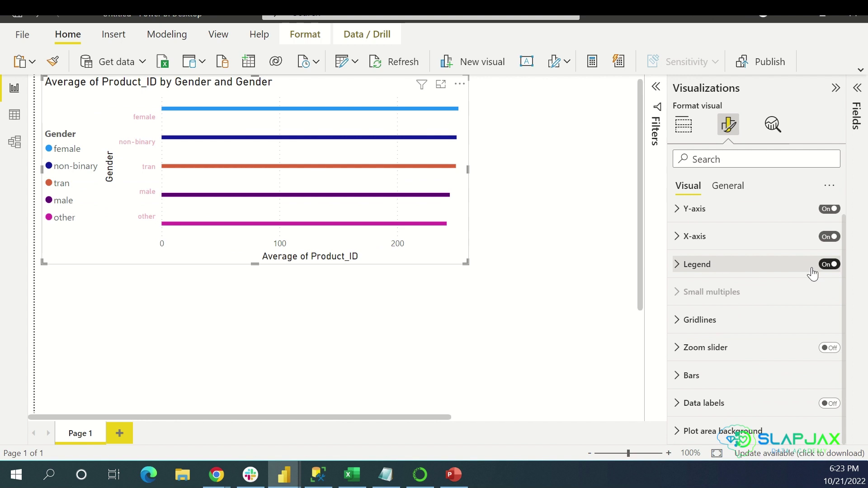
Format the chart's vertical gridlines in black with the Solid style, keeping them switched on
click(732, 330)
scroll(735, 330, down, 3)
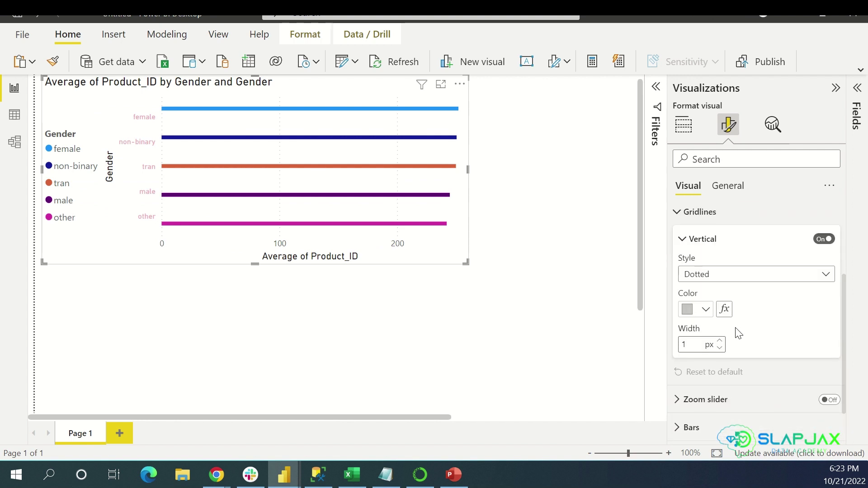
click(831, 240)
click(831, 240)
click(705, 311)
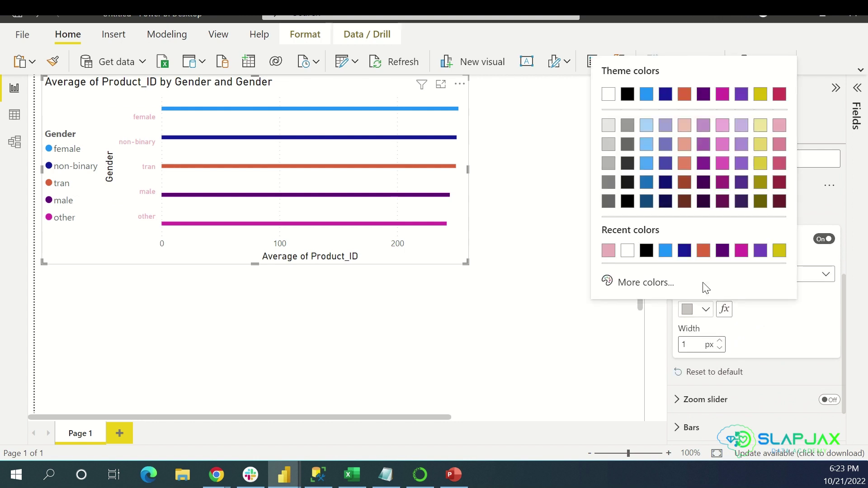
click(645, 249)
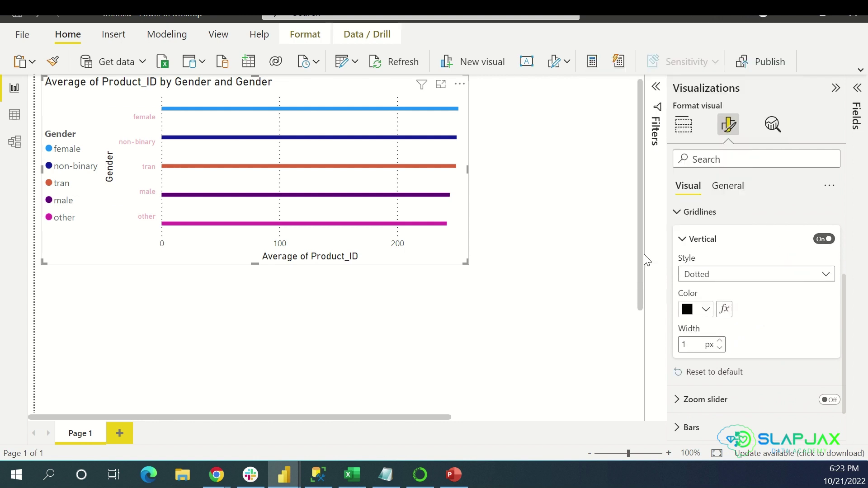
click(743, 274)
click(725, 310)
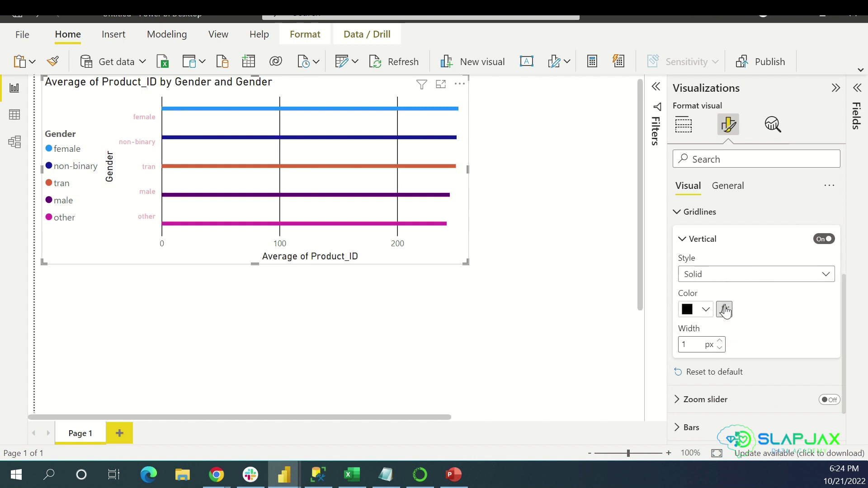
click(722, 244)
Try the X-axis zoom slider on the chart and turn it off again
click(719, 347)
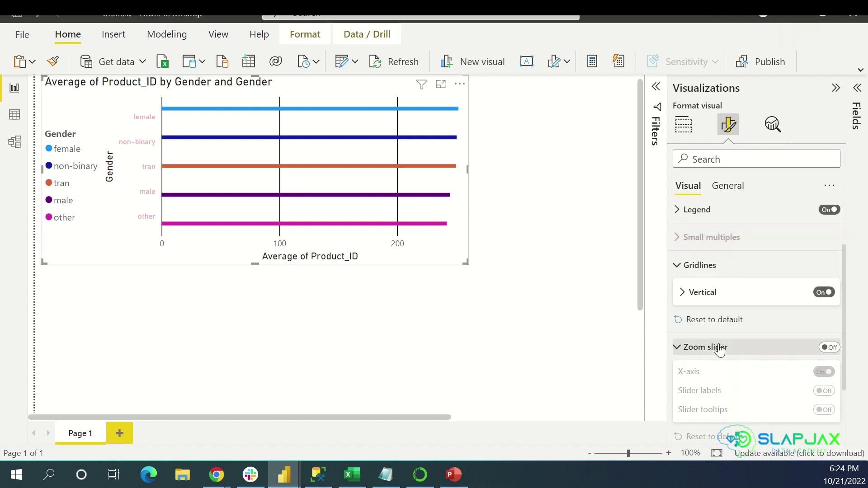
click(829, 348)
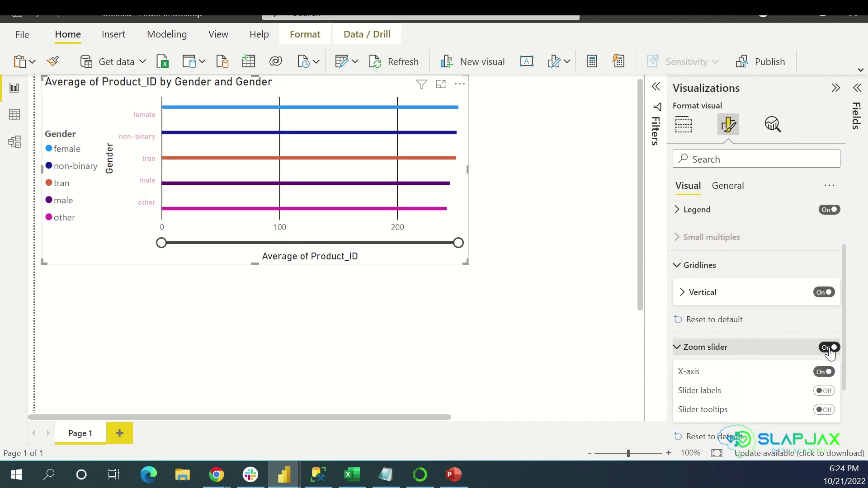
drag(458, 243, 490, 252)
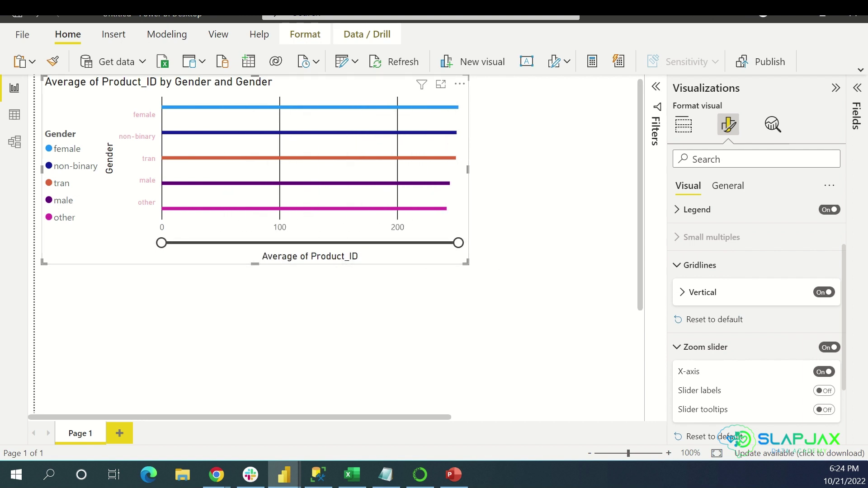
click(827, 347)
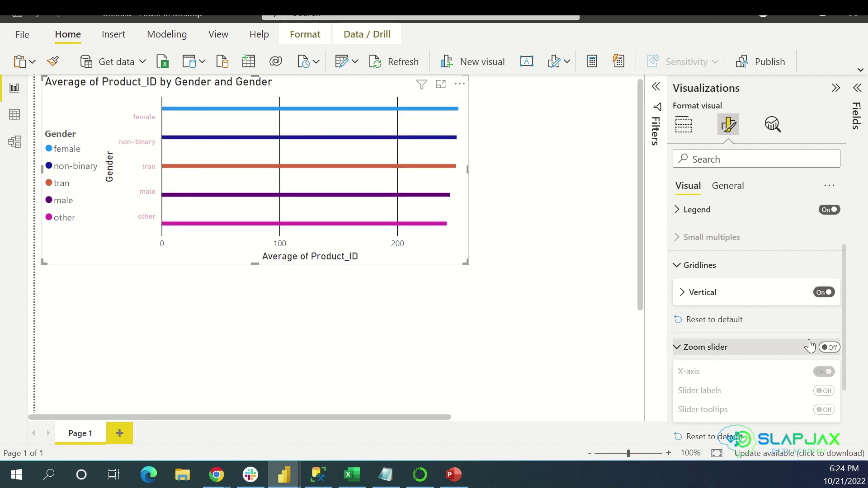
Try white for the chart's "other" bar and set its color to the theme's yellow
scroll(773, 361, down, 3)
click(722, 284)
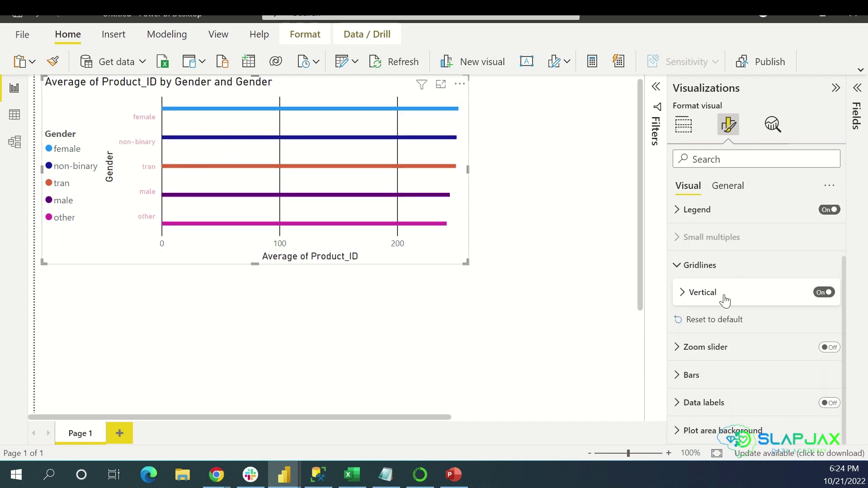
click(720, 376)
scroll(752, 361, down, 2)
scroll(751, 362, down, 3)
click(706, 399)
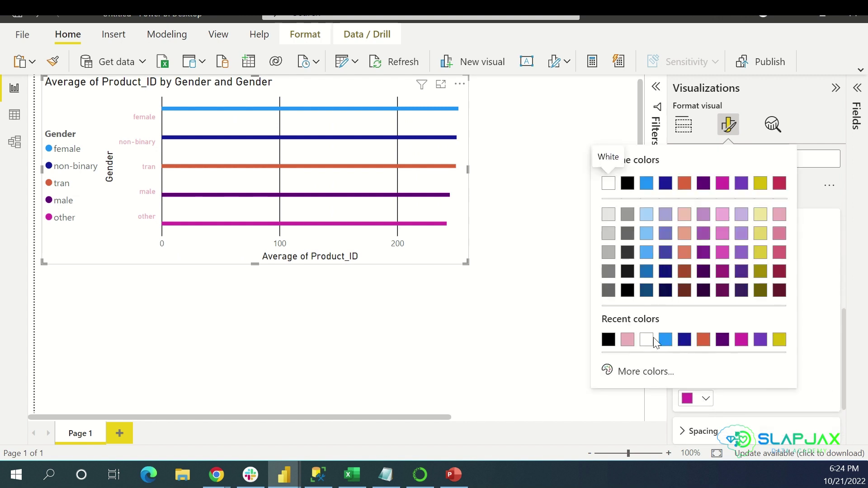
click(646, 340)
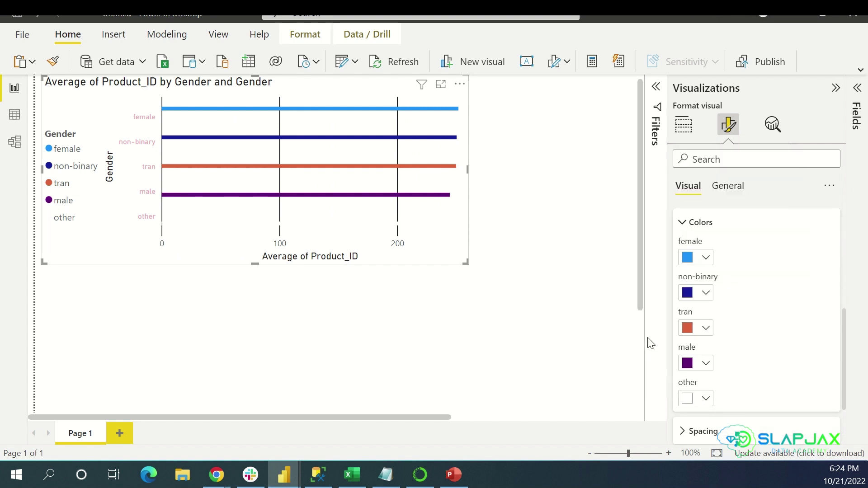
click(709, 400)
click(774, 348)
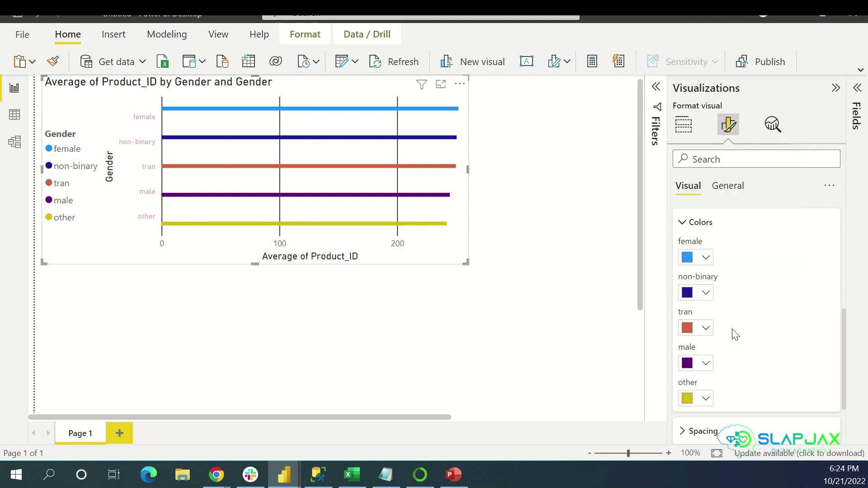
Try yellow for the "tran" bar and set its color to light orange
click(707, 324)
click(761, 181)
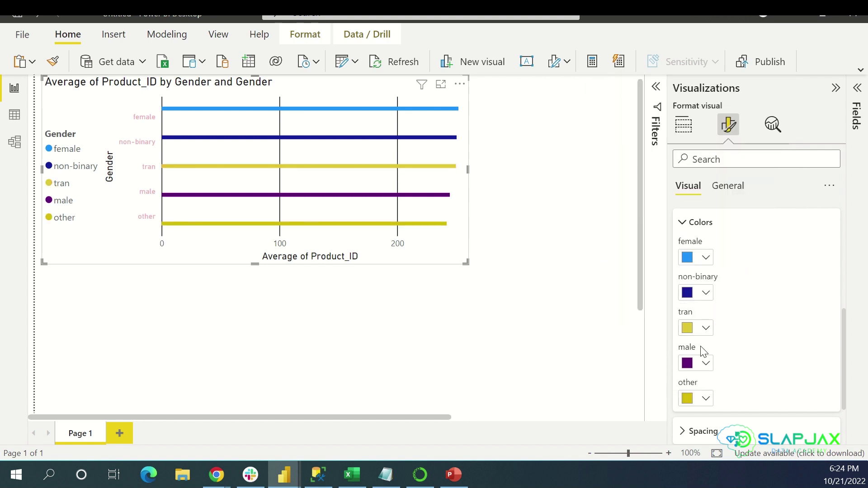
click(703, 330)
click(680, 183)
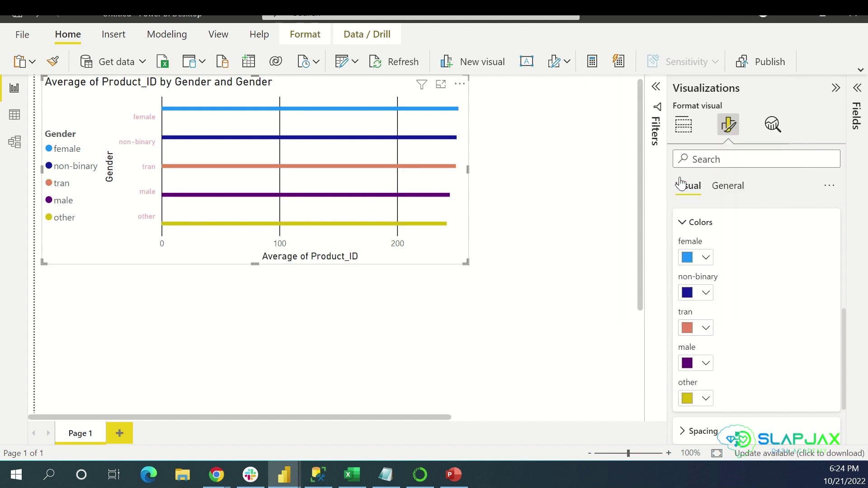
Give the "female" bar a custom pinkish-red color, #EB4F64
click(705, 257)
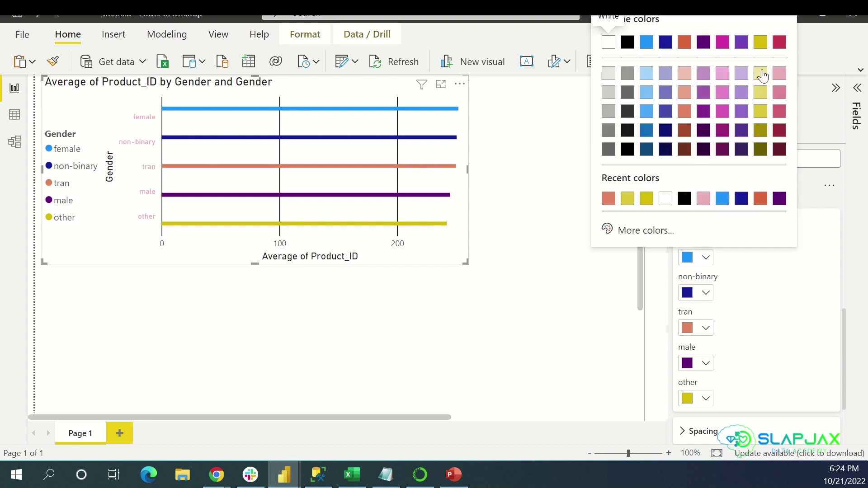
click(659, 231)
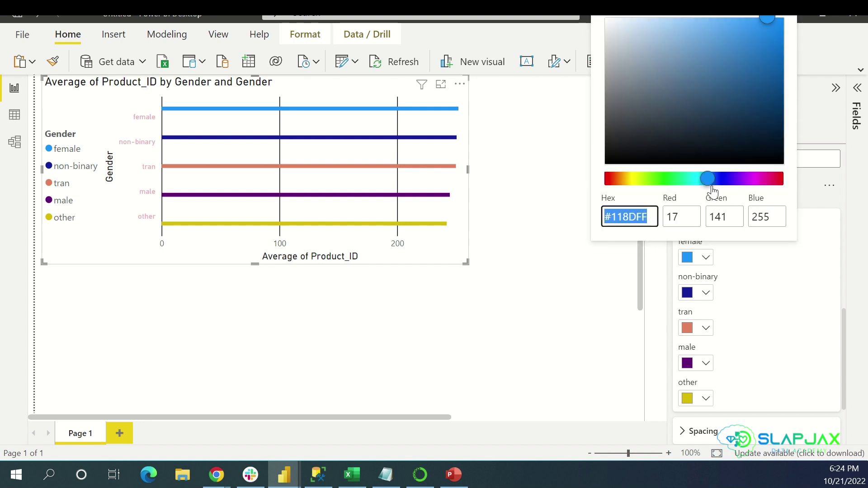
click(780, 180)
click(759, 51)
drag(771, 47, 723, 33)
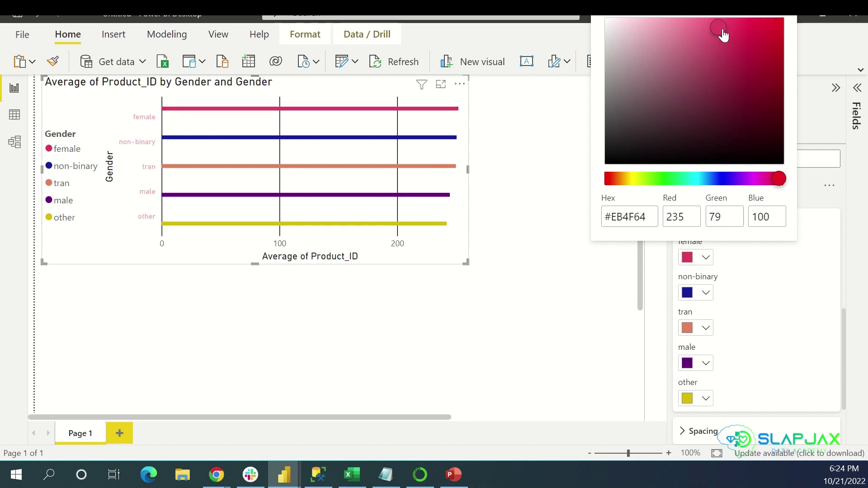
click(647, 217)
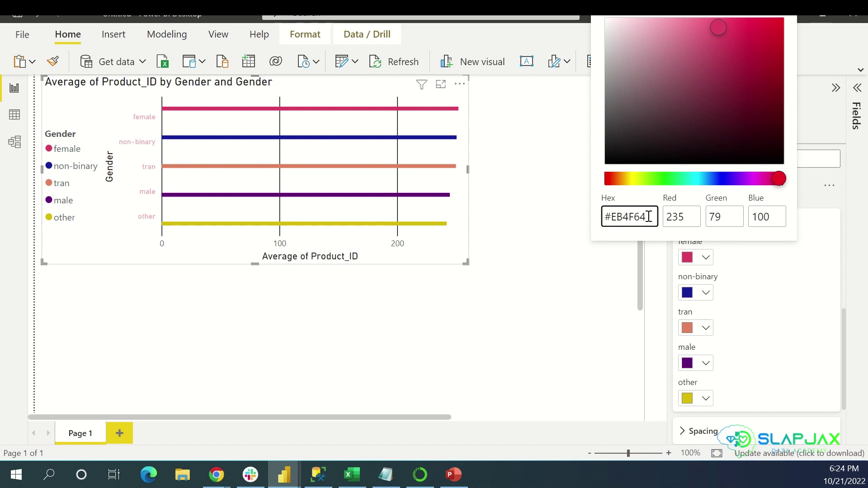
drag(648, 217, 610, 219)
click(652, 217)
click(768, 305)
Set the inner padding of the chart's bars to 50 px
scroll(775, 314, down, 2)
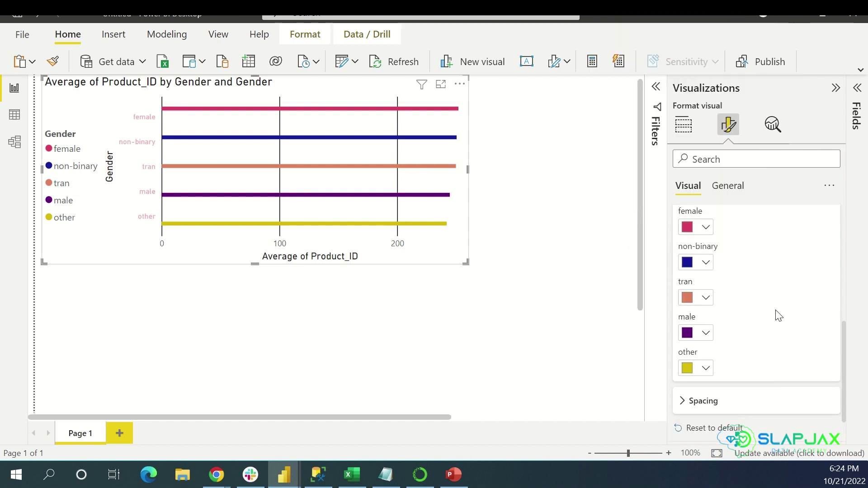
click(726, 358)
scroll(732, 357, down, 1)
drag(742, 362, 805, 374)
scroll(755, 362, down, 1)
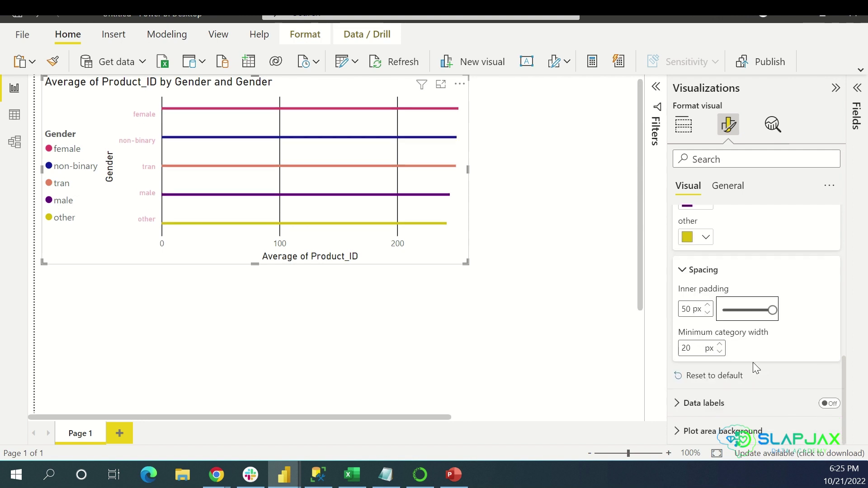
Turn on data labels for all series of the bar chart
click(746, 403)
scroll(744, 386, down, 1)
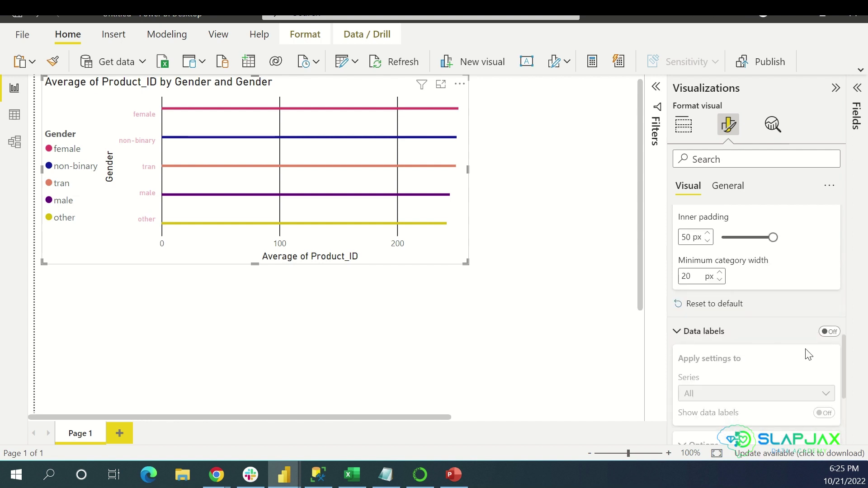
click(828, 332)
scroll(776, 364, down, 4)
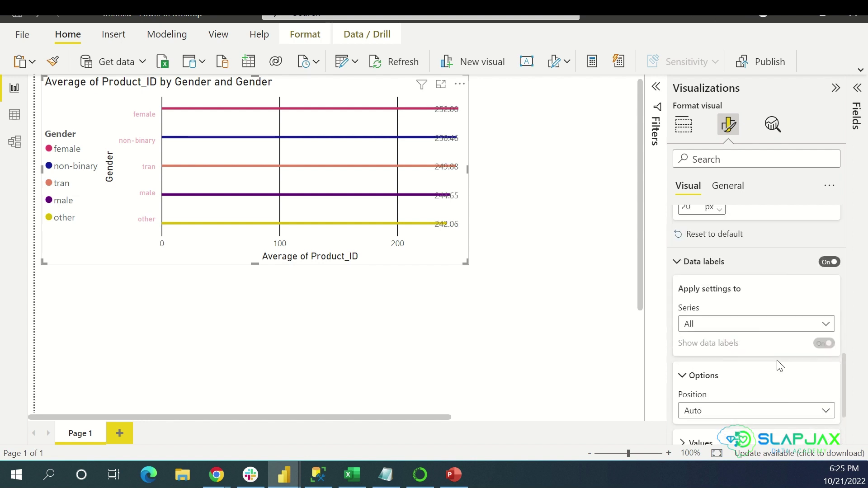
Format the data label values with font size 12 and a yellow color
click(741, 346)
scroll(742, 355, down, 1)
click(828, 342)
click(828, 342)
click(828, 341)
click(696, 400)
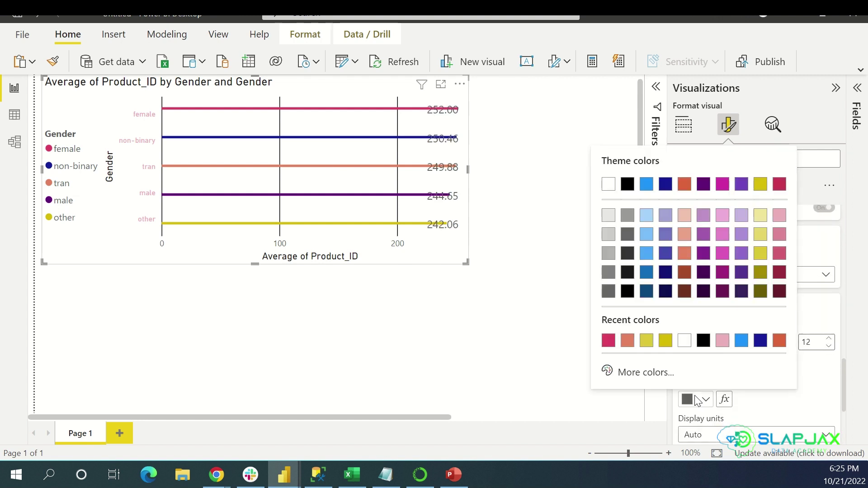
click(665, 340)
scroll(745, 382, down, 2)
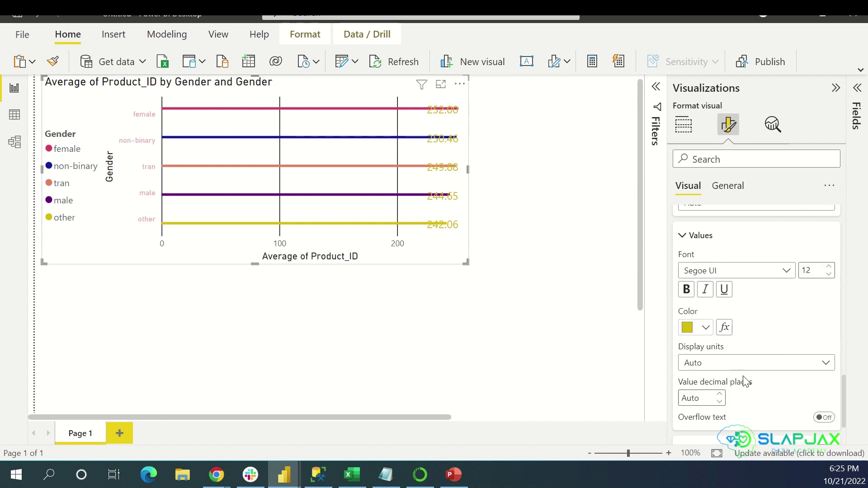
Turn on the background of the data labels, keeping its dark color and 90% transparency
scroll(748, 380, down, 1)
scroll(763, 374, down, 1)
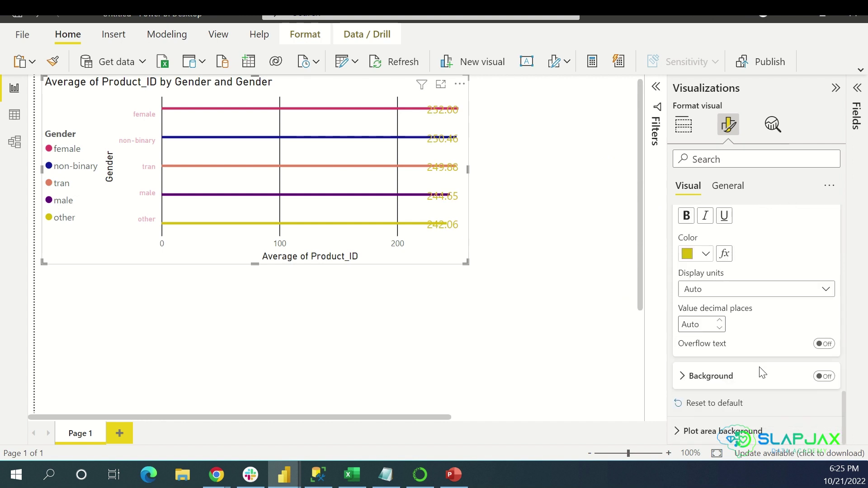
click(720, 381)
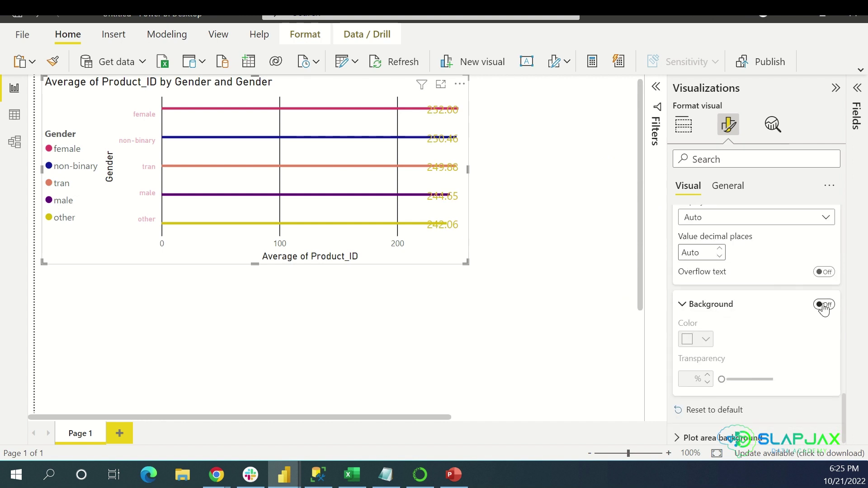
click(823, 304)
click(706, 339)
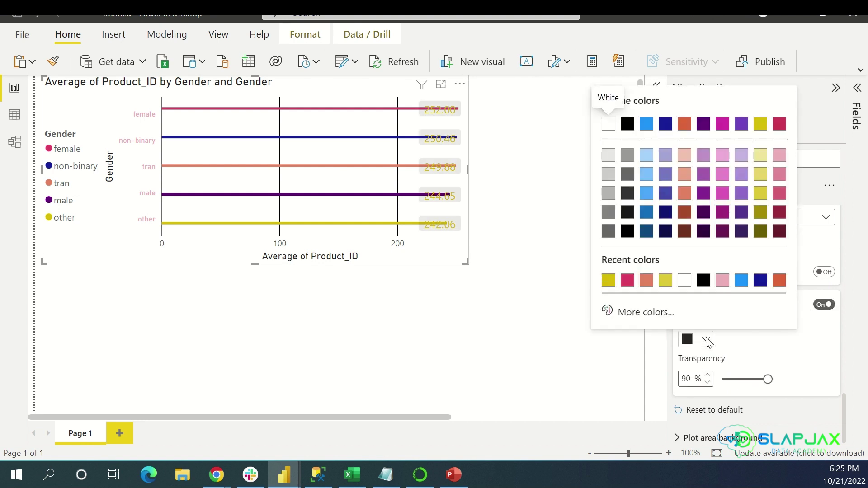
click(761, 345)
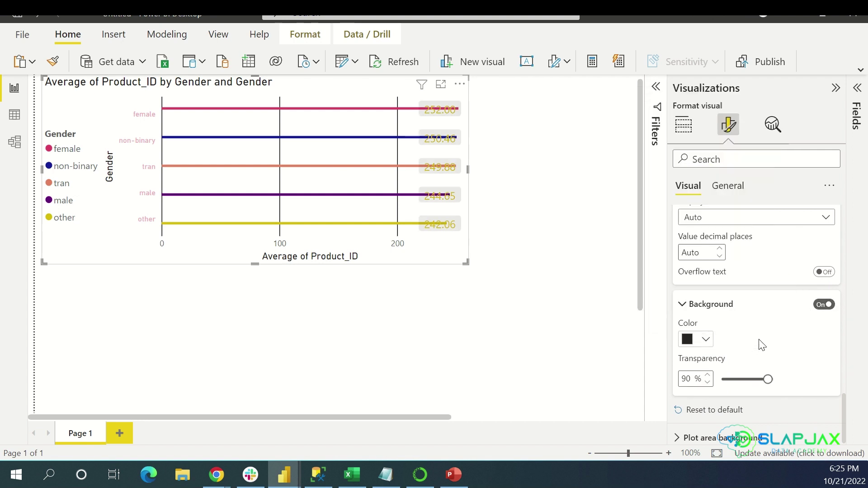
Review the chart's plot area background options, bar spacing and data label settings
scroll(764, 290, up, 6)
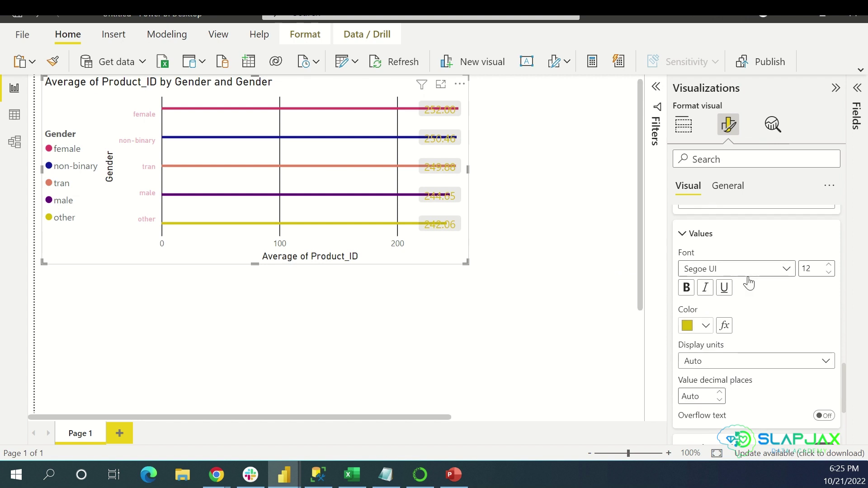
click(719, 274)
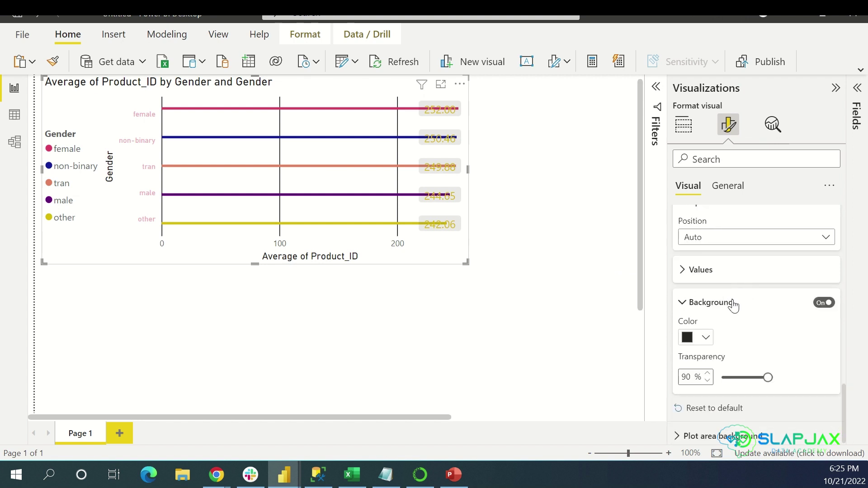
scroll(747, 385, down, 3)
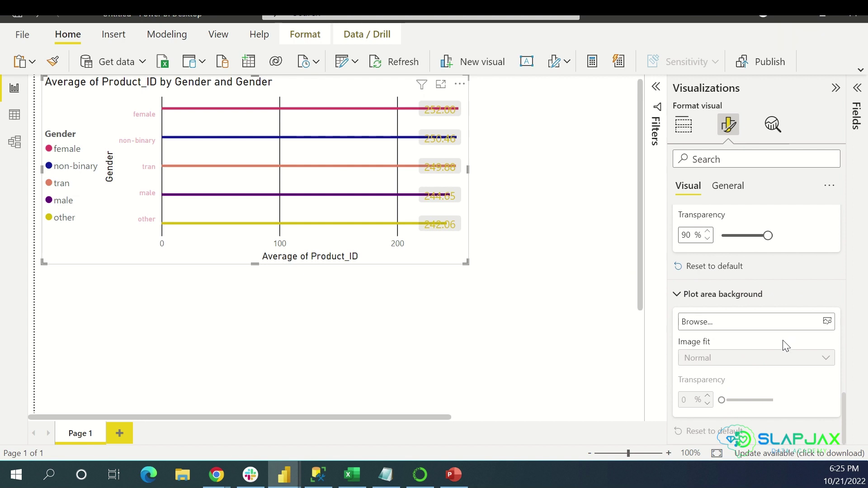
click(682, 295)
scroll(756, 320, up, 3)
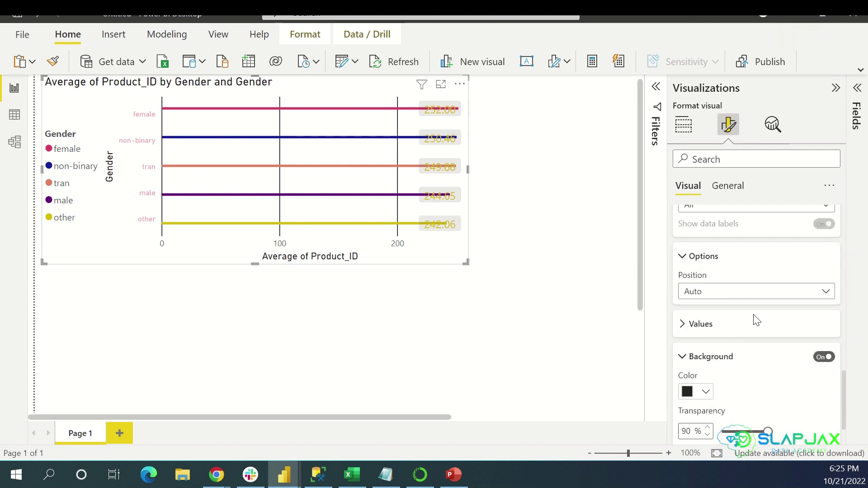
scroll(757, 320, up, 3)
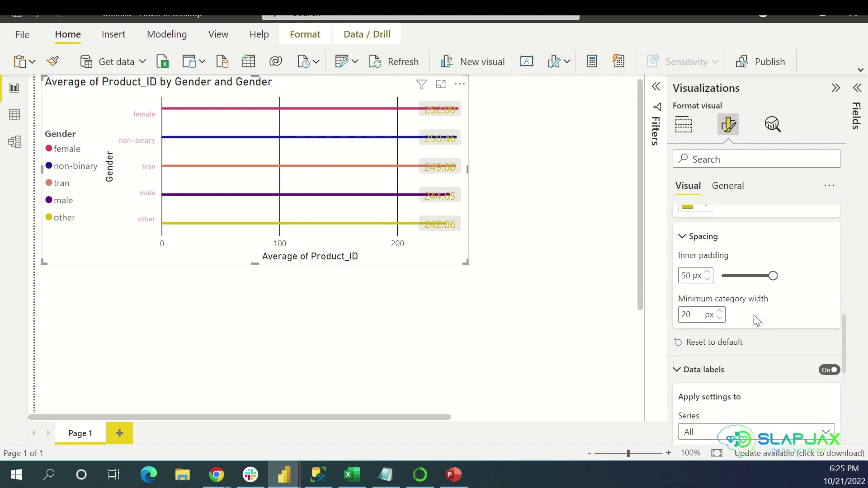
scroll(758, 317, down, 6)
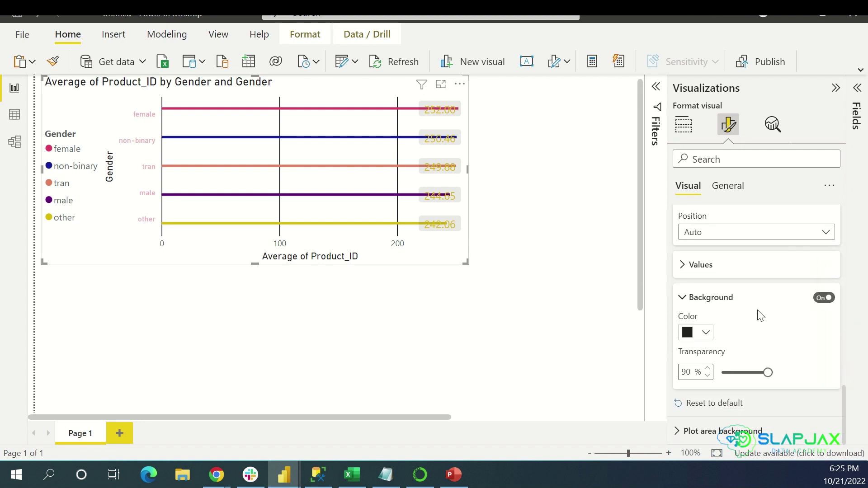
scroll(737, 362, up, 3)
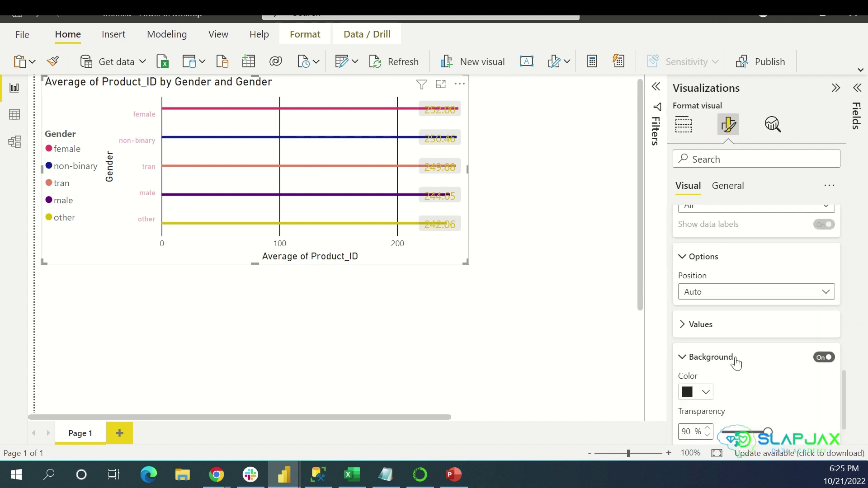
Increase the chart's height to 288 in its general size properties
click(732, 196)
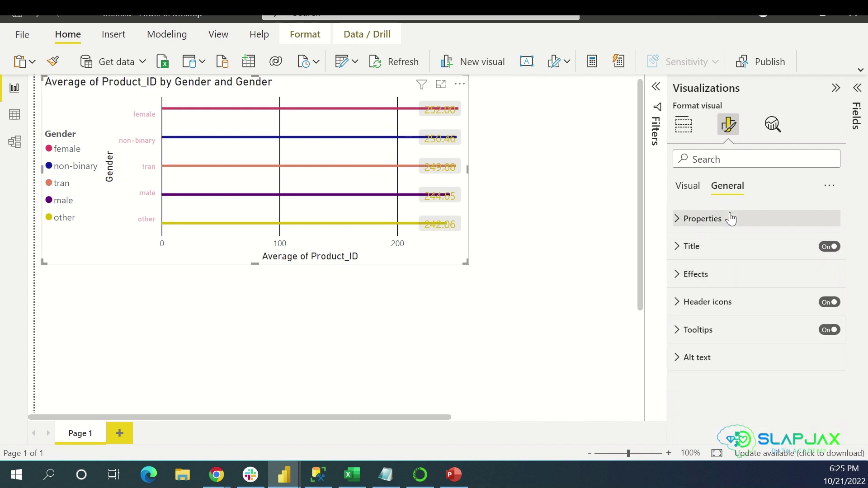
click(729, 218)
click(719, 277)
click(719, 277)
click(719, 277)
click(719, 278)
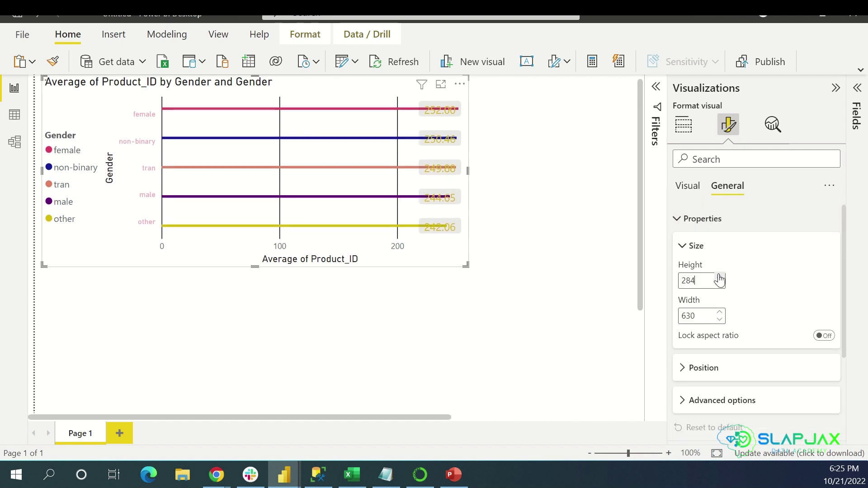
click(719, 277)
click(719, 278)
click(719, 277)
click(720, 277)
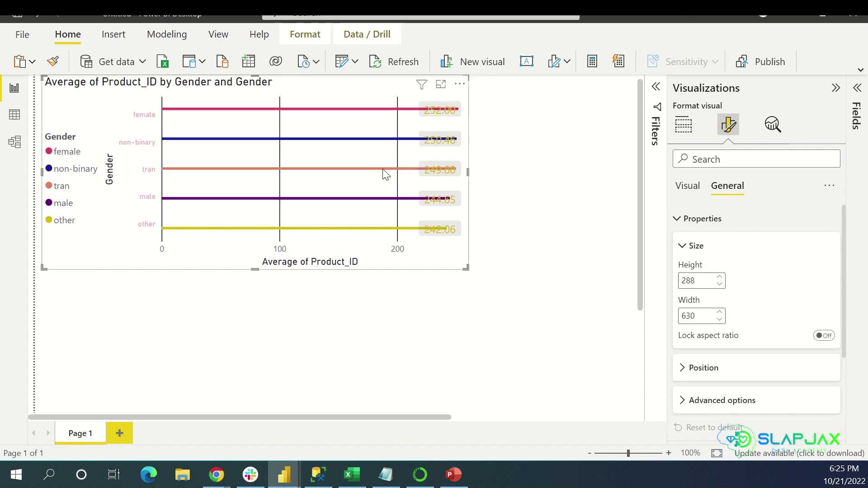
Increase the chart's width to 638
click(719, 312)
click(719, 312)
click(719, 312)
click(720, 312)
click(720, 312)
click(720, 312)
click(719, 312)
click(719, 312)
Review the chart's position and title settings among the general options
scroll(776, 320, down, 2)
click(727, 298)
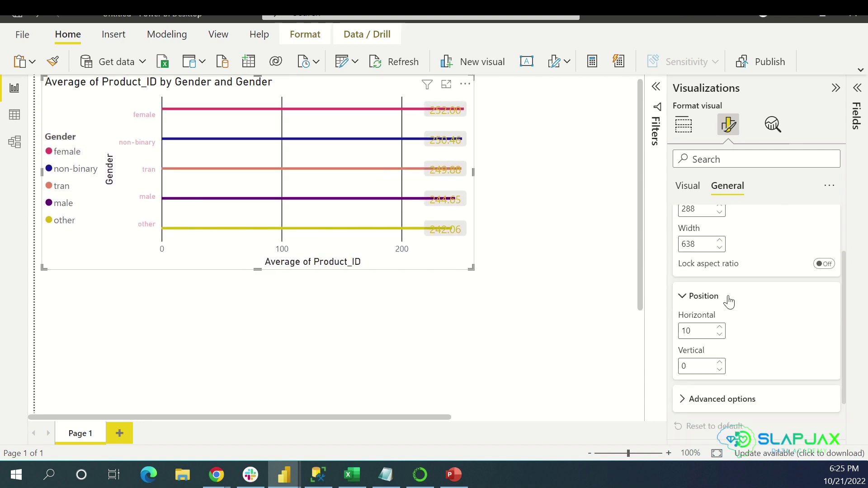
click(729, 299)
click(725, 330)
click(725, 330)
scroll(725, 332, down, 1)
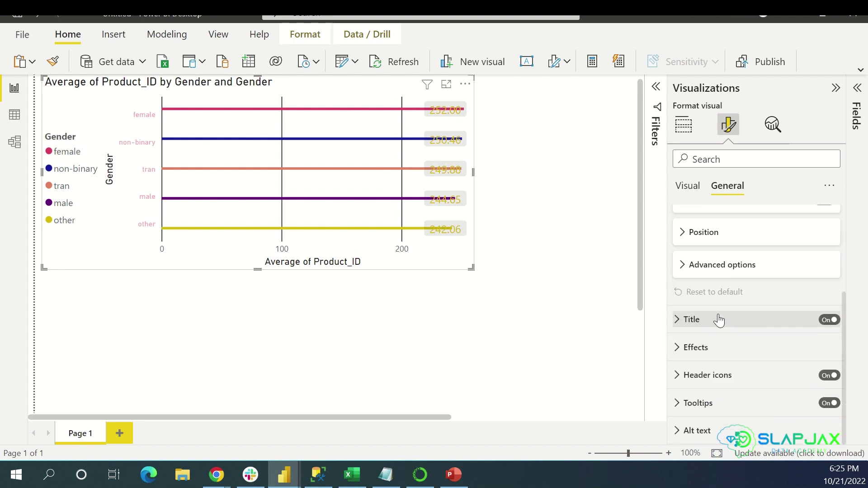
click(718, 318)
scroll(720, 317, down, 1)
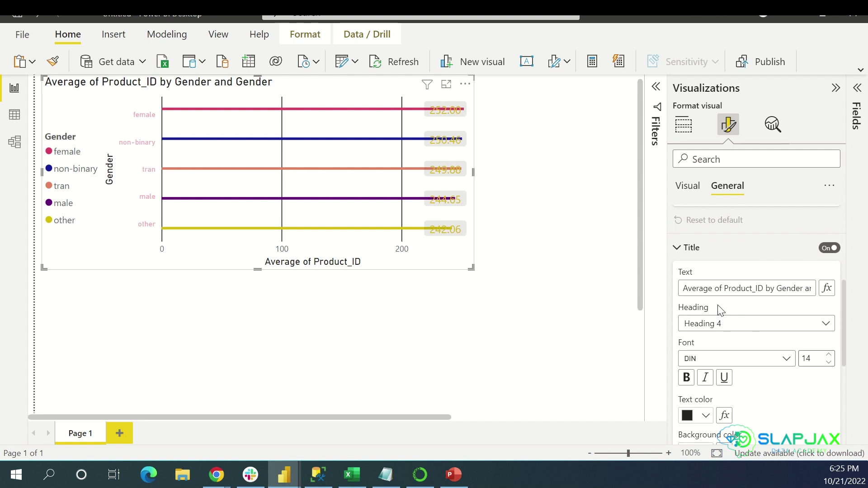
click(724, 261)
Set the chart's background effect color to black
click(721, 349)
scroll(728, 339, down, 1)
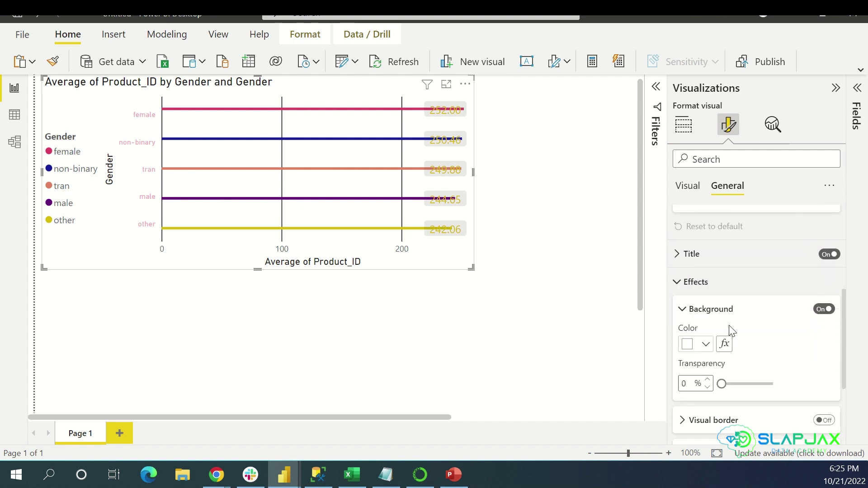
click(706, 338)
click(606, 279)
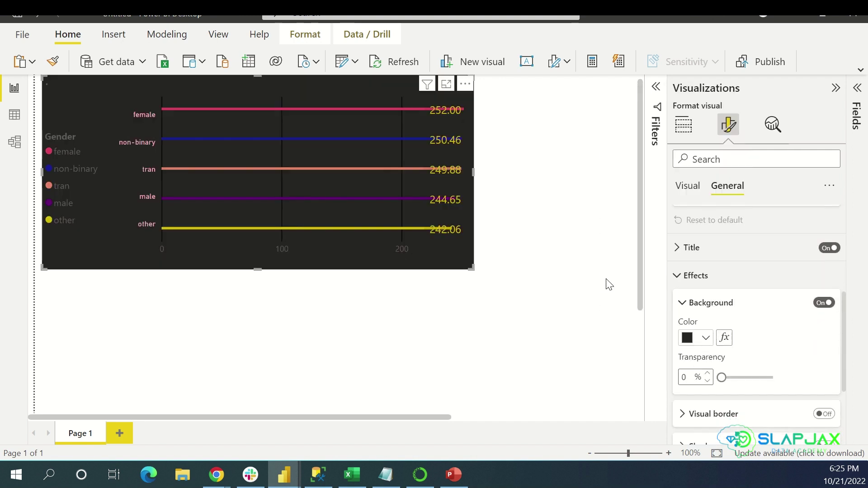
Examine the visual border and shadow options among the chart's effects
click(681, 301)
scroll(706, 301, down, 1)
click(692, 293)
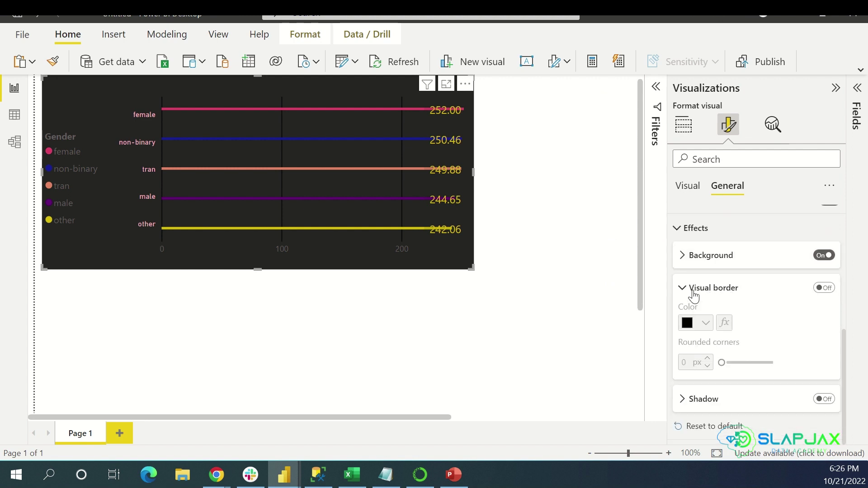
click(698, 293)
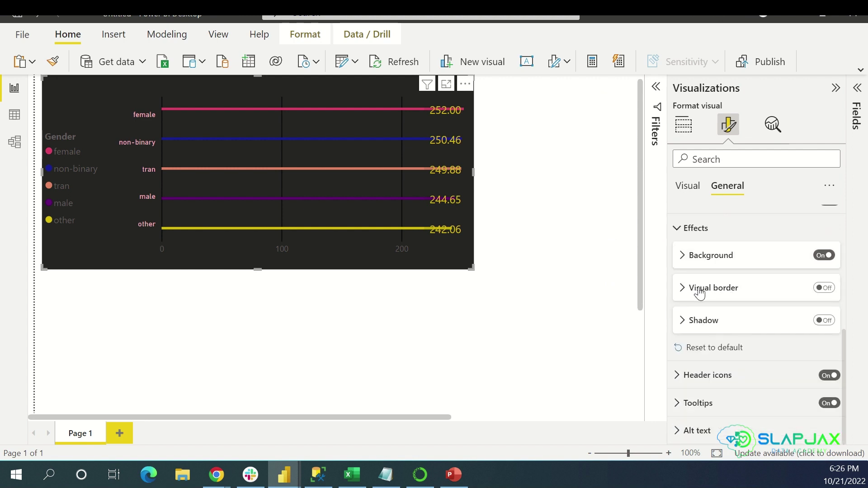
click(734, 324)
click(734, 325)
Set the chart's background color to white and turn on its shadow effect
click(720, 255)
click(705, 292)
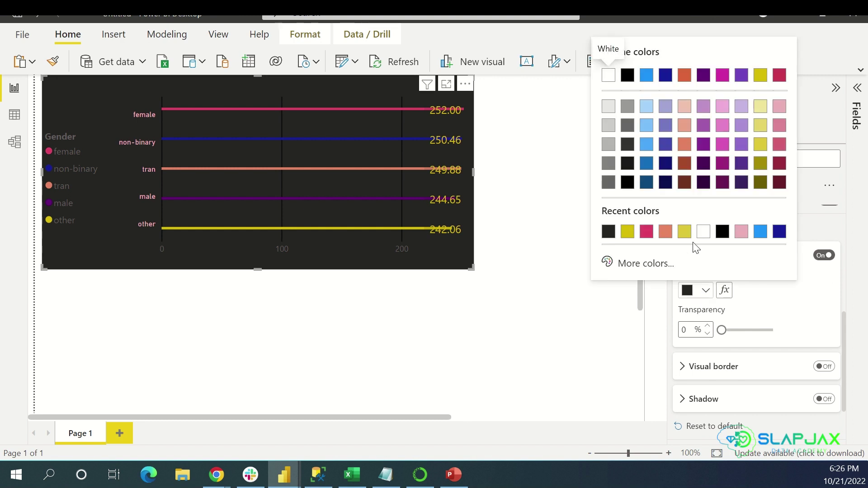
click(707, 232)
click(711, 265)
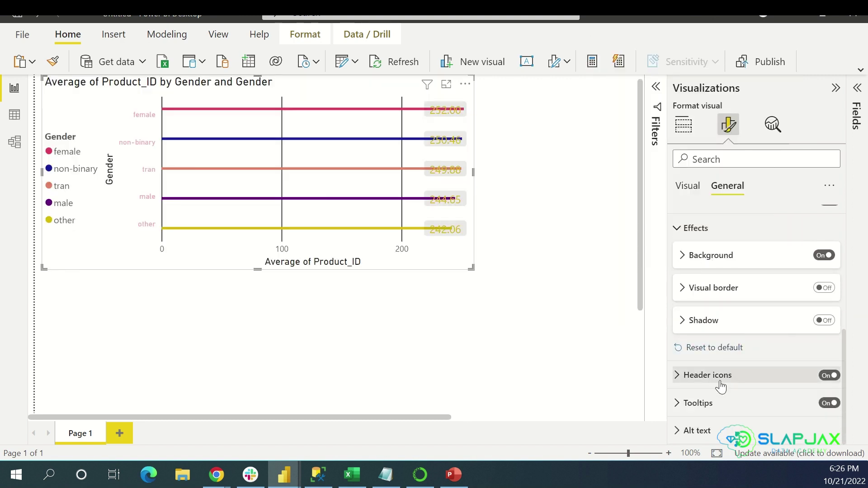
click(824, 321)
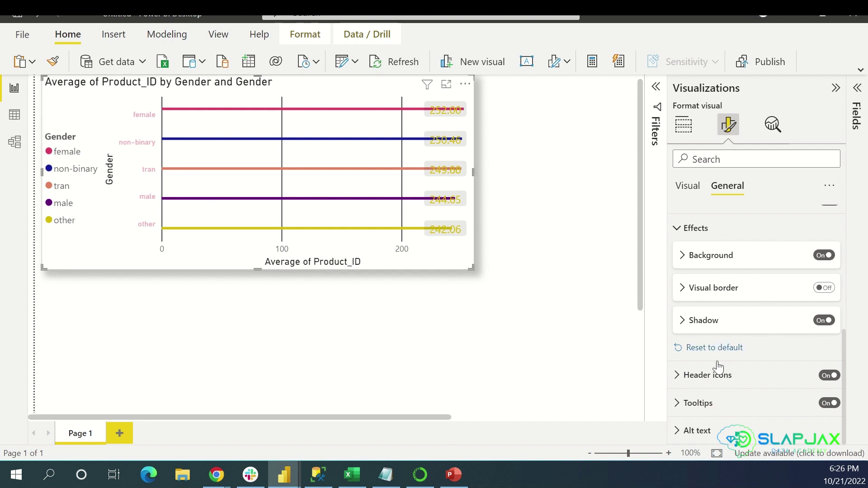
Review the page's formatting categories and the chart's general options, including tooltips and alt text
click(717, 402)
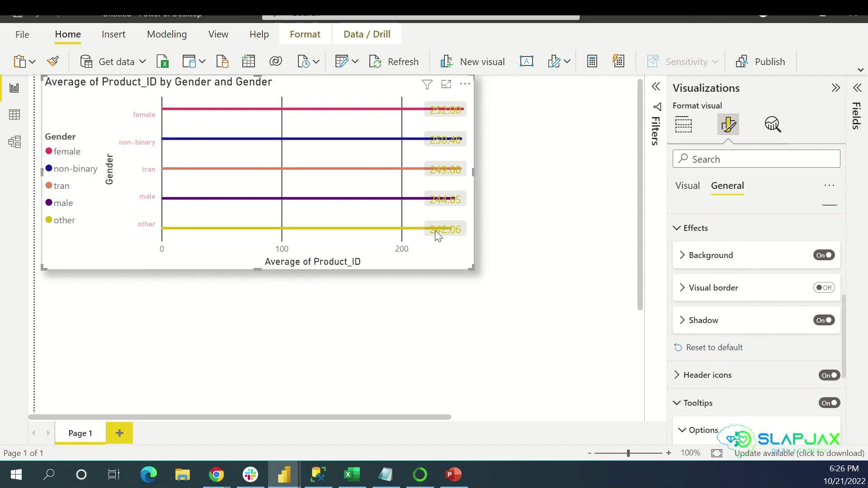
click(552, 239)
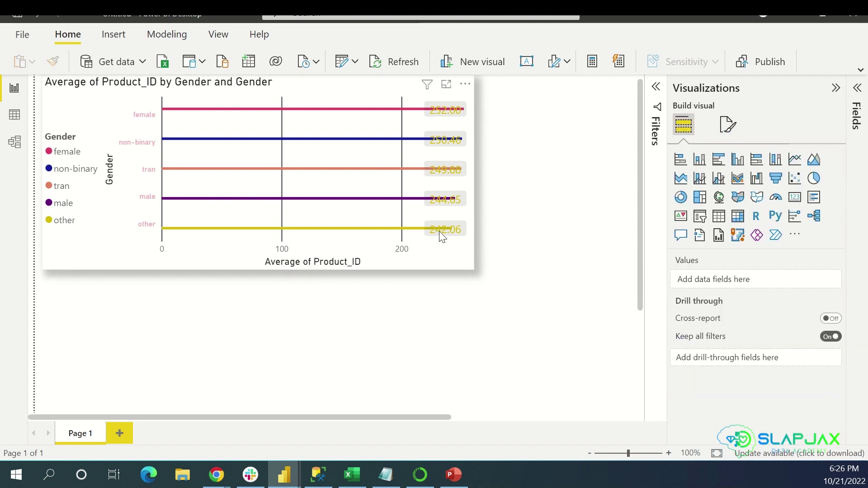
click(726, 131)
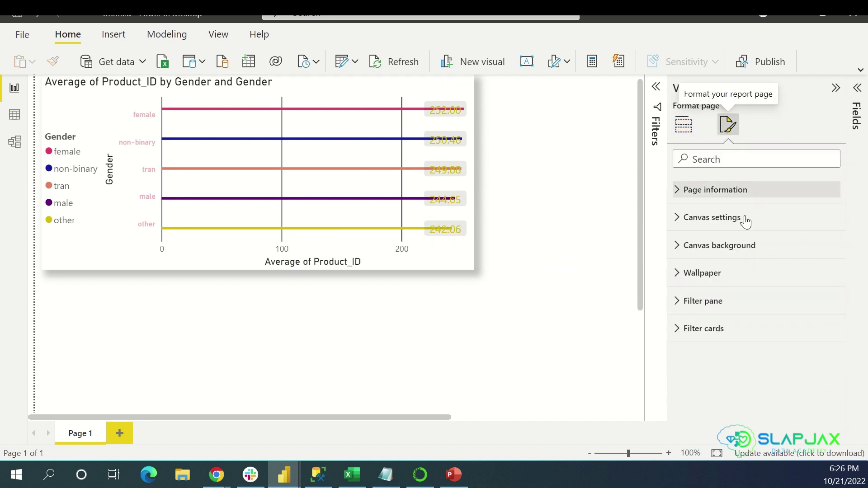
click(683, 126)
click(470, 243)
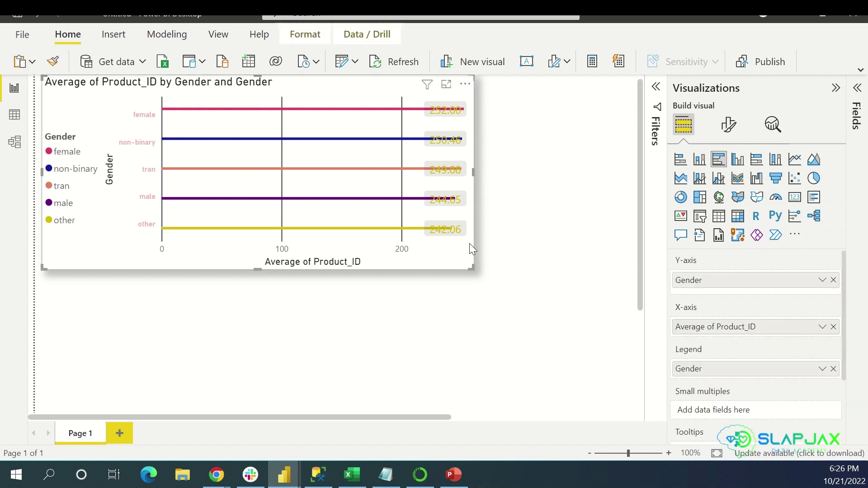
click(729, 127)
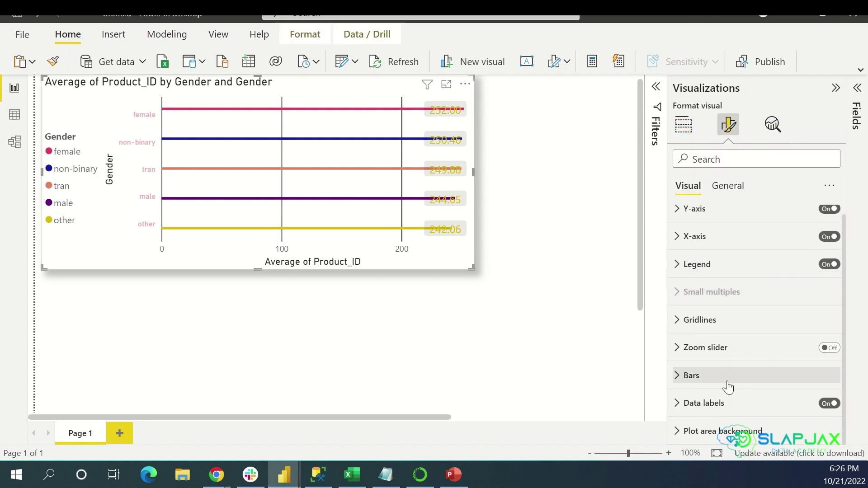
click(728, 186)
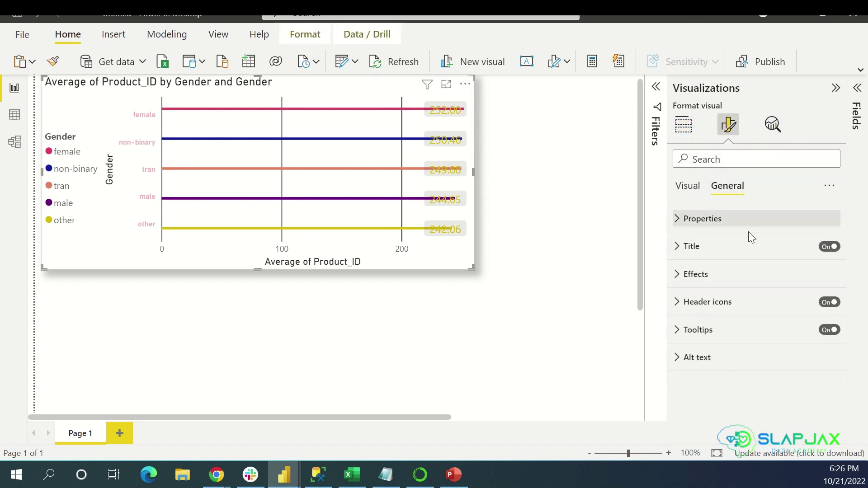
click(727, 334)
click(726, 335)
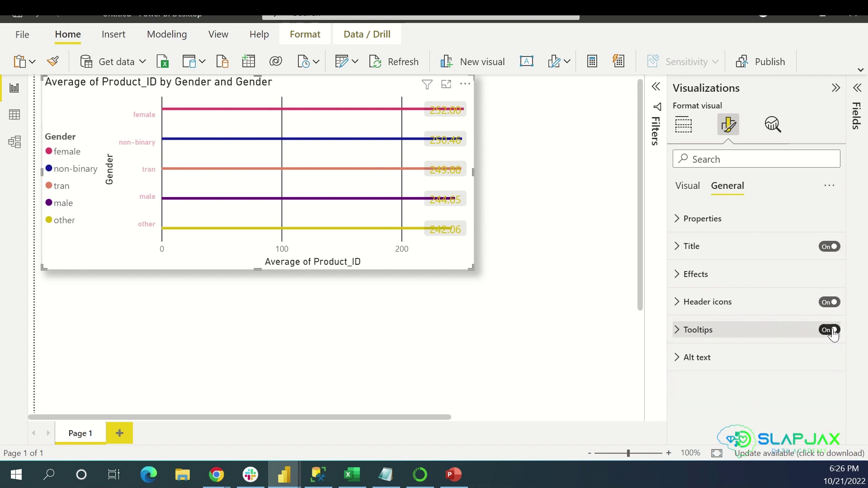
click(734, 357)
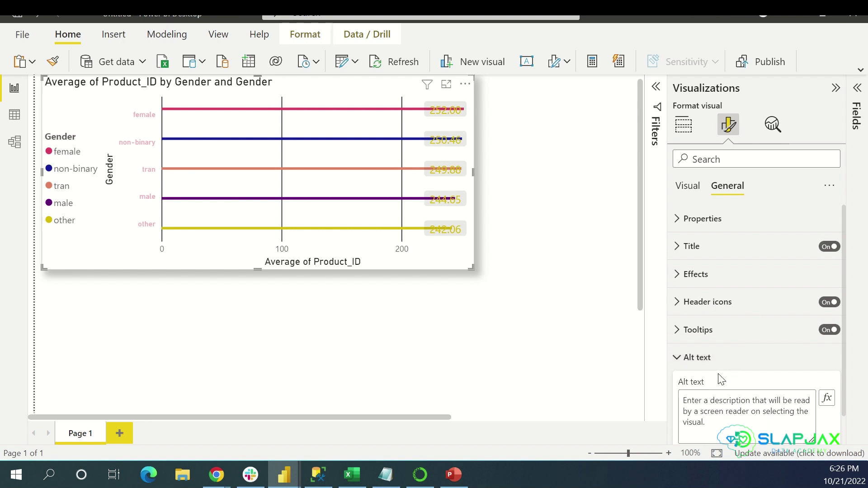
scroll(716, 358, down, 1)
click(706, 332)
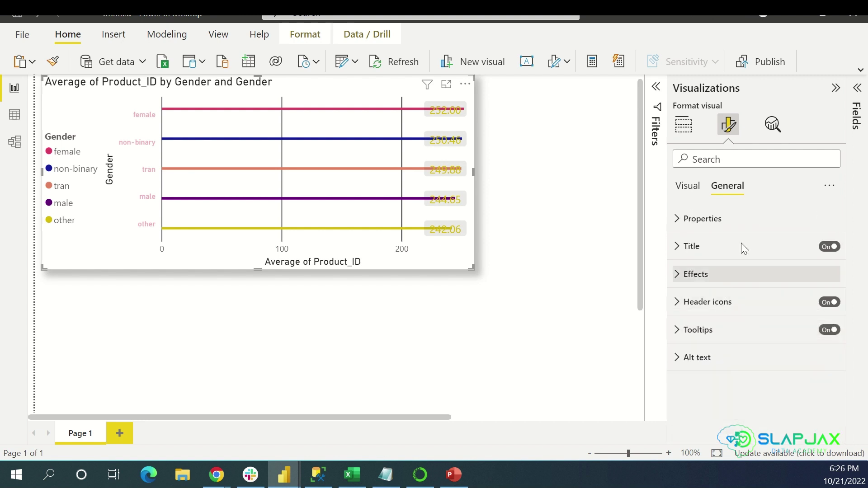
Review the chart's visual formatting options, including the legend and bar color settings
click(837, 88)
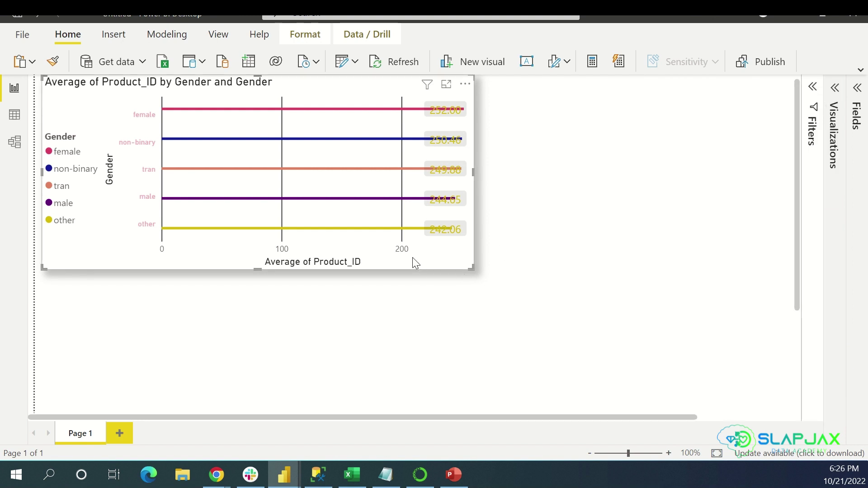
click(835, 90)
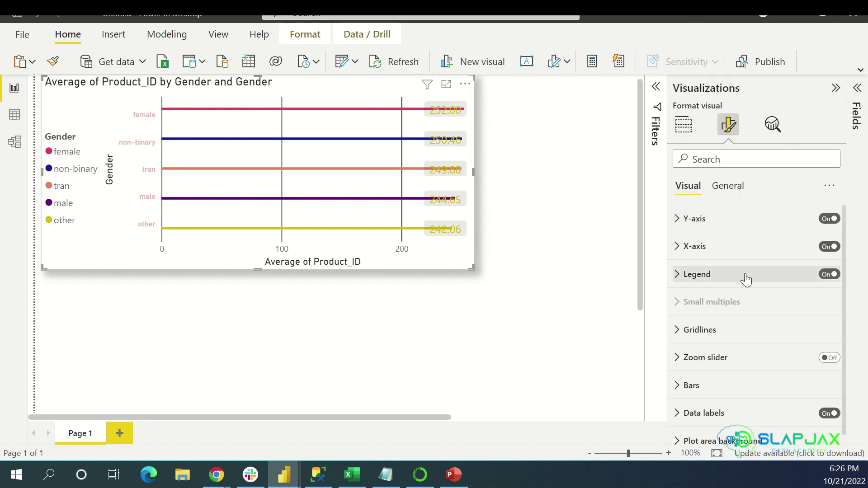
click(720, 277)
click(720, 276)
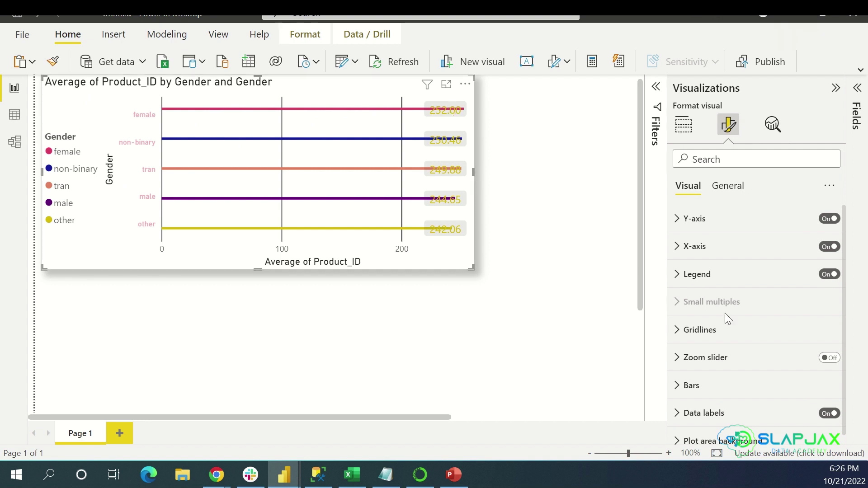
scroll(732, 294, down, 1)
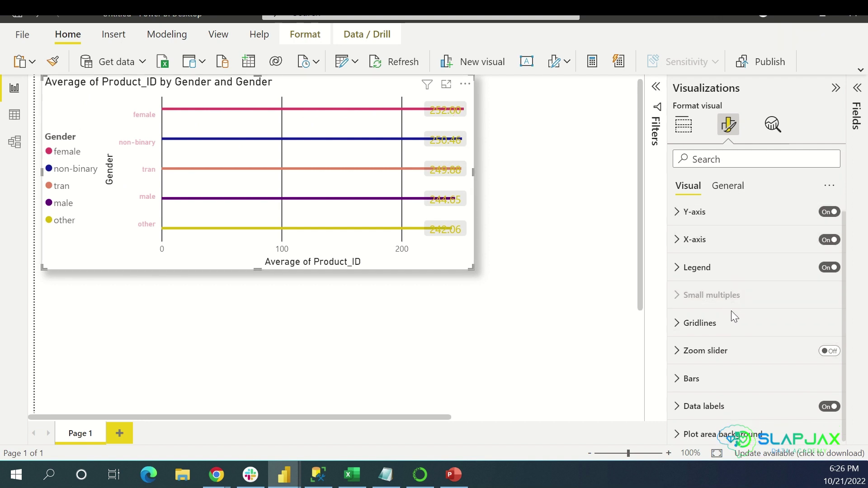
click(728, 376)
scroll(761, 372, down, 3)
scroll(758, 365, down, 1)
scroll(753, 384, up, 3)
scroll(751, 386, up, 2)
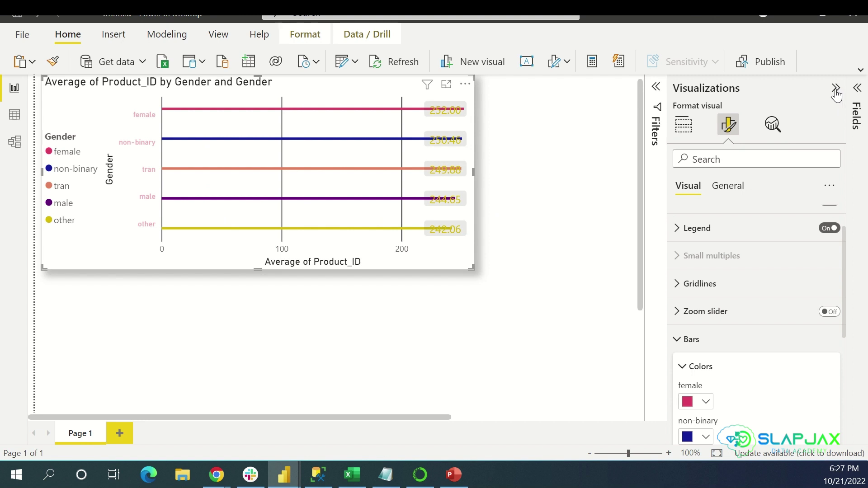
Convert the bar chart into a table visual and open the table's formatting options
click(684, 126)
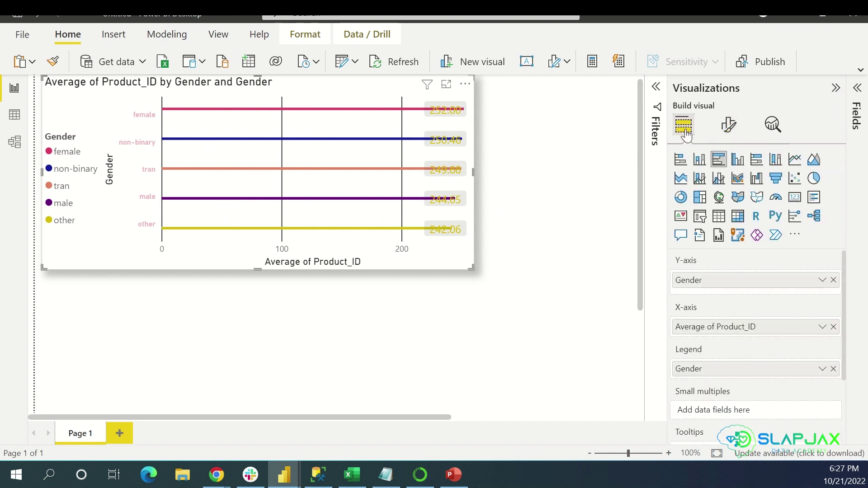
click(719, 216)
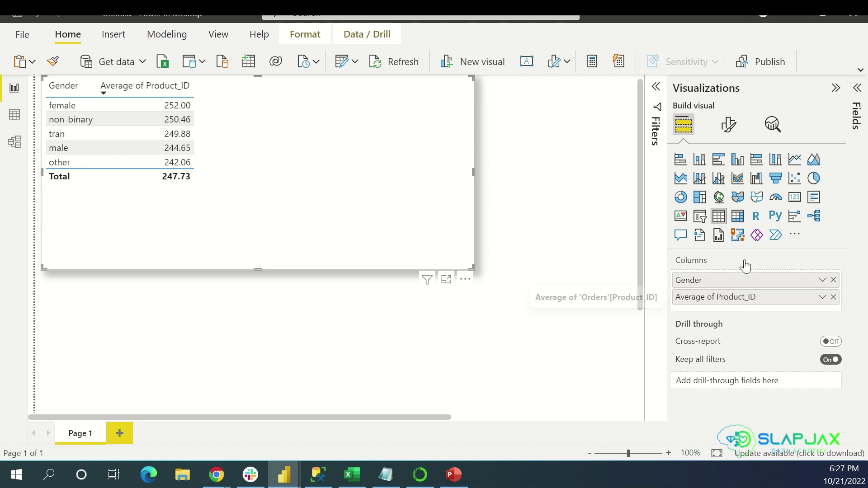
click(729, 127)
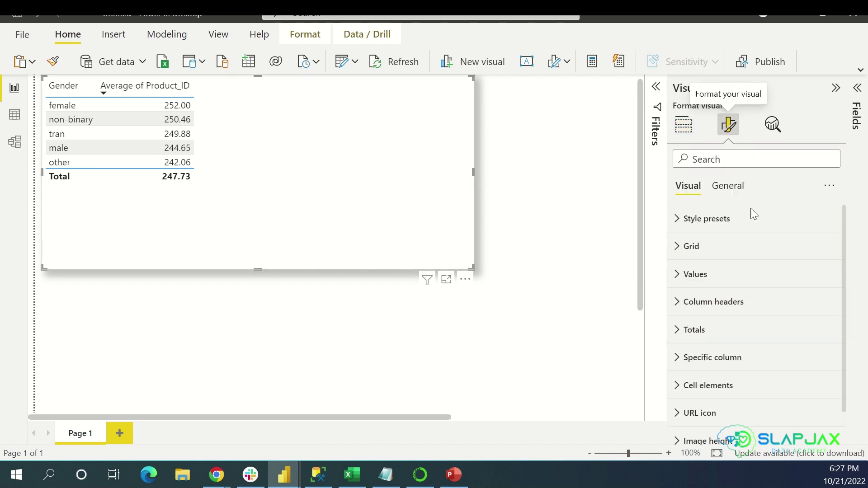
Turn on the table's vertical gridlines and set their width to 10
click(720, 251)
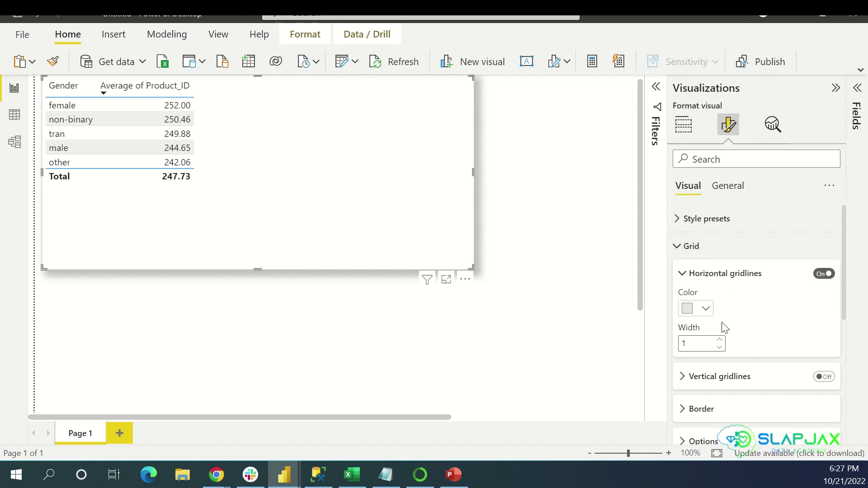
scroll(742, 343, down, 1)
click(824, 343)
click(764, 347)
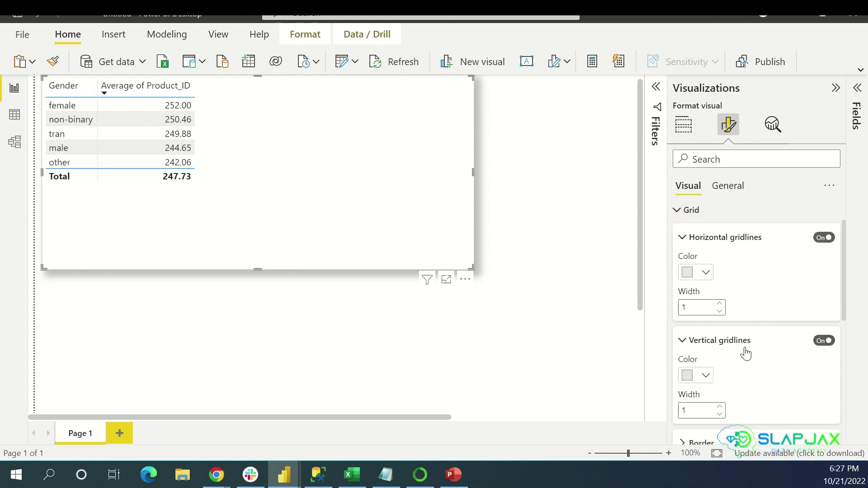
click(719, 407)
click(720, 406)
click(719, 407)
click(720, 407)
click(720, 407)
click(720, 407)
click(720, 406)
click(720, 407)
click(719, 407)
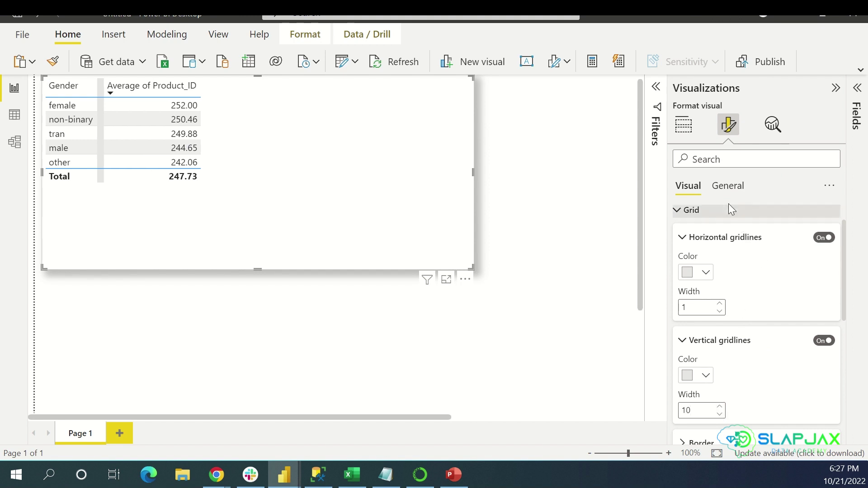
Try the Bold header, Alternating rows, Flashy rows and Sparse style presets on the table
scroll(728, 204, up, 1)
click(718, 219)
click(727, 258)
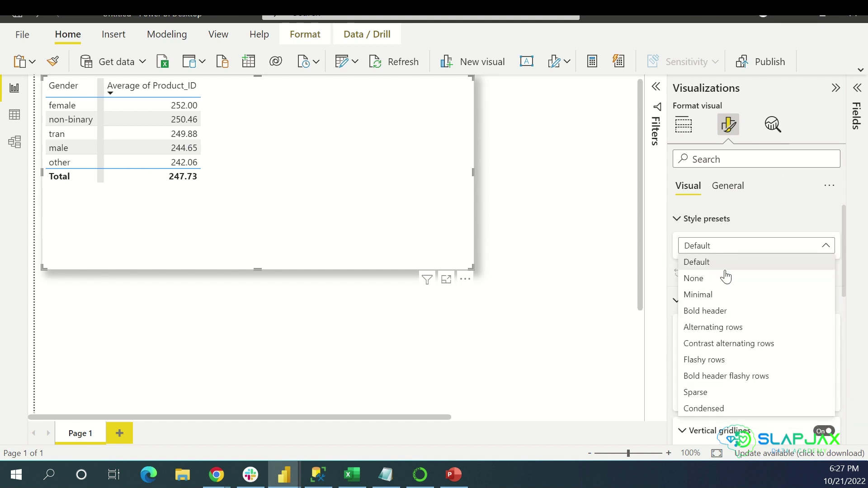
click(721, 310)
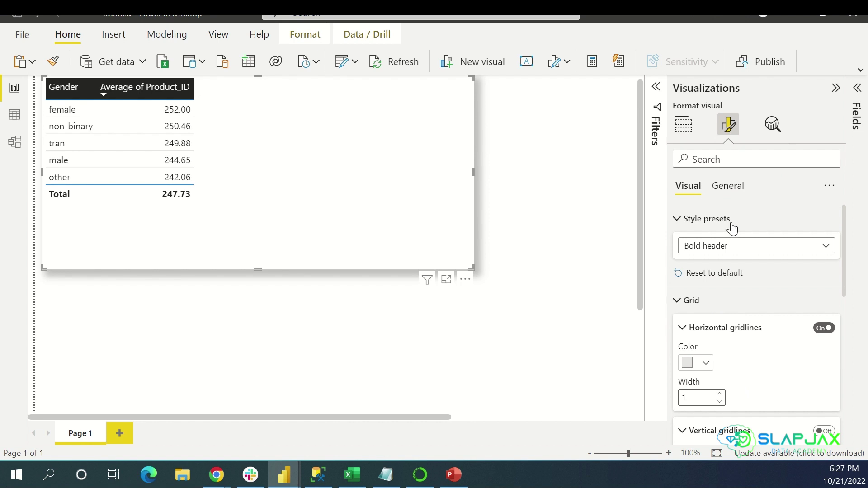
click(740, 247)
click(735, 327)
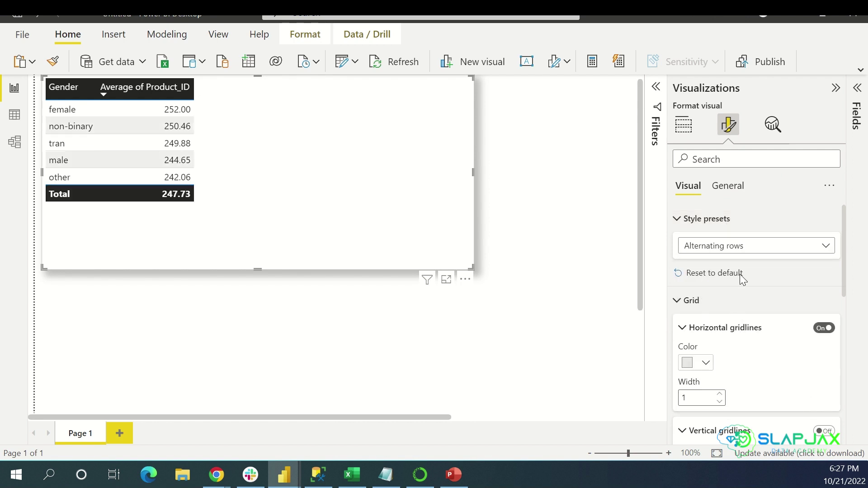
click(741, 246)
click(729, 360)
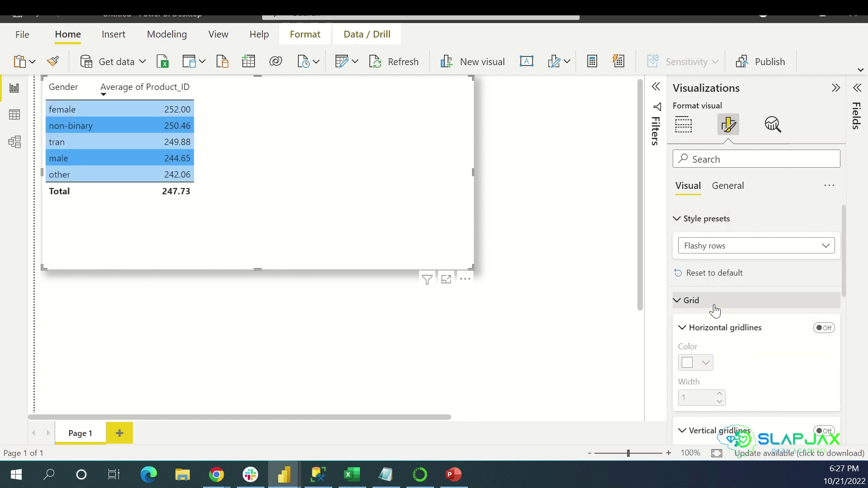
click(767, 252)
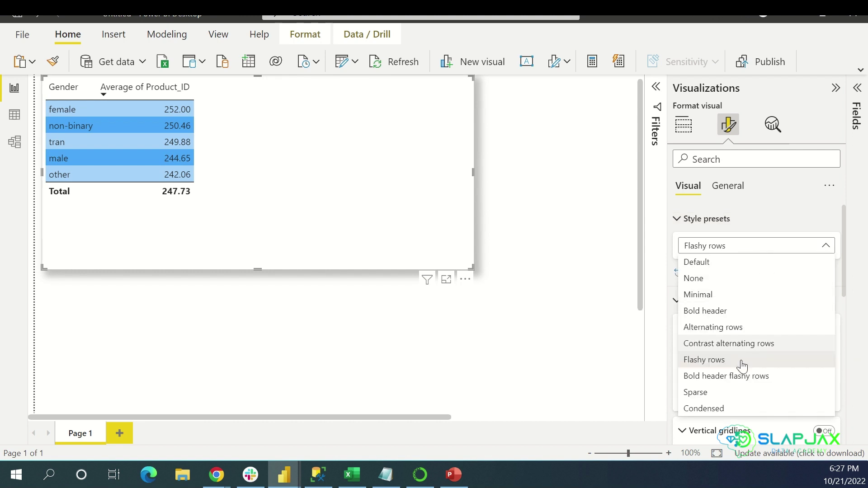
click(728, 393)
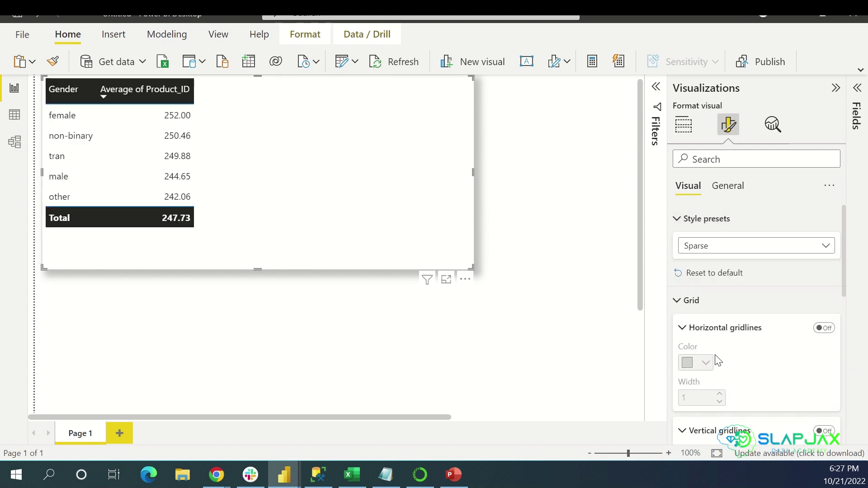
Set the table's style preset to None
click(752, 250)
click(714, 281)
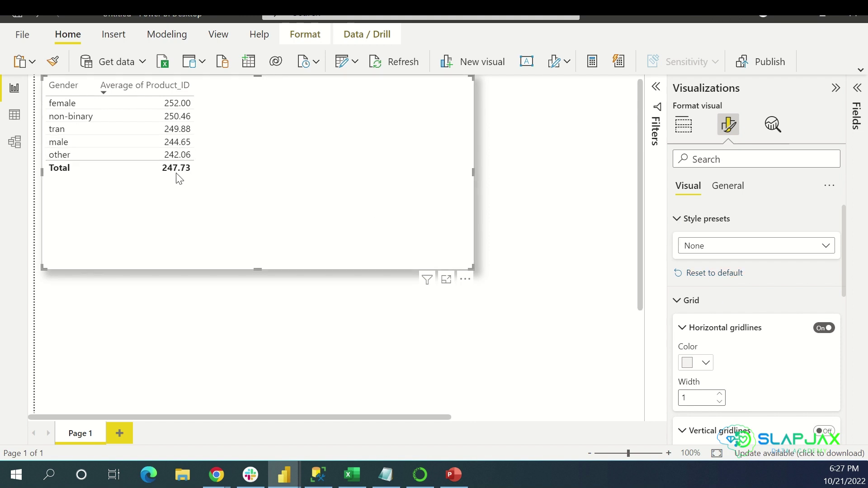
Set the table visual's background color to near-black, then turn its background off
click(733, 187)
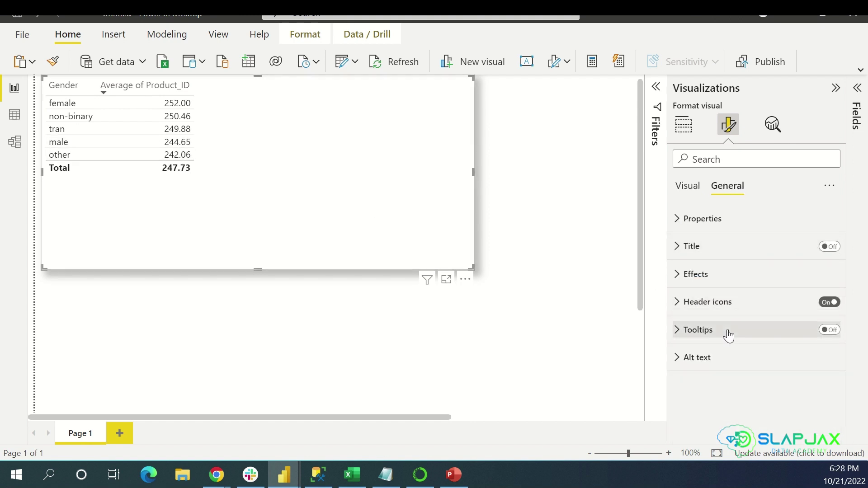
click(722, 280)
scroll(725, 335, down, 1)
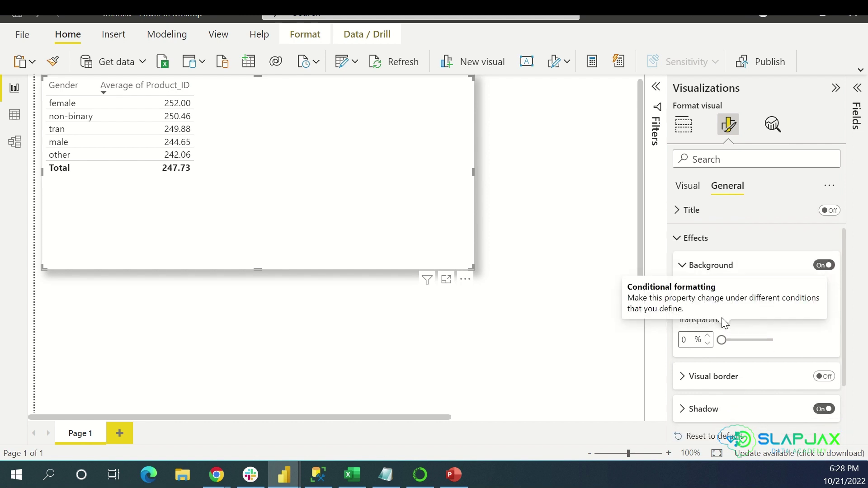
click(705, 301)
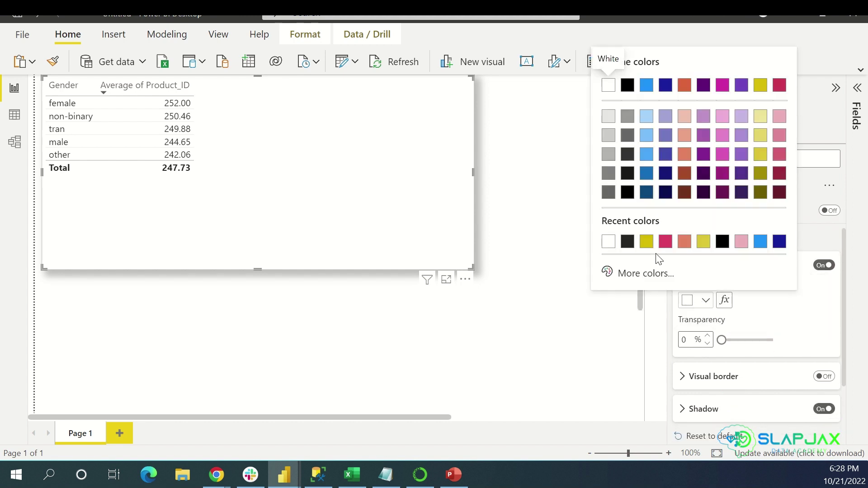
click(627, 243)
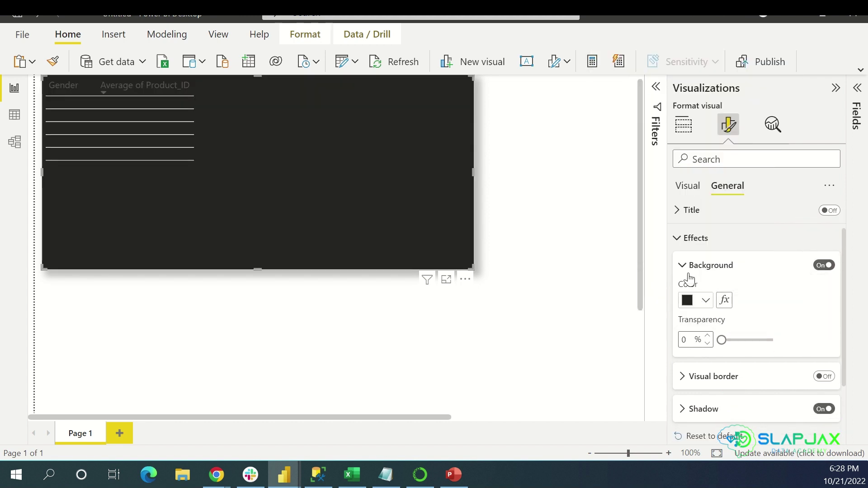
click(824, 265)
Apply the Default style preset to the table
click(684, 190)
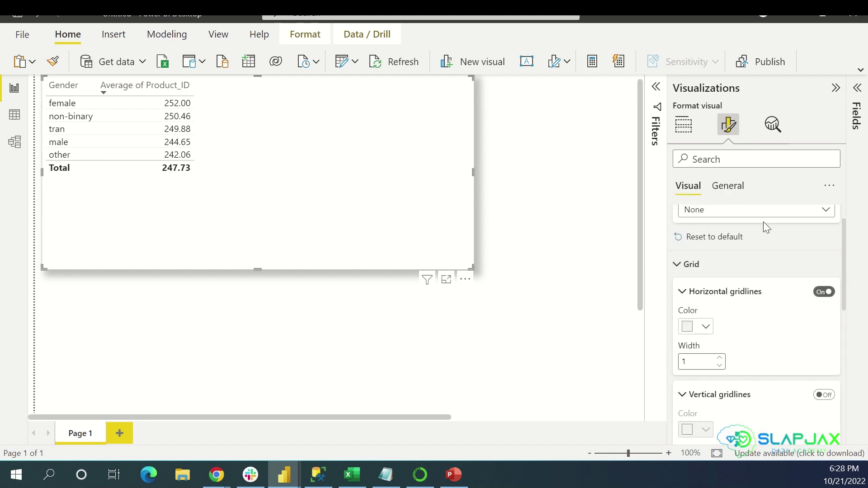
scroll(763, 235, up, 1)
click(765, 250)
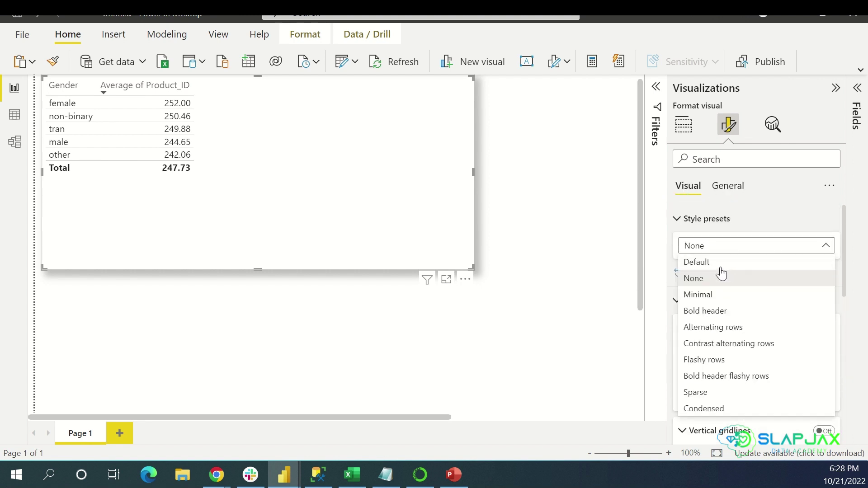
click(718, 262)
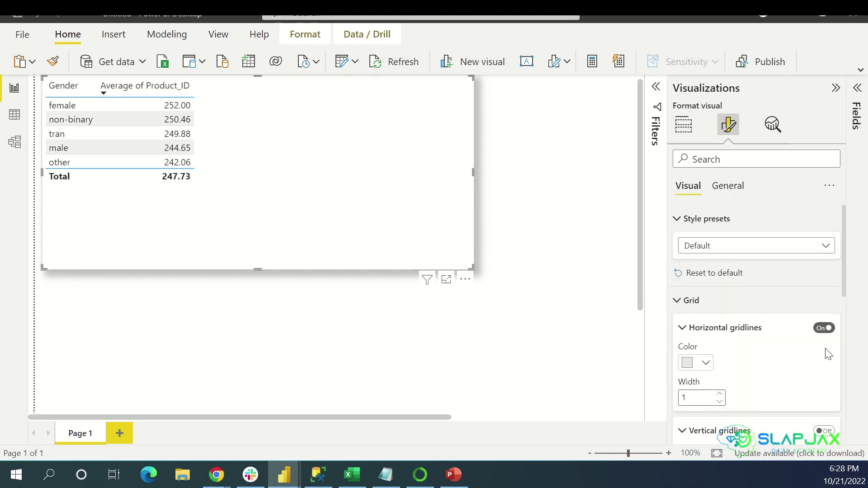
Turn off the totals row of the table
scroll(754, 331, down, 3)
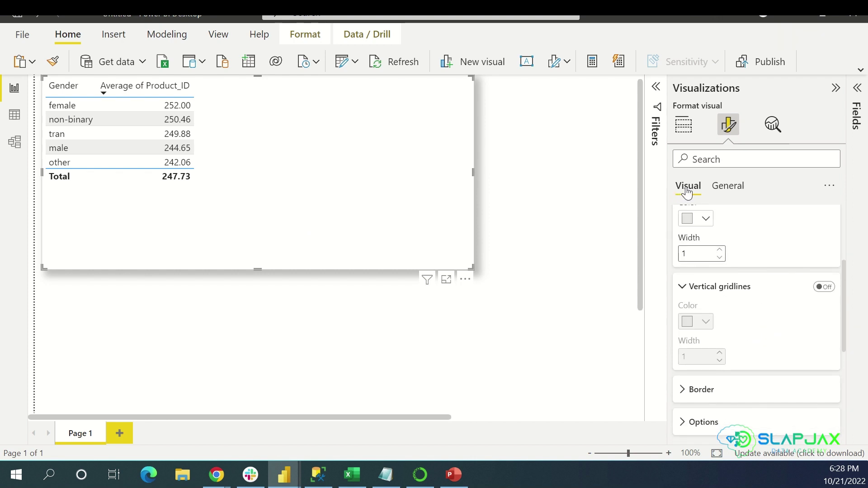
scroll(736, 291, down, 4)
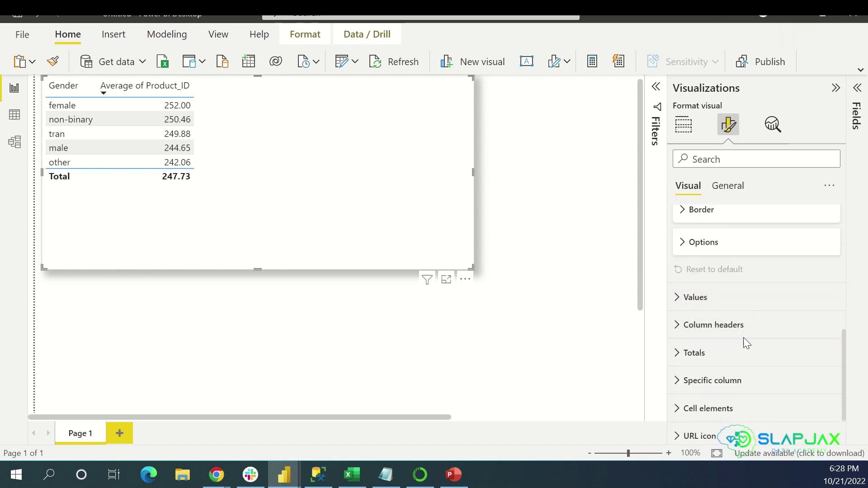
scroll(747, 344, down, 2)
click(719, 295)
click(824, 319)
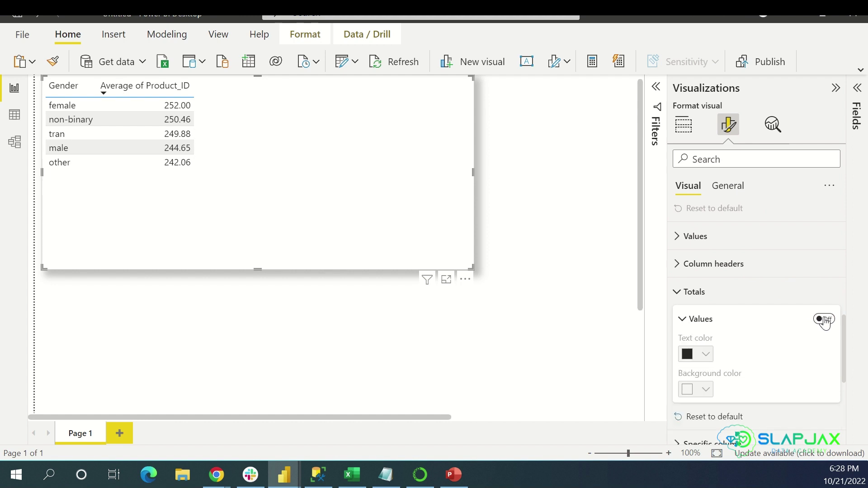
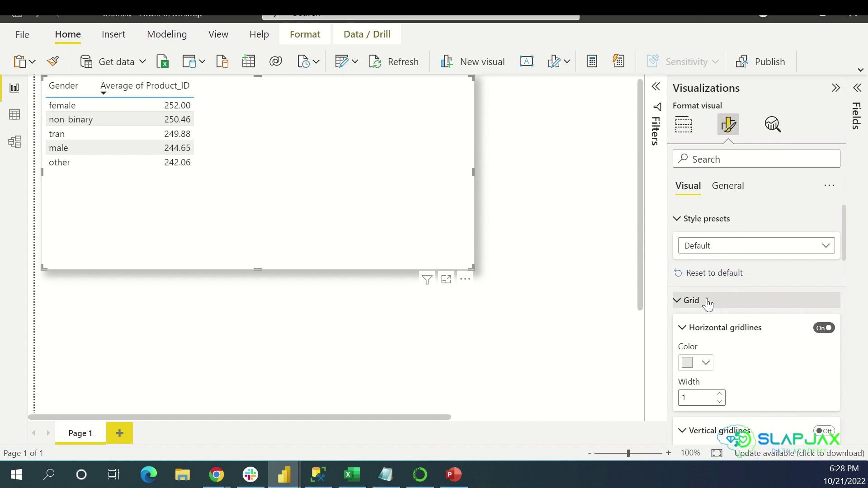
Collapse the open formatting sections and examine the table's Specific column and Cell elements settings
click(702, 219)
click(750, 302)
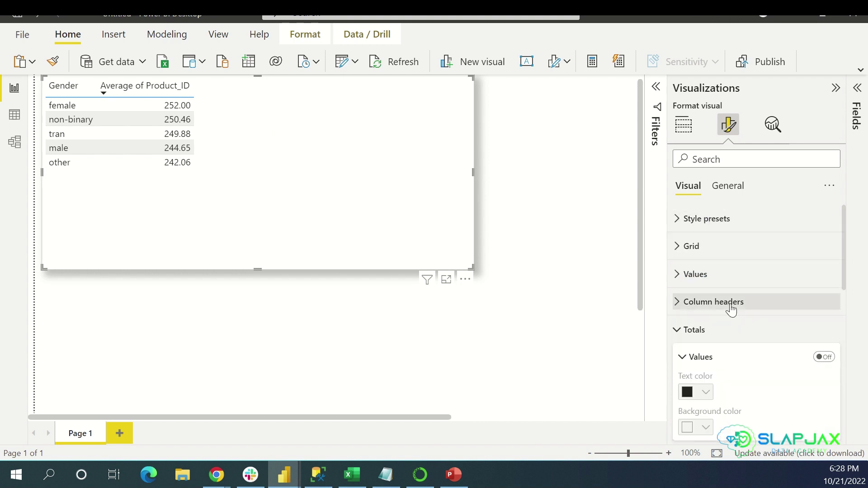
click(729, 323)
scroll(753, 318, down, 1)
click(728, 319)
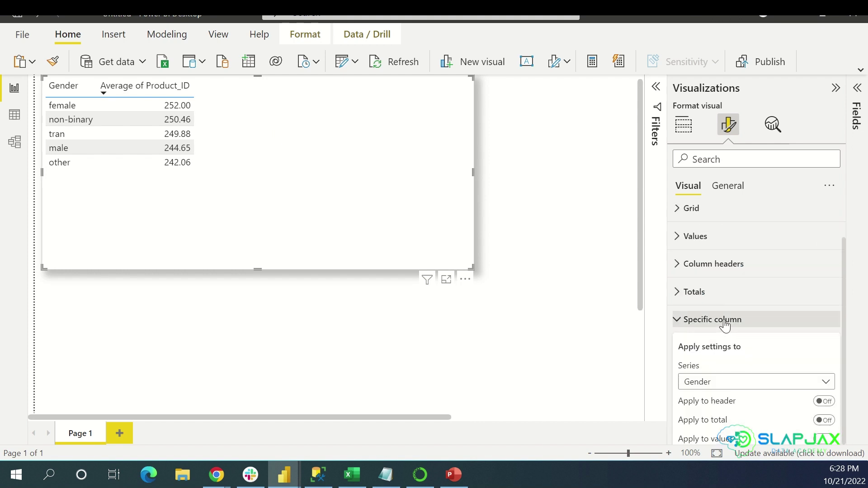
scroll(735, 318, down, 2)
click(712, 247)
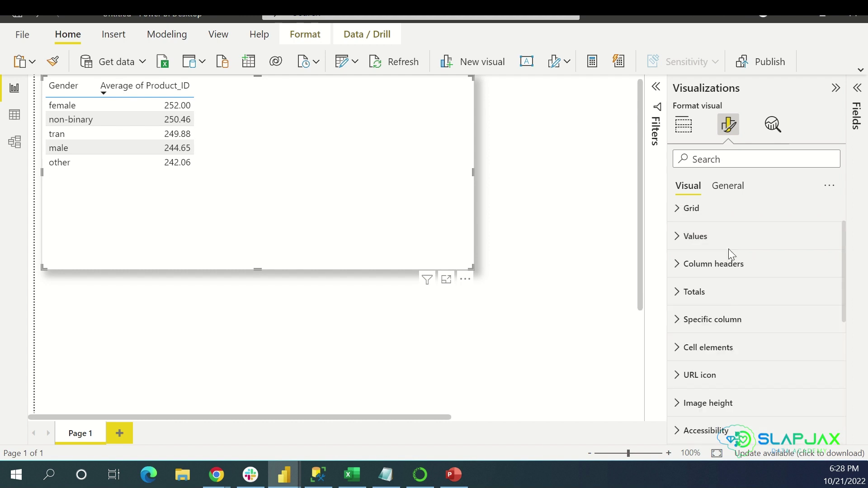
click(755, 351)
scroll(750, 349, down, 4)
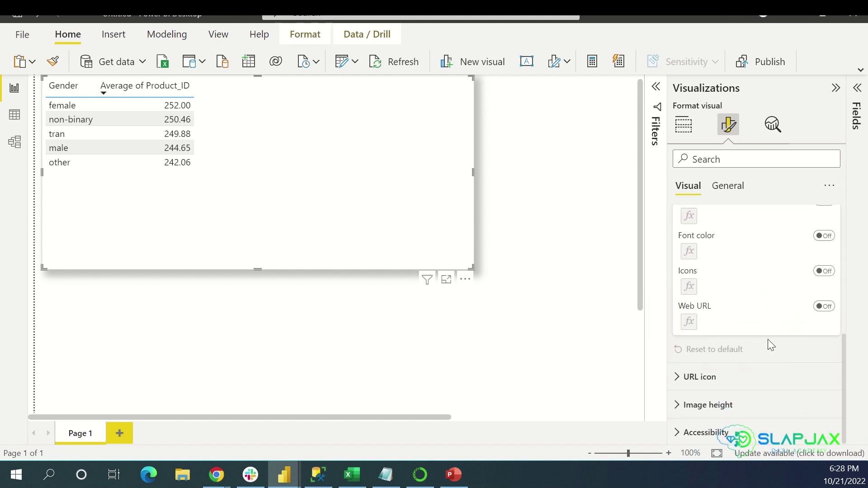
scroll(768, 343, up, 4)
click(754, 310)
click(754, 308)
click(751, 250)
click(741, 319)
click(740, 319)
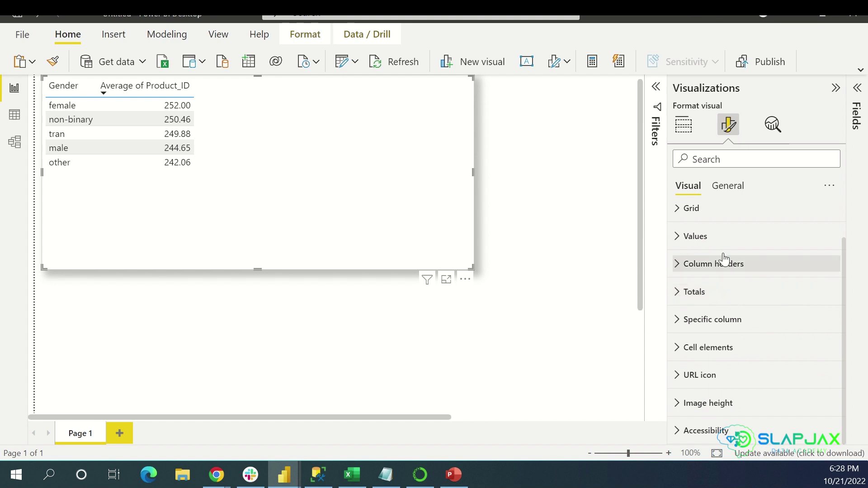
Set the table values' background color to yellow and their alternate background color to crimson
click(719, 236)
scroll(753, 312, down, 3)
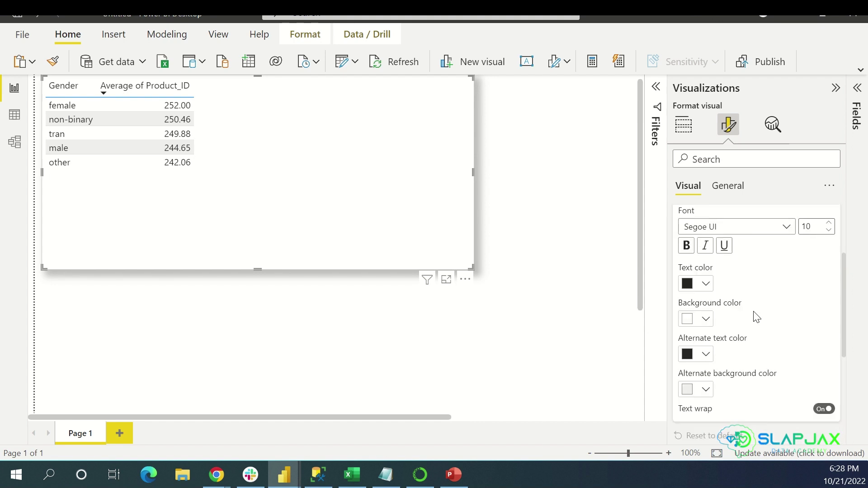
click(705, 319)
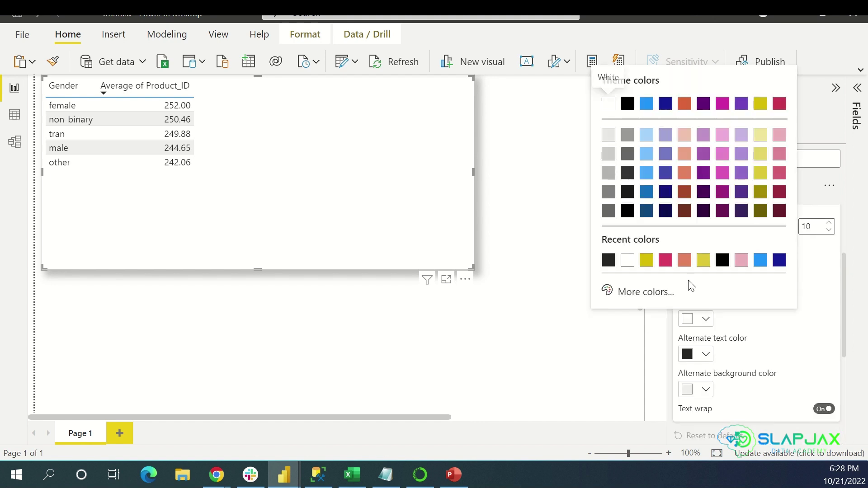
click(645, 259)
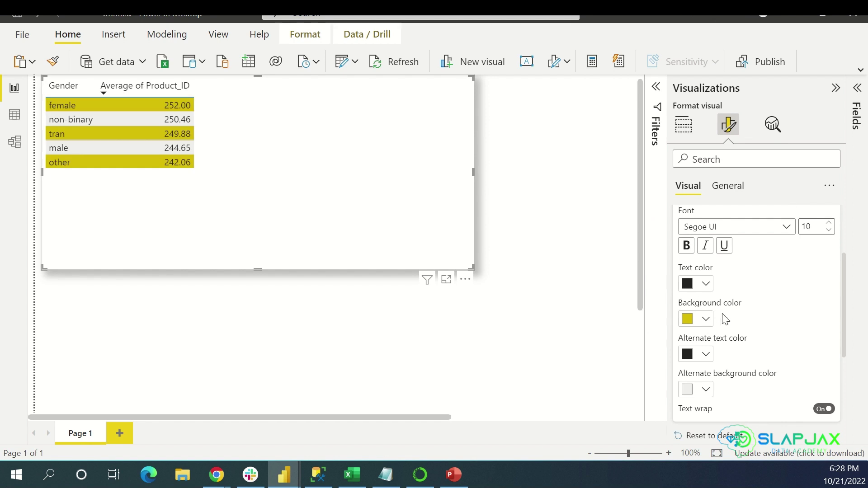
click(706, 390)
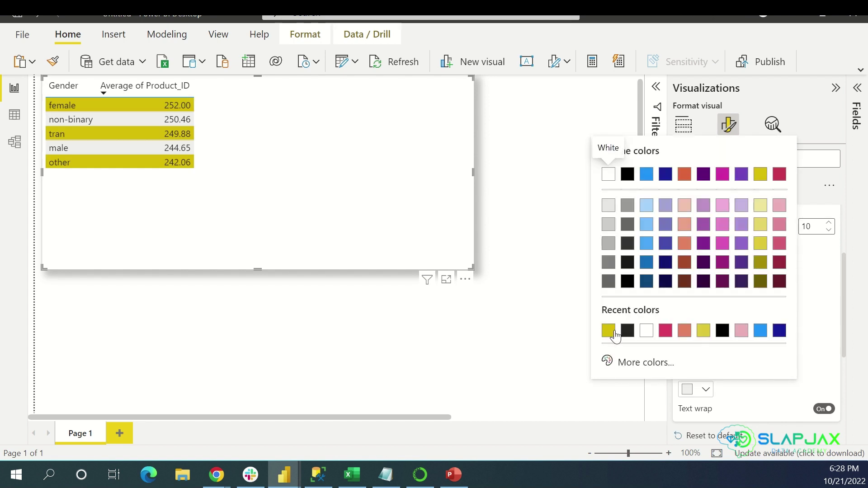
click(665, 330)
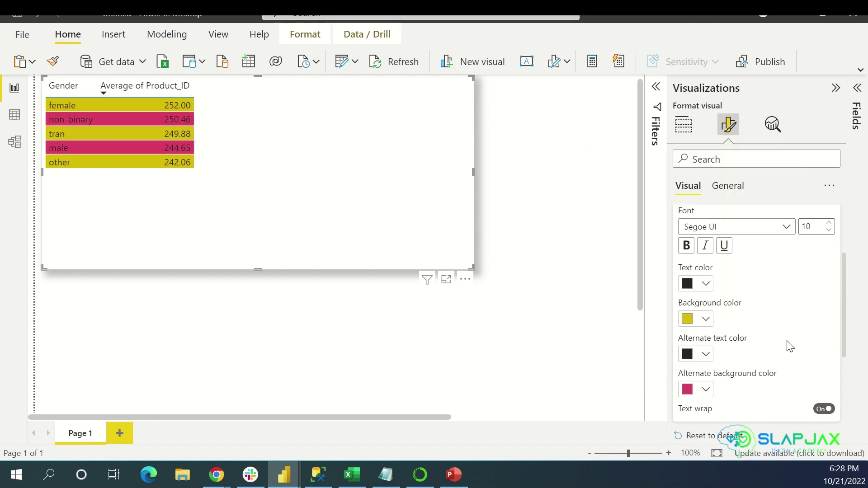
Review the table's style preset and the font and color options for its values
scroll(787, 342, down, 2)
scroll(781, 329, up, 5)
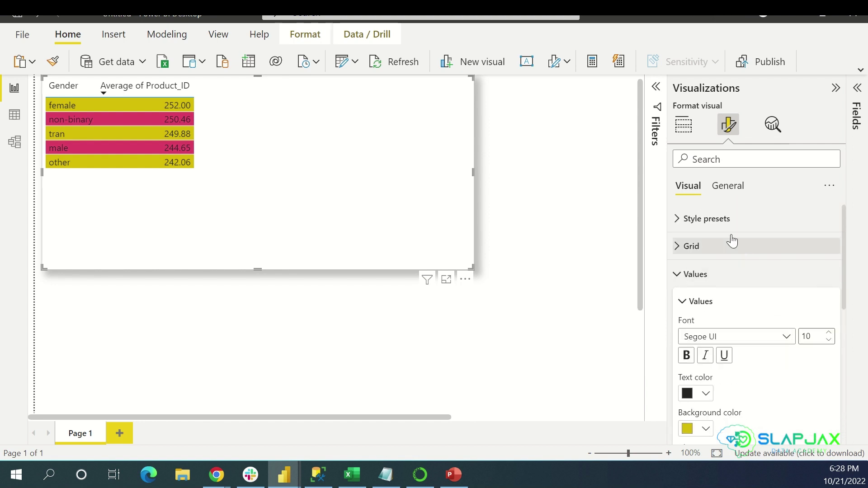
click(724, 226)
scroll(752, 283, down, 4)
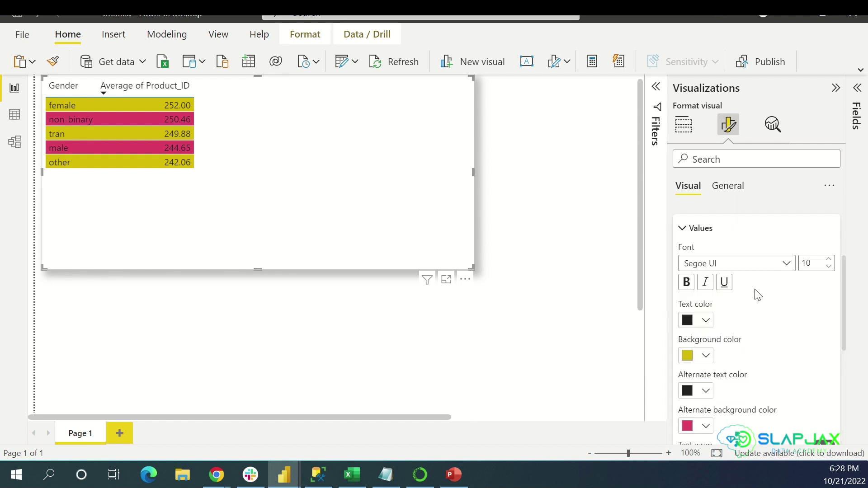
scroll(765, 316, up, 1)
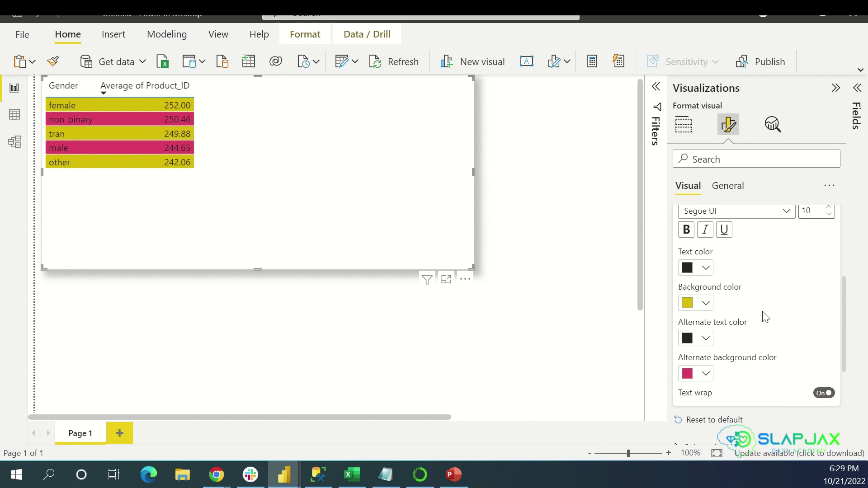
scroll(765, 312, up, 1)
Select the female row and check its available commands and the Values settings for row-specific formatting
click(150, 104)
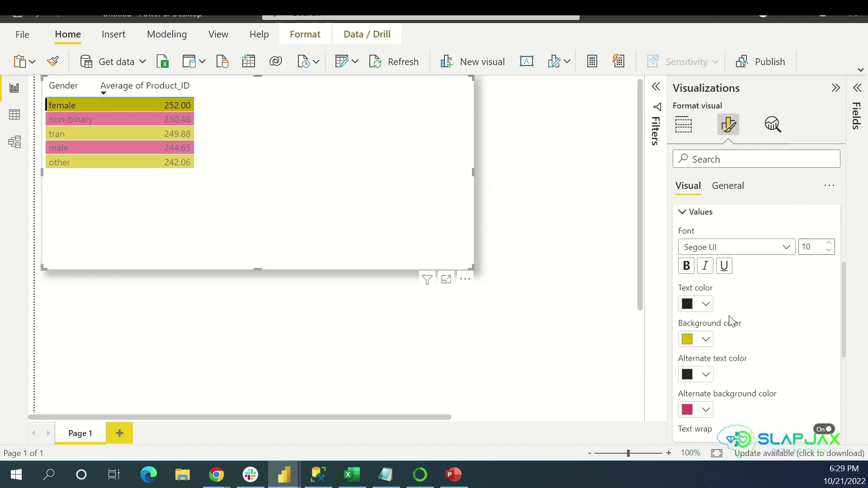
scroll(745, 304, up, 3)
scroll(740, 258, up, 1)
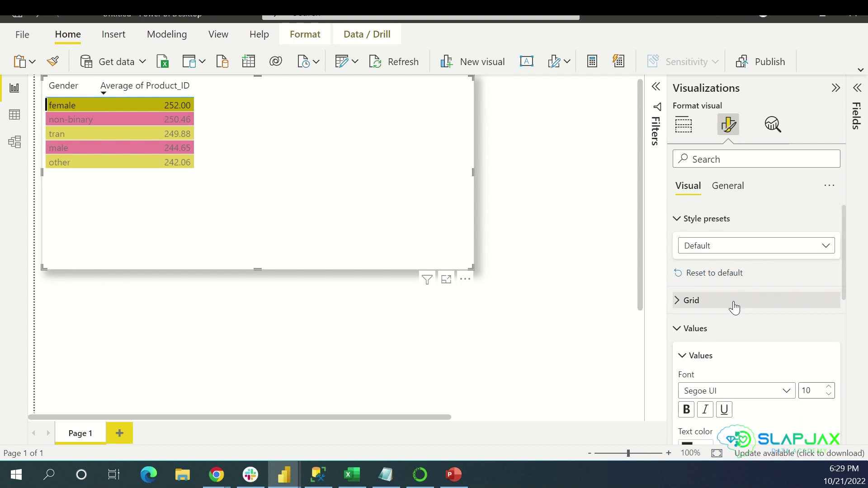
right_click(141, 104)
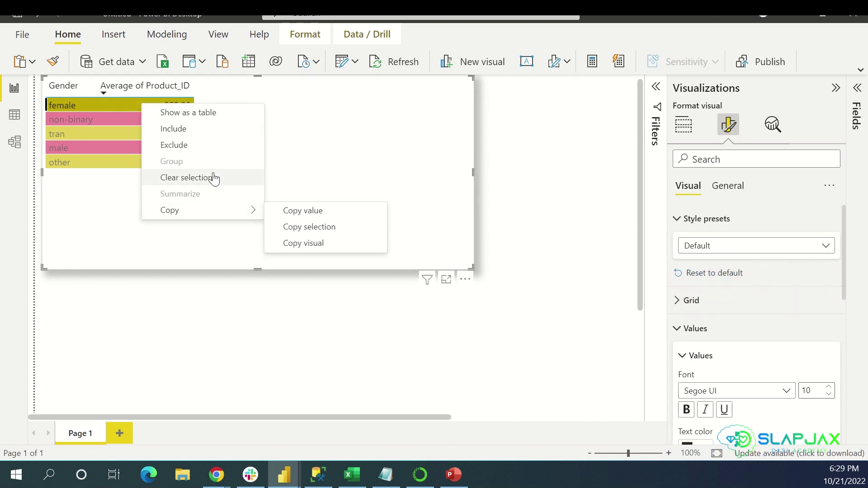
click(780, 330)
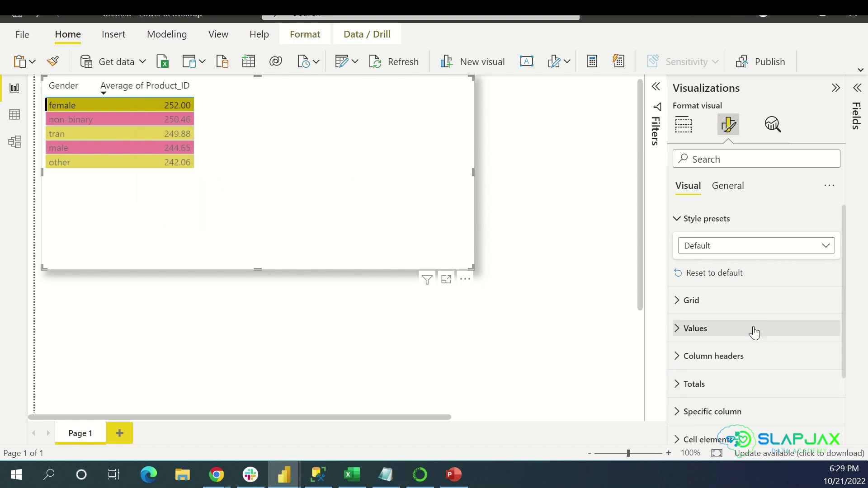
click(755, 331)
scroll(769, 348, down, 2)
scroll(770, 351, down, 3)
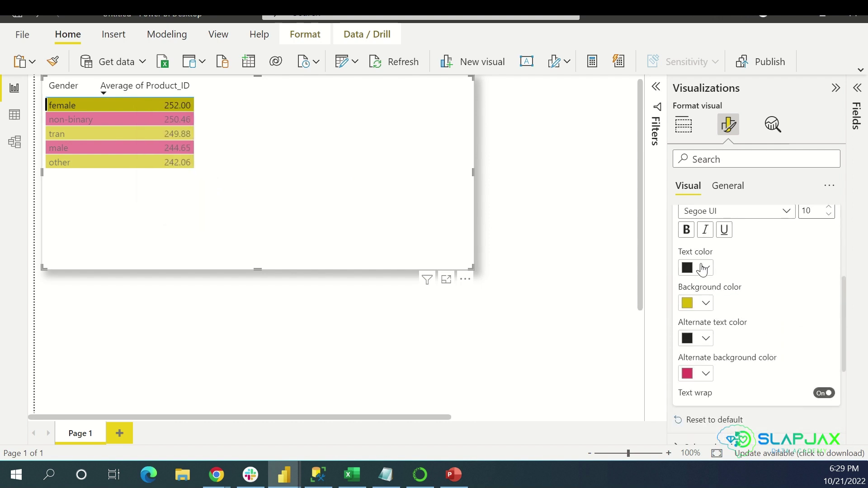
scroll(734, 276, up, 1)
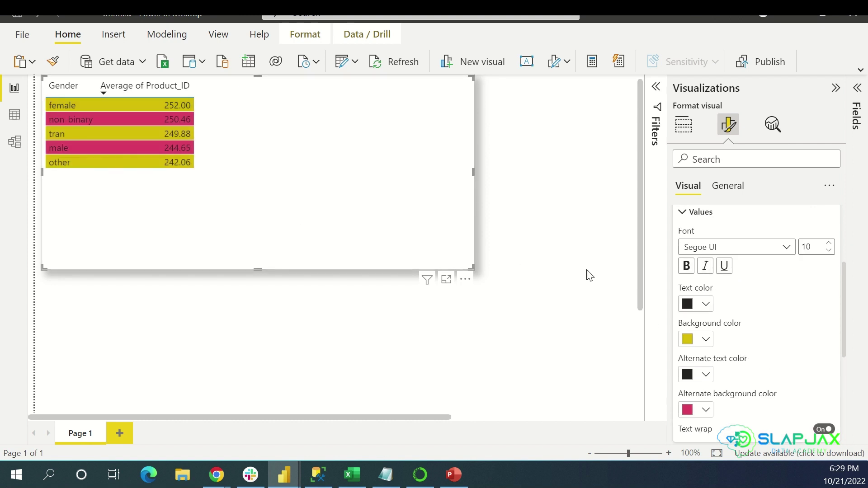
Reselect the female row and check the table's value formatting options again
click(134, 105)
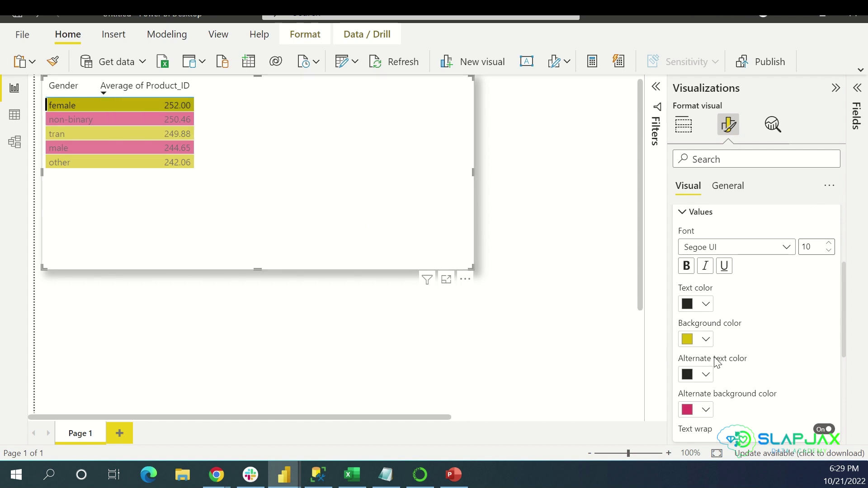
scroll(711, 364, down, 3)
scroll(705, 348, up, 2)
scroll(723, 345, up, 2)
scroll(708, 342, up, 5)
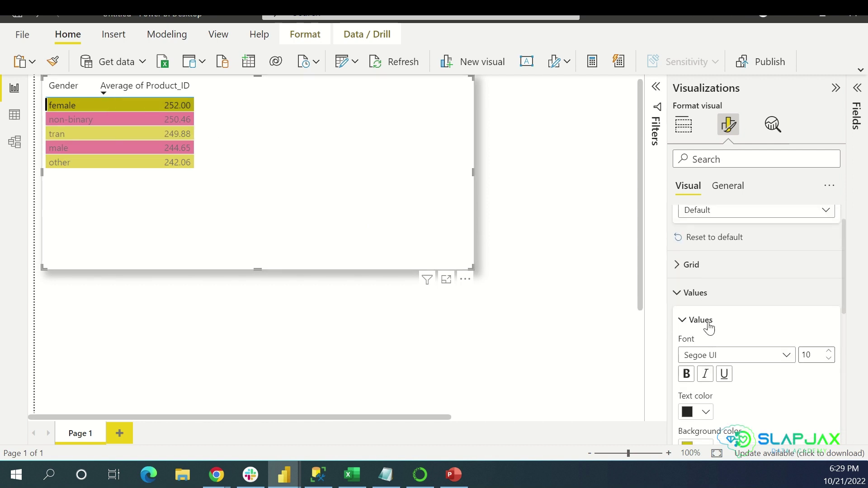
click(715, 302)
click(714, 302)
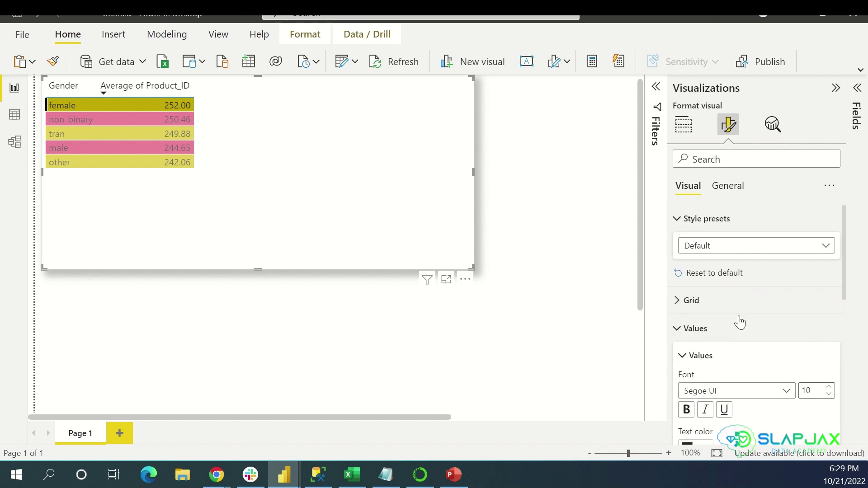
Review the conditional background color options in the table's cell elements for the Gender series and dismiss them without applying
scroll(719, 298, down, 2)
click(702, 283)
scroll(741, 308, down, 1)
scroll(755, 315, down, 1)
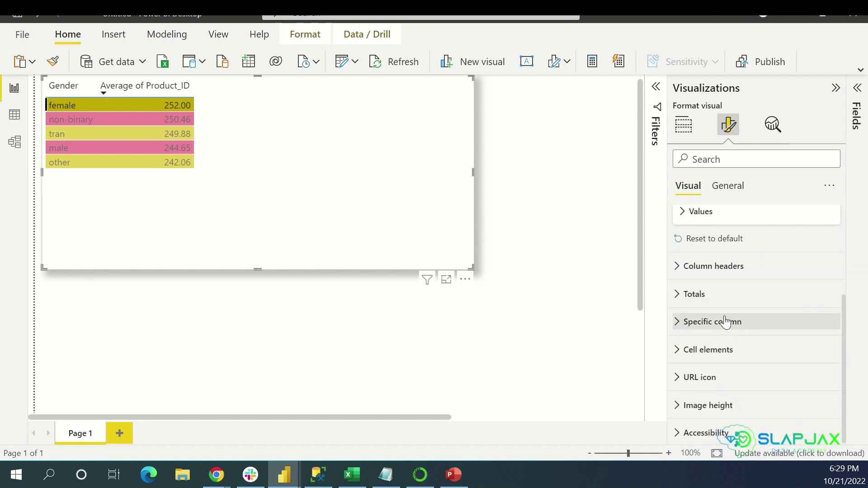
click(729, 347)
scroll(748, 351, down, 4)
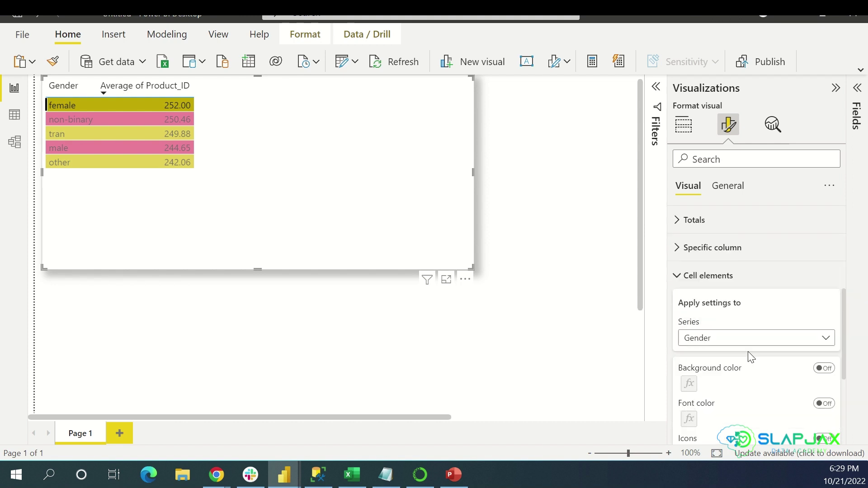
click(823, 296)
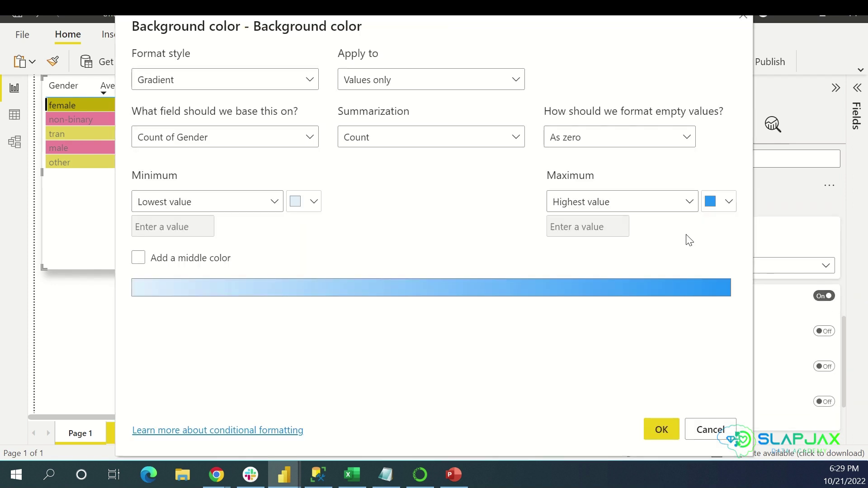
click(745, 19)
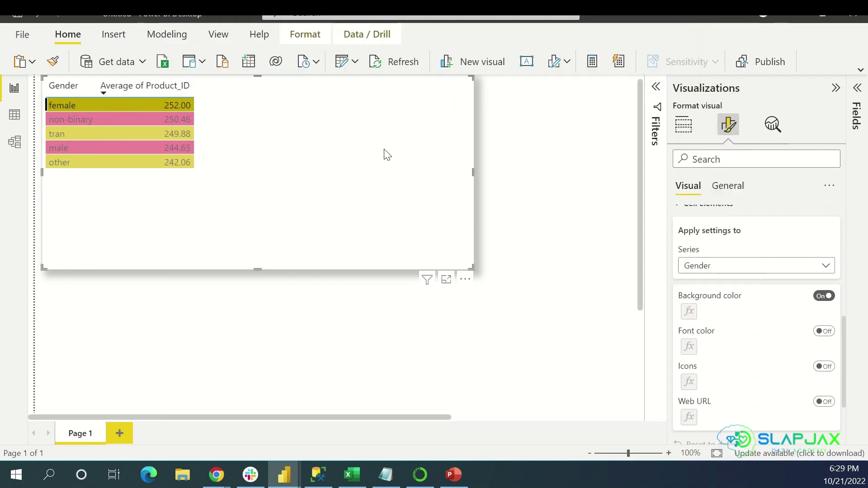
Deselect and reselect the table, and clear the selection of its female row
click(509, 180)
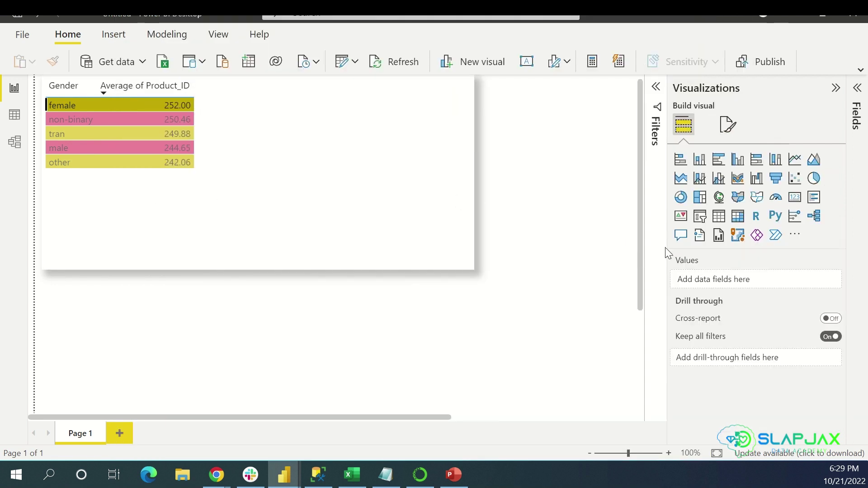
click(244, 152)
click(136, 105)
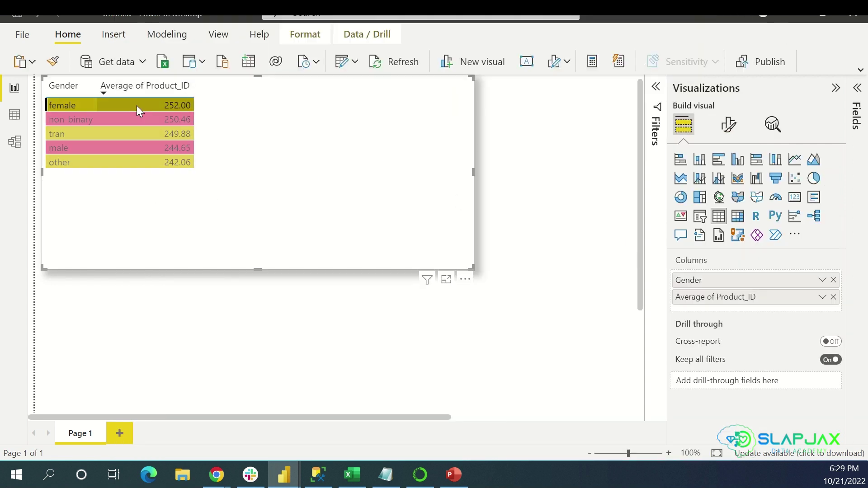
click(136, 105)
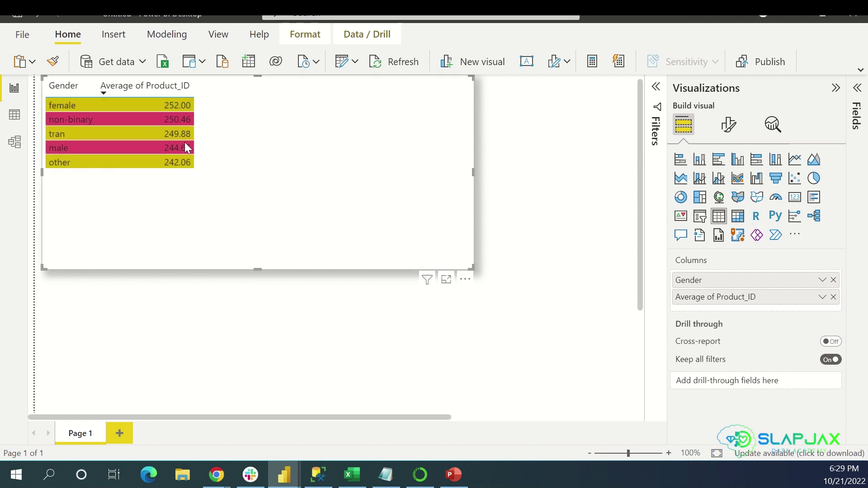
Sort the table by Gender in both directions, and by Average of Product_ID in both directions, ending in descending order
click(87, 89)
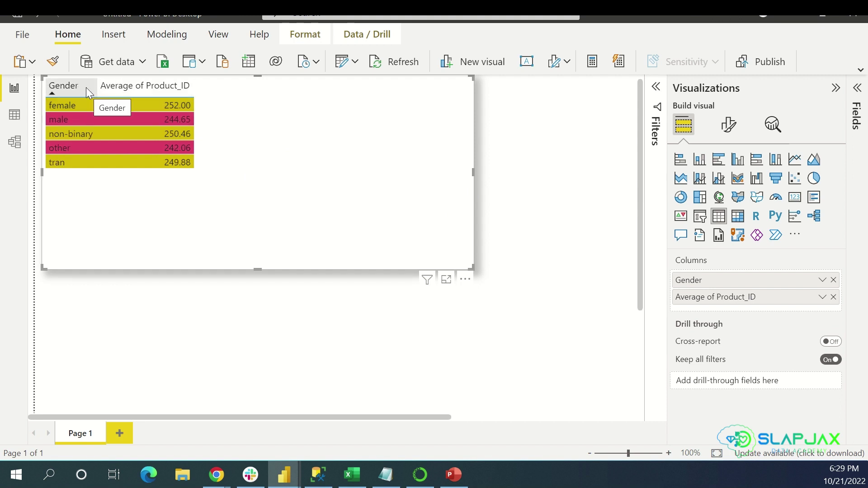
click(88, 90)
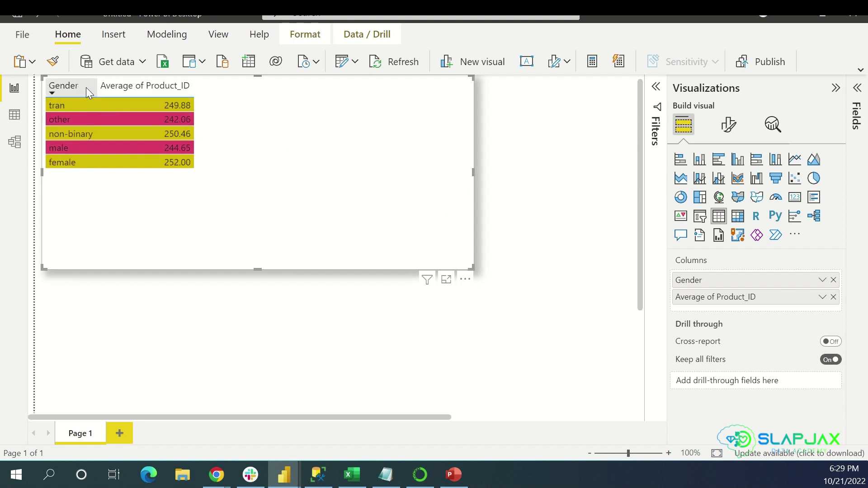
click(163, 90)
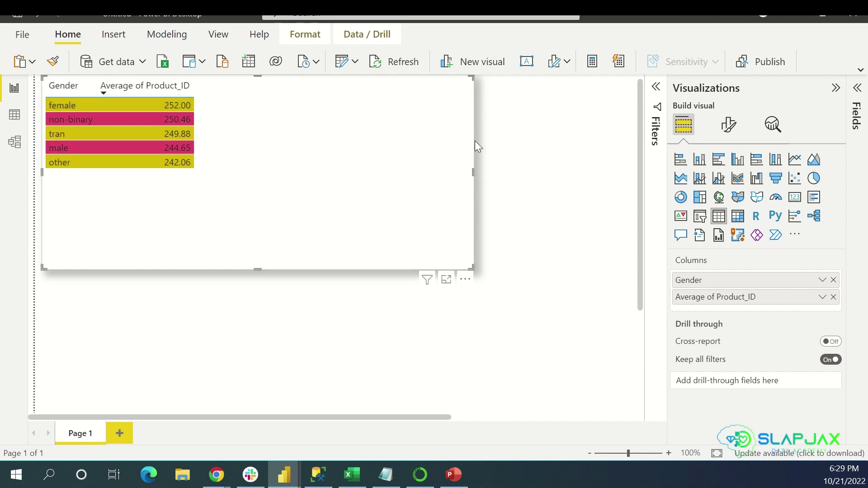
click(156, 91)
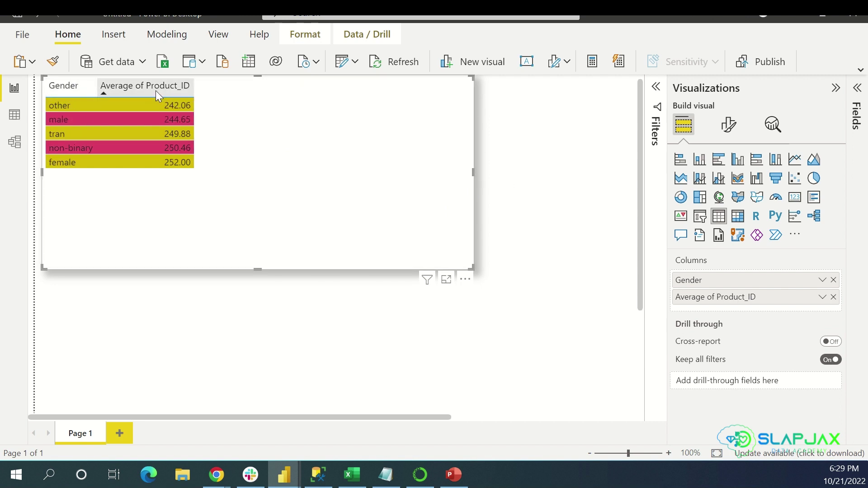
click(155, 91)
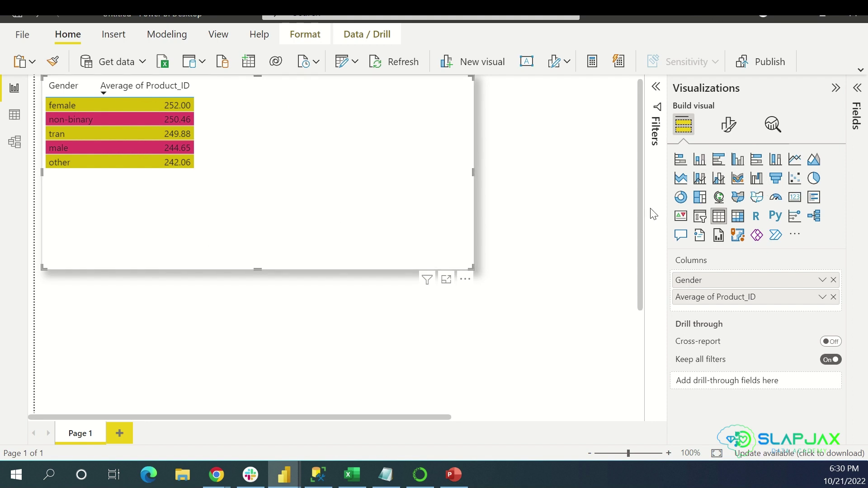
Convert the table to a pie chart and set its other and female slices to white
click(814, 178)
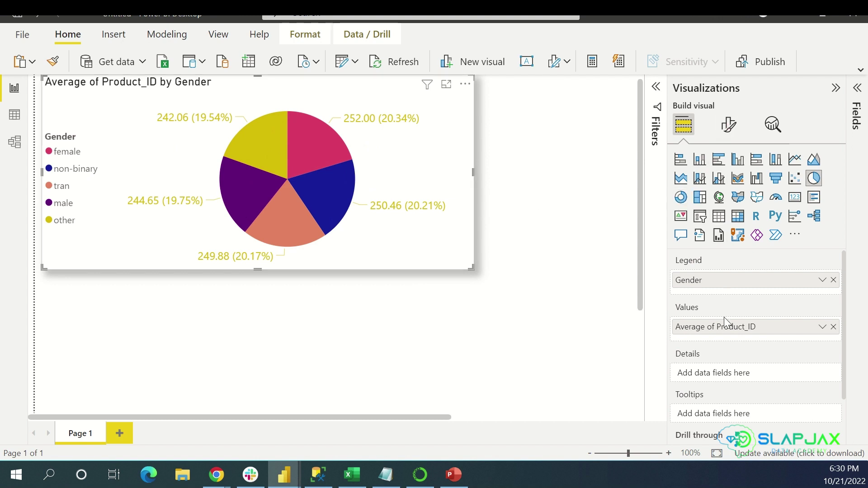
scroll(730, 311, down, 2)
click(728, 125)
click(723, 249)
scroll(724, 293, down, 1)
scroll(724, 293, down, 1)
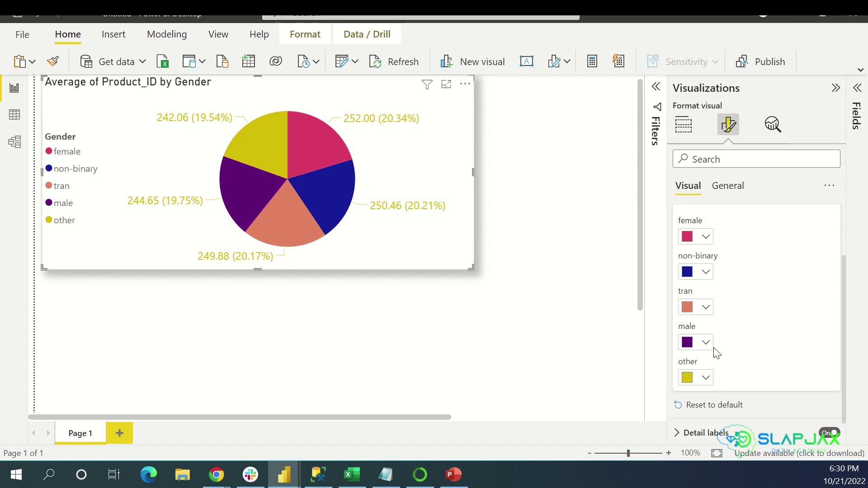
click(701, 383)
click(607, 161)
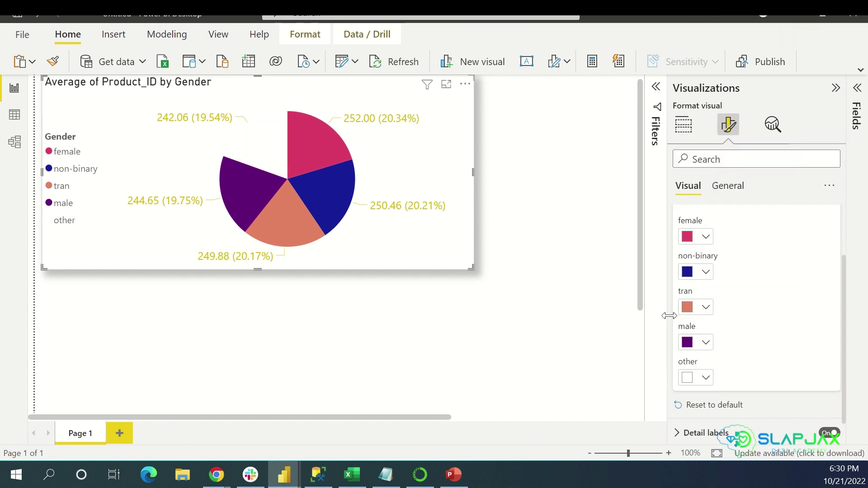
click(705, 243)
click(609, 194)
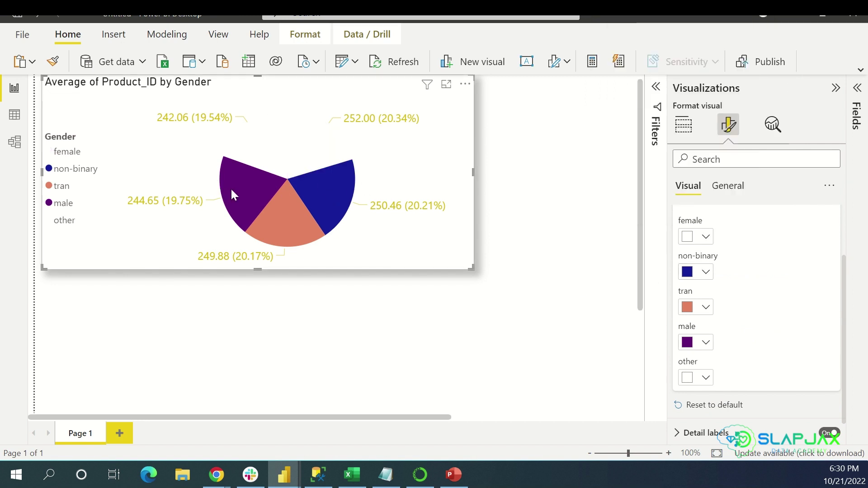
Set the font of the pie chart's legend text to DIN Light
scroll(746, 236, up, 1)
scroll(744, 230, down, 2)
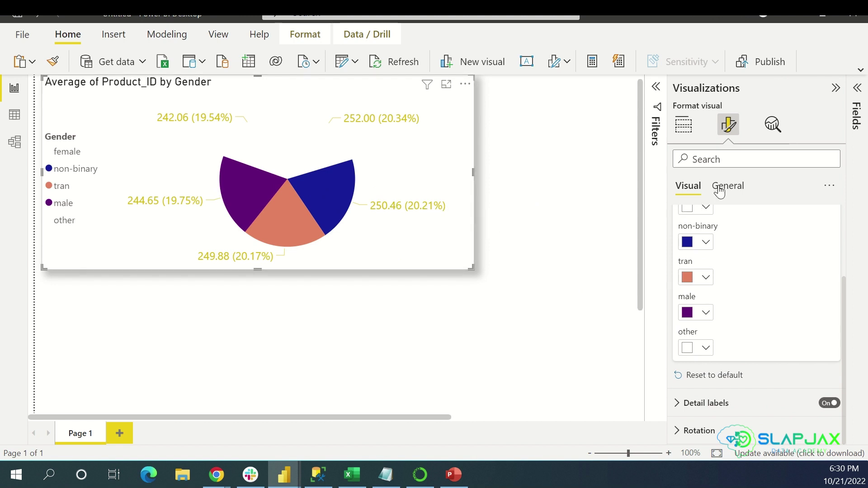
scroll(707, 221, up, 2)
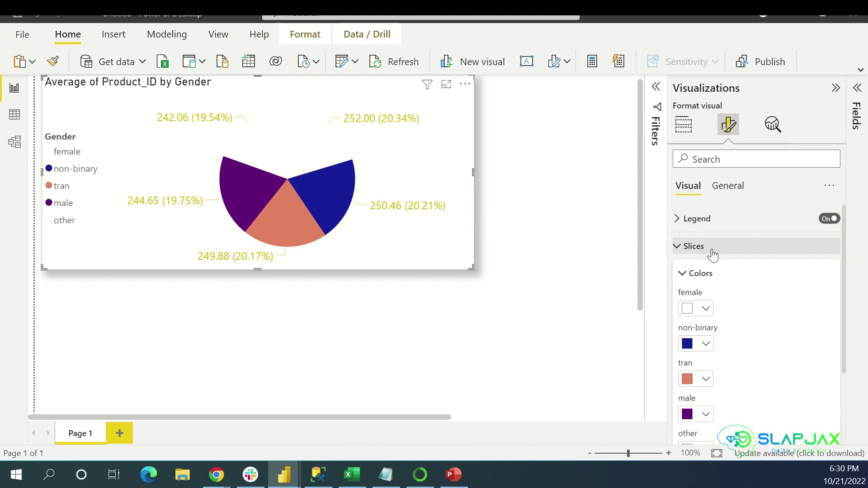
click(712, 244)
click(708, 220)
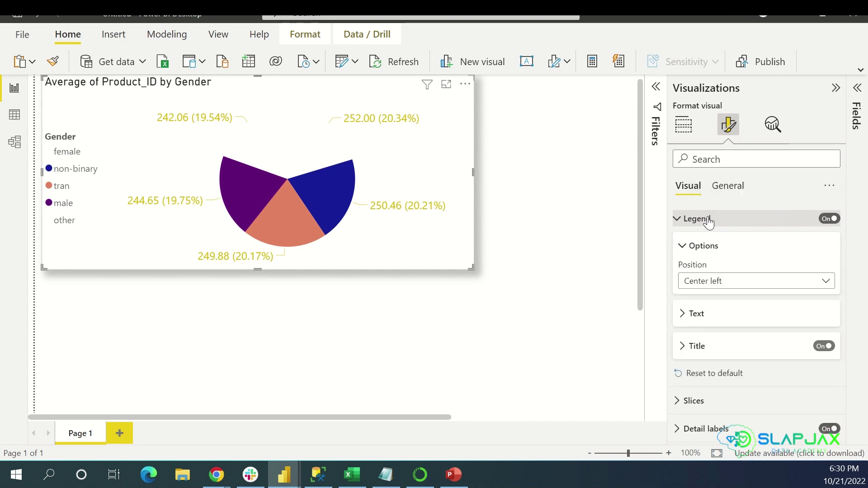
click(709, 220)
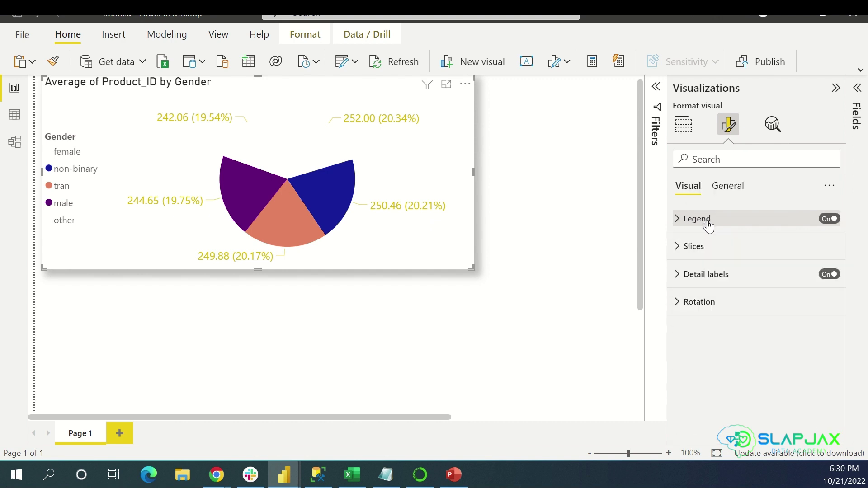
click(709, 225)
click(711, 319)
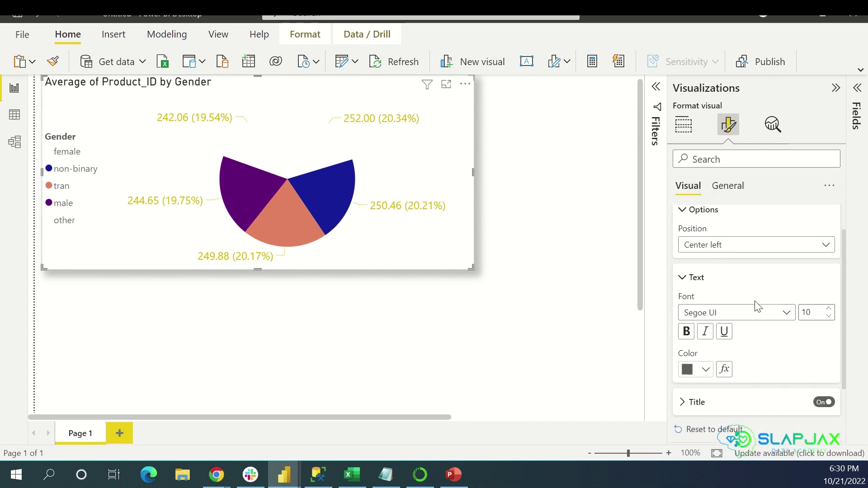
click(773, 315)
click(721, 222)
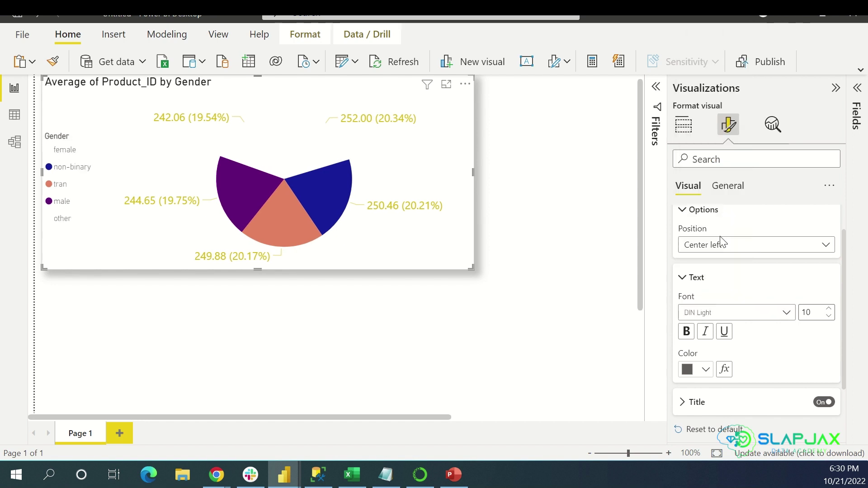
Set the legend text size to 13 and its color to black
click(828, 308)
click(829, 309)
click(828, 308)
click(705, 369)
click(665, 310)
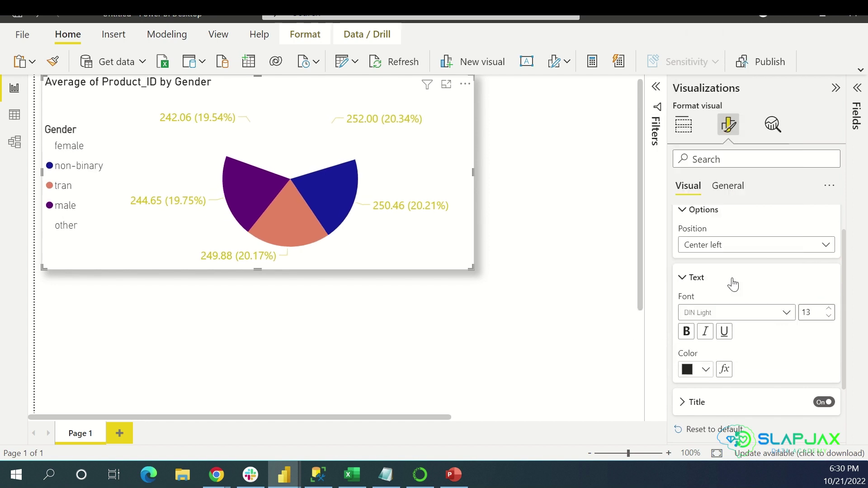
Check the legend's title setting and set the pie chart's rotation to 5 degrees
scroll(727, 306, down, 2)
click(727, 325)
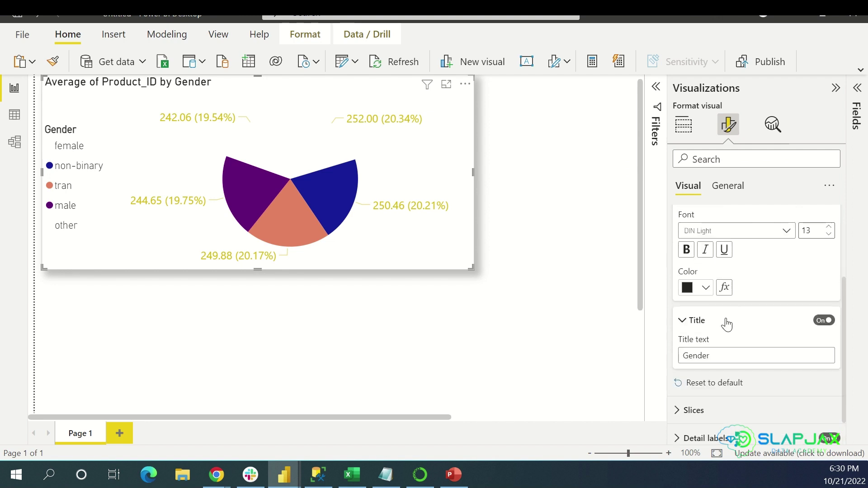
scroll(727, 324, up, 2)
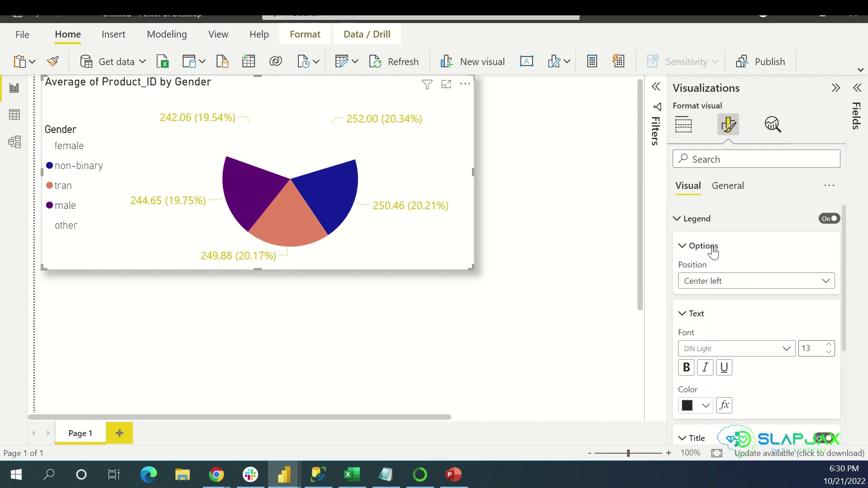
click(710, 224)
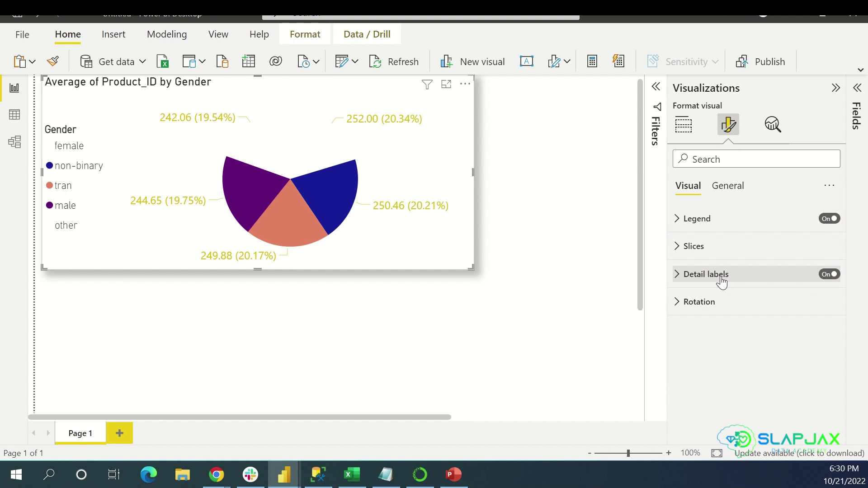
click(714, 303)
mouse_move(736, 349)
mouse_down()
mouse_move(781, 352)
mouse_move(726, 357)
mouse_up()
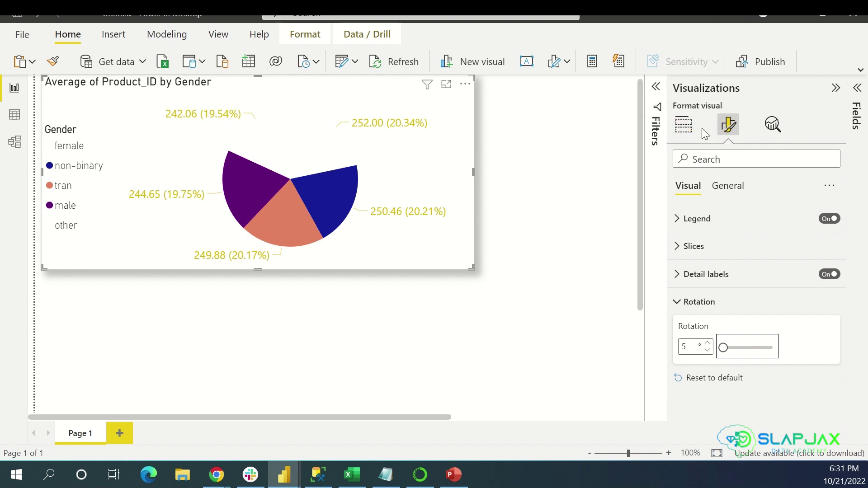
Delete the pie chart and add an empty scatter chart to the report page
click(684, 126)
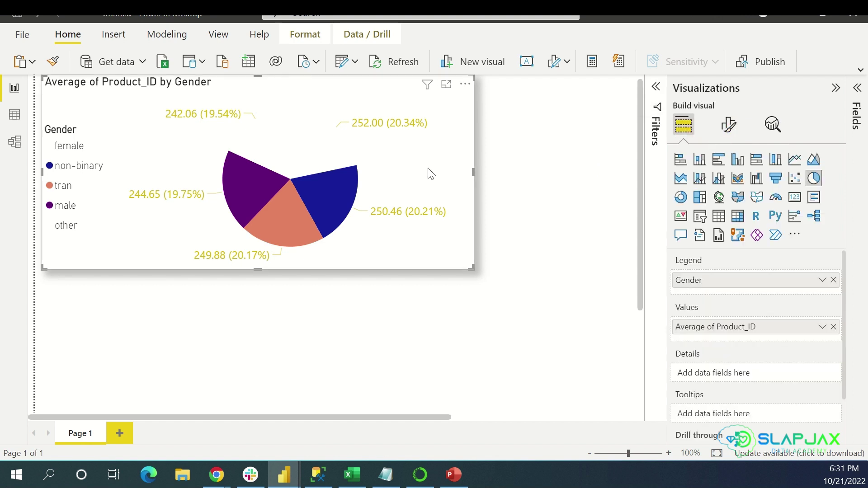
key(Delete)
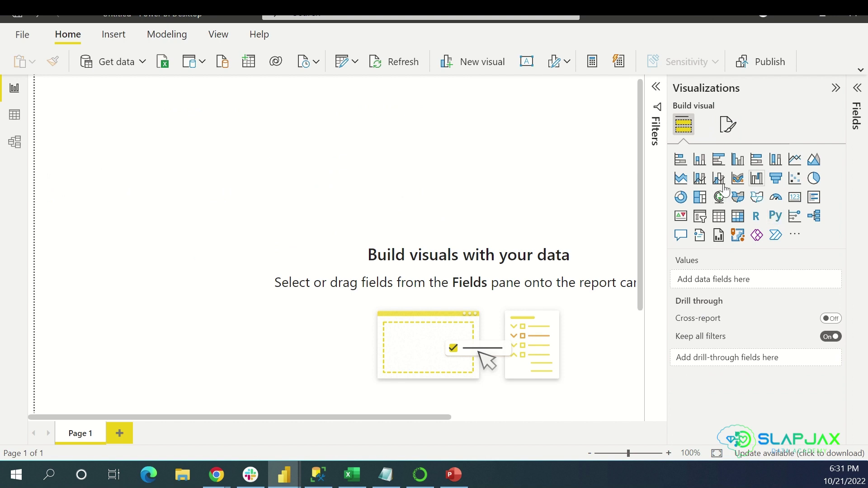
click(794, 177)
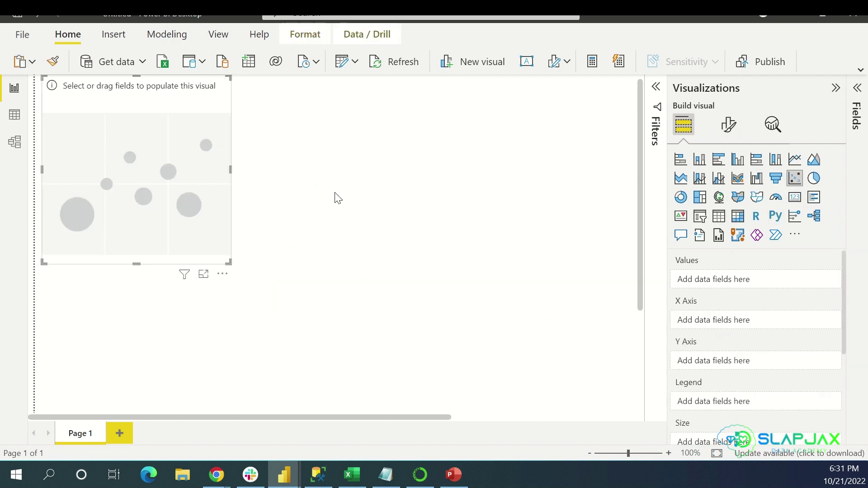
Add Product_Price from the Product table to the scatter chart's X axis
click(858, 90)
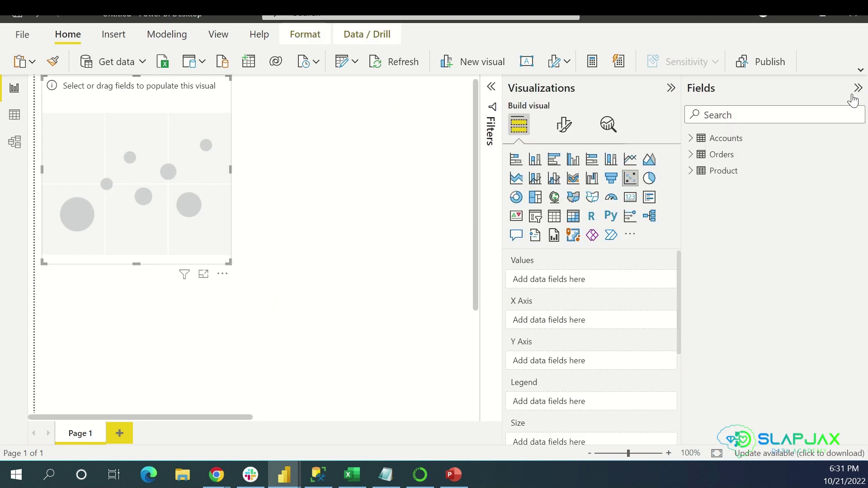
click(690, 139)
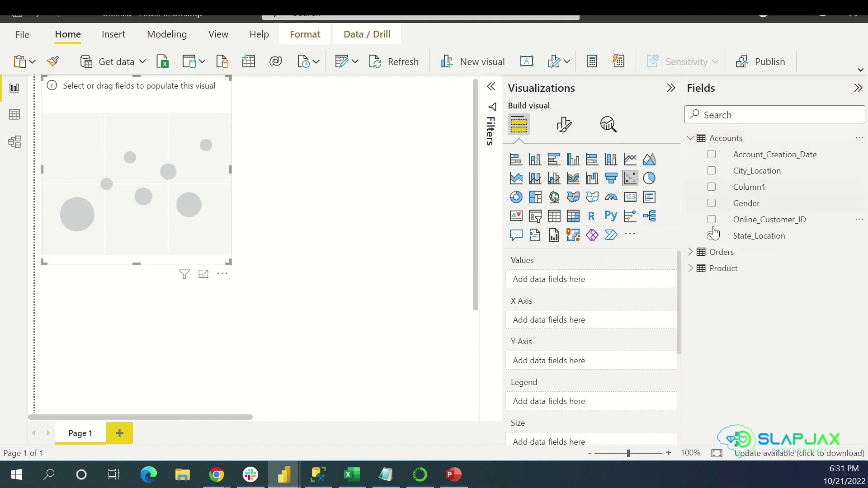
click(690, 252)
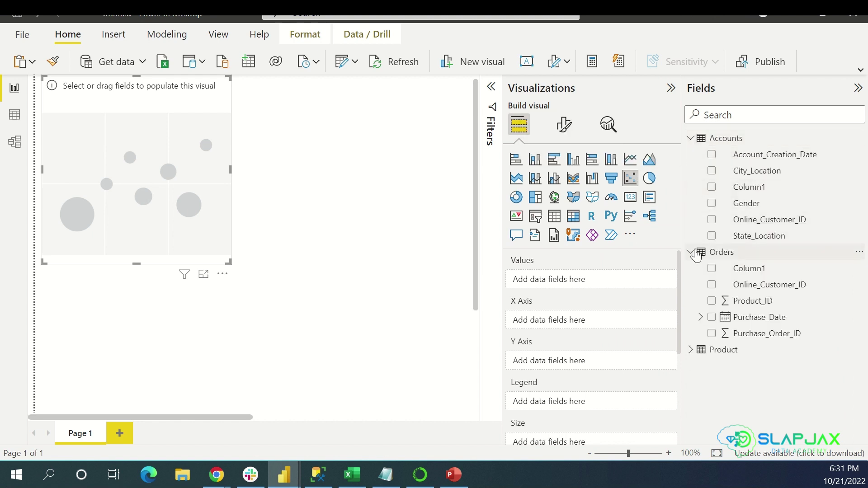
click(692, 350)
scroll(732, 294, down, 1)
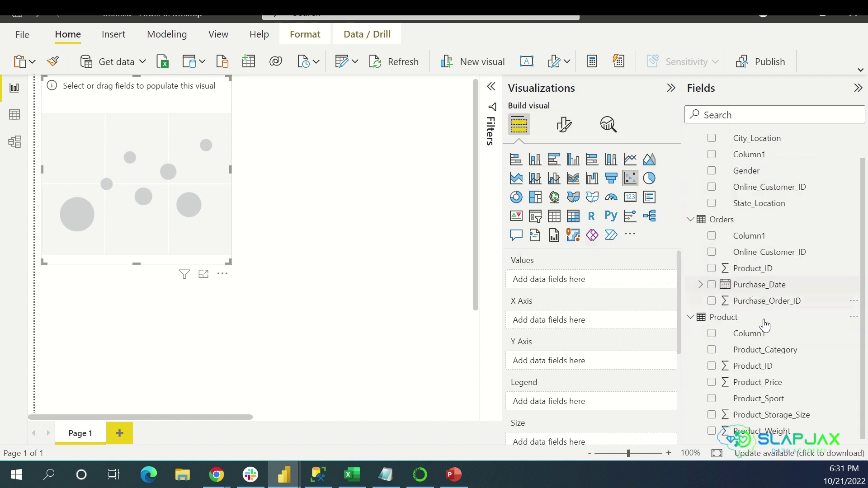
click(712, 382)
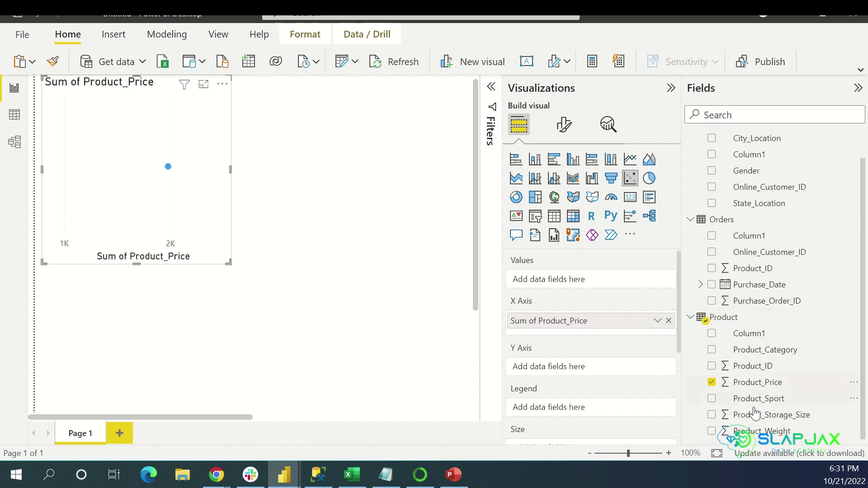
Try Product_Storage_Size on the scatter chart's Y axis with the chart widened, and clear both product fields
click(712, 415)
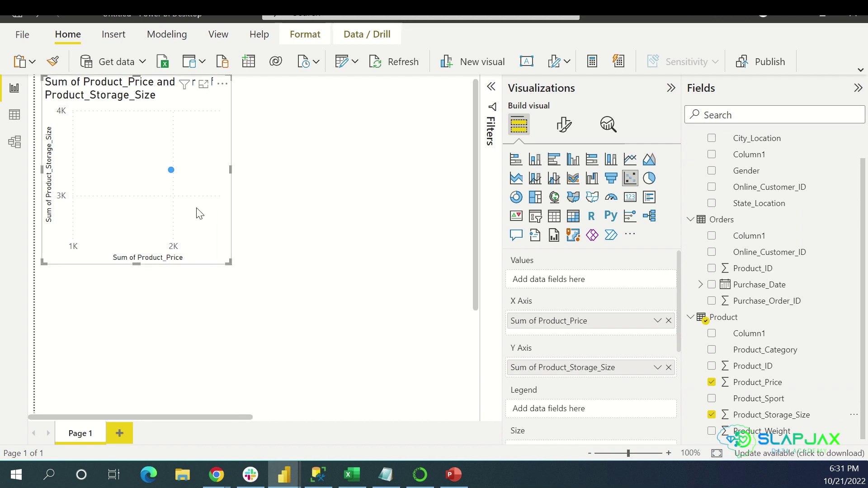
drag(230, 170, 335, 172)
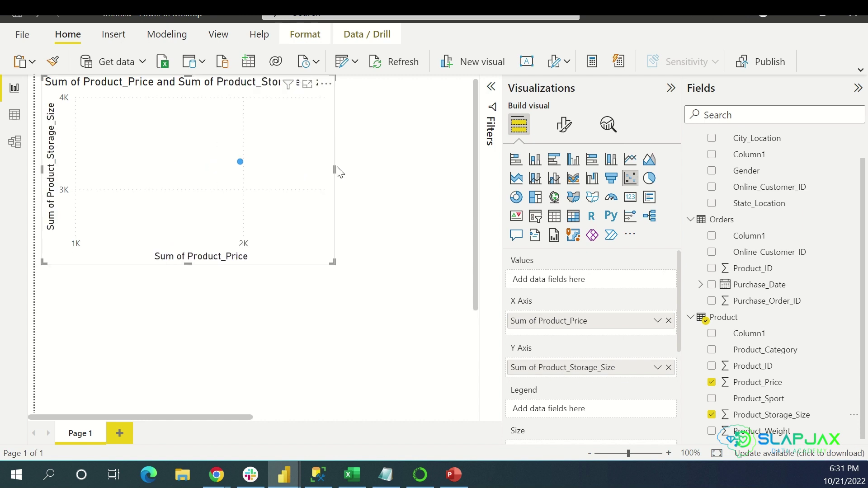
click(711, 382)
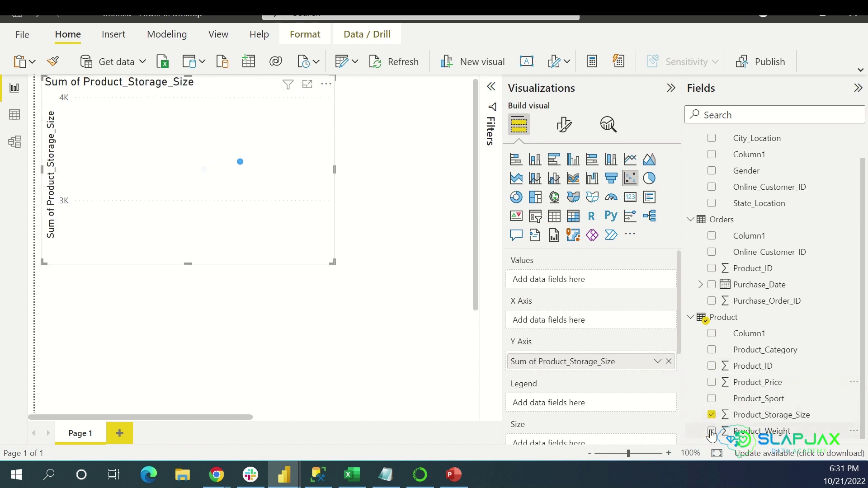
click(712, 415)
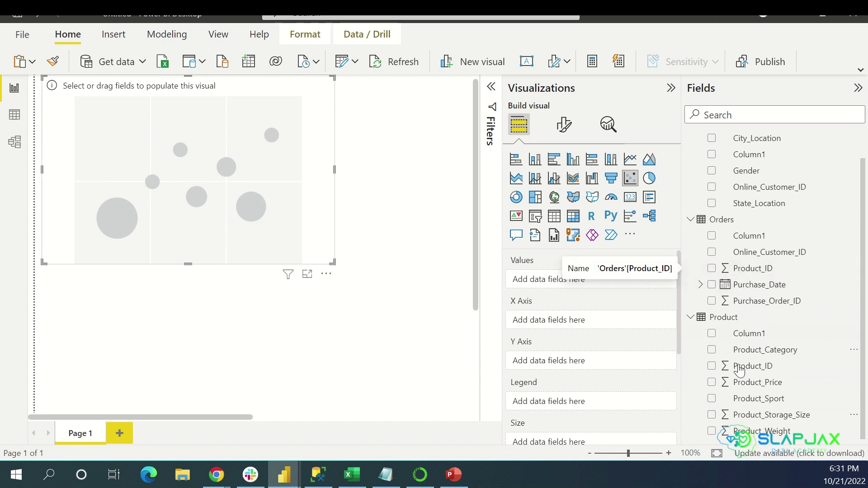
Plot Product_Price on the X axis by Online_Customer_ID from the Orders table, and enlarge the scatter chart
click(712, 383)
scroll(751, 336, up, 1)
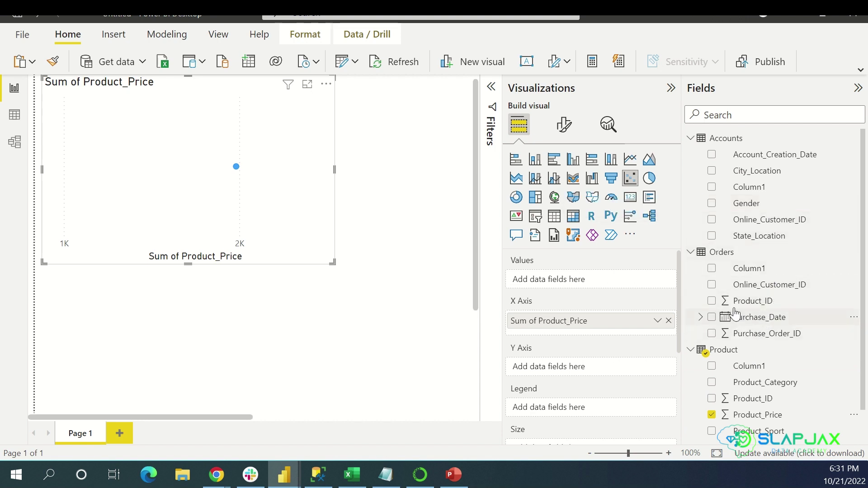
click(712, 284)
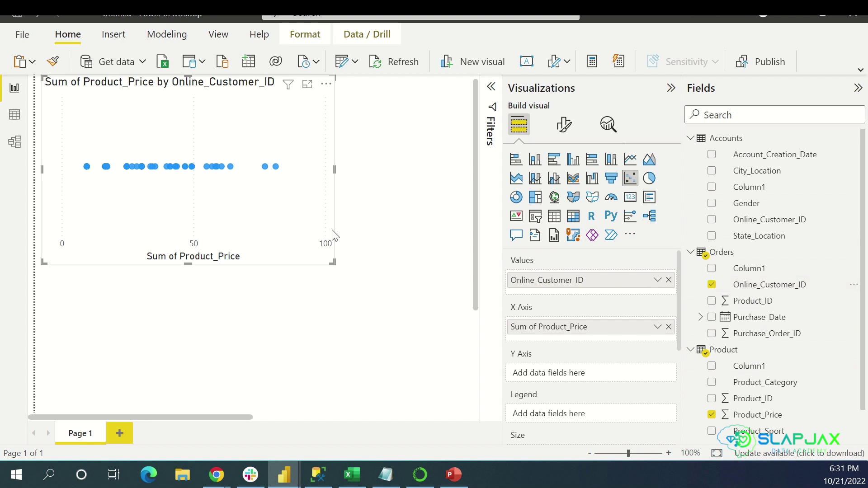
drag(330, 262, 425, 334)
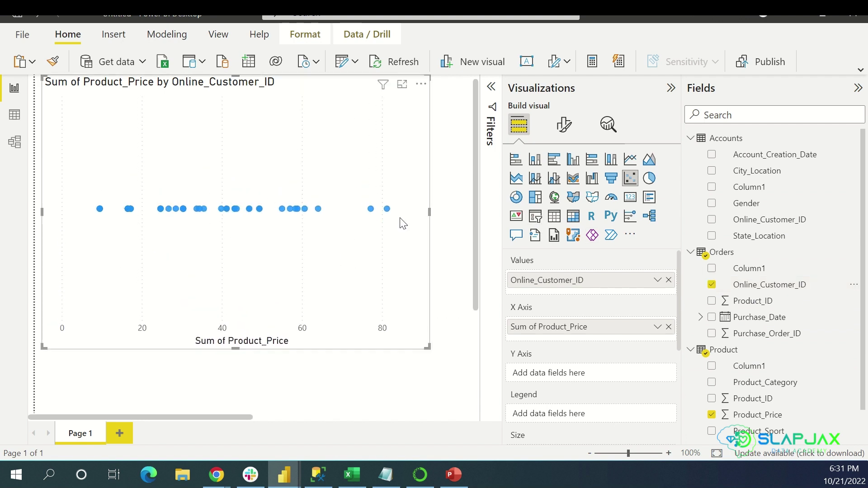
Review the scatter chart's available field slots and its X-axis range formatting settings
scroll(607, 271, down, 3)
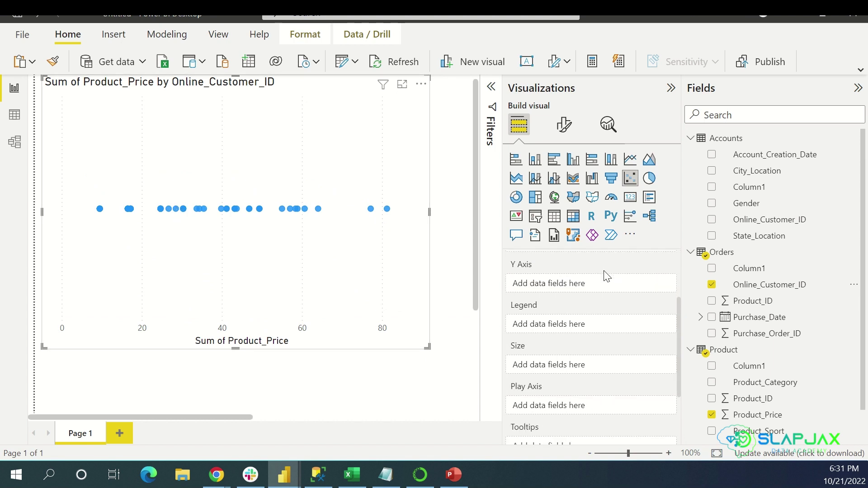
scroll(606, 276, down, 2)
click(857, 88)
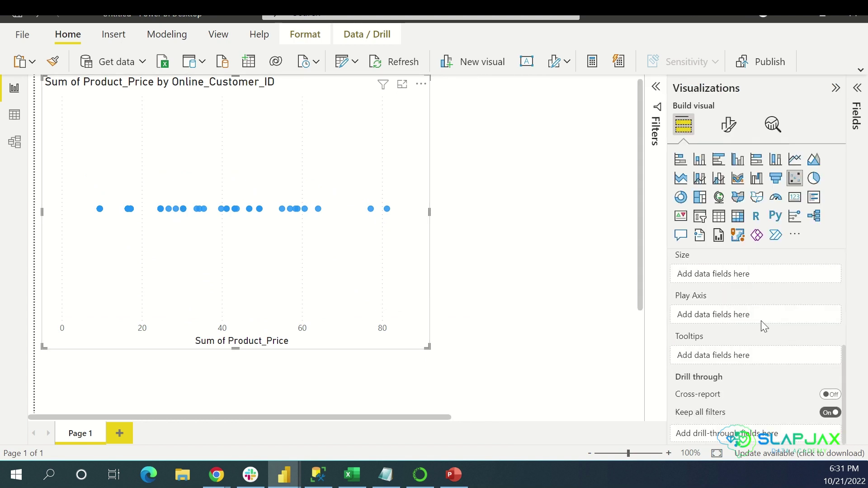
scroll(739, 338, up, 5)
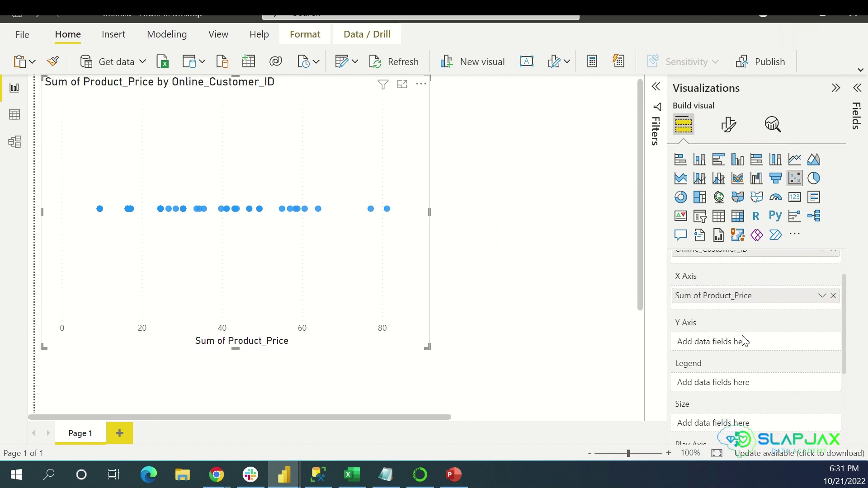
scroll(737, 326, down, 2)
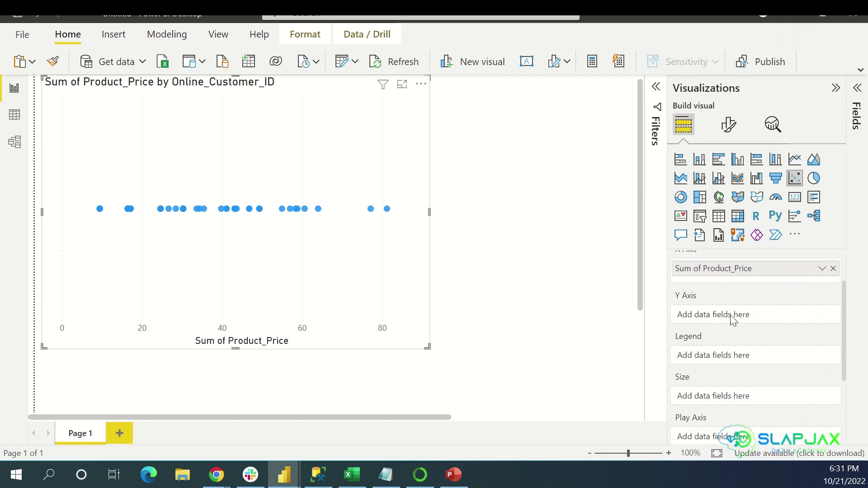
scroll(739, 243, up, 1)
click(728, 125)
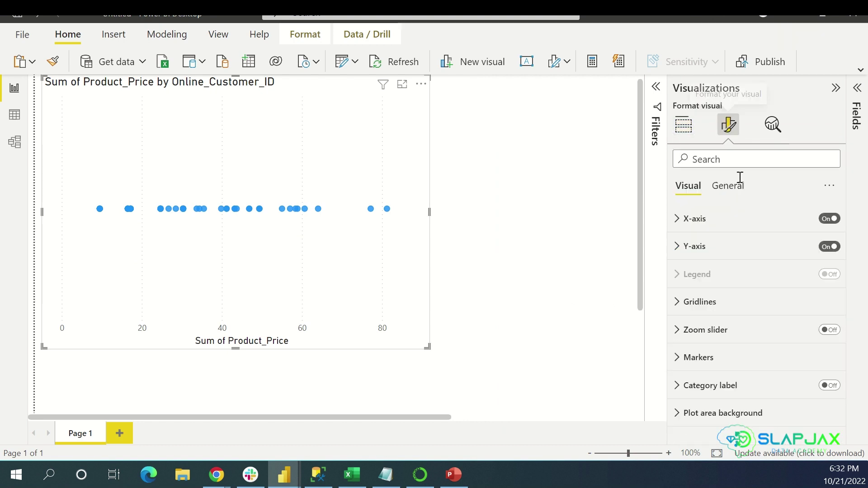
click(741, 222)
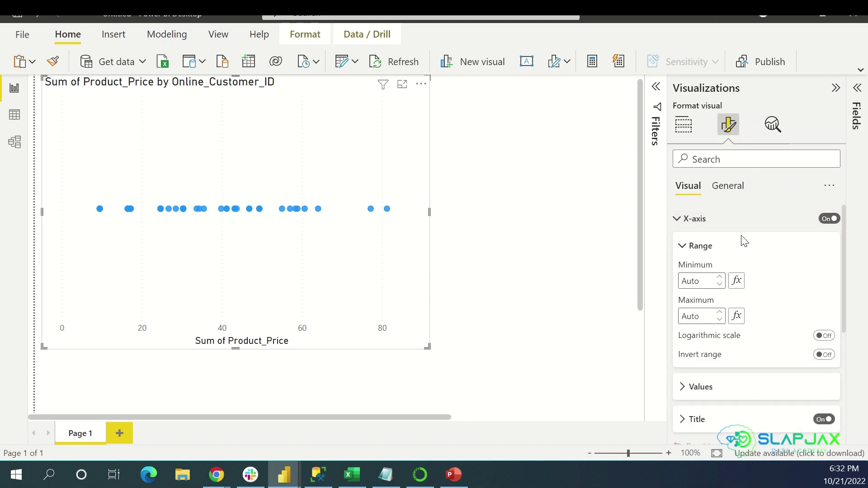
click(742, 222)
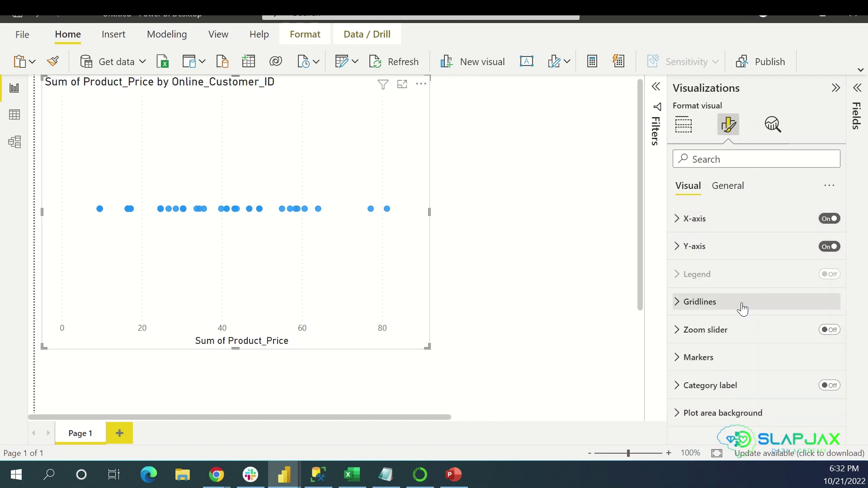
Set the scatter chart's horizontal gridlines to the Solid style with a dark recent color
click(742, 302)
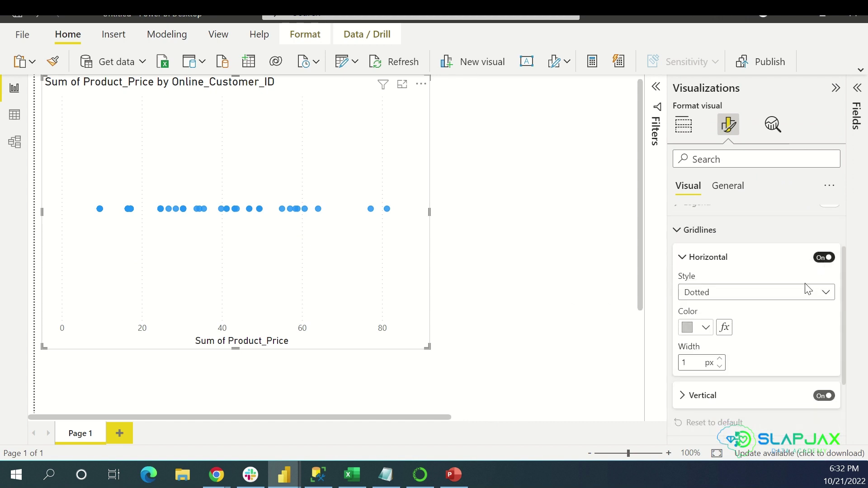
click(741, 293)
click(715, 324)
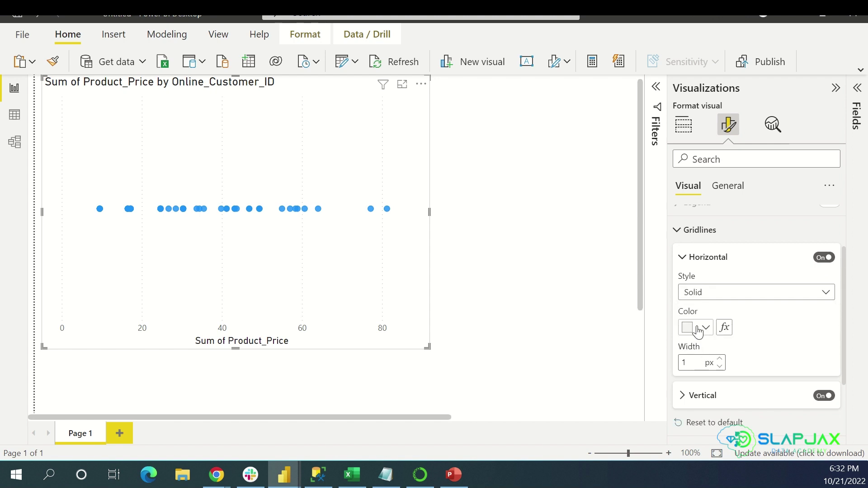
click(698, 327)
click(609, 269)
click(716, 261)
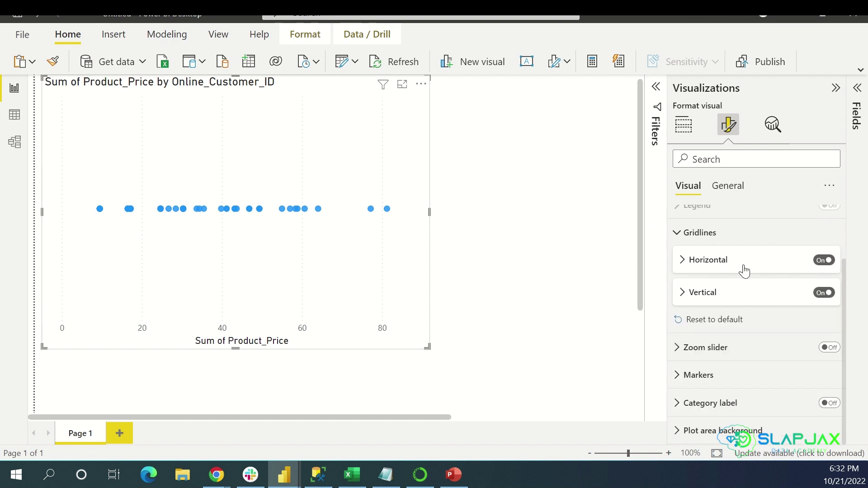
Set the vertical gridlines to the Solid style with a near-black recent color
click(737, 296)
click(722, 329)
key(Escape)
click(705, 363)
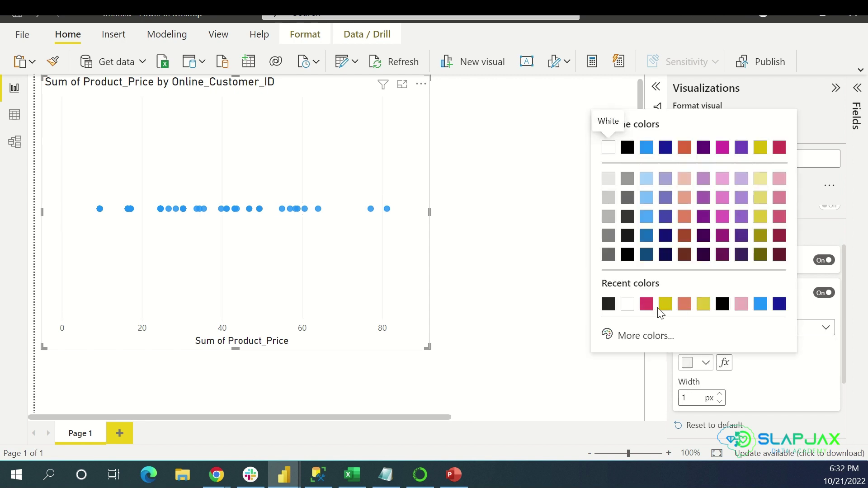
click(608, 304)
Try a width of 4 px for the vertical gridlines and return it to 1 px
click(720, 394)
click(719, 395)
click(720, 394)
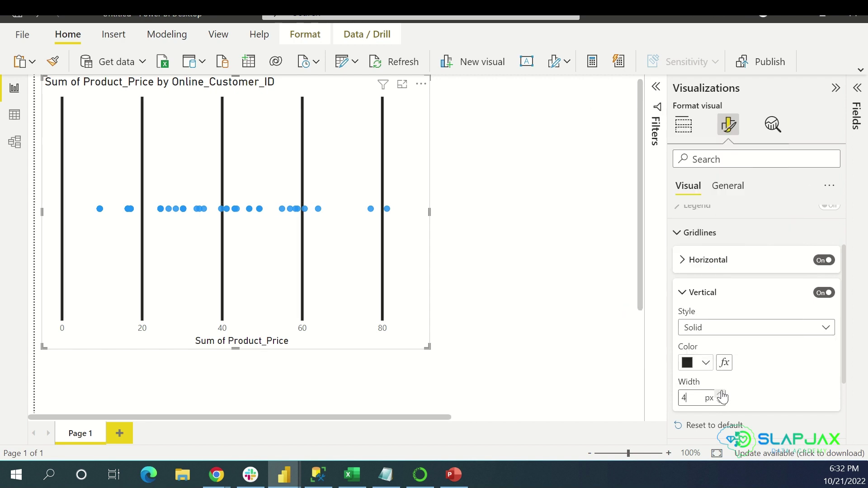
click(719, 401)
click(720, 402)
click(720, 401)
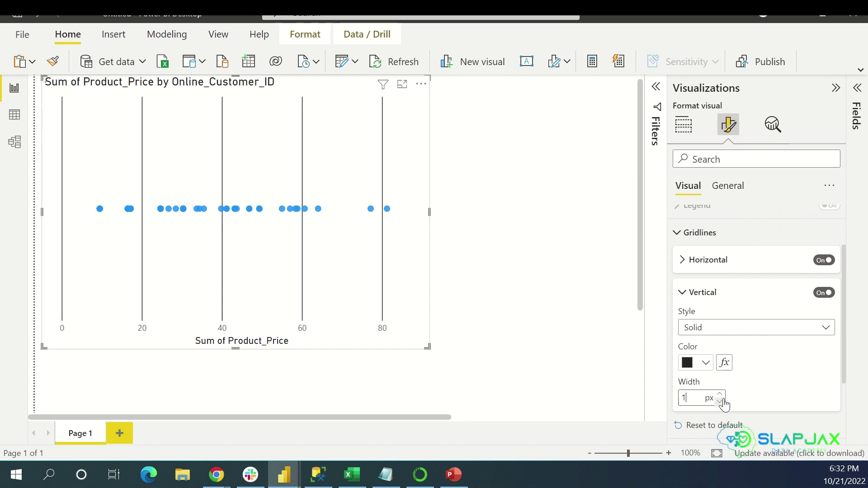
Change the vertical gridlines' style to Dashed
scroll(759, 357, down, 2)
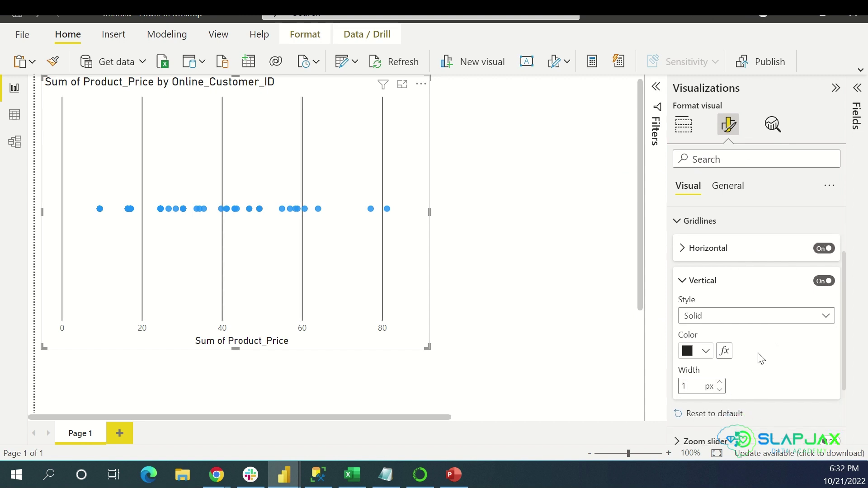
scroll(758, 358, up, 2)
click(745, 332)
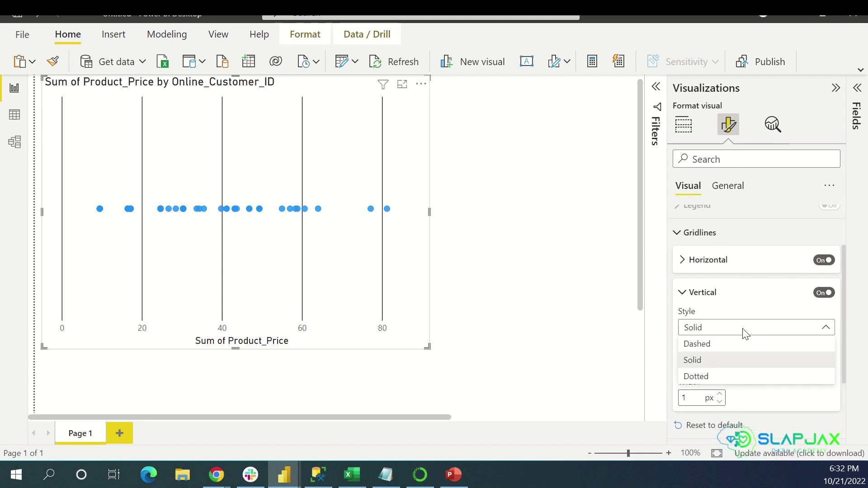
click(723, 360)
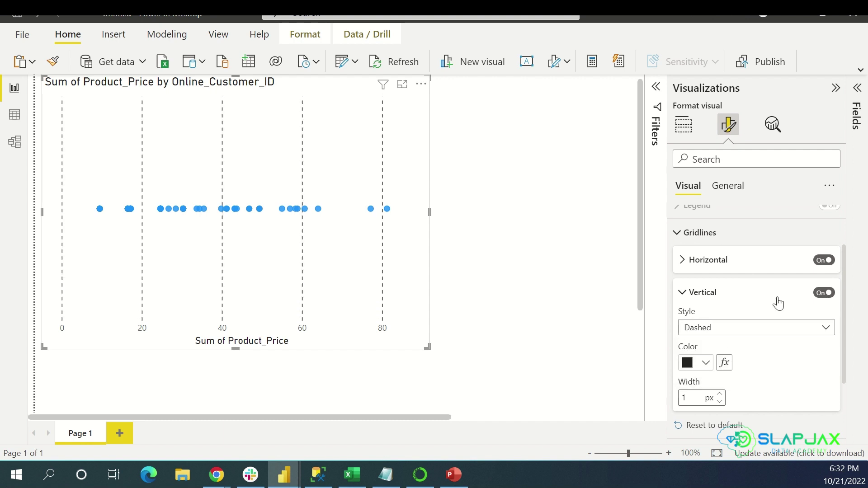
Turn on category labels for the scatter chart's points
scroll(748, 317, down, 2)
scroll(748, 334, down, 1)
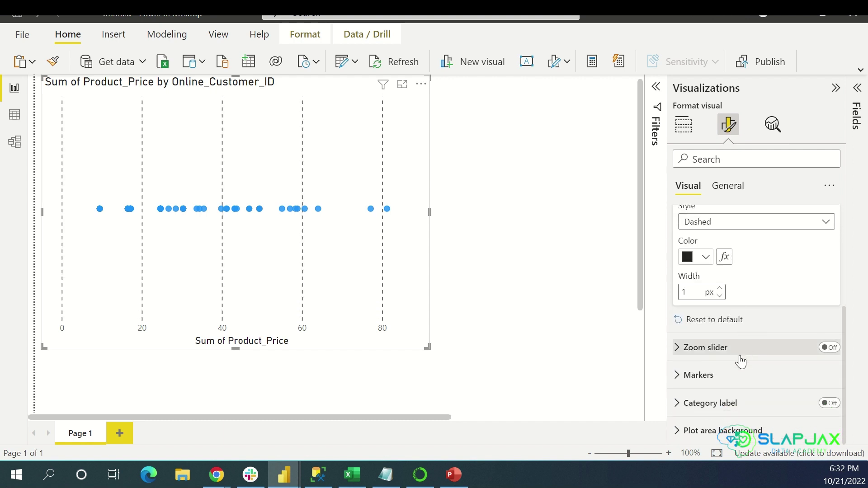
click(739, 403)
scroll(739, 384, down, 2)
click(829, 330)
scroll(769, 362, down, 1)
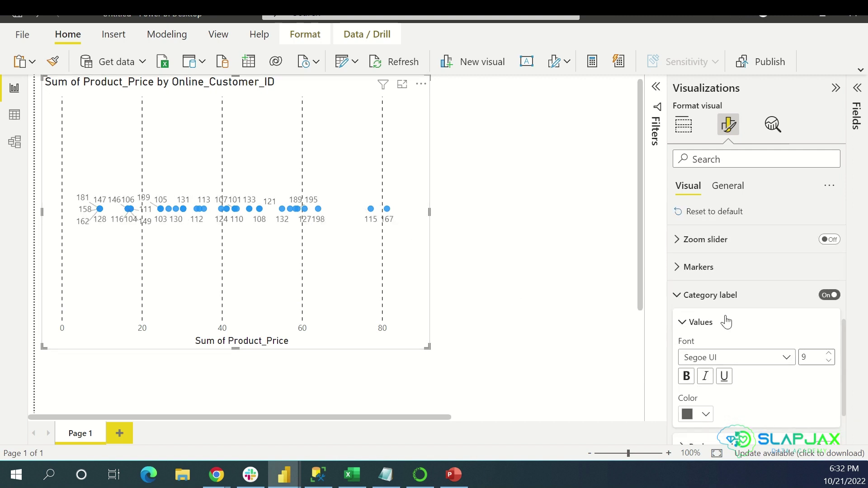
click(692, 322)
click(696, 315)
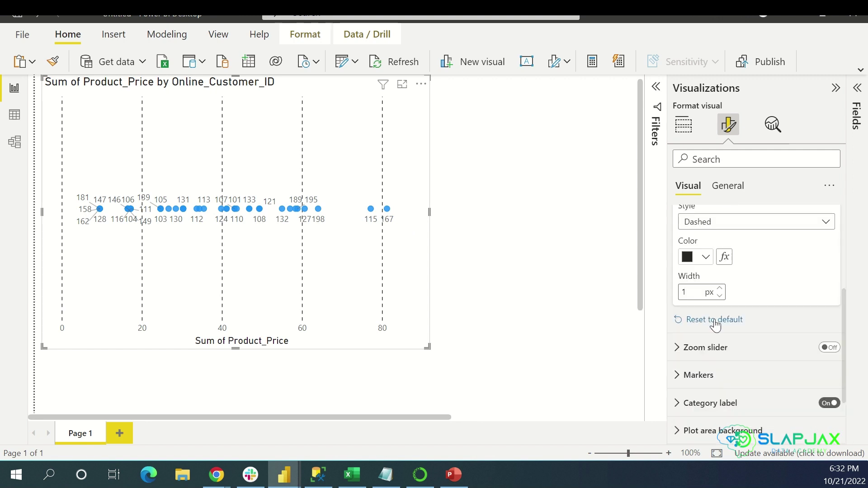
Collapse the gridline settings and check the scatter chart's plot area background options
scroll(724, 253, up, 2)
click(720, 258)
click(683, 236)
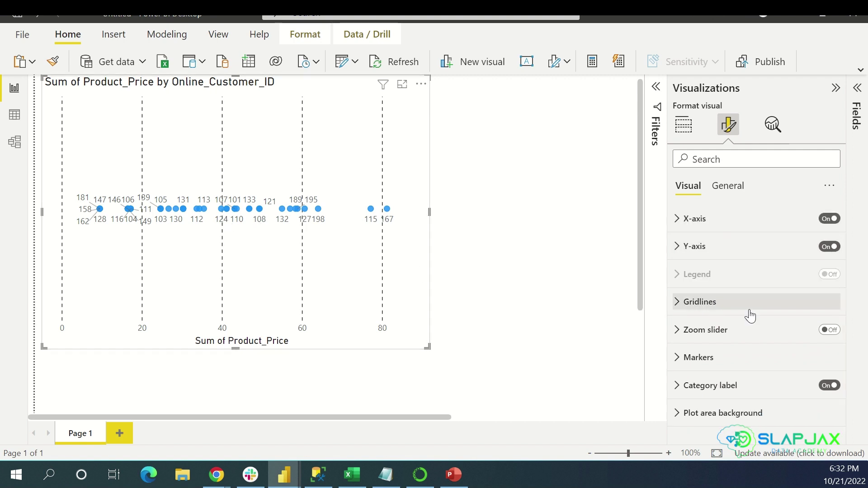
click(725, 413)
scroll(725, 384, down, 2)
click(733, 340)
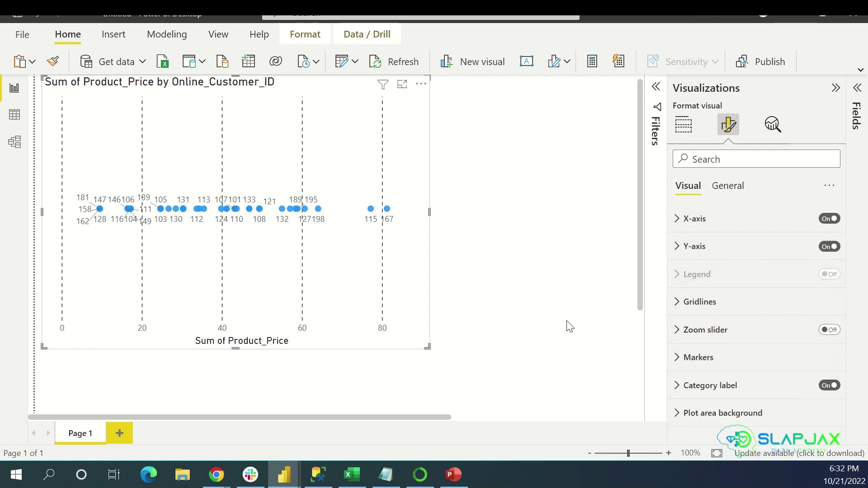
Undo the latest scatter chart formatting and replace the chart with an empty card visual
key(ctrl+z)
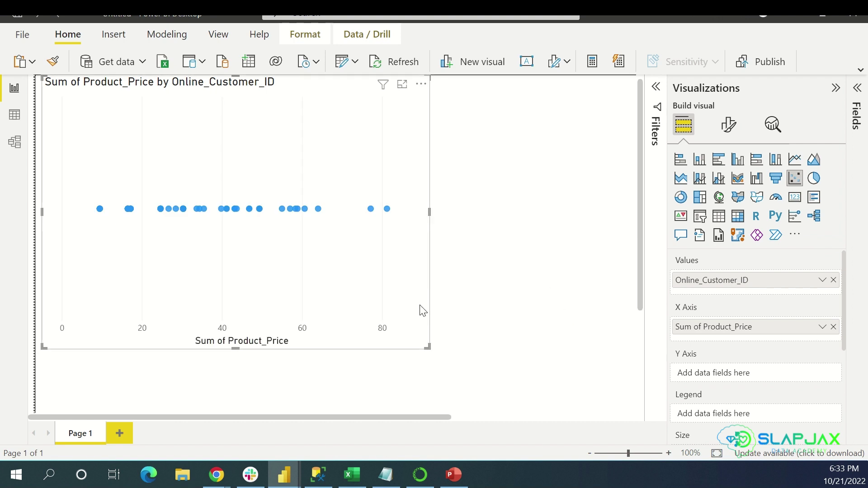
key(Delete)
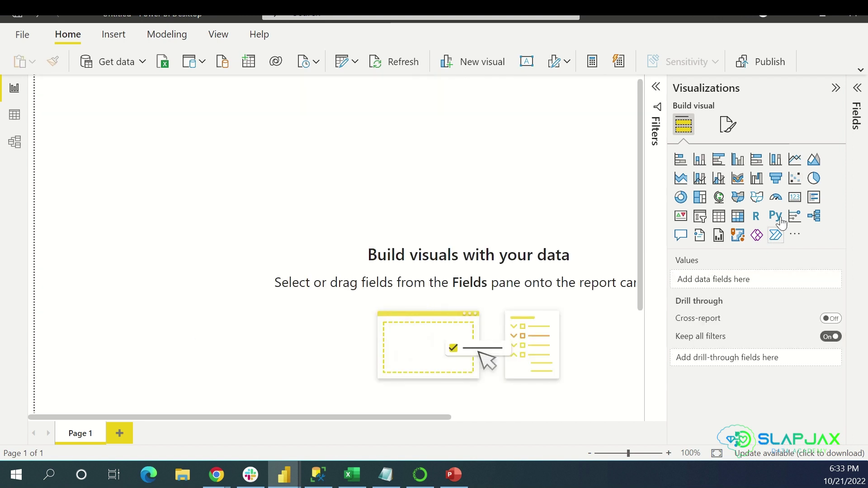
click(795, 197)
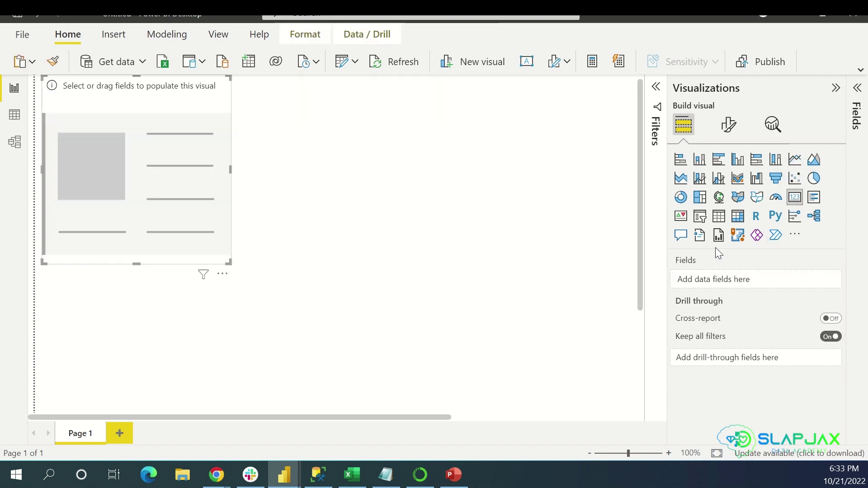
Add Product_Weight from the Product table to the card visual
click(859, 95)
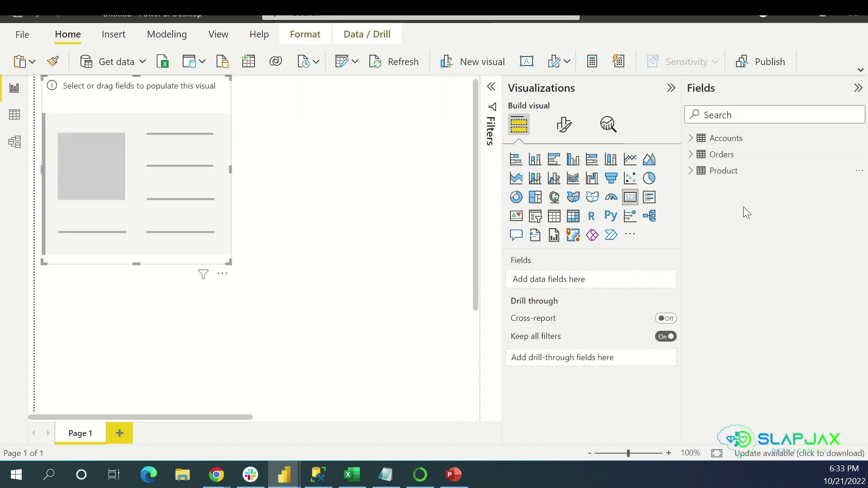
click(690, 154)
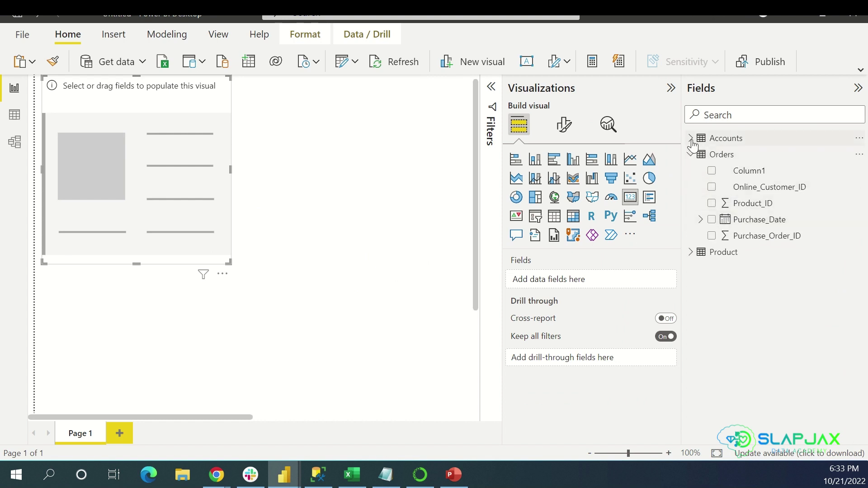
click(691, 138)
click(690, 350)
scroll(724, 350, down, 1)
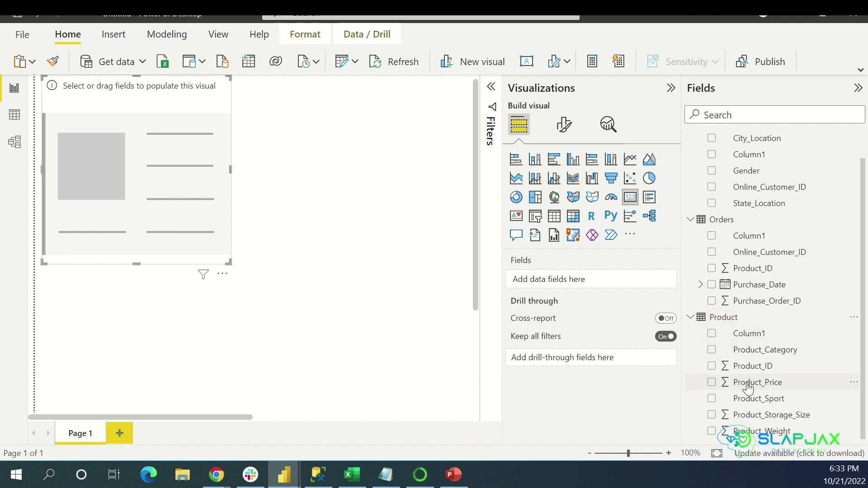
drag(753, 431, 205, 195)
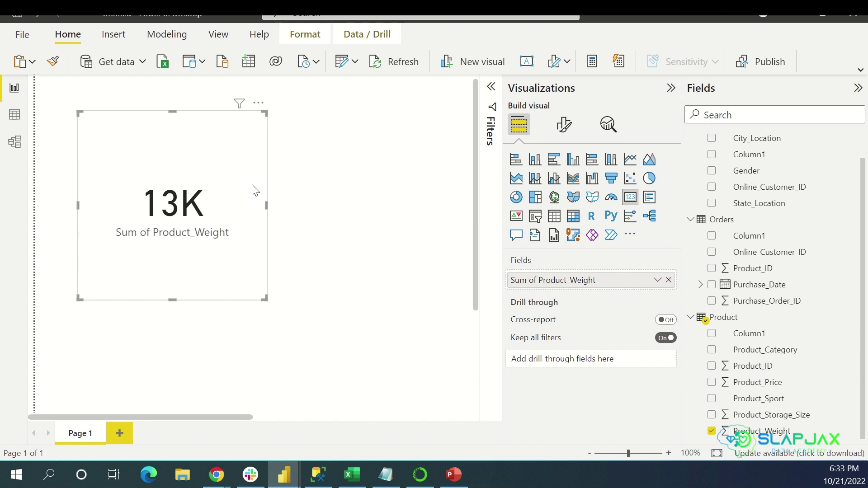
Delete the Product_Weight card from the report page
key(Delete)
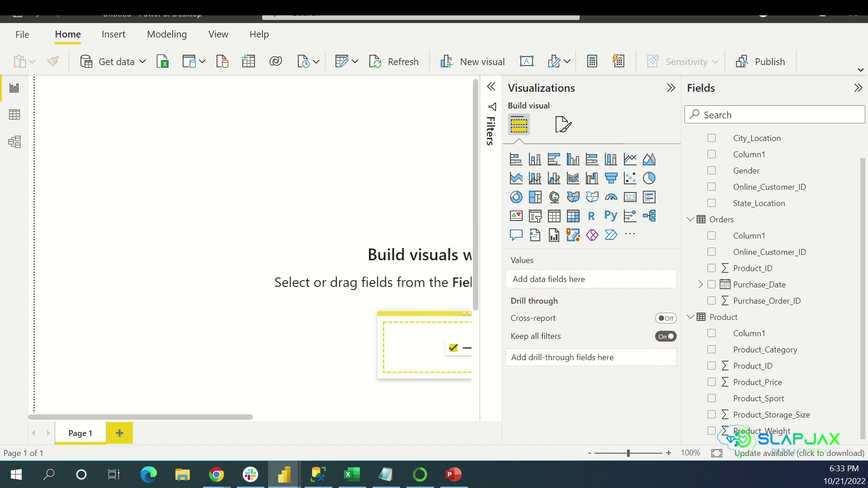
scroll(433, 265, down, 1)
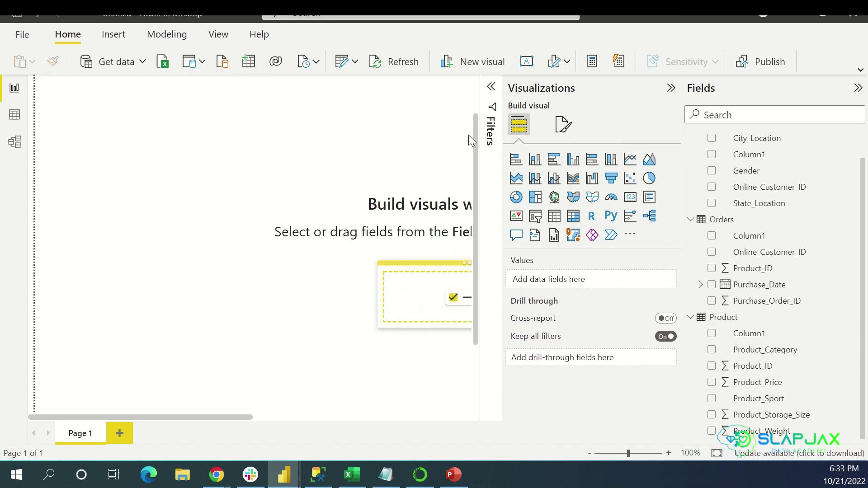
scroll(290, 377, up, 1)
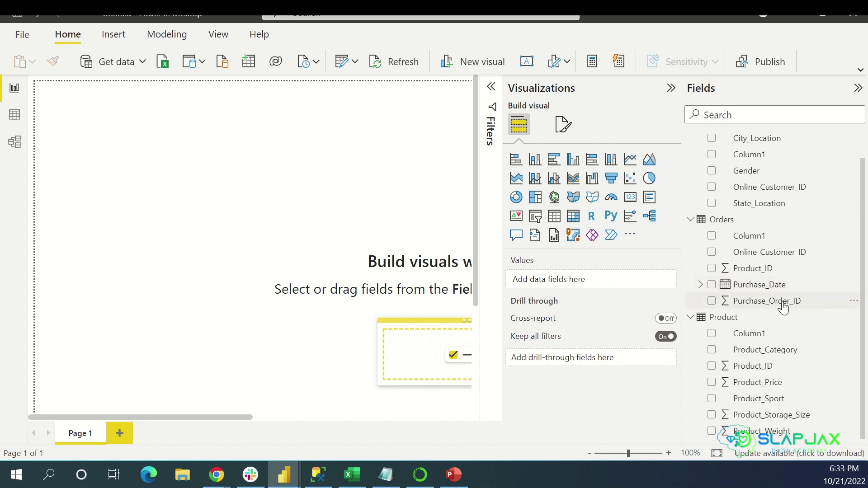
Build a line chart of Purchase_Order_ID count by Purchase_Date from the Orders table and widen it to about twice its width
click(752, 304)
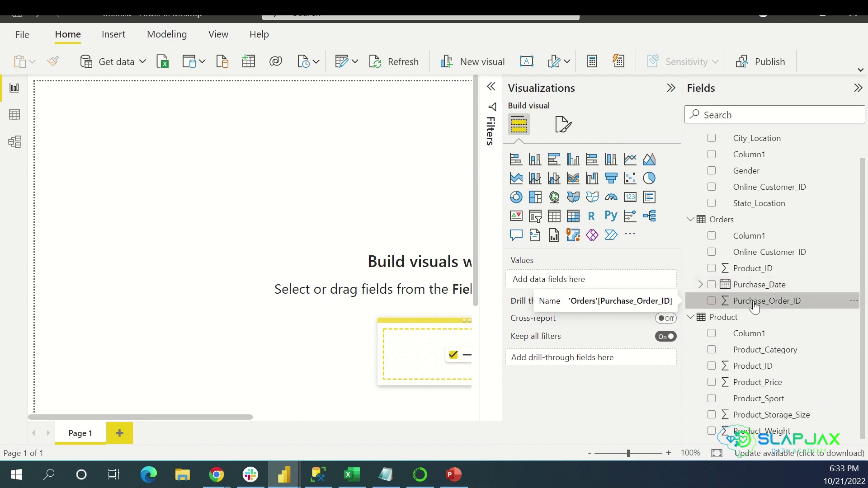
click(711, 301)
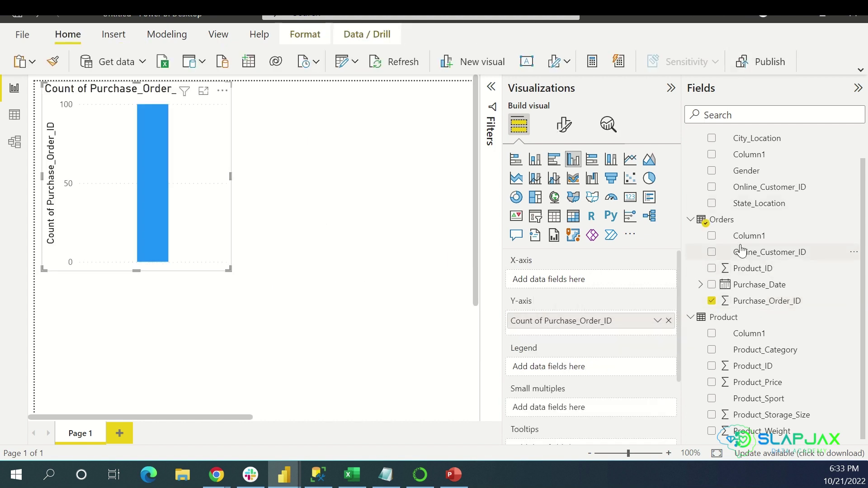
click(712, 286)
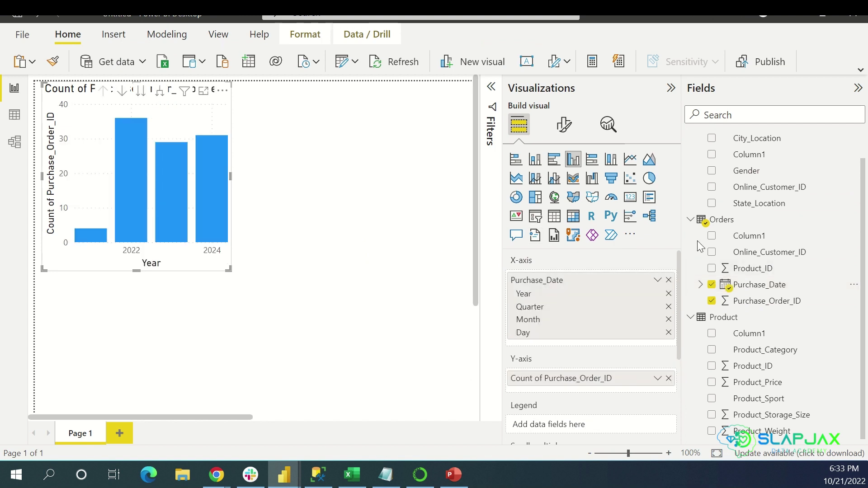
click(630, 159)
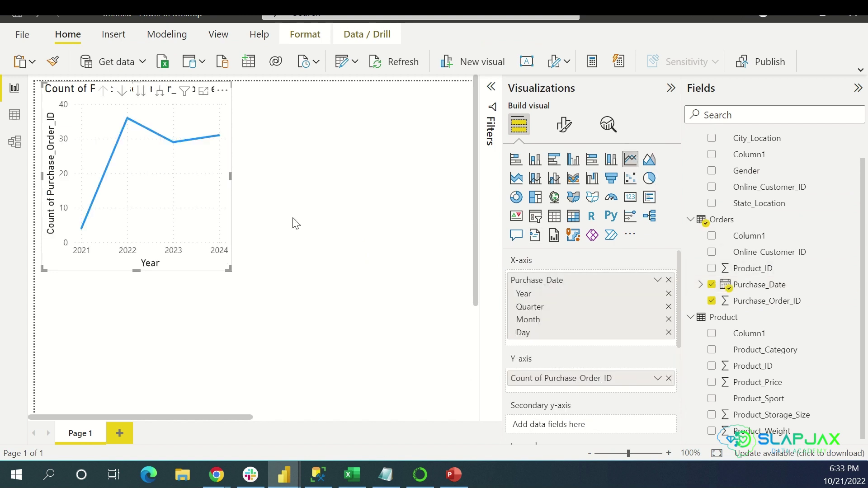
drag(231, 173, 429, 210)
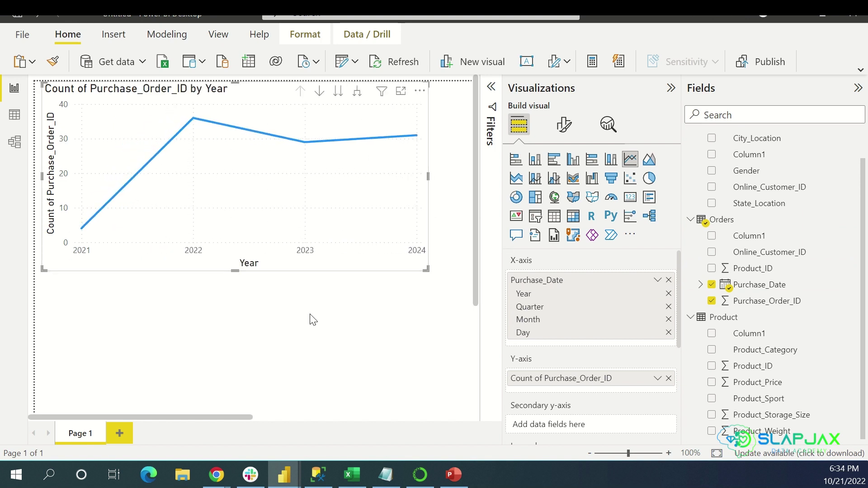
Add a slicer below the line chart using Purchase_Date from the Orders table
click(261, 322)
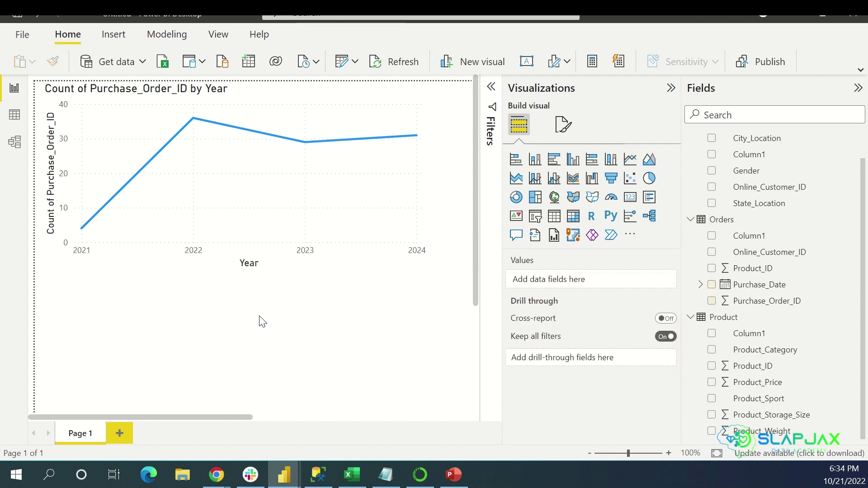
click(536, 217)
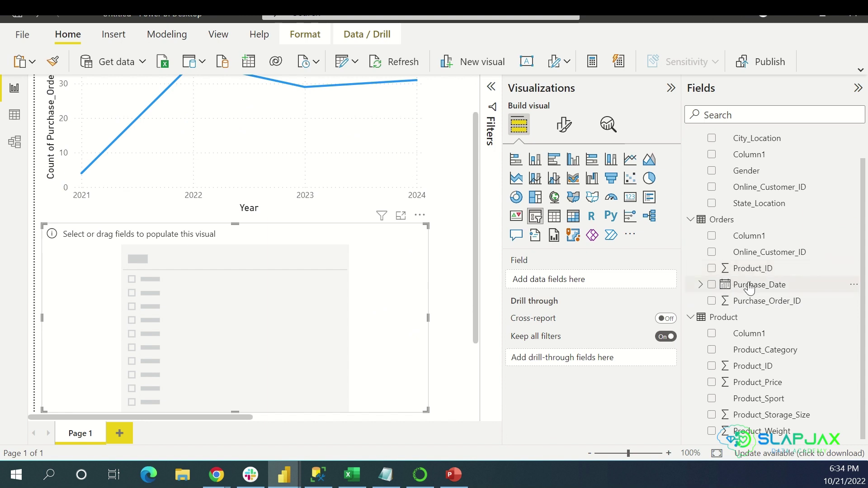
click(712, 286)
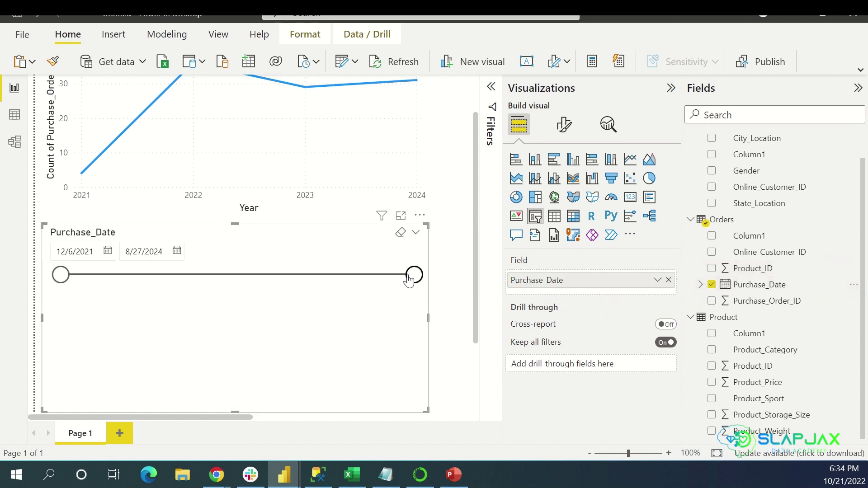
Test the Purchase_Date slicer's range handles against the line chart, keeping the full date range, and inspect the chart's 2022 point
scroll(404, 282, up, 2)
drag(414, 325, 432, 327)
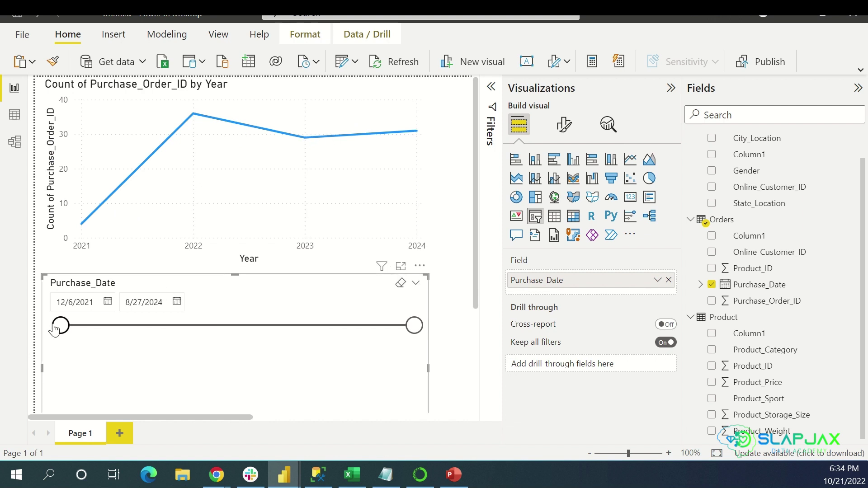
mouse_move(194, 116)
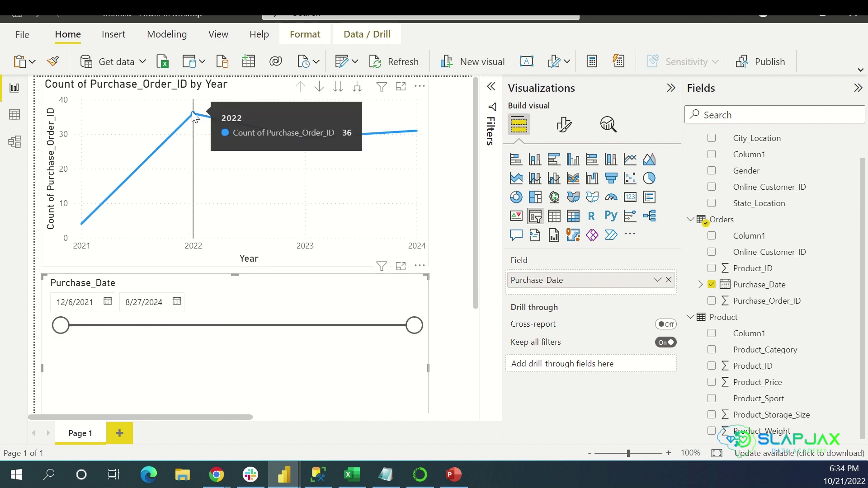
drag(60, 326, 6, 327)
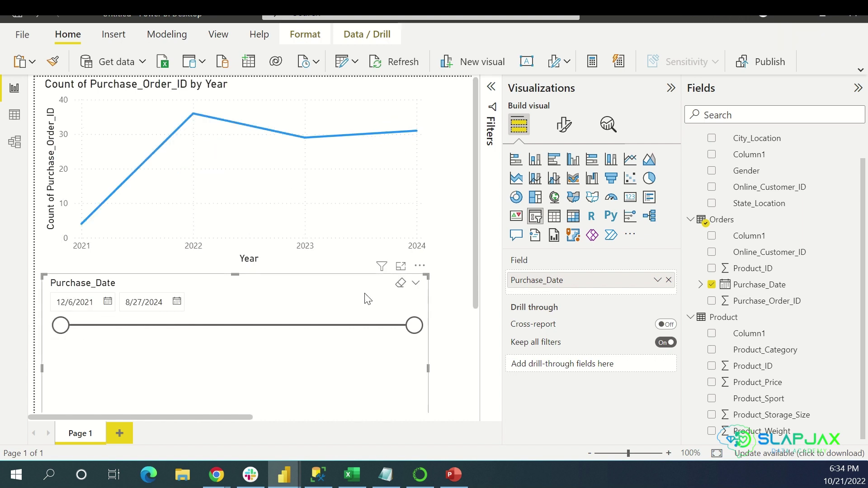
Change the Purchase_Date slicer's style to Dropdown
click(425, 278)
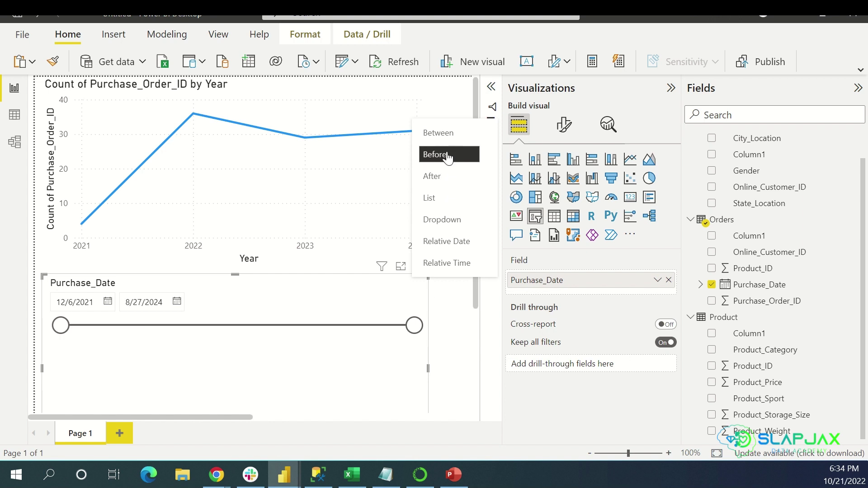
click(415, 286)
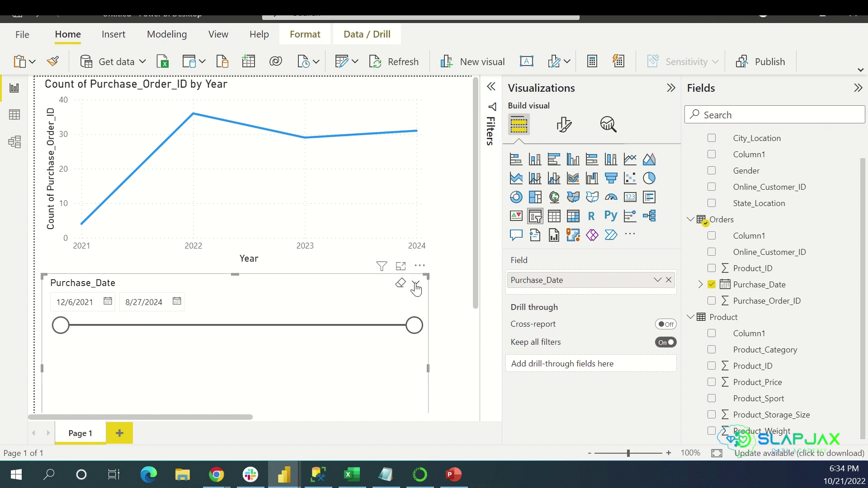
click(416, 286)
click(449, 220)
Filter the line chart with the slicer by selecting the first seven dates, from December 06, 2021 to January 24, 2022
click(262, 307)
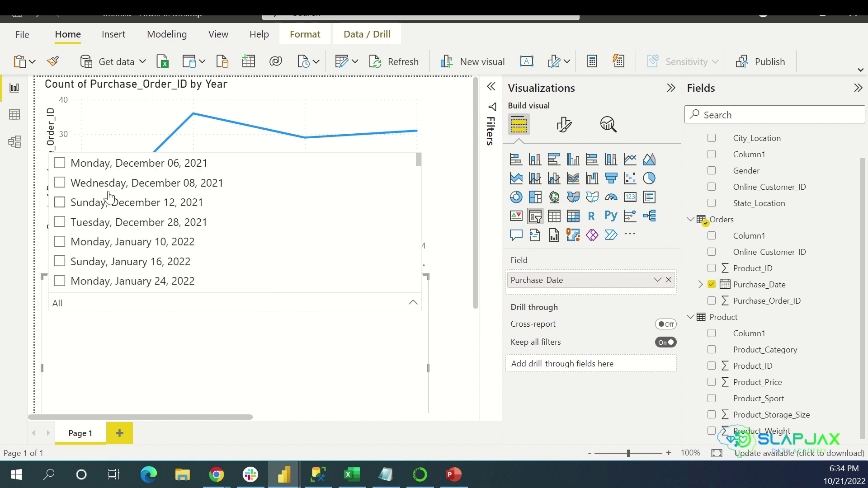
click(59, 163)
click(60, 182)
click(59, 202)
click(60, 222)
click(59, 241)
click(59, 261)
click(59, 281)
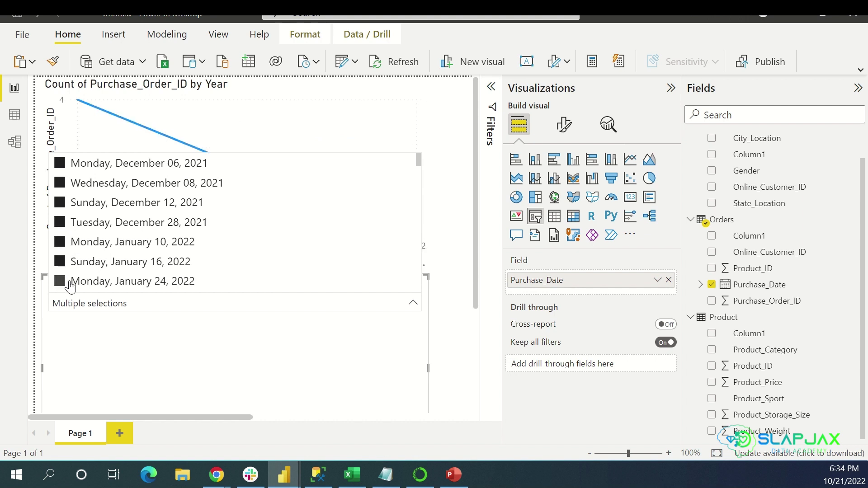
click(413, 303)
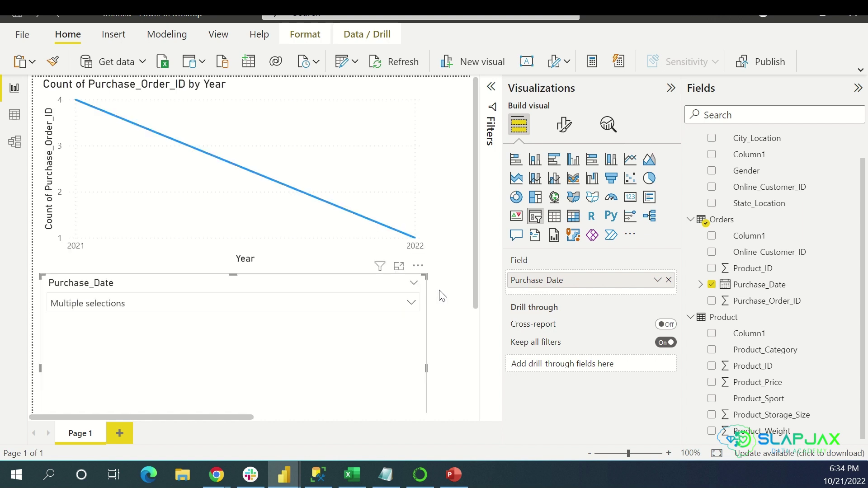
Clear every selected date in the Purchase_Date slicer to show all data again
click(411, 302)
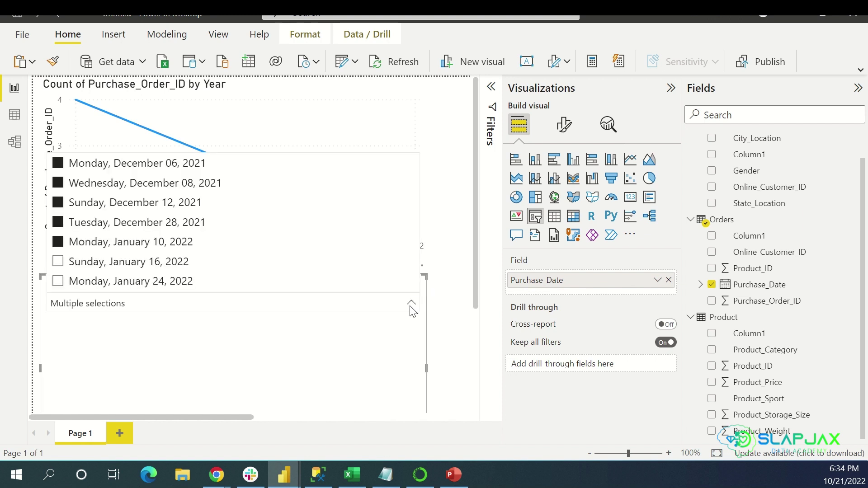
click(58, 242)
click(58, 222)
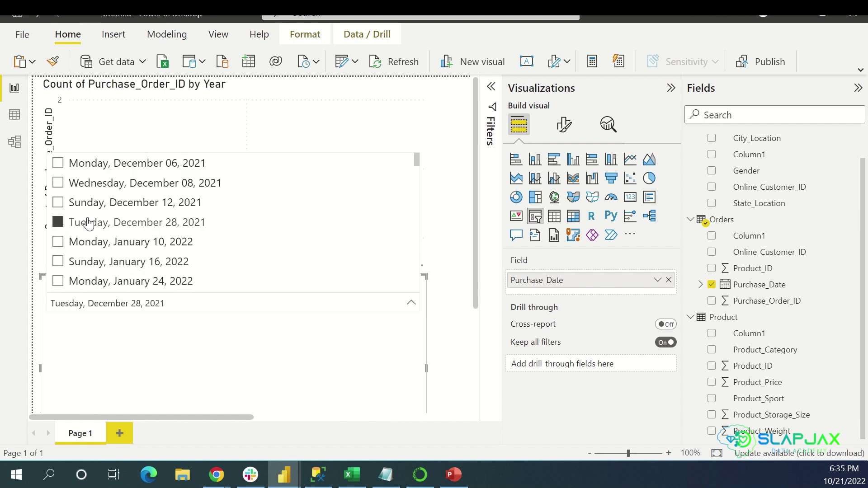
click(59, 224)
click(443, 320)
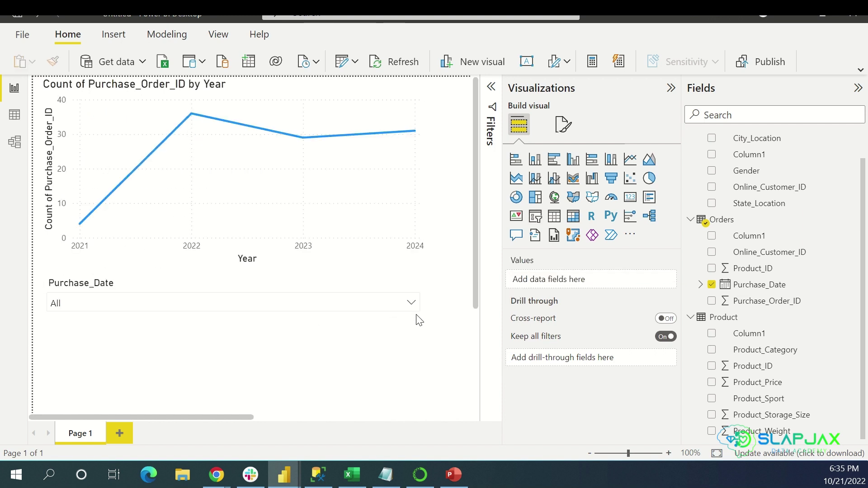
Remove Quarter and Day from the line chart's Purchase_Date hierarchy, keeping Year and Month on the X-axis
click(341, 195)
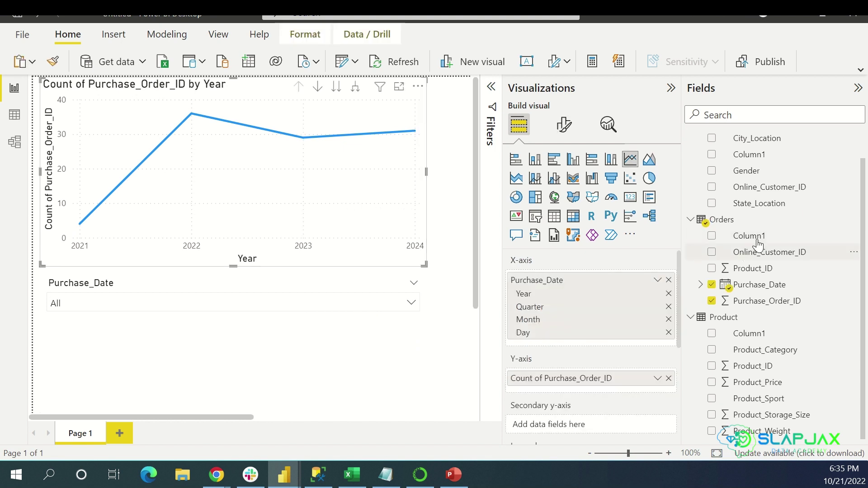
click(700, 285)
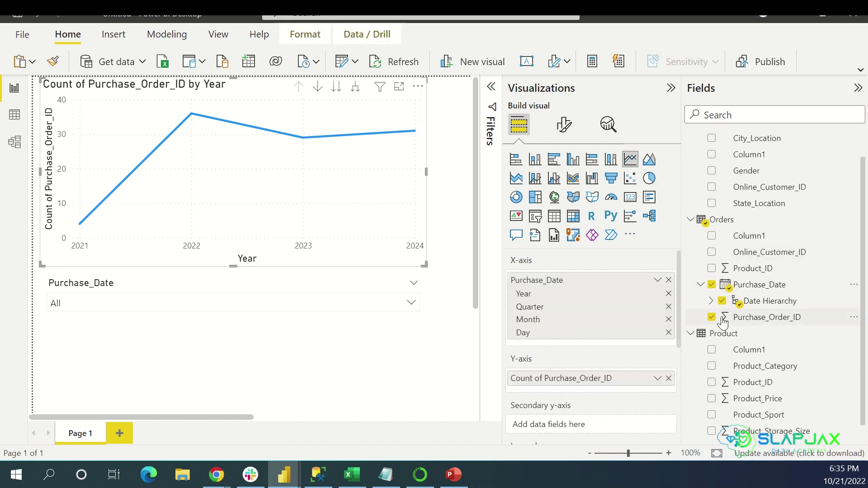
click(711, 301)
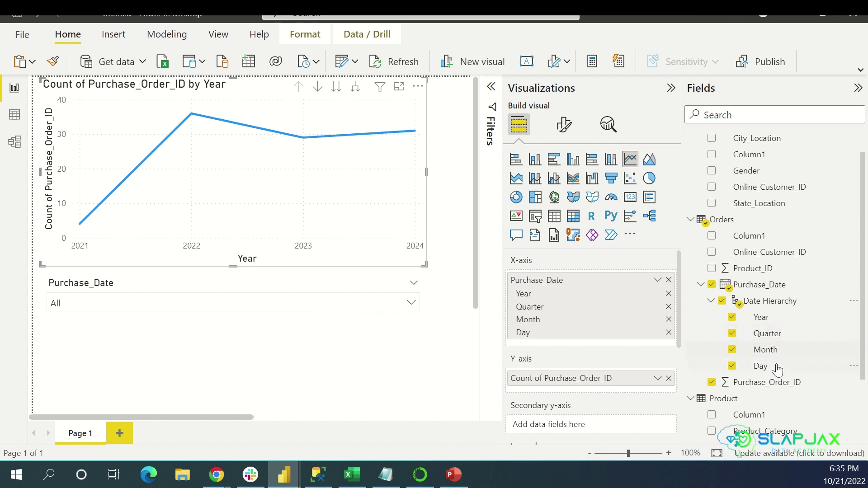
click(734, 371)
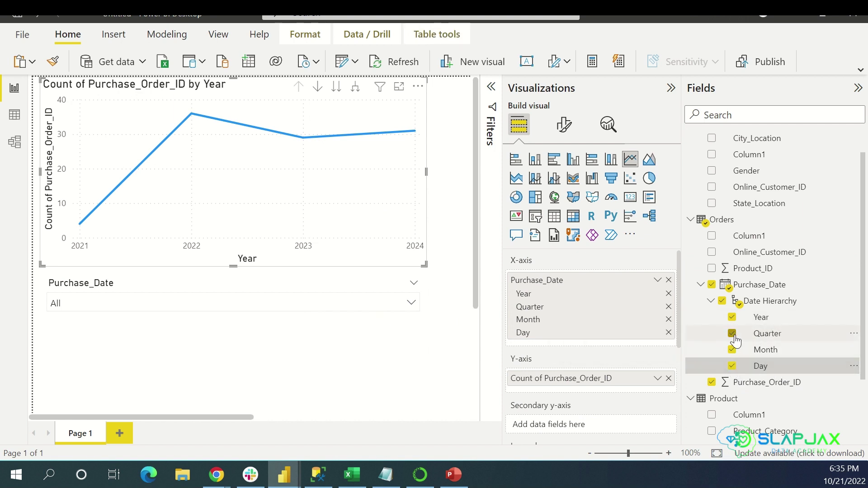
click(732, 334)
click(732, 367)
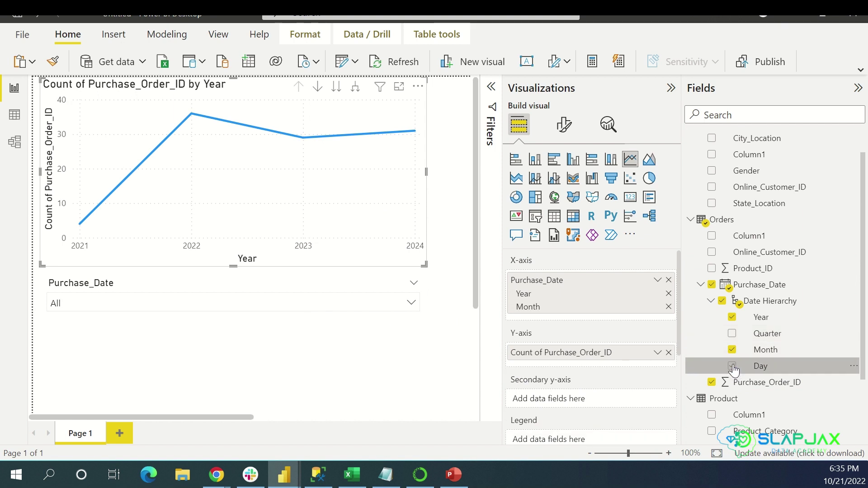
Check which date entries the Purchase_Date slicer's dropdown offers
click(854, 90)
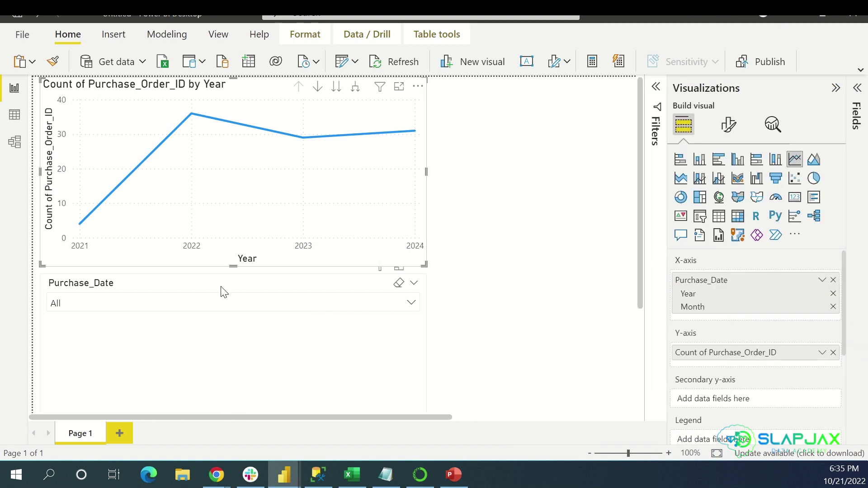
click(273, 310)
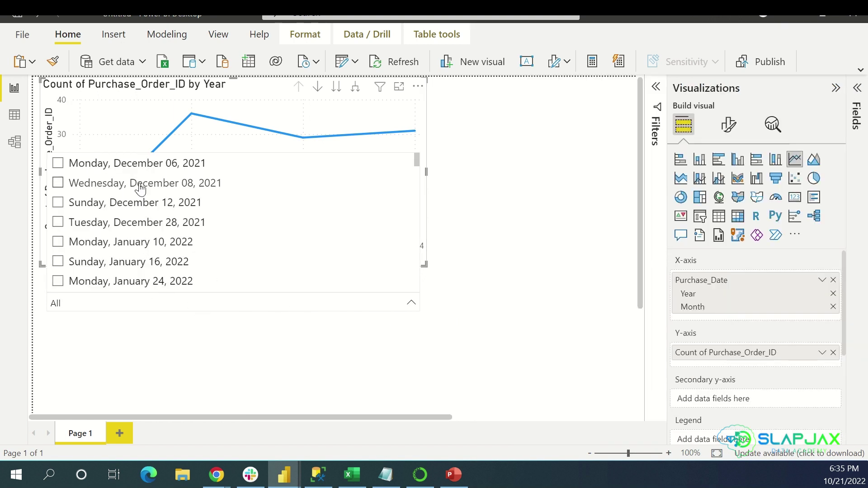
click(402, 330)
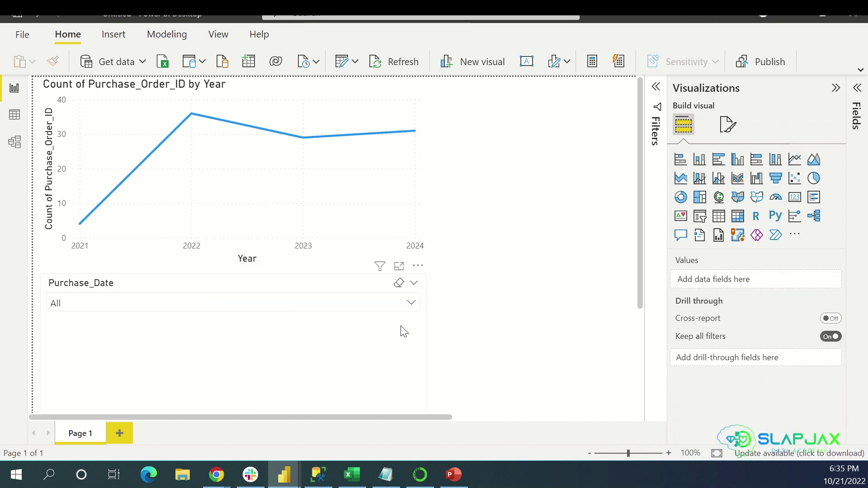
Add Year and Month from the Purchase_Date hierarchy to the slicer's fields
click(857, 89)
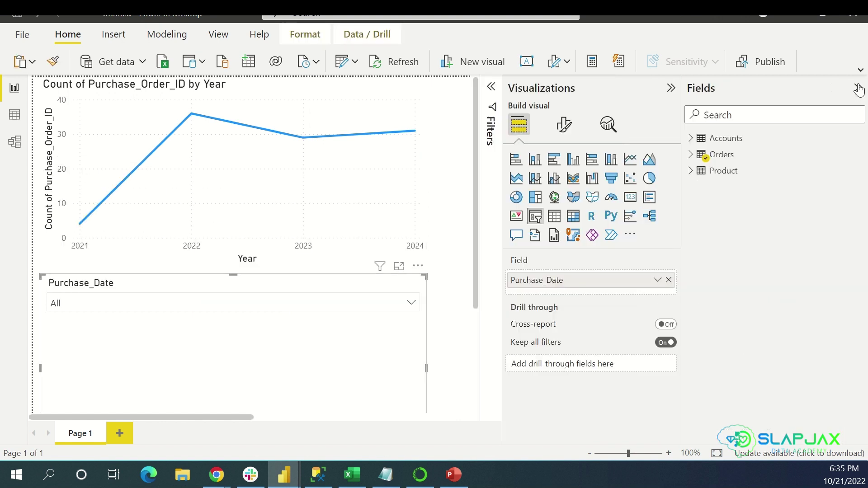
click(690, 155)
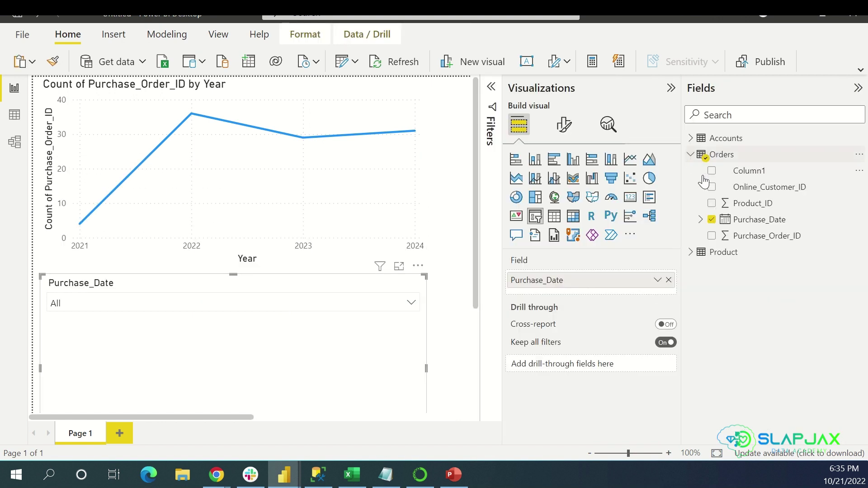
click(700, 220)
click(710, 236)
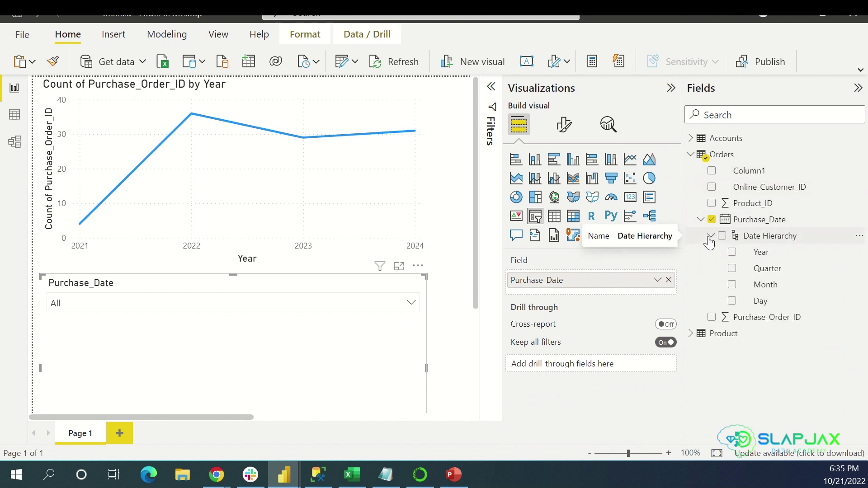
click(732, 251)
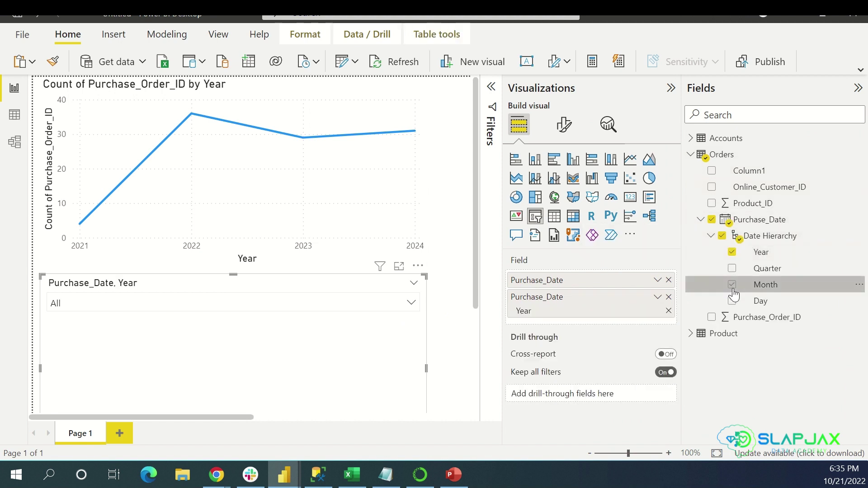
click(733, 287)
click(858, 88)
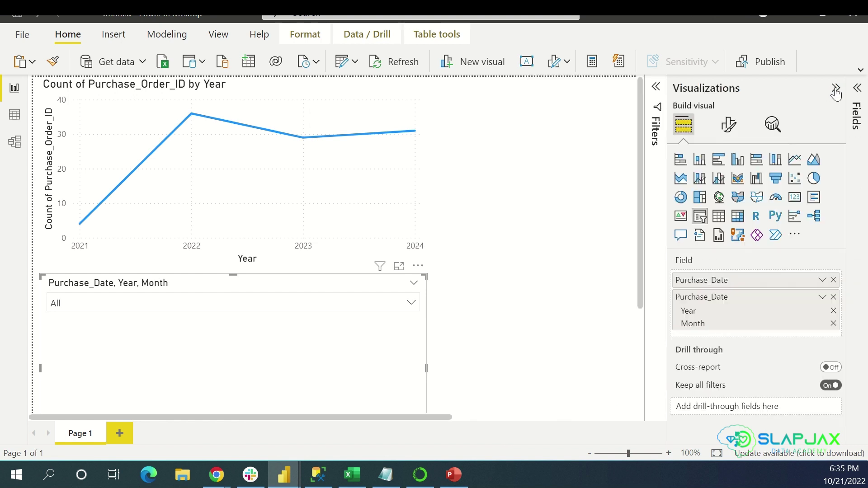
Check which entries the slicer's dropdown offers with Purchase_Date, Year and Month combined
click(835, 89)
click(410, 303)
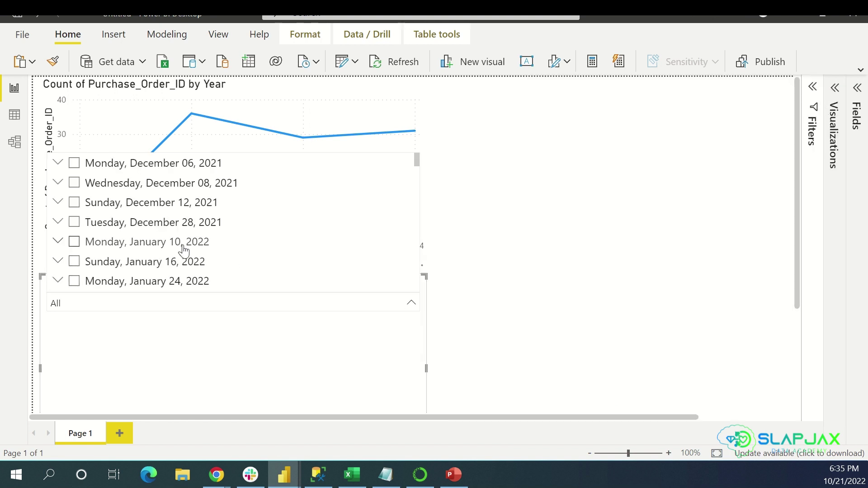
click(409, 302)
Delete the combined Purchase_Date, Year, Month slicer from the report page
click(413, 284)
click(433, 244)
scroll(287, 326, down, 4)
scroll(291, 328, up, 4)
click(343, 320)
key(Delete)
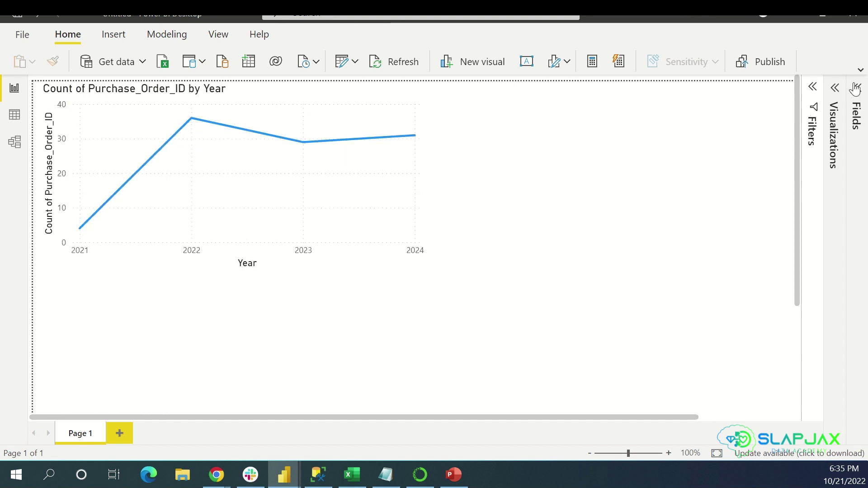
Insert a new blank slicer below the line chart
click(854, 94)
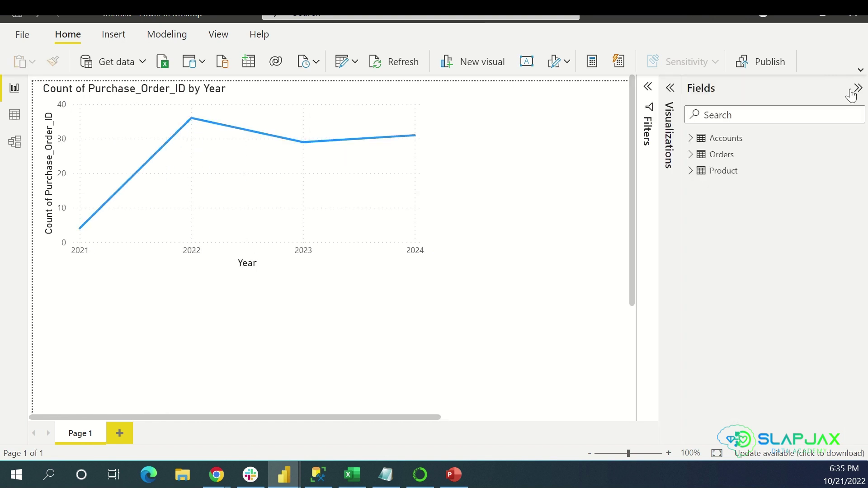
click(669, 92)
click(544, 217)
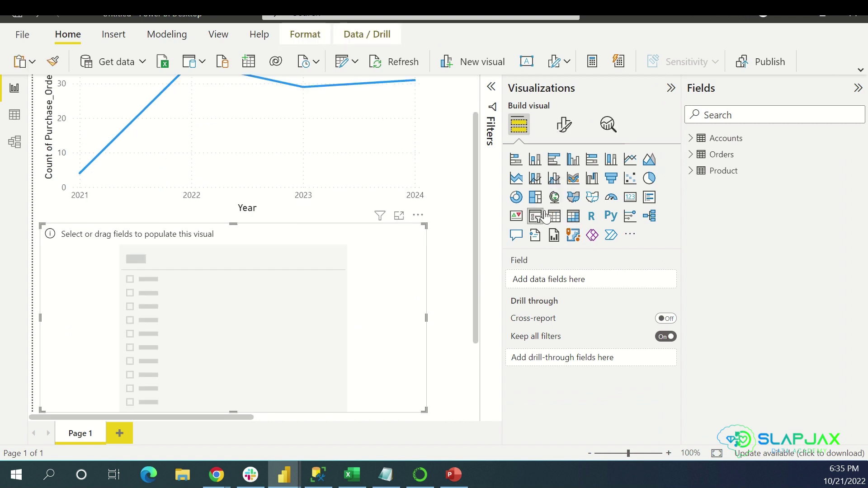
Add Year and Month from the Purchase_Date Date Hierarchy in the Orders table to the new slicer
click(696, 155)
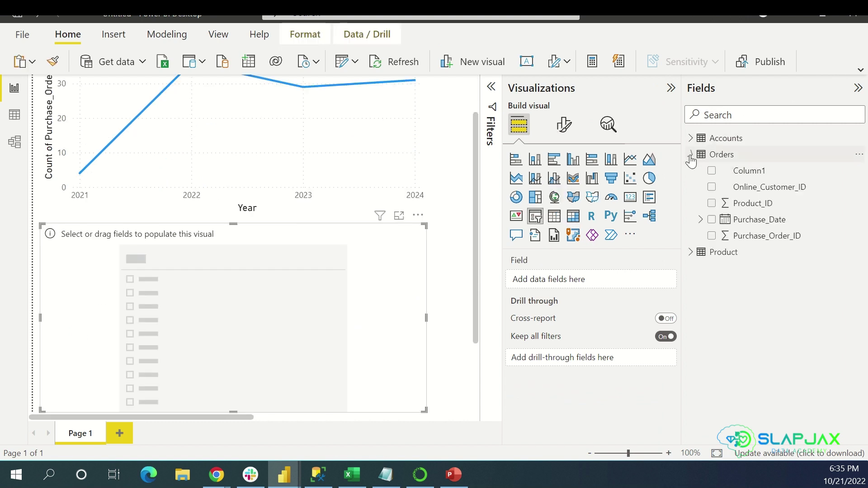
click(701, 220)
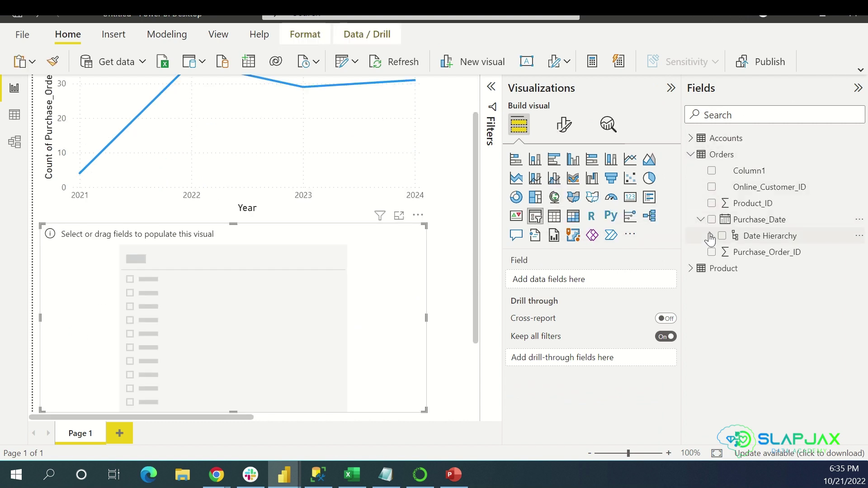
click(710, 236)
click(732, 253)
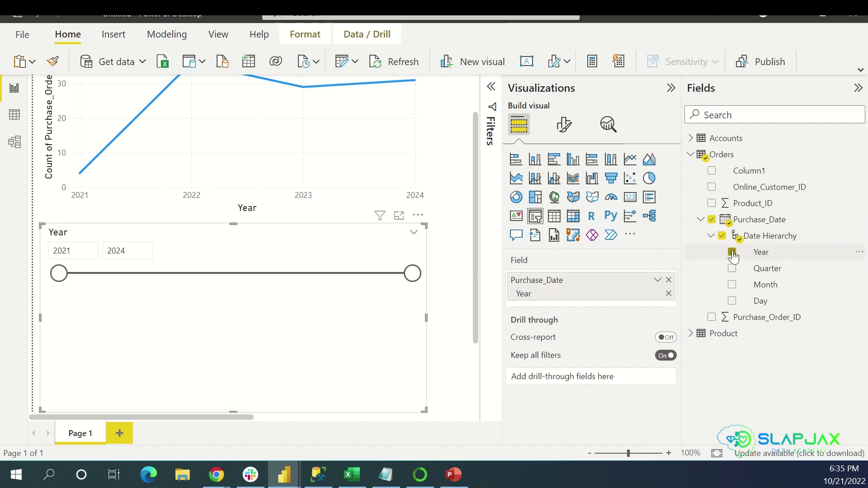
click(736, 290)
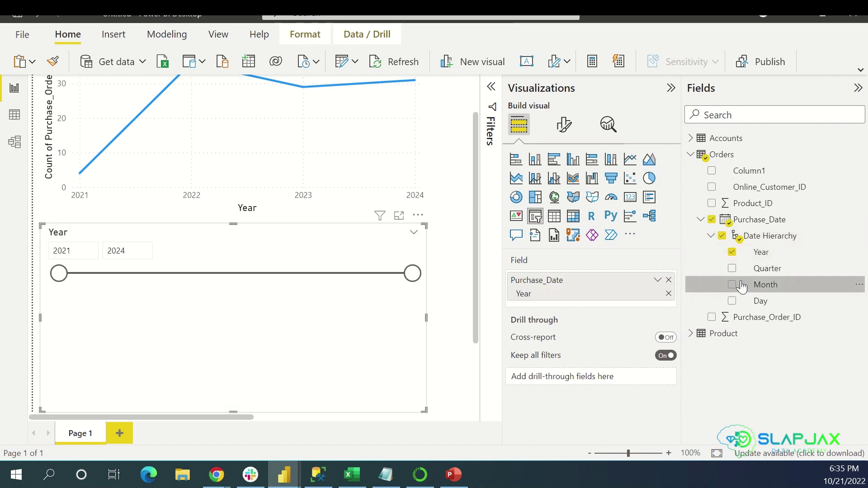
click(738, 290)
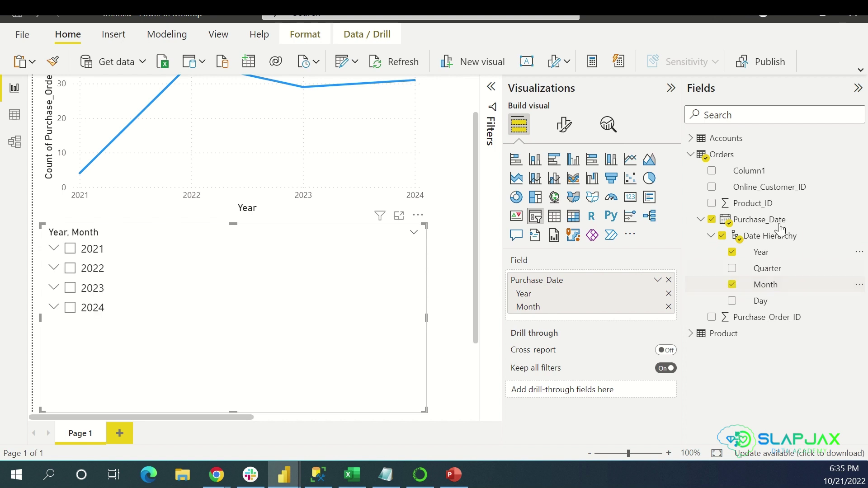
Check the months grouped under 2021 and 2022 in the slicer, leaving 2022 expanded
click(858, 88)
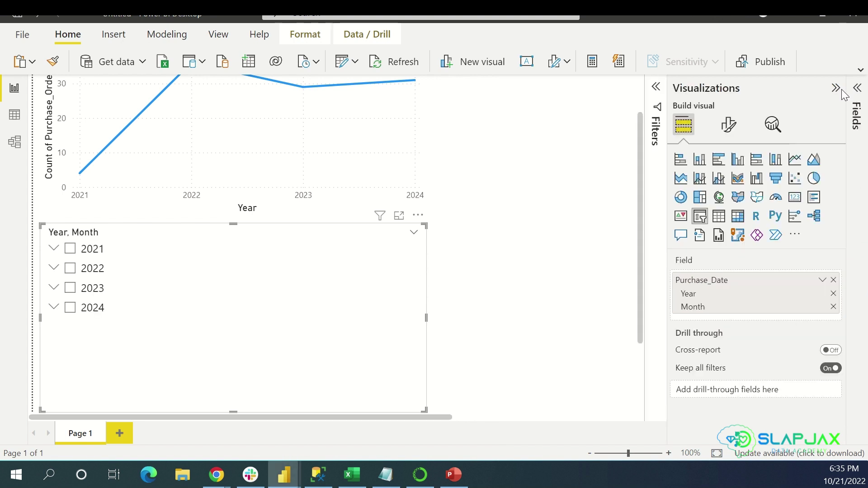
click(56, 250)
click(56, 250)
click(56, 270)
click(55, 270)
click(55, 270)
Filter the line chart by single months of 2022 in turn, ending on April, and by the whole year 2021
click(83, 288)
click(86, 308)
click(85, 328)
click(85, 347)
click(55, 269)
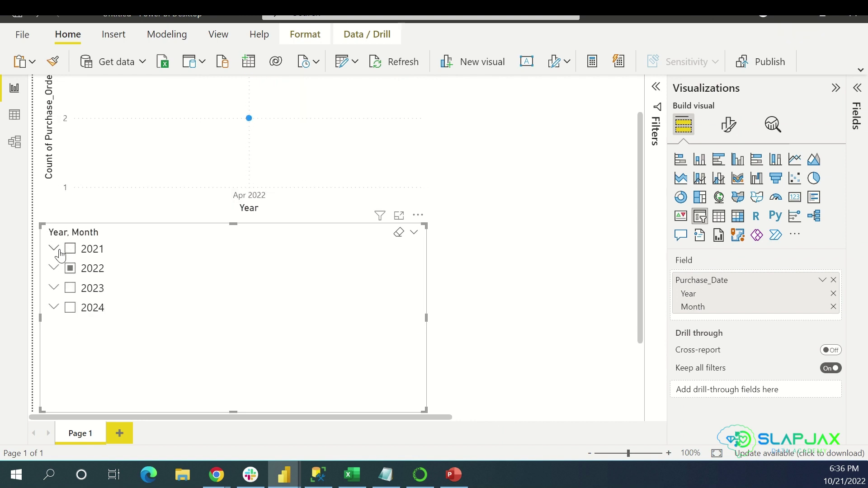
click(61, 250)
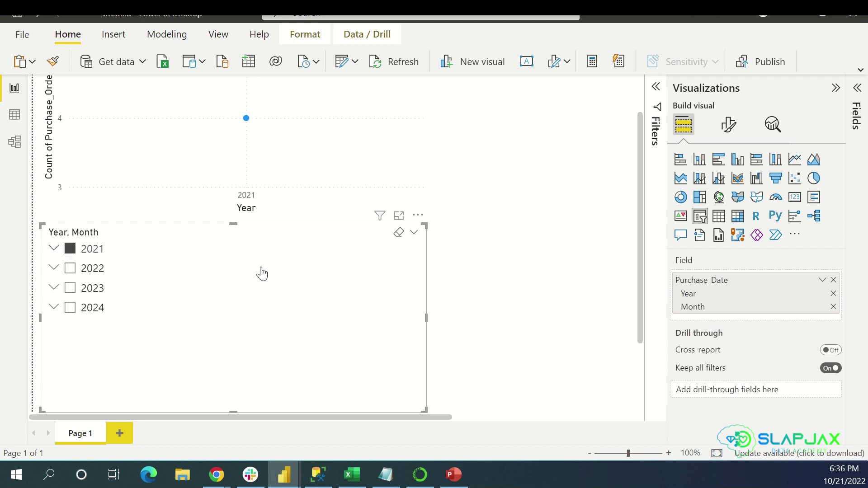
scroll(452, 240, up, 2)
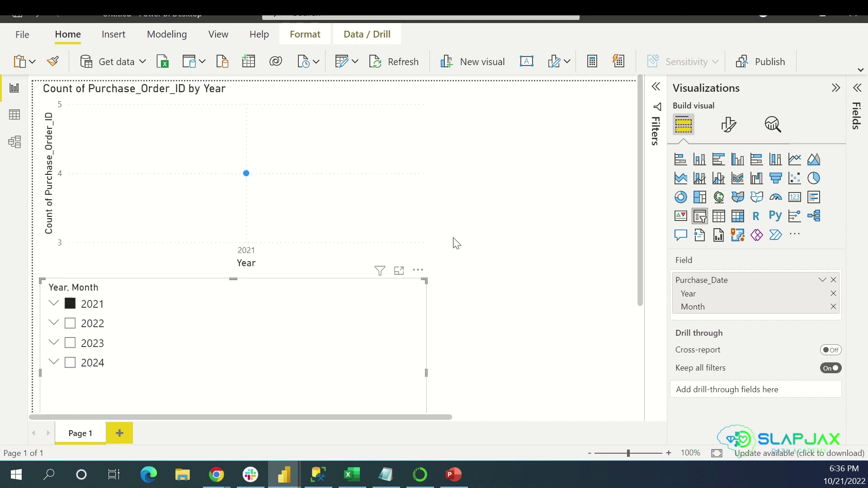
Delete the Year, Month slicer from the report page
scroll(454, 242, down, 5)
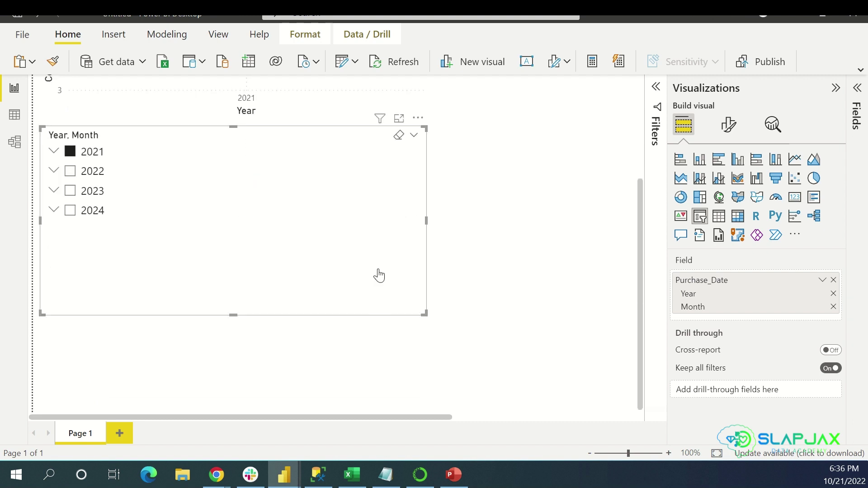
key(Delete)
scroll(407, 245, up, 5)
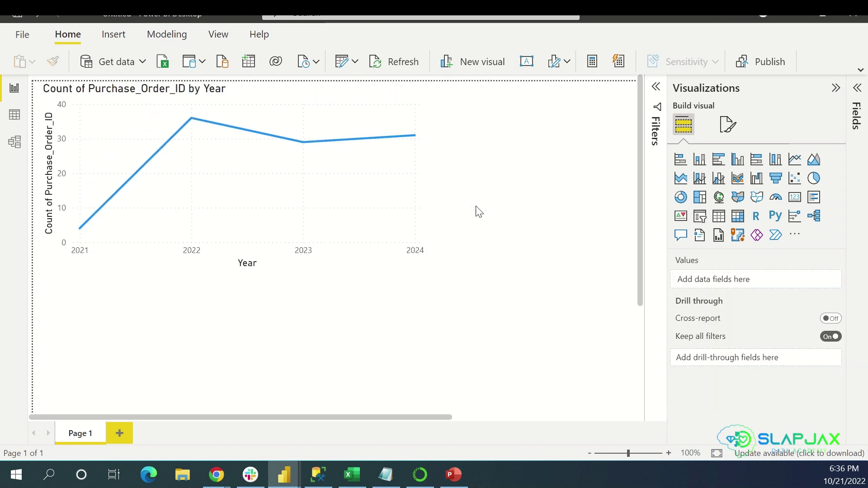
Filter the line chart at visual level so that Purchase_Date Month includes only August, September and October
click(656, 88)
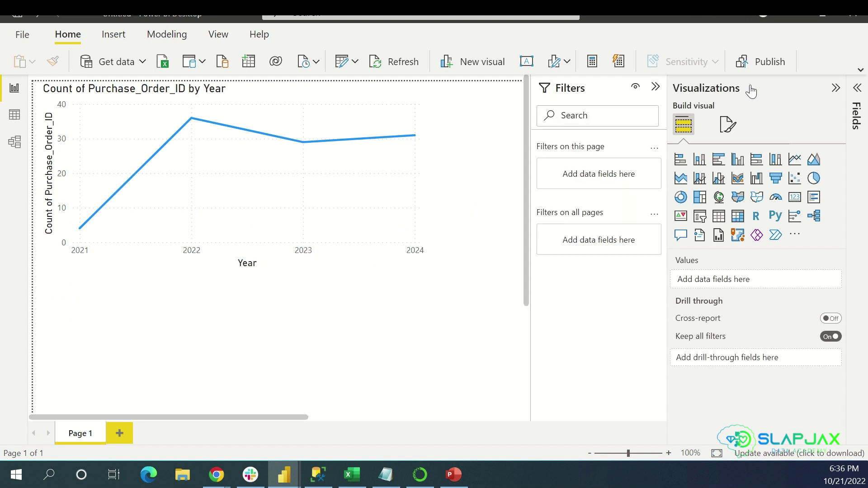
click(835, 88)
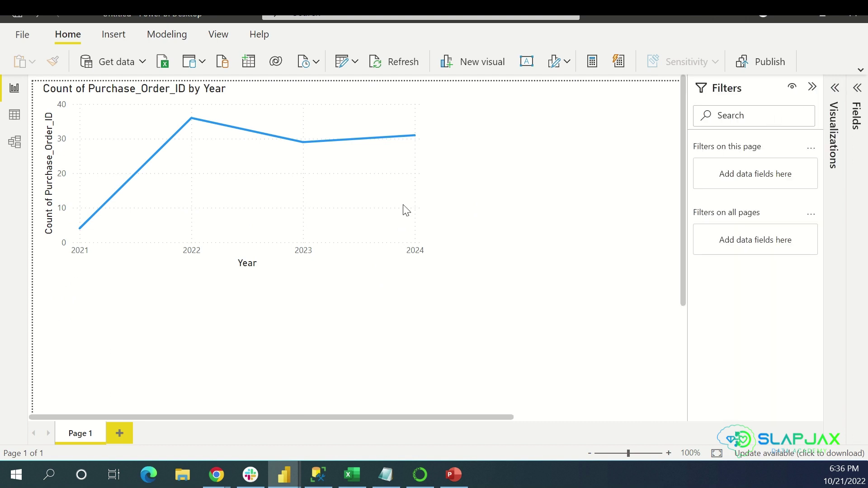
click(398, 223)
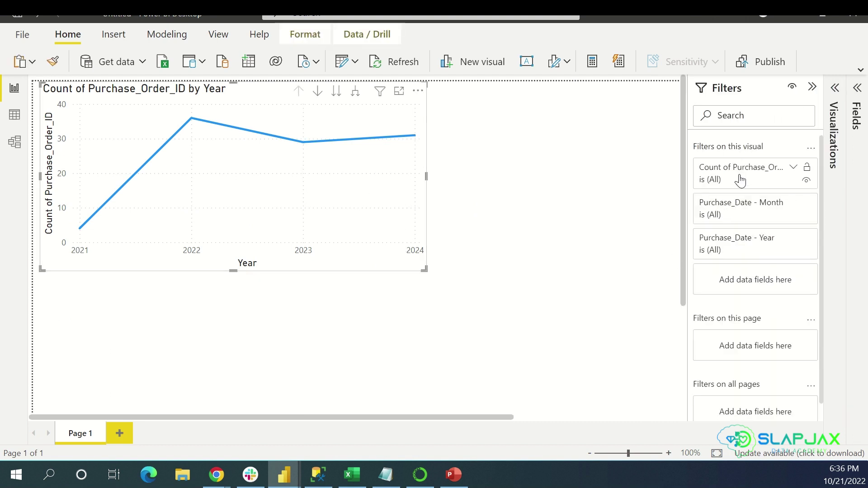
click(751, 220)
scroll(750, 306, down, 3)
click(708, 328)
click(708, 342)
click(708, 312)
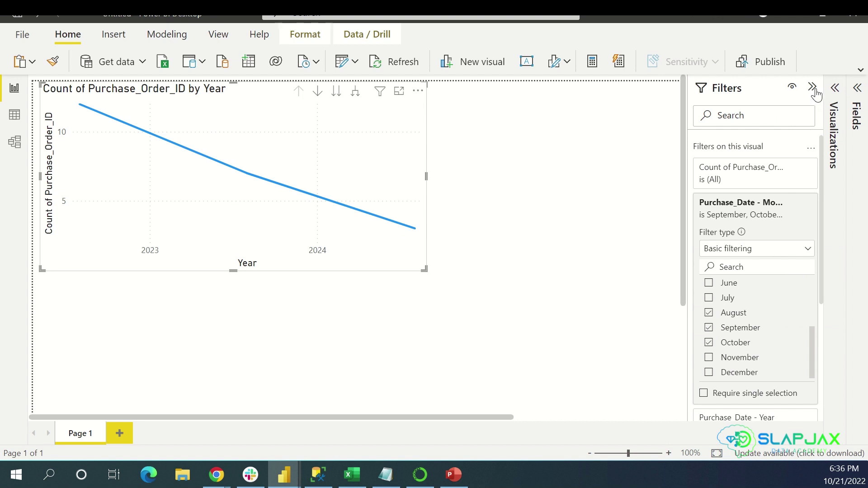
Review the filter options for the chart's Count of Purchase_Order_ID field
click(752, 188)
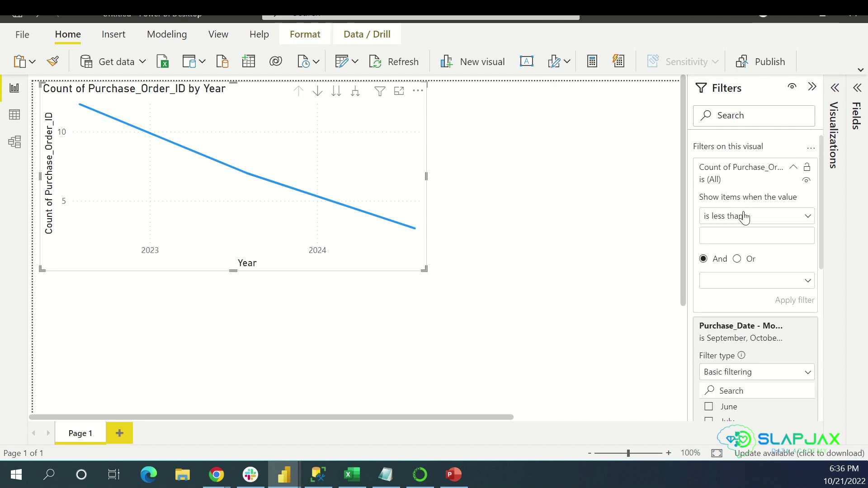
click(737, 185)
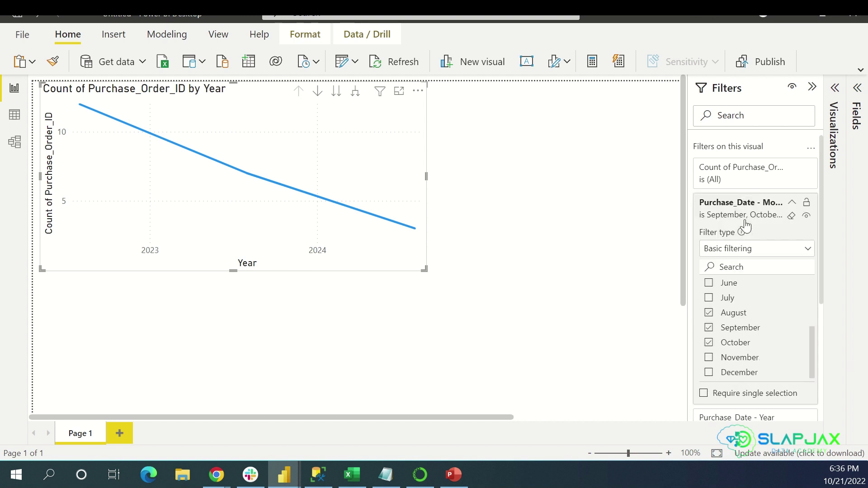
scroll(760, 231, down, 4)
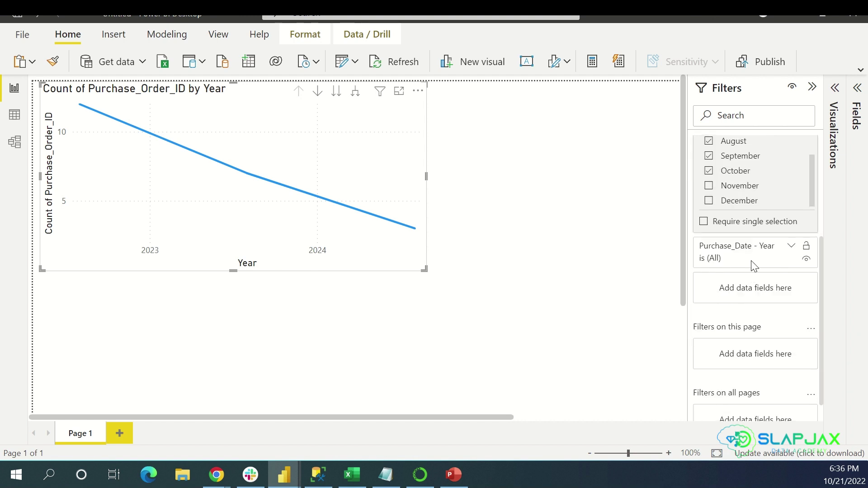
Set the filter type of the chart's Purchase_Date Year filter to Basic filtering
click(755, 256)
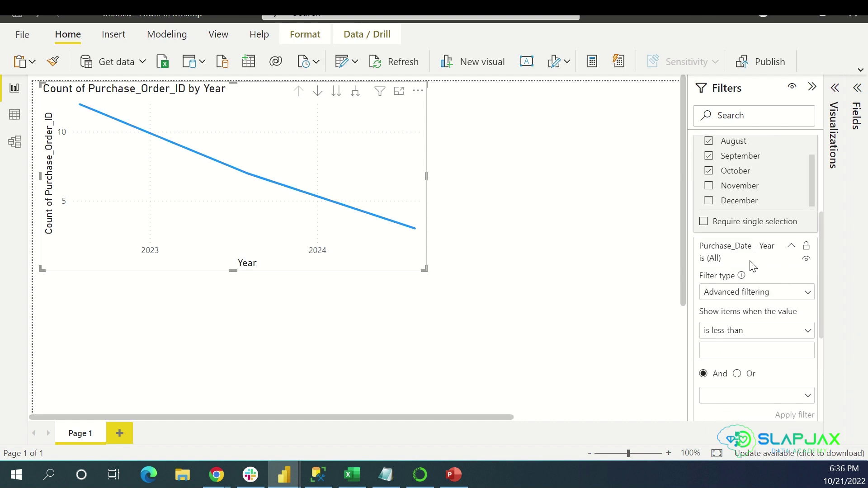
click(754, 295)
click(738, 327)
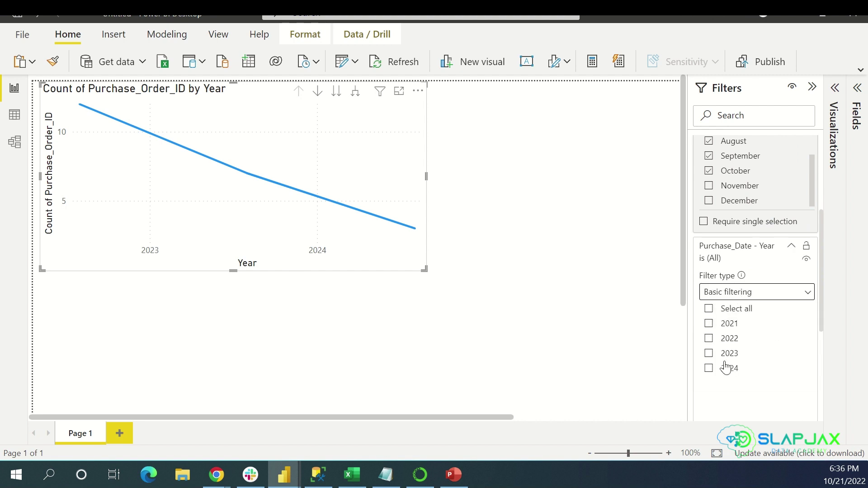
Try Advanced filtering on the Purchase_Date Year filter and return it to Basic filtering
click(742, 293)
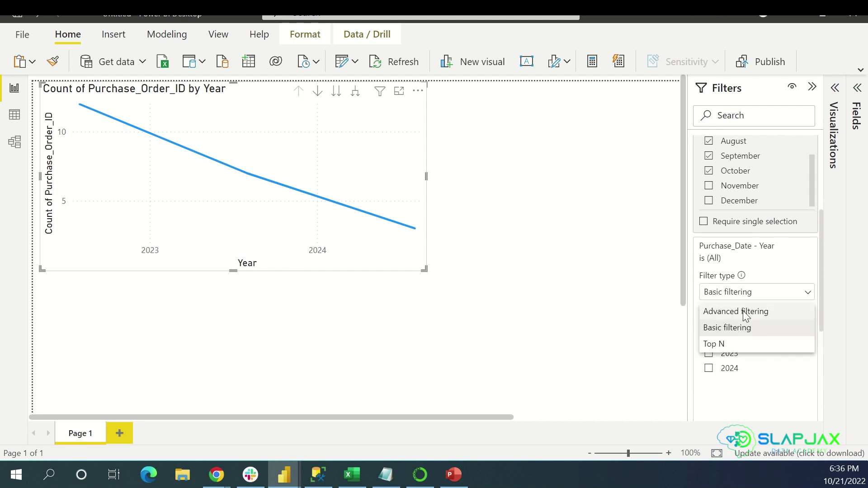
click(745, 310)
scroll(753, 330, down, 3)
scroll(751, 319, up, 3)
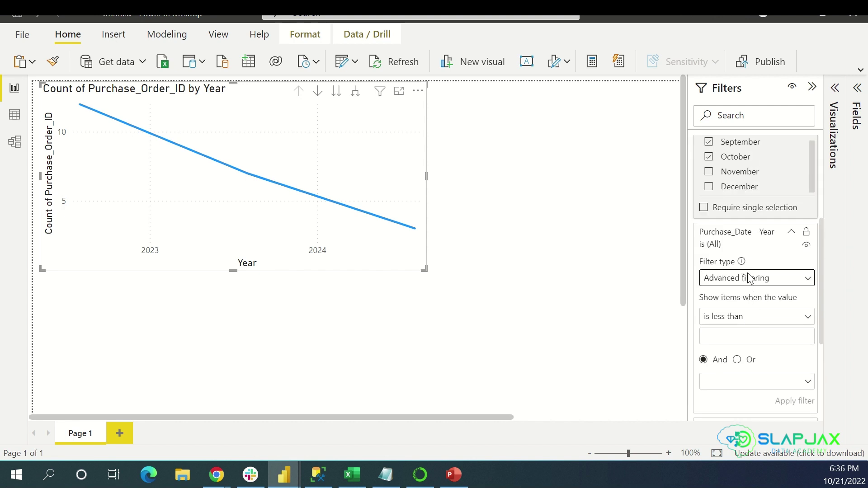
click(749, 279)
click(746, 312)
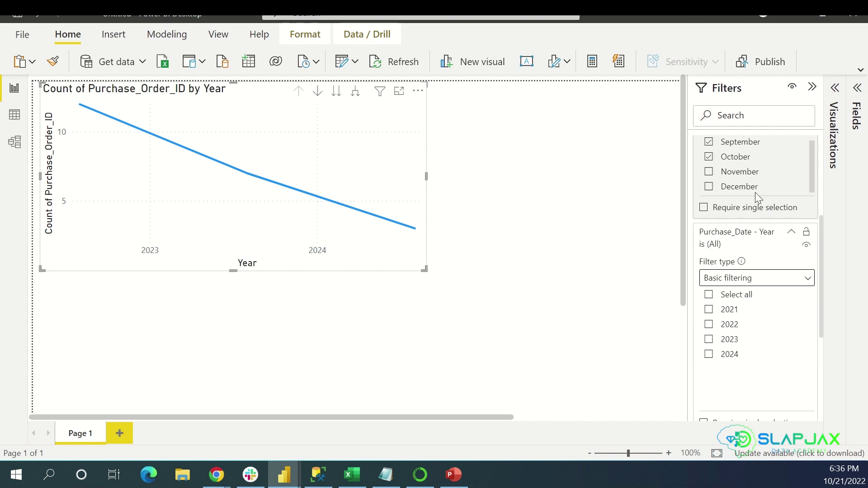
click(812, 88)
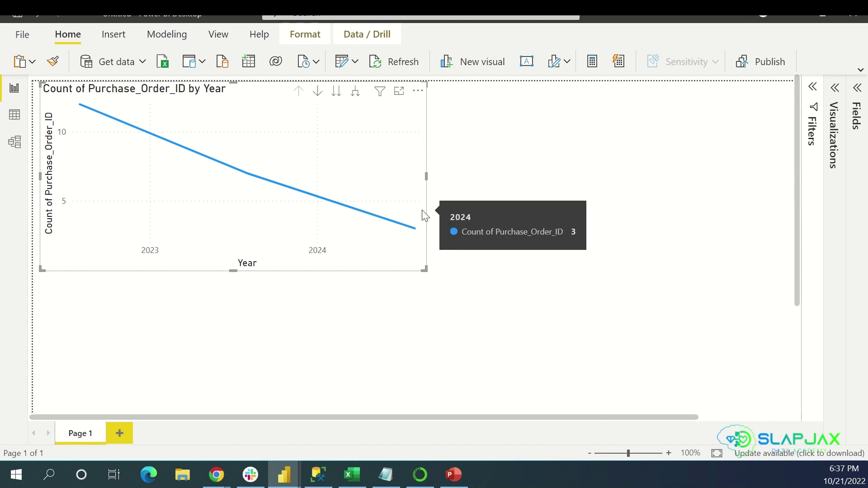
Review the fields available in the Orders, Product and Accounts tables
click(857, 88)
click(690, 155)
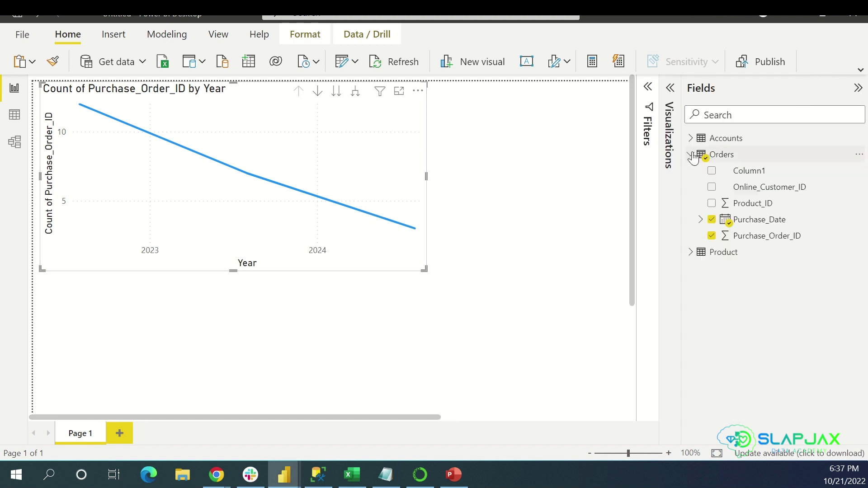
click(690, 252)
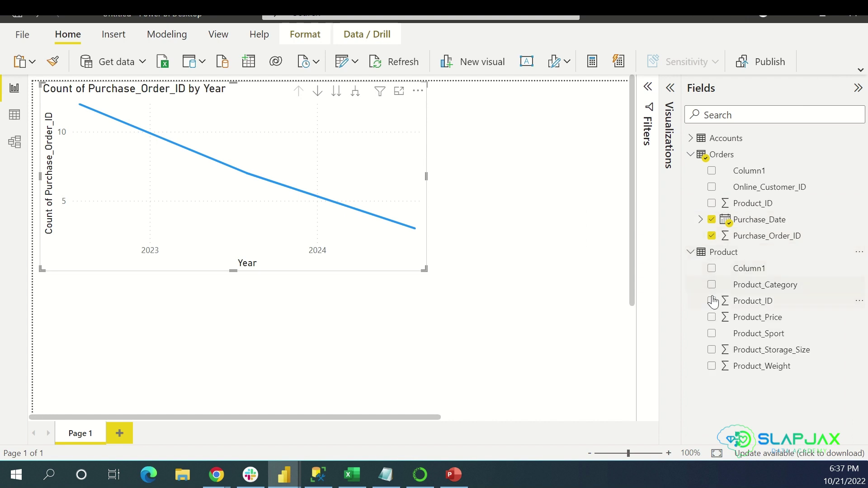
click(692, 138)
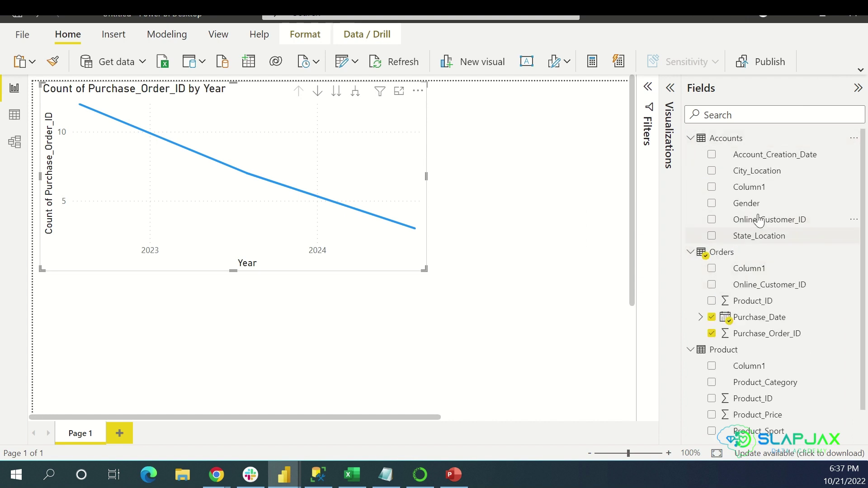
scroll(777, 257, down, 1)
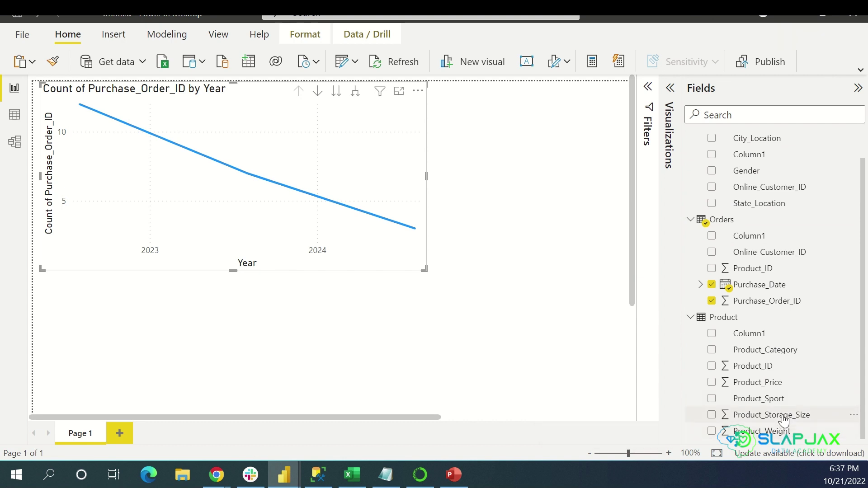
Start a new quick measure from the Product_Storage_Size field with the Average per category calculation
right_click(762, 416)
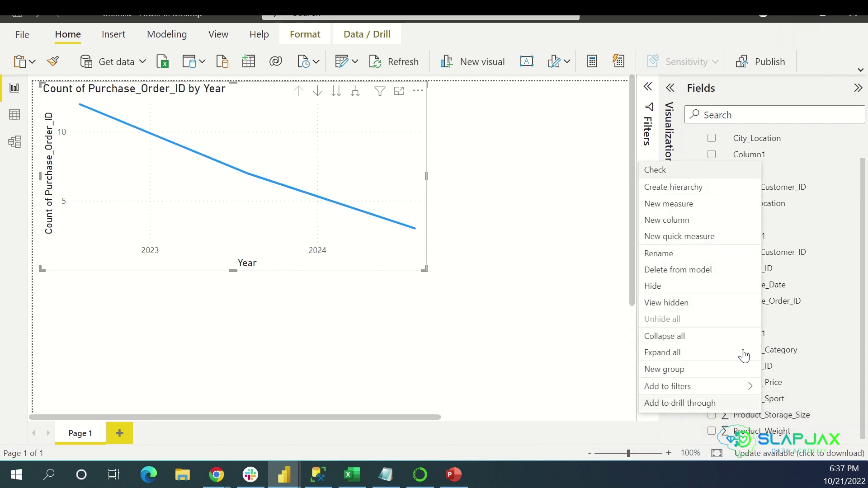
click(699, 237)
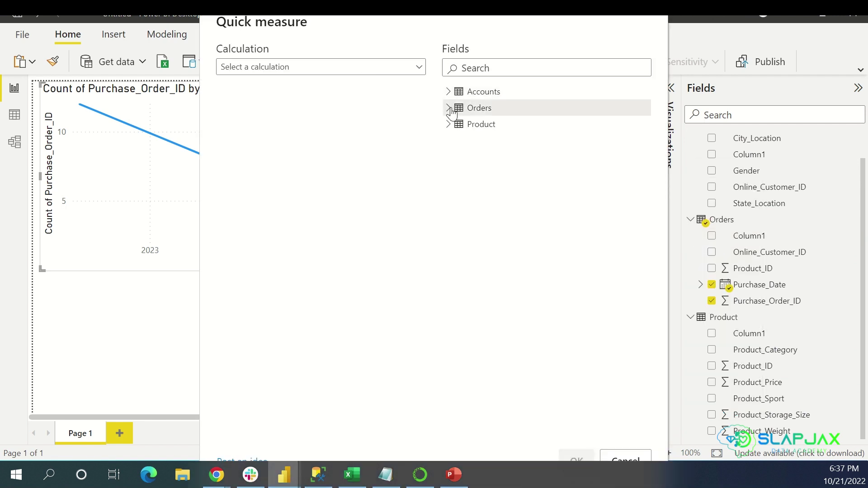
click(352, 70)
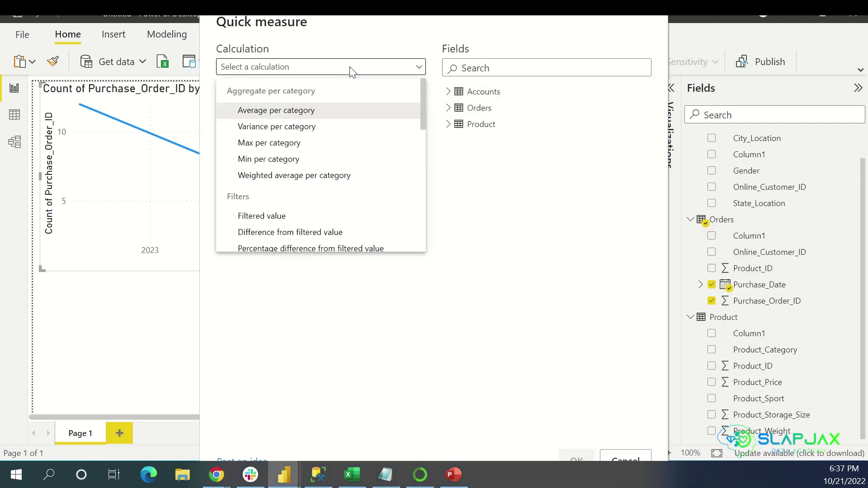
click(299, 113)
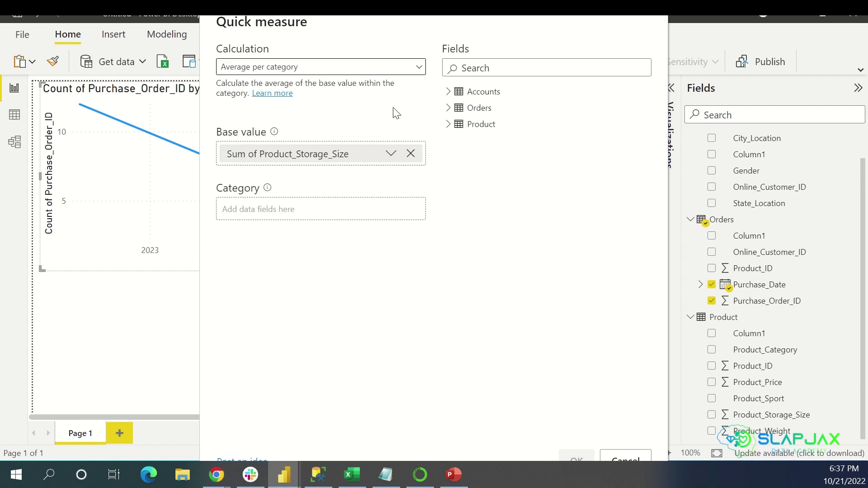
Set Product_Sport as the quick measure's category, create the measure and highlight its AVERAGEX expression
click(453, 110)
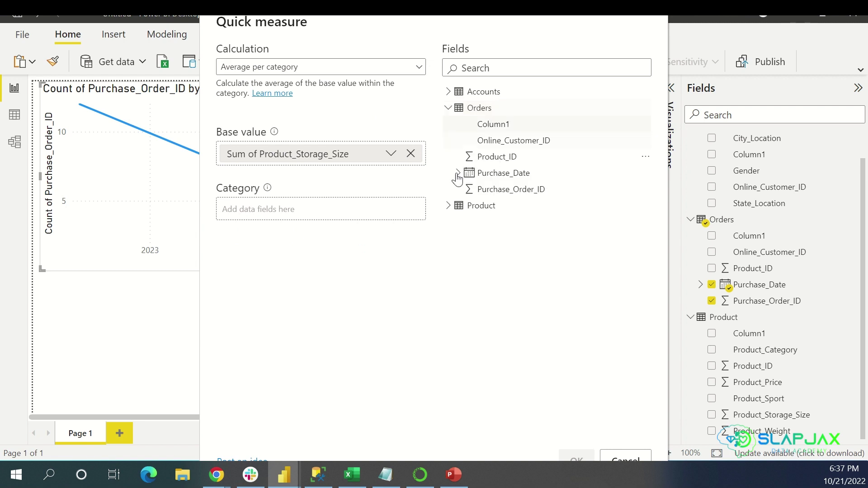
click(452, 207)
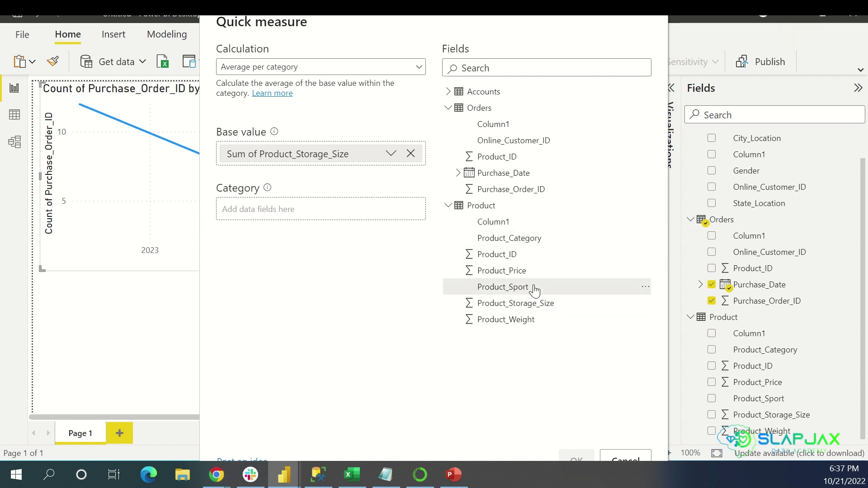
drag(534, 290, 329, 208)
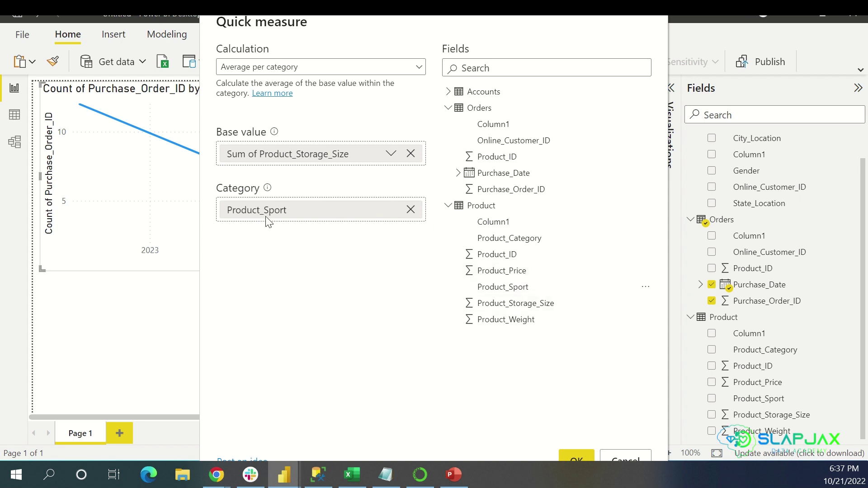
click(577, 457)
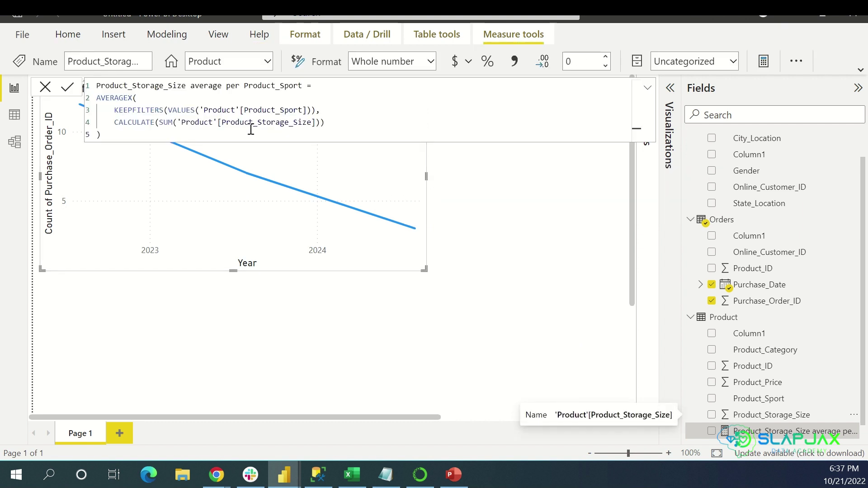
drag(102, 135, 96, 98)
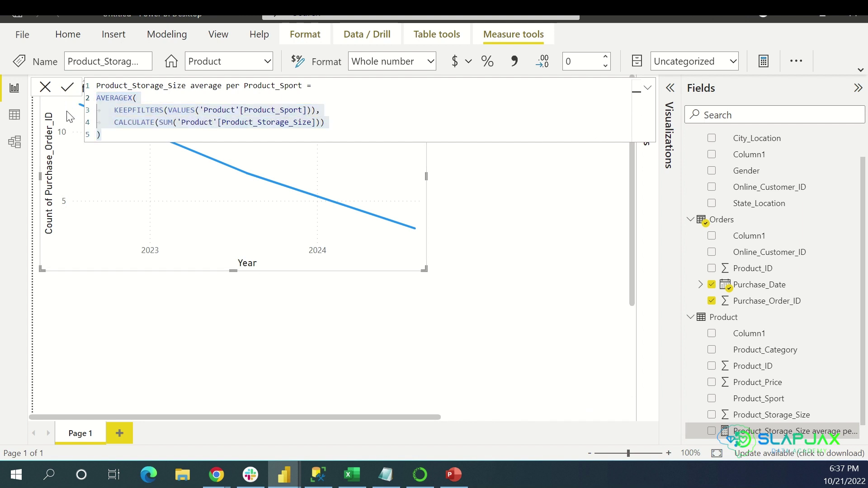
click(515, 198)
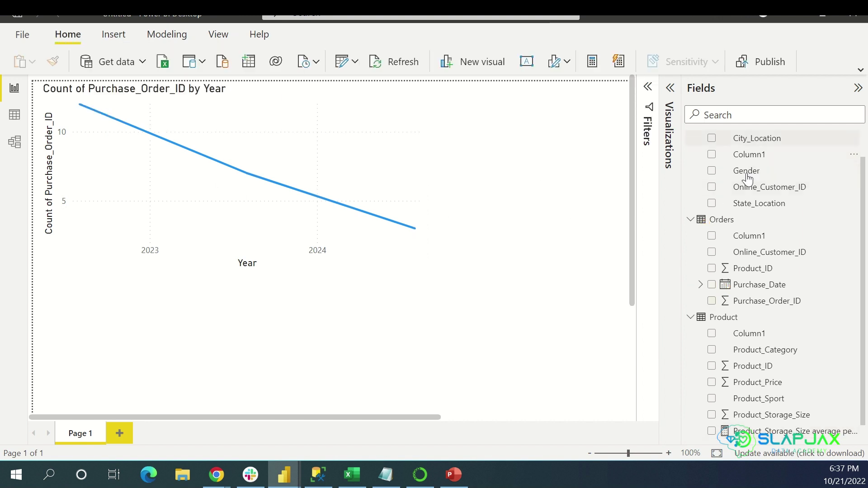
Add the Product_Storage_Size average per Product_Sport measure to the page as a new visual and convert it to a card
click(711, 430)
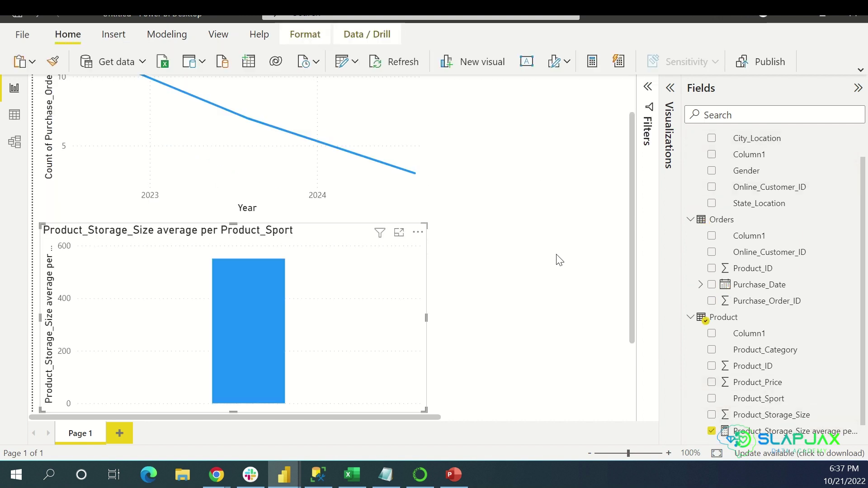
click(670, 96)
click(559, 216)
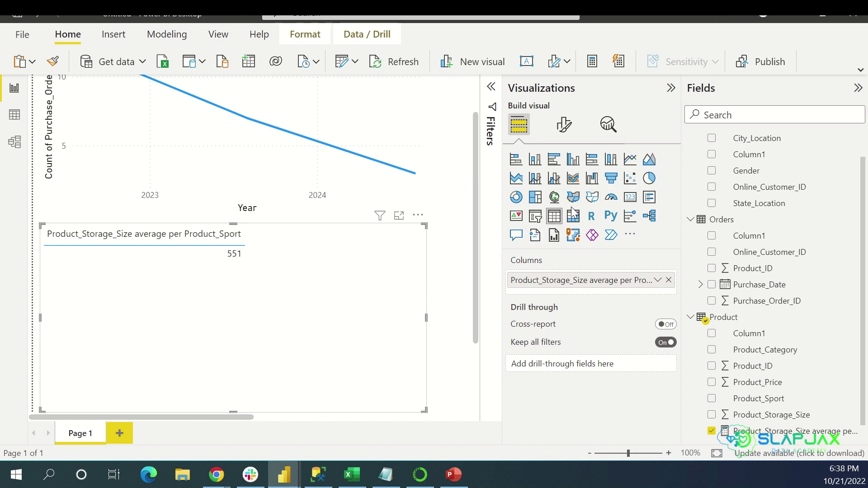
click(629, 197)
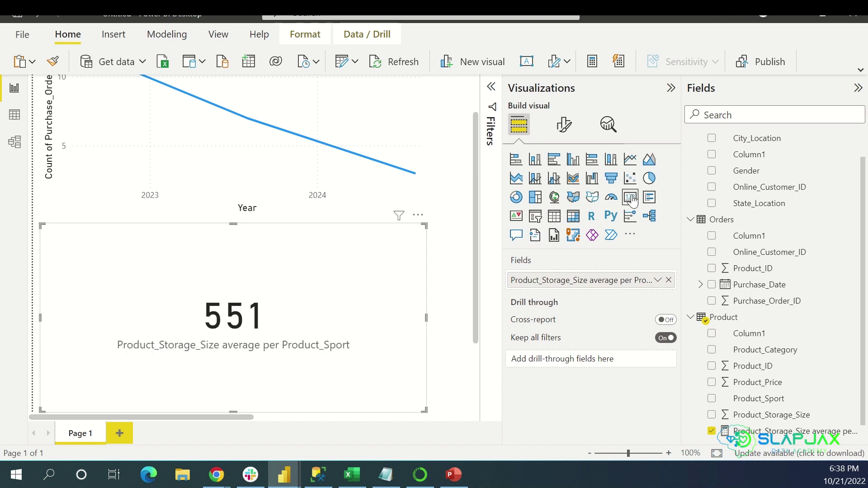
Collapse the Fields pane and look over the report page with its line chart and card
click(858, 89)
click(495, 265)
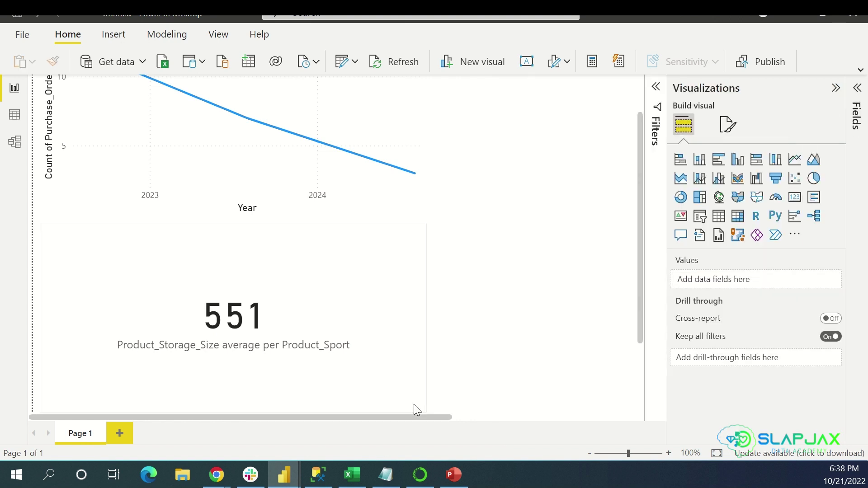
drag(420, 417, 519, 415)
drag(505, 415, 450, 421)
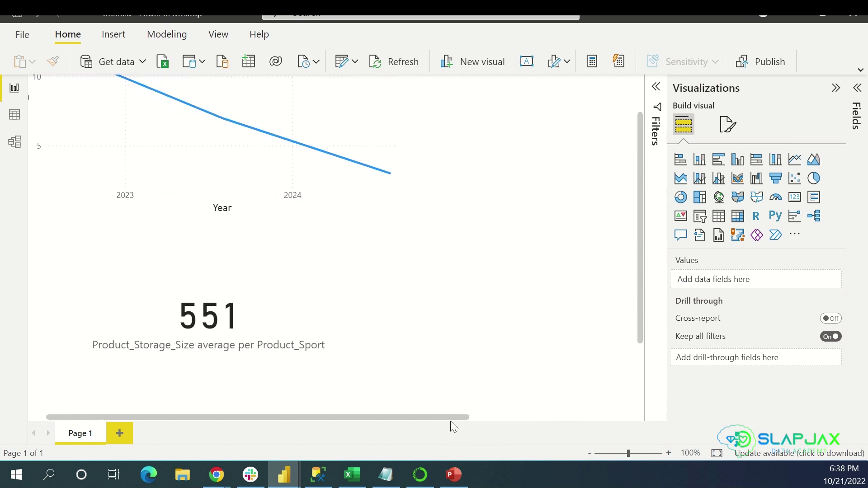
scroll(520, 335, up, 2)
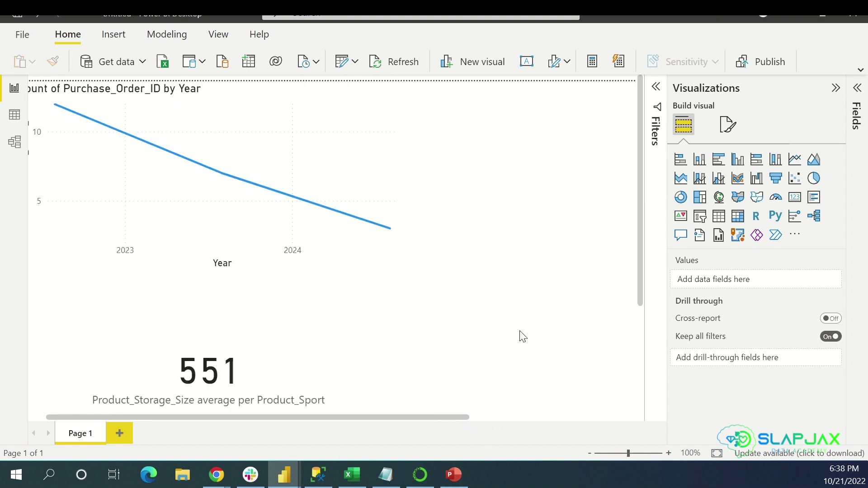
scroll(591, 279, down, 3)
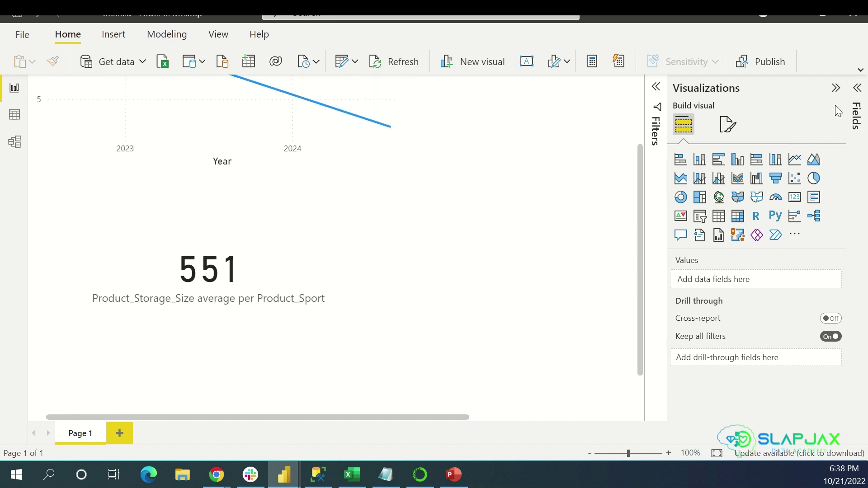
Reopen the Fields pane and expand the Product, Orders and Accounts tables
click(858, 88)
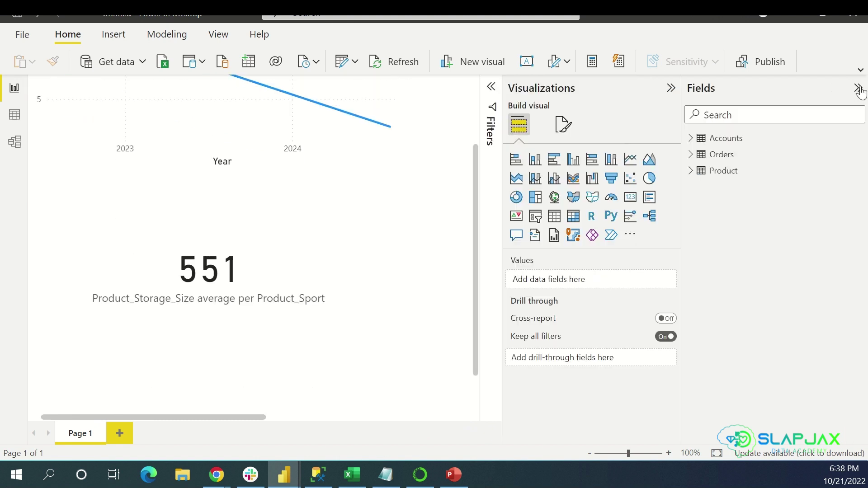
click(690, 170)
click(691, 155)
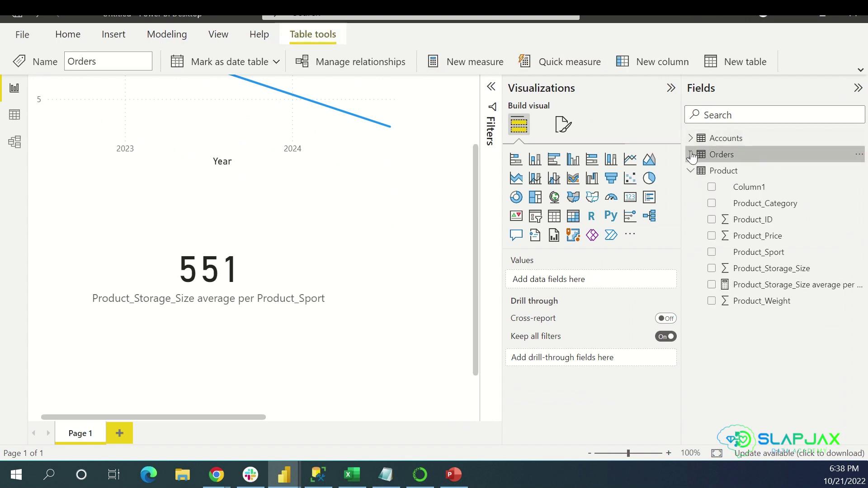
click(691, 155)
click(690, 139)
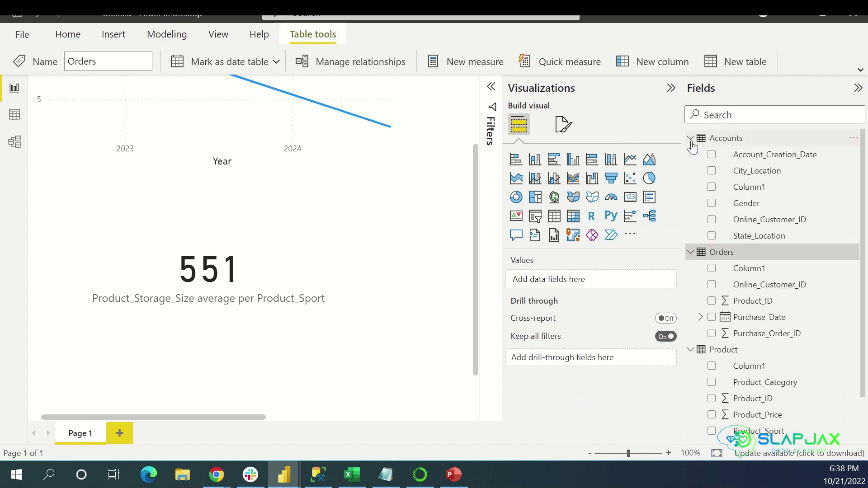
Start a new quick measure from the Orders table's Product_ID field and set its calculation to Subtraction
right_click(771, 301)
click(716, 120)
click(276, 66)
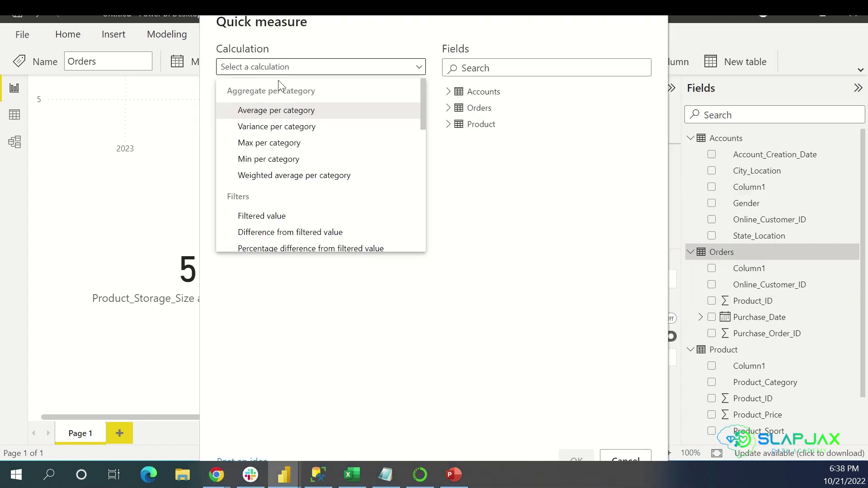
scroll(281, 192, down, 1)
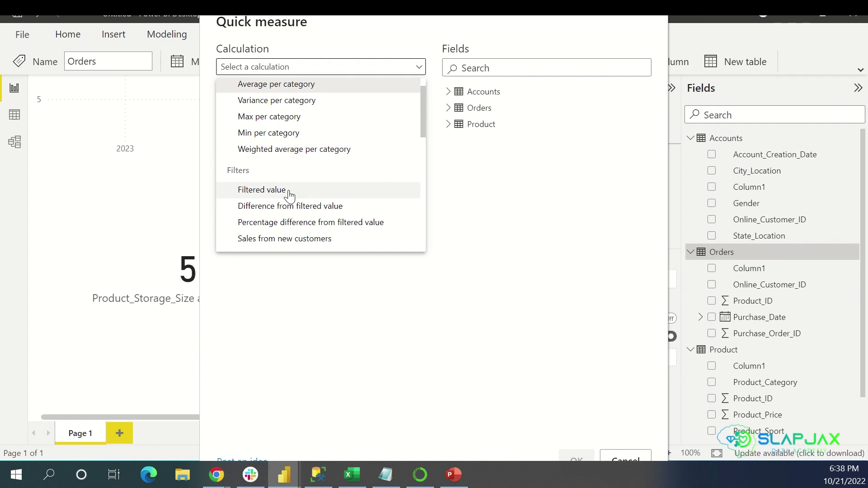
scroll(282, 195, down, 3)
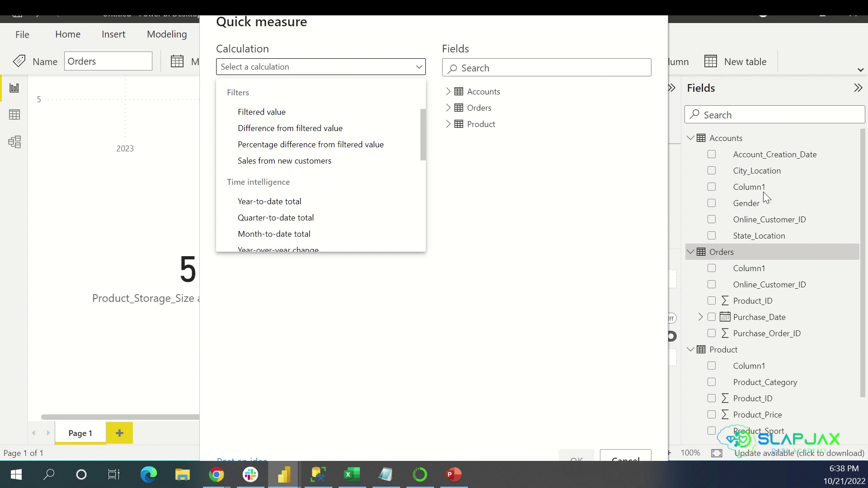
scroll(280, 189, down, 1)
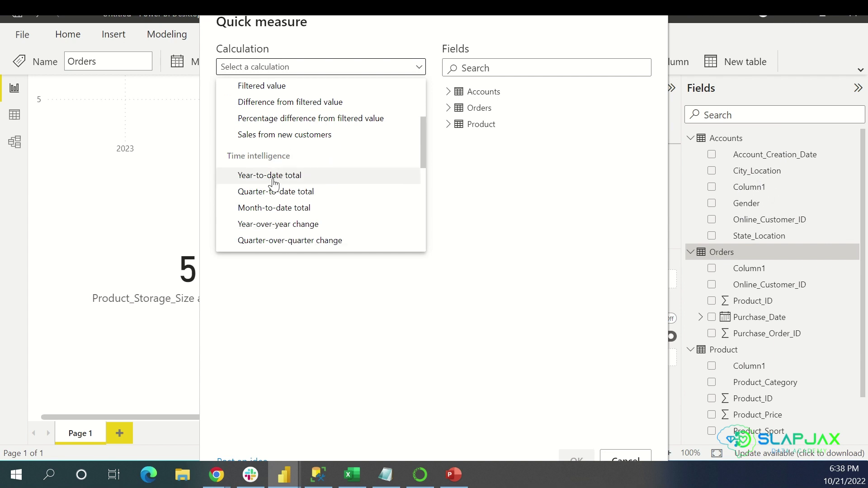
scroll(283, 185, down, 1)
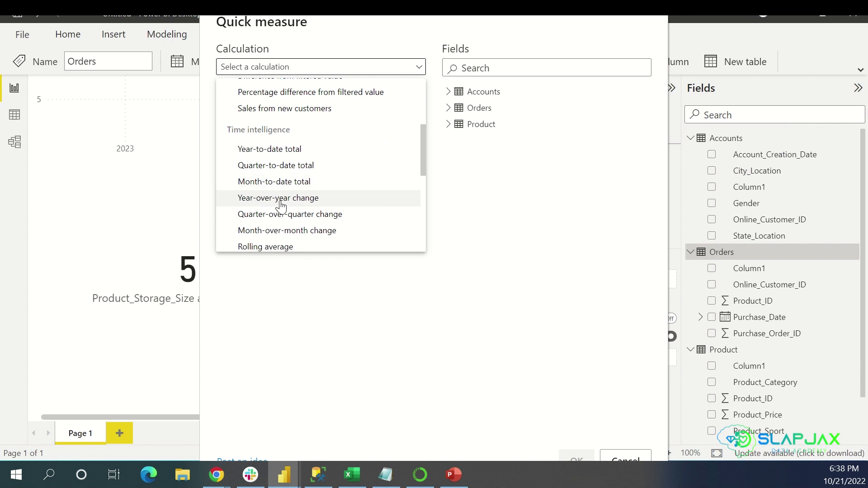
scroll(303, 205, down, 3)
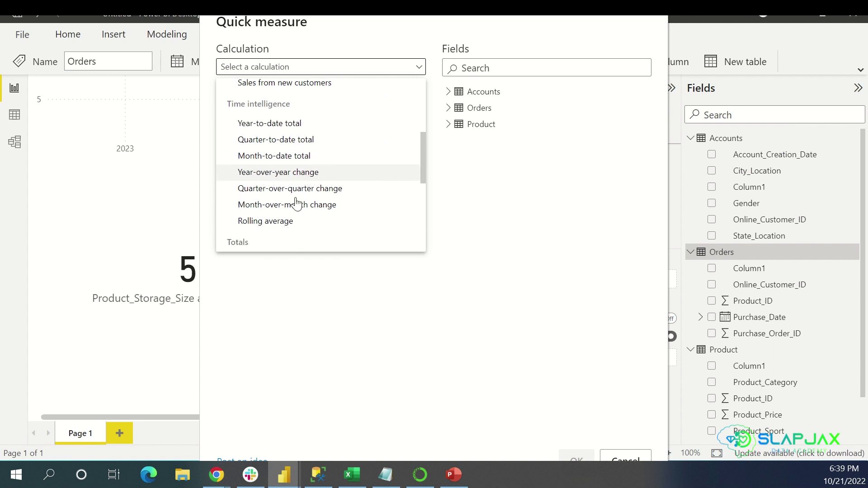
scroll(332, 202, down, 4)
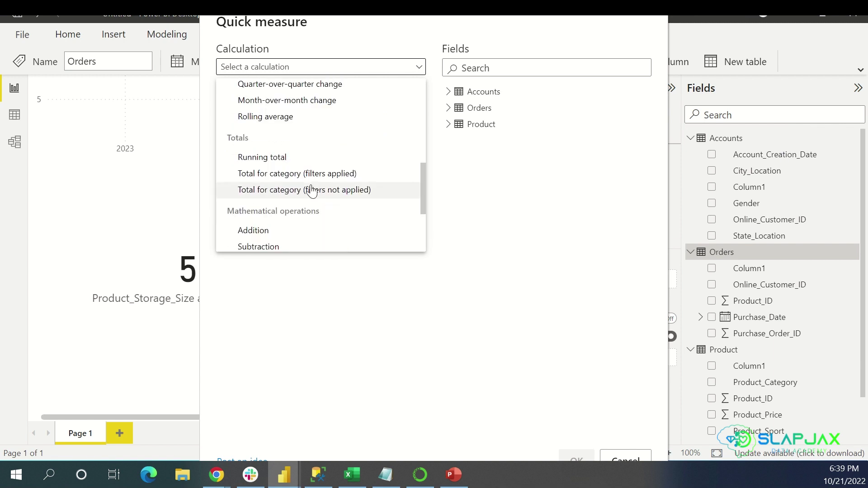
scroll(276, 207, down, 2)
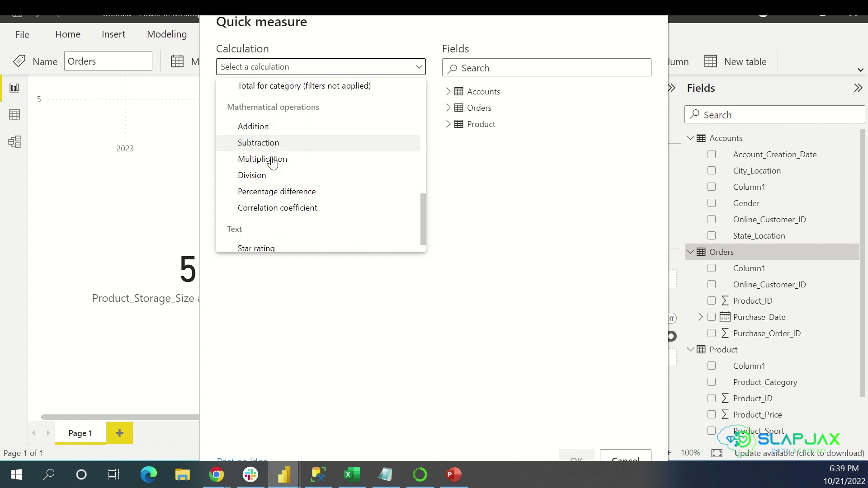
click(277, 144)
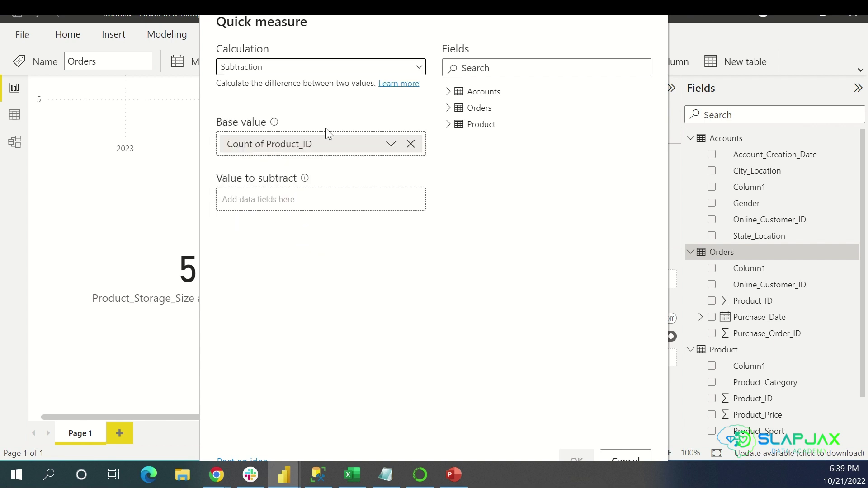
Replace the base value with Product_Storage_Size, set Product_Weight as the value to subtract, and create the quick measure
click(454, 125)
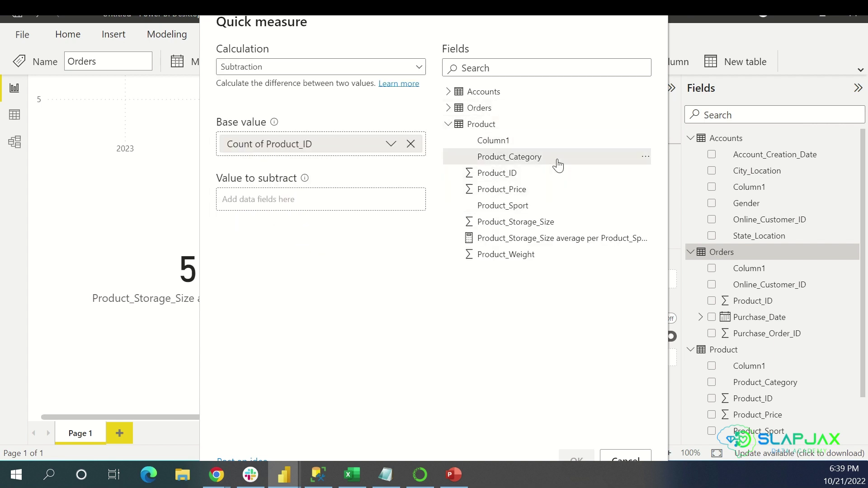
click(411, 143)
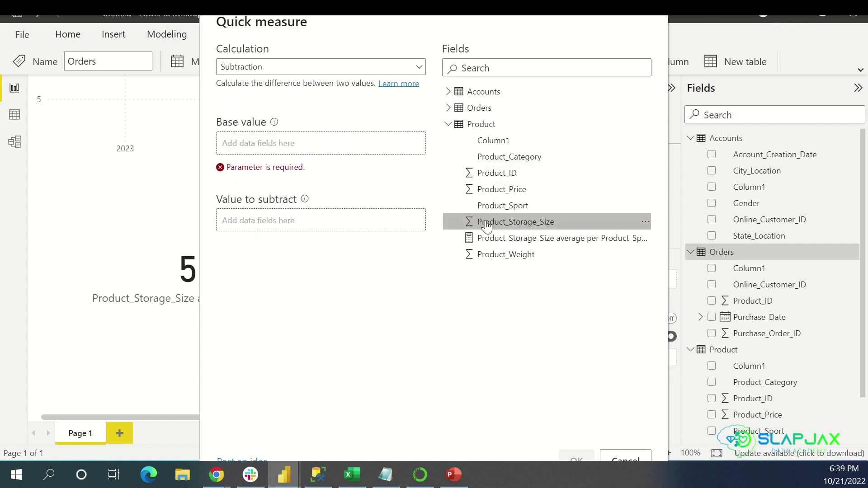
drag(488, 228, 307, 149)
drag(488, 256, 313, 192)
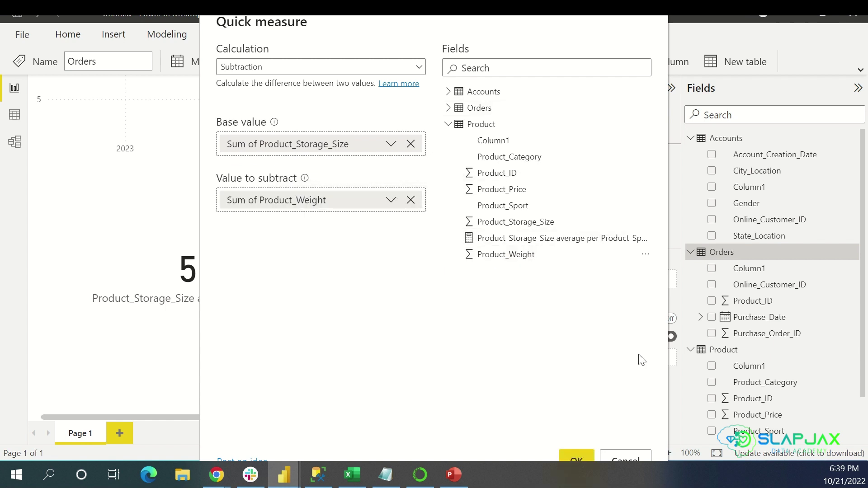
click(583, 459)
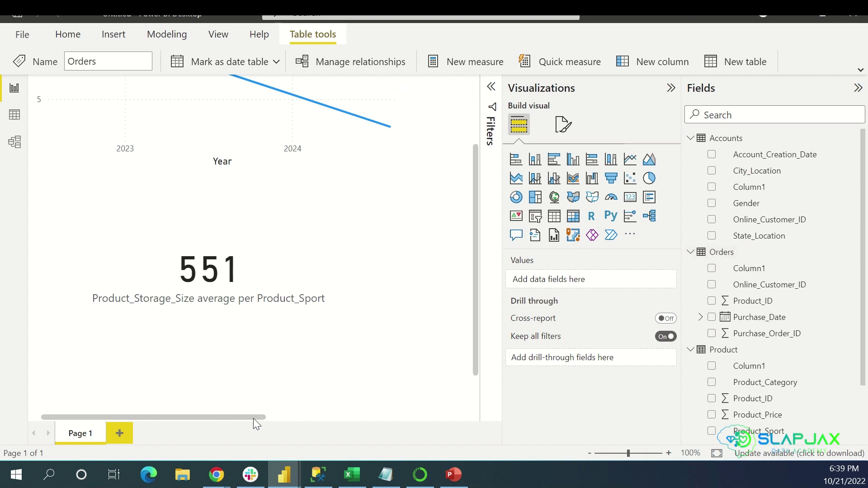
Add the Product_Storage_Size minus Product_Weight measure to the page as a new visual
drag(250, 414, 354, 417)
click(333, 324)
scroll(721, 397, down, 3)
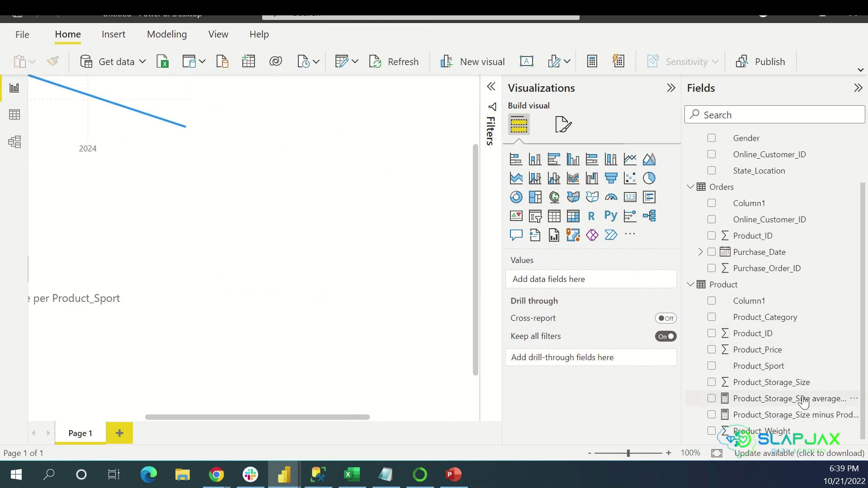
click(712, 415)
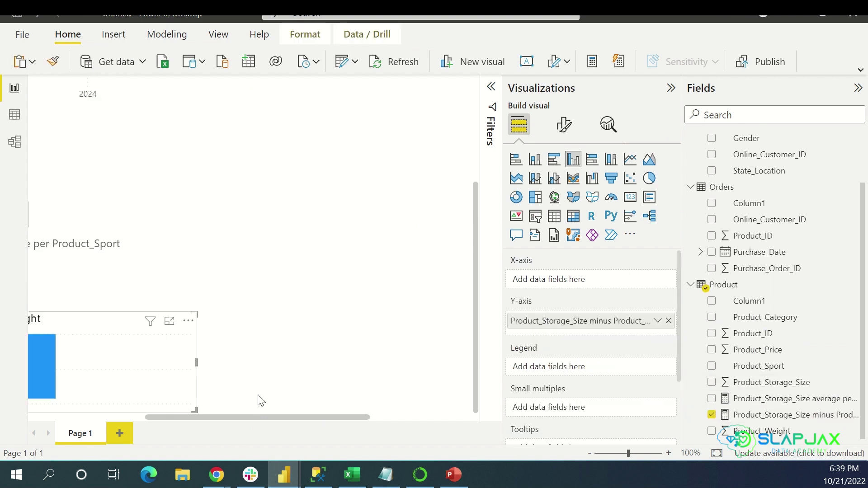
Convert the Product_Storage_Size minus Product_Weight chart to a table and delete it from the page
drag(270, 419, 177, 417)
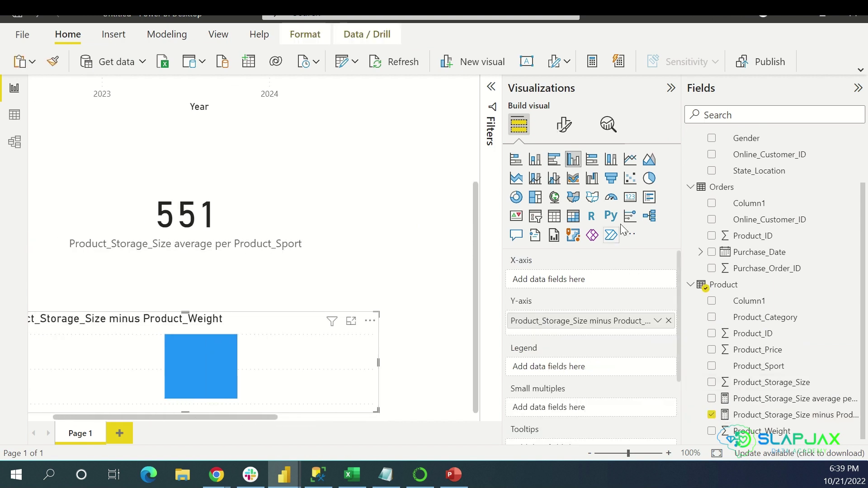
click(554, 216)
drag(276, 417, 194, 416)
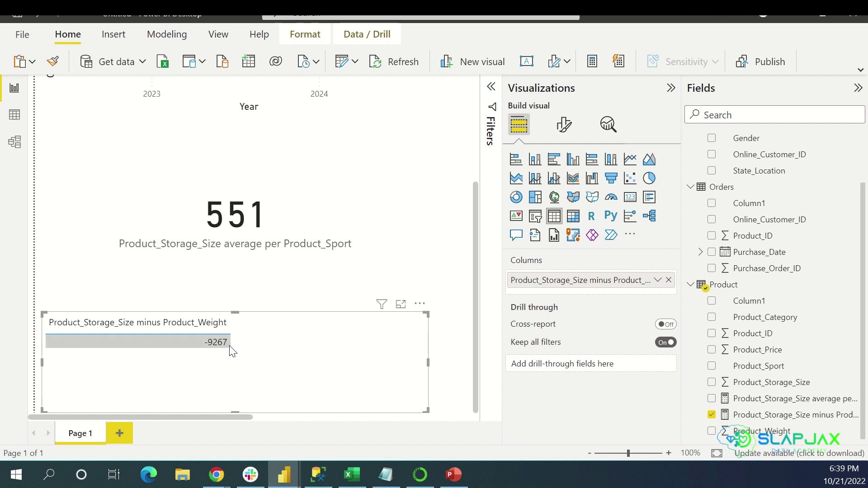
key(Delete)
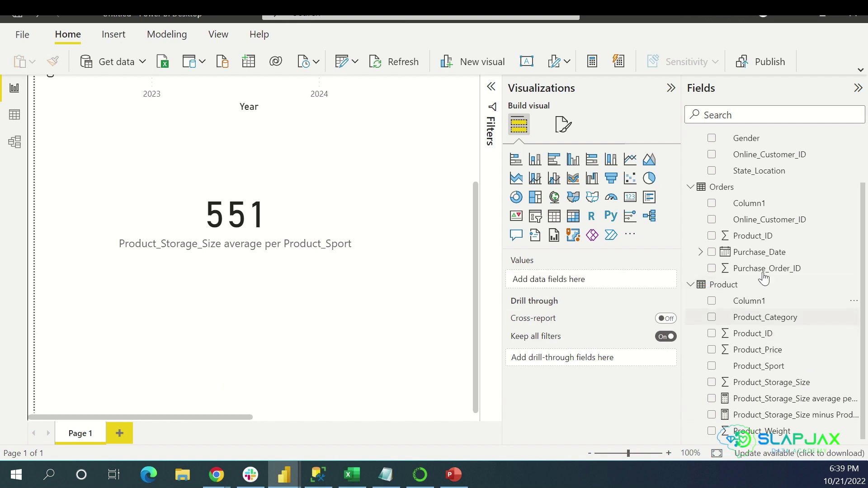
Start a new quick measure and expand the Accounts, Orders and Product tables in its field list
click(619, 62)
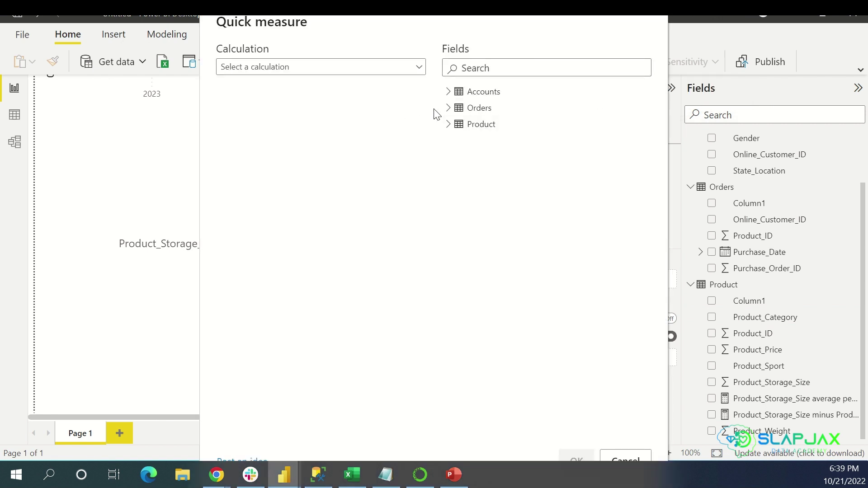
click(445, 93)
click(448, 206)
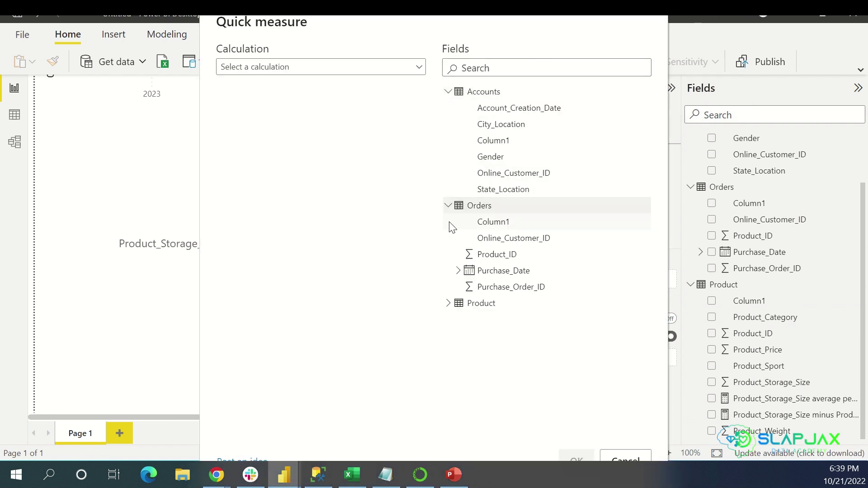
click(450, 303)
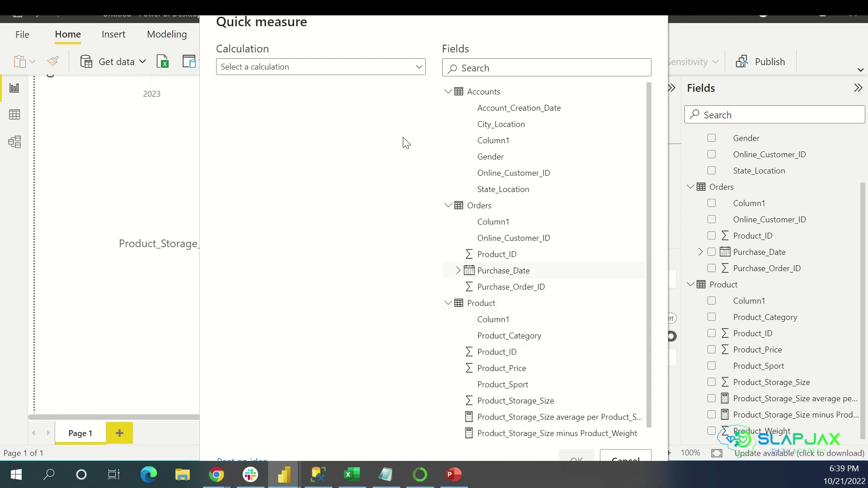
Set the quick measure's calculation to Min per category and look through the available fields
click(355, 67)
scroll(340, 151, down, 1)
scroll(340, 154, up, 1)
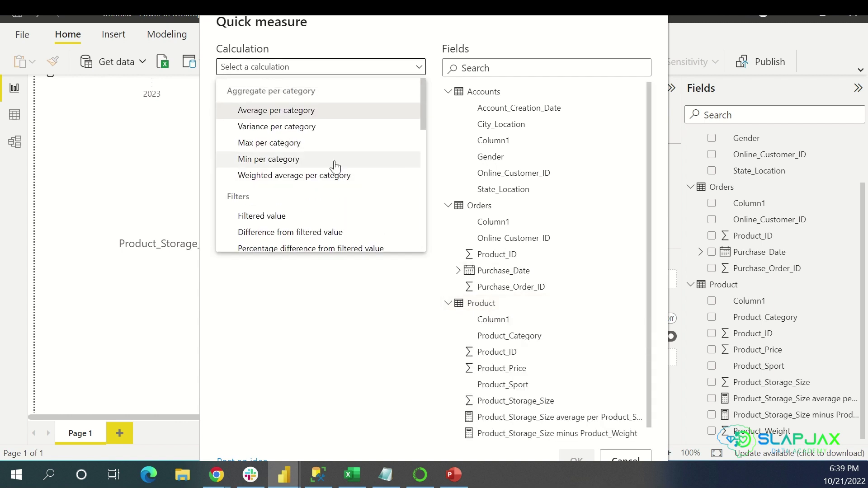
click(335, 159)
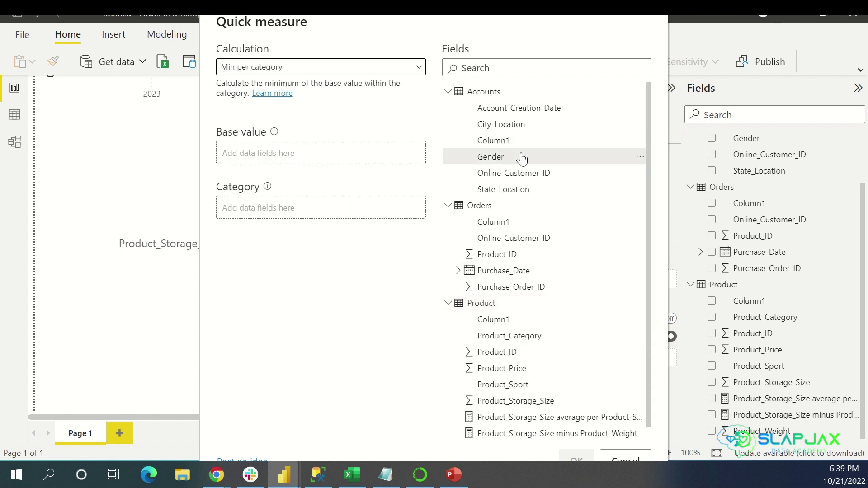
scroll(536, 212, down, 1)
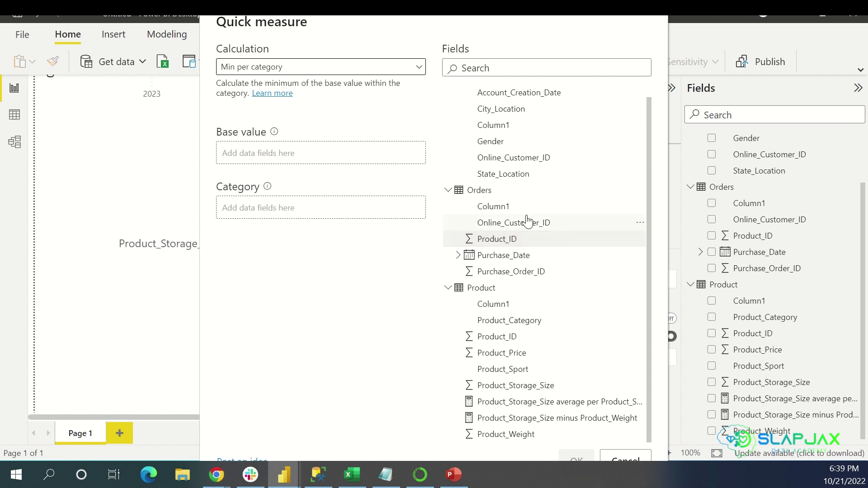
scroll(549, 144, up, 1)
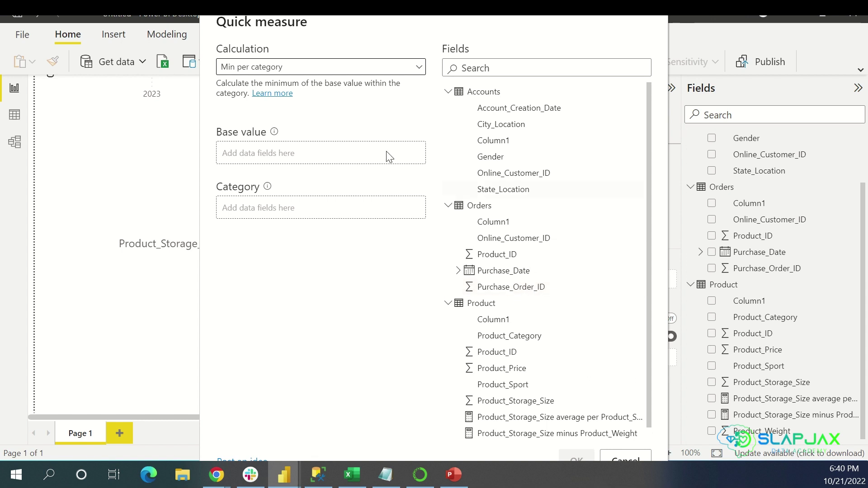
Create an Average per category quick measure with Product_Price as base value and the Orders table's Product_ID as category
click(350, 70)
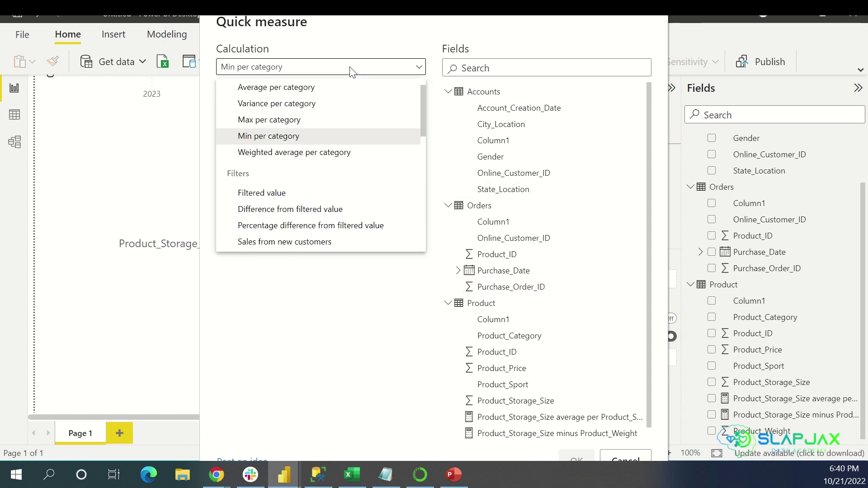
click(323, 87)
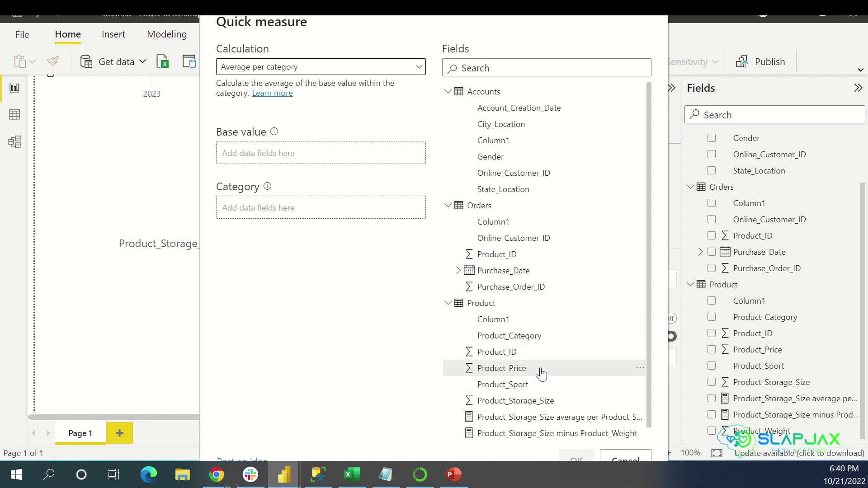
drag(504, 253, 289, 214)
drag(520, 372, 316, 162)
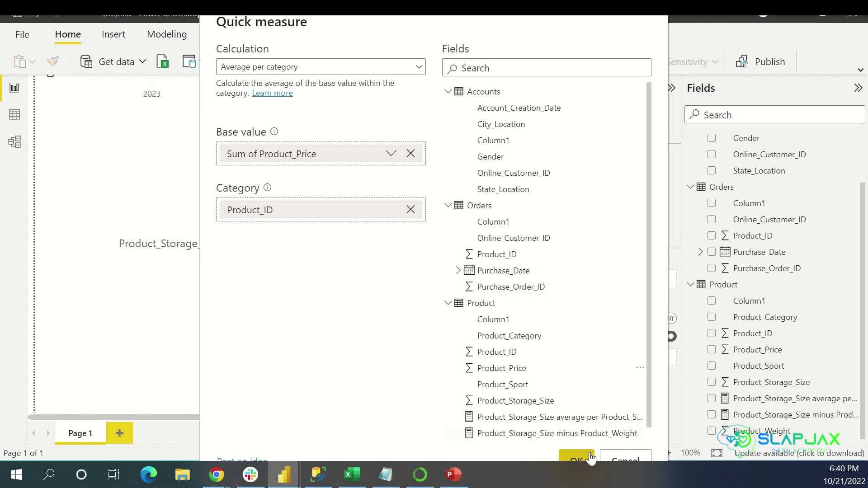
click(577, 458)
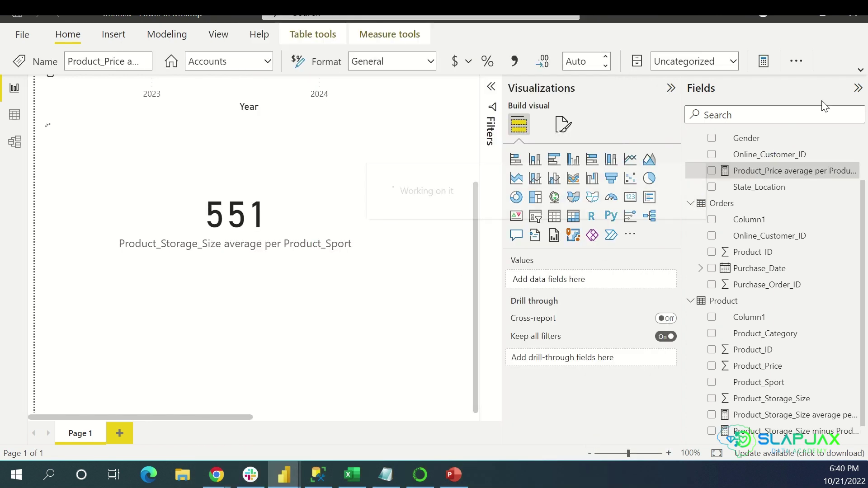
Leave the new measure's formula, collapse the Visualizations pane, and expand the Product table in the Fields pane
click(857, 89)
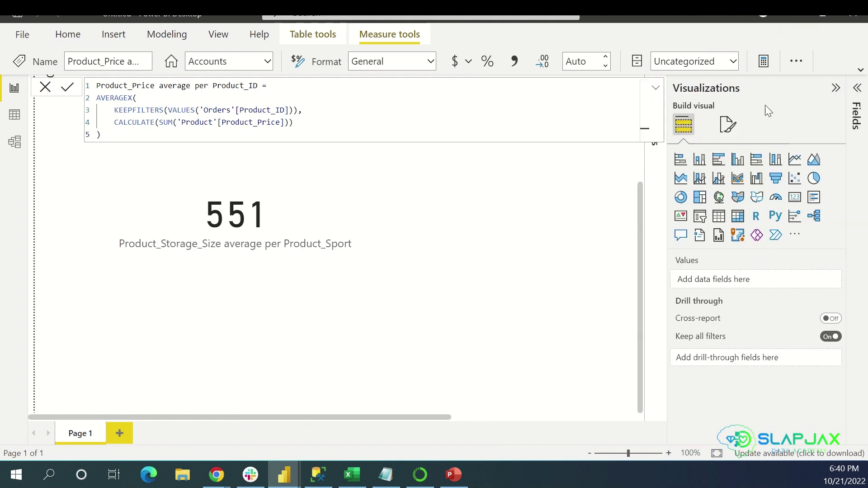
click(577, 242)
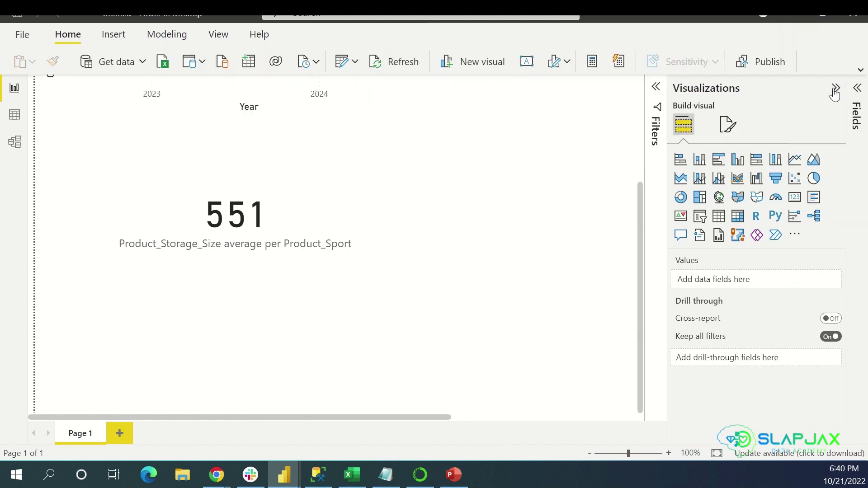
click(835, 91)
click(857, 90)
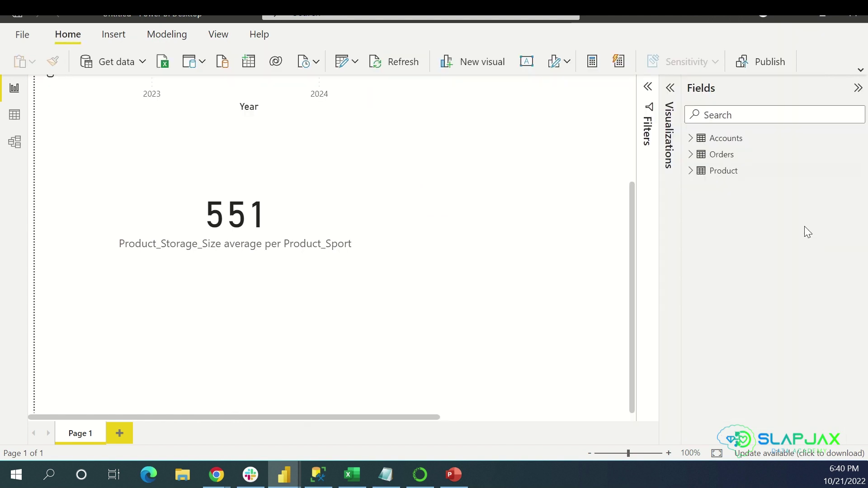
click(730, 171)
click(691, 170)
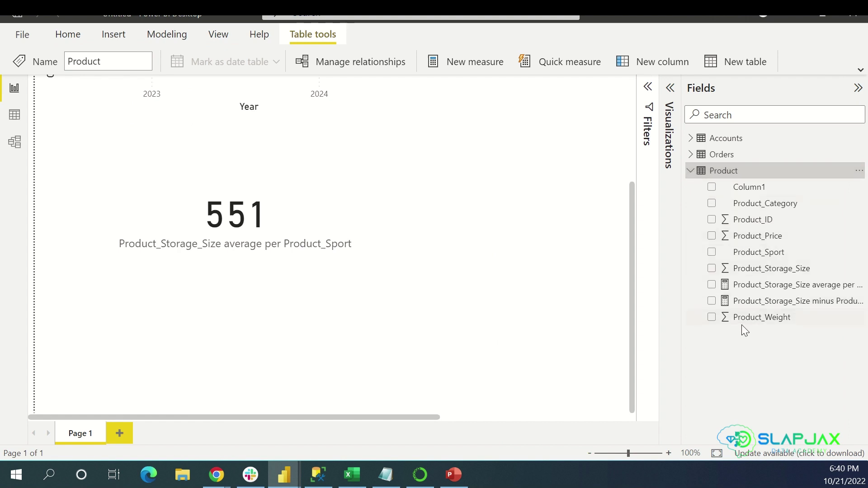
Add the Product_Storage_Size average per Product_Sport measure to the page as a table and include the Product_Sport column
click(712, 284)
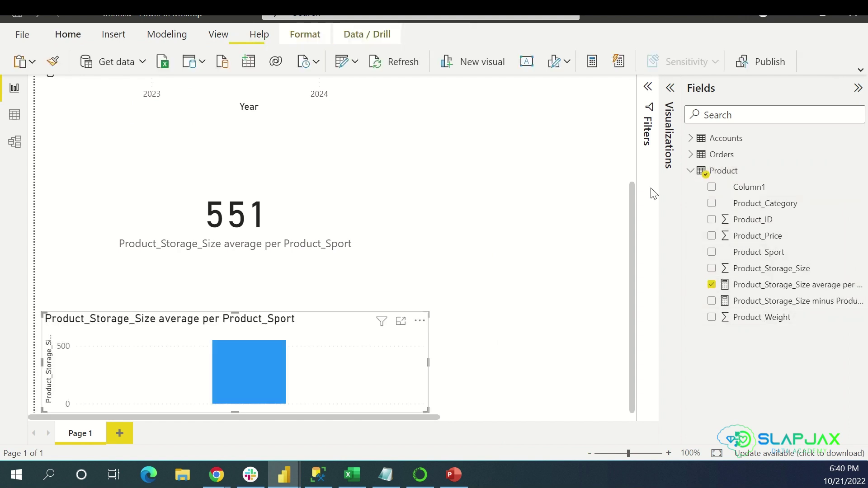
click(673, 91)
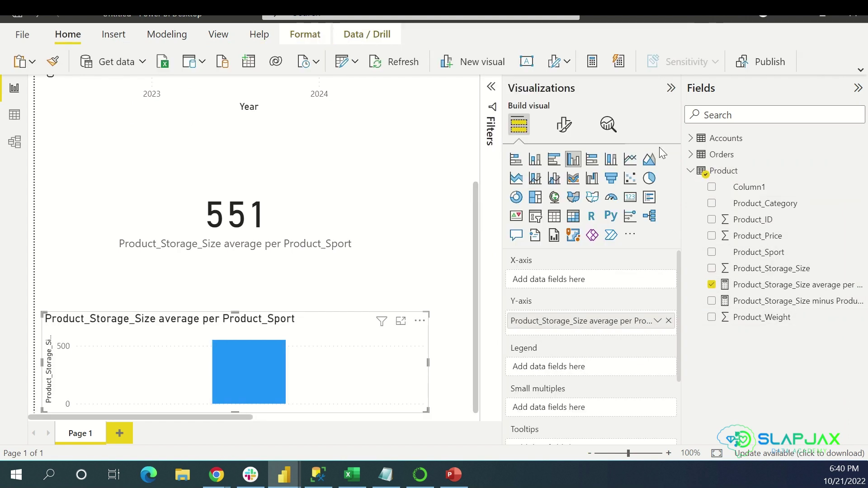
click(554, 216)
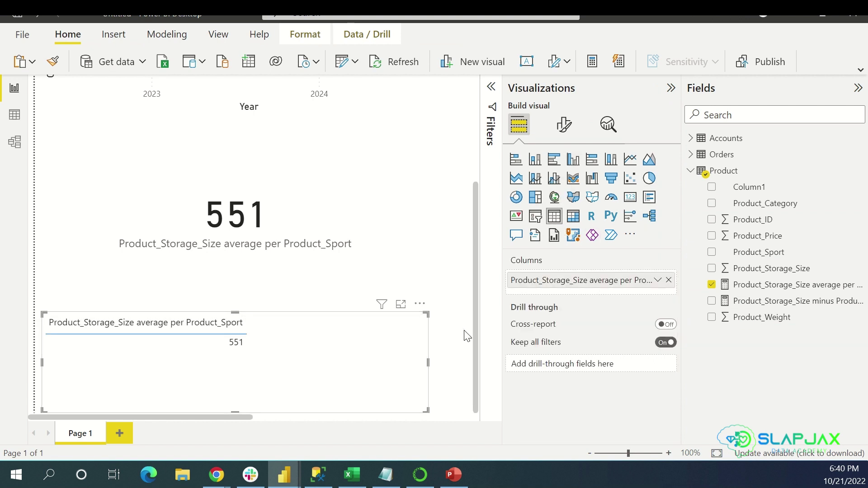
click(691, 155)
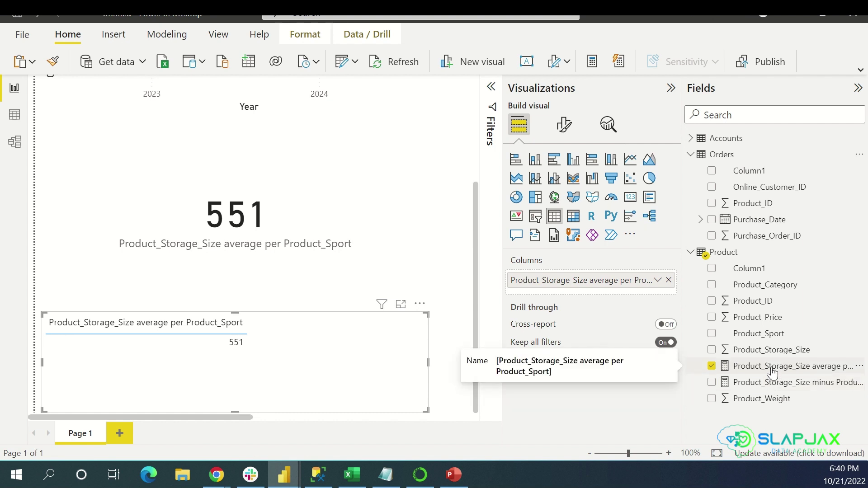
click(711, 333)
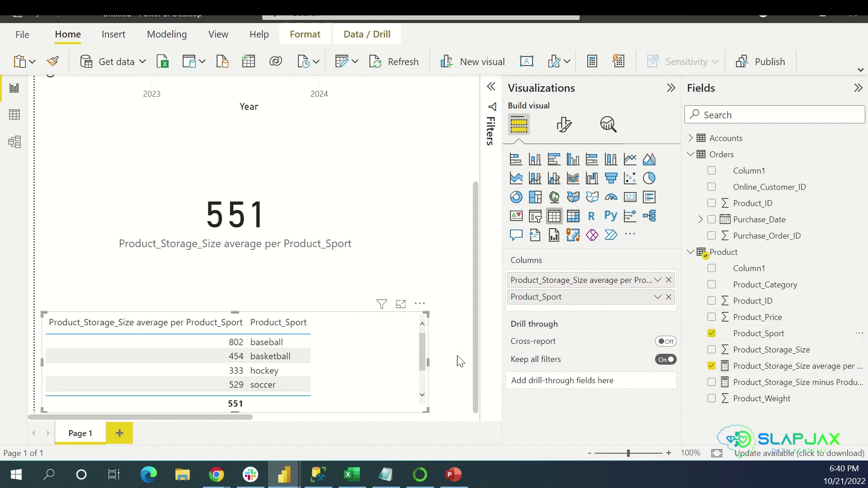
Collapse the Fields and Visualizations panes, then reposition the table and make it just tall enough to show all sports
click(858, 88)
click(837, 89)
drag(380, 345, 606, 254)
drag(479, 310, 489, 366)
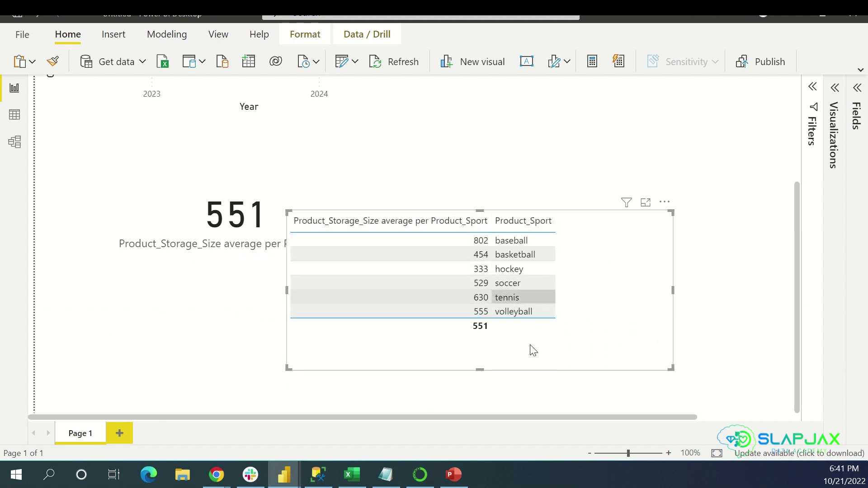
drag(496, 370, 485, 348)
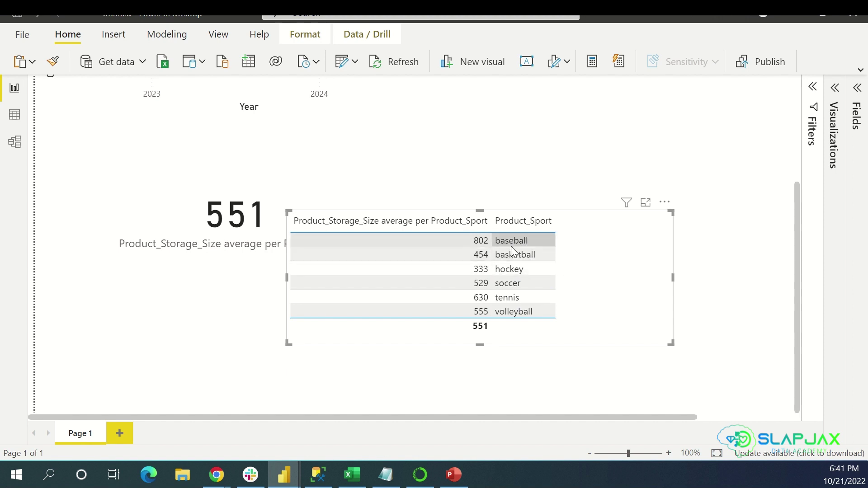
Move the Product_Sport table beside the line chart, near the page's upper edge
drag(573, 242, 725, 229)
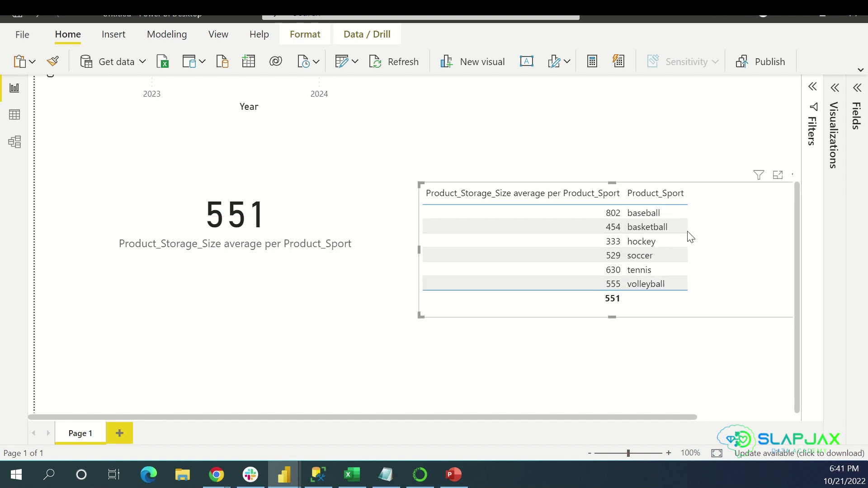
scroll(659, 252, up, 2)
scroll(659, 252, up, 2)
drag(716, 343, 761, 188)
scroll(635, 230, right, 1)
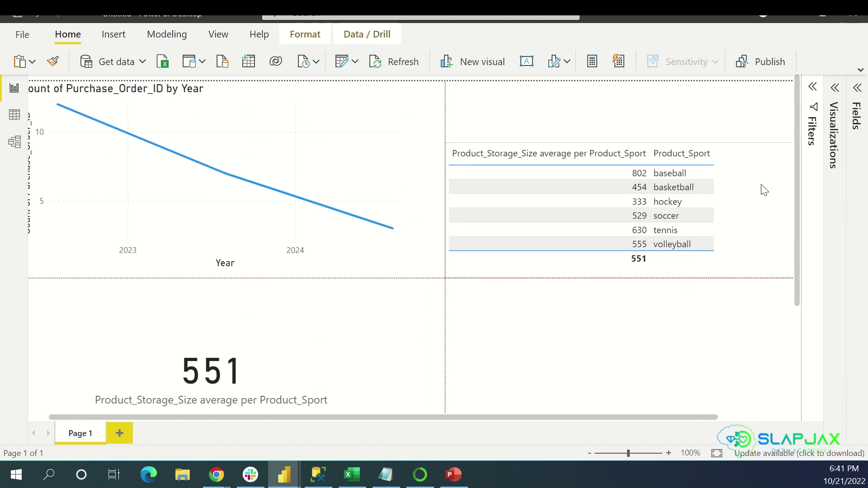
click(590, 453)
click(590, 453)
click(591, 453)
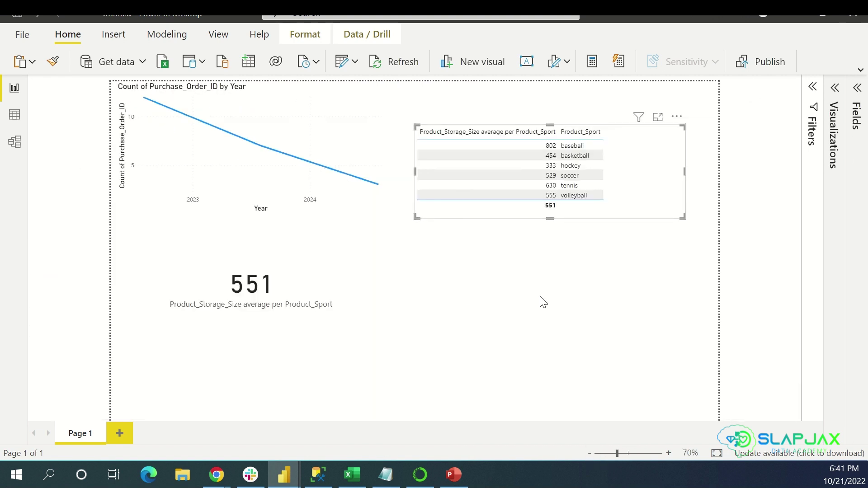
click(542, 273)
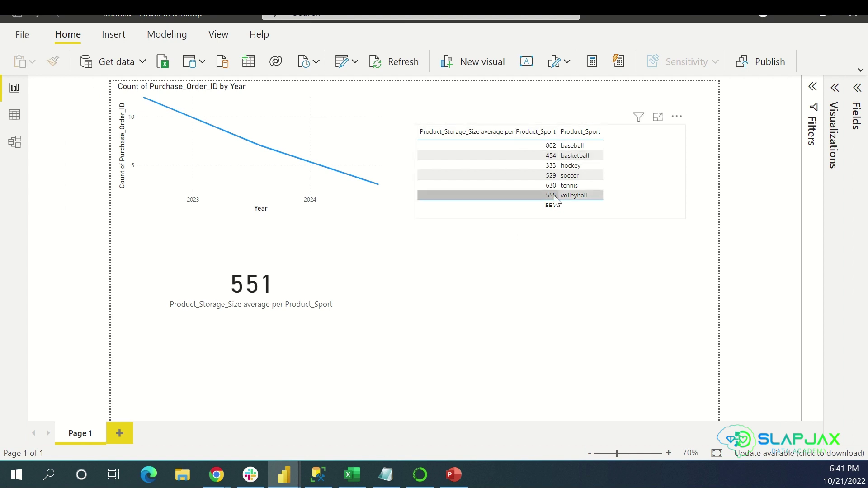
drag(533, 213, 526, 181)
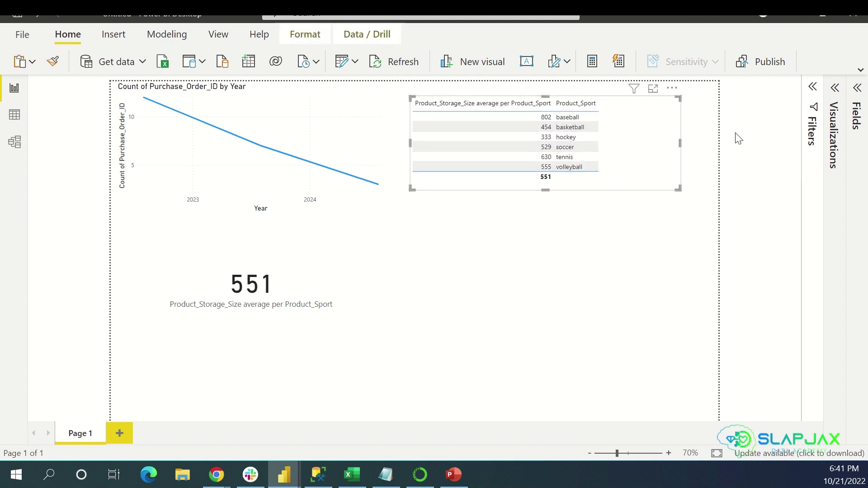
Expand the Product and Orders tables in the Fields pane and add a new blank measure to the Product table
click(857, 87)
click(691, 171)
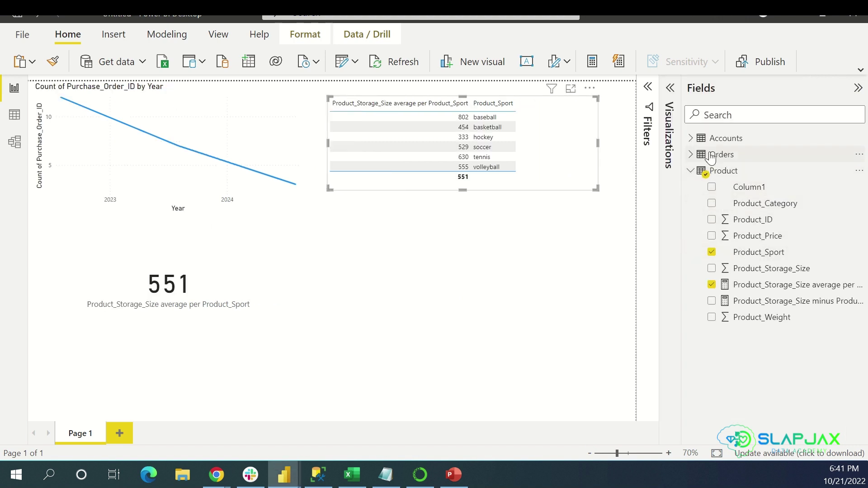
click(693, 155)
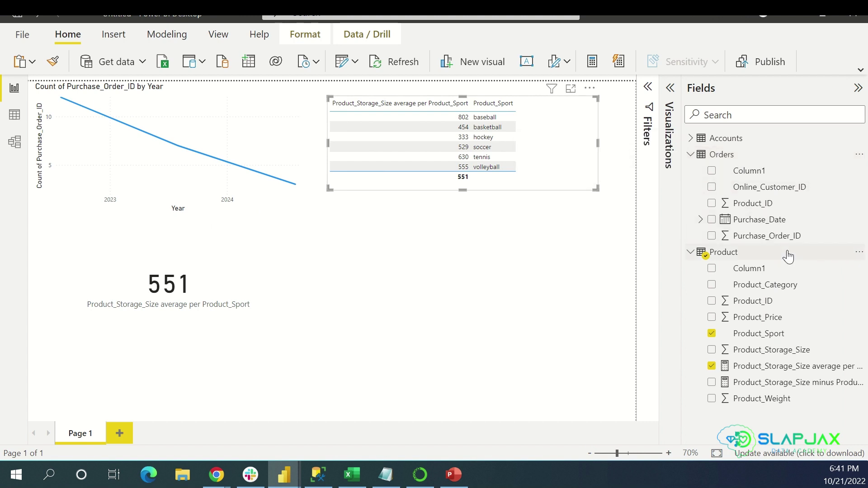
right_click(772, 316)
click(708, 106)
click(213, 90)
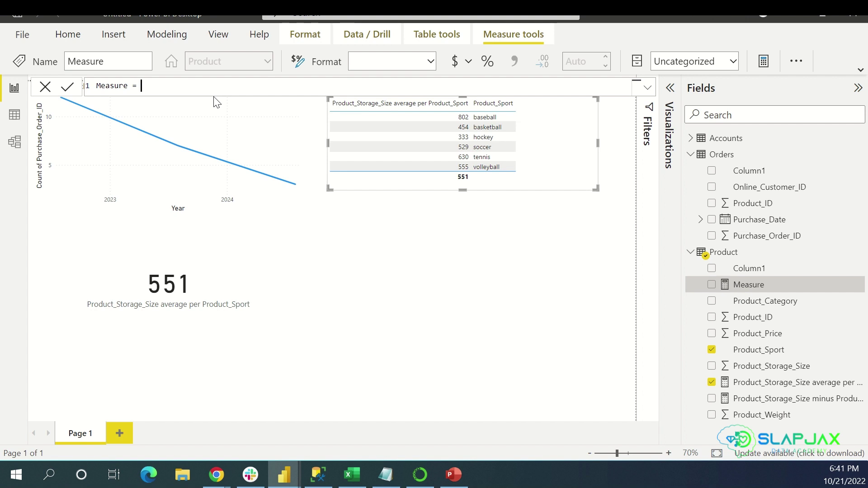
text(Prod)
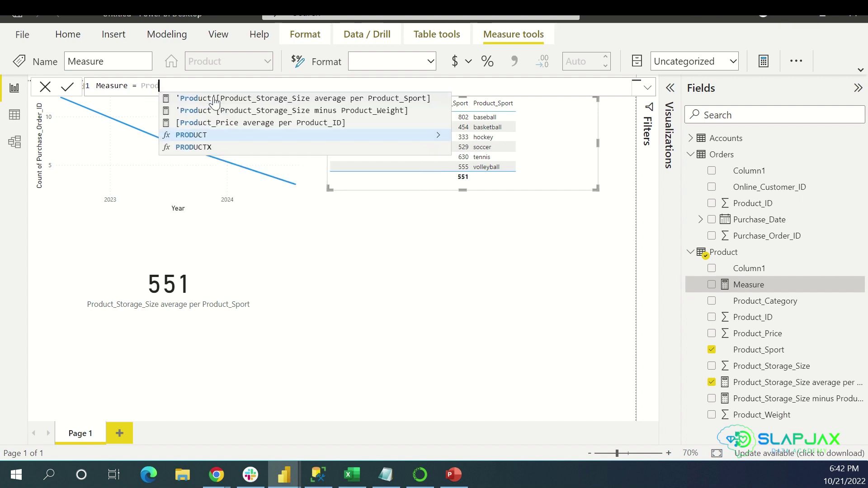
key(BackSpace)
key(BackSpace)
key(BackSpace)
key(BackSpace)
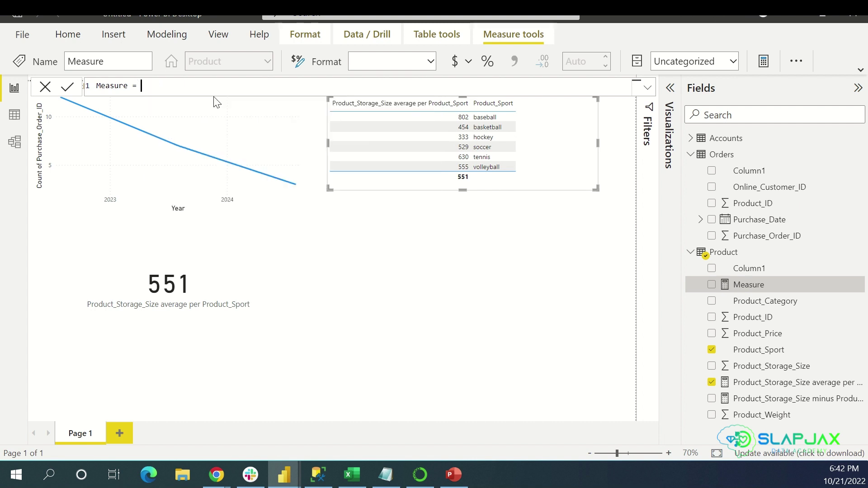
Enter 'Product'[Product_Price] as the column reference in the new measure's formula
text('Product')
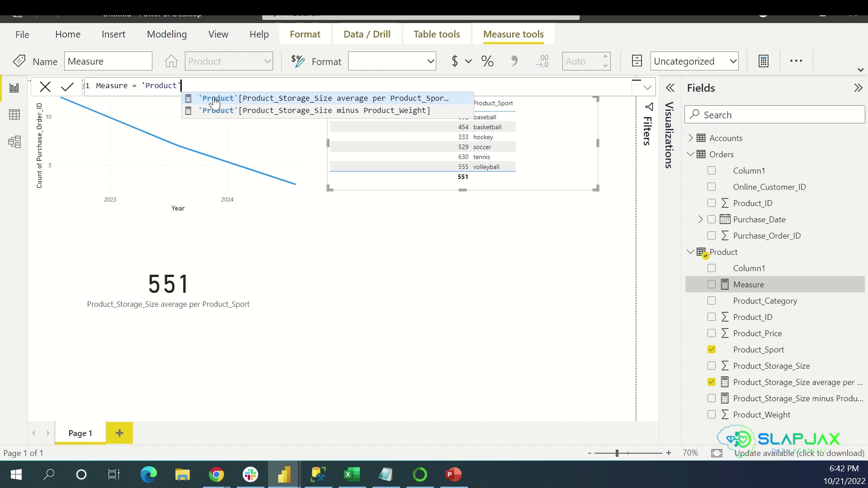
text([)
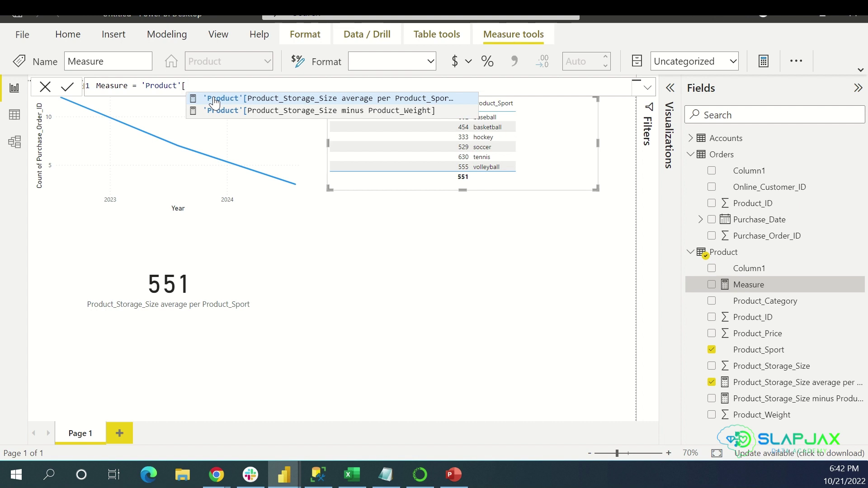
text(price)
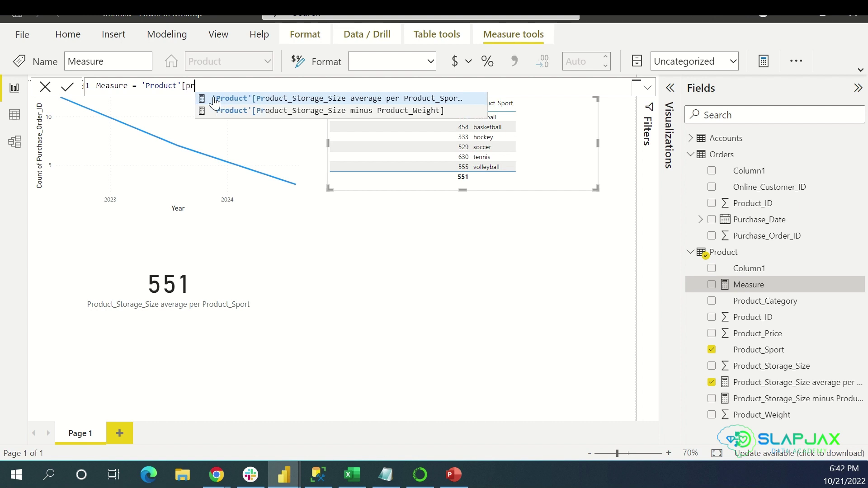
key(BackSpace)
key(BackSpace)
key(BackSpace)
text(PRo)
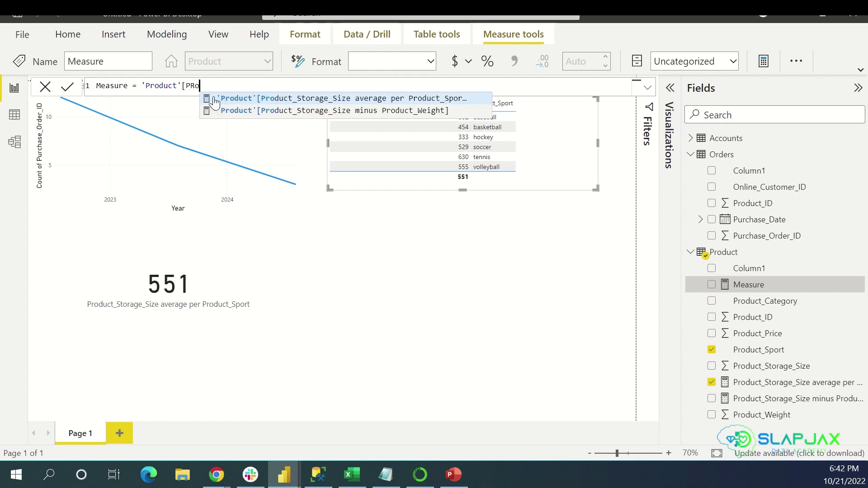
key(BackSpace)
key(BackSpace)
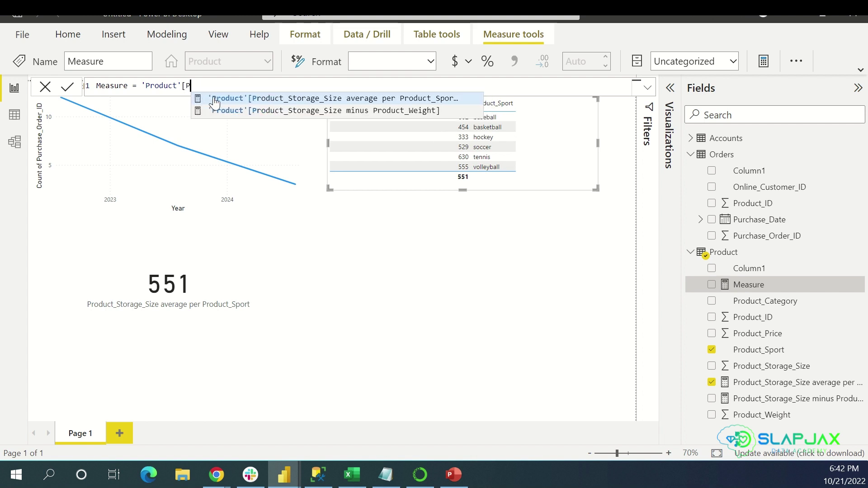
text(roduct)
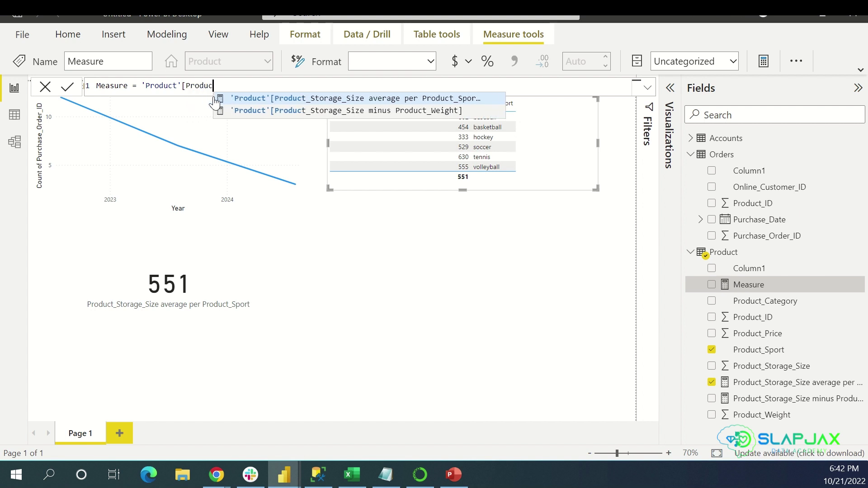
text(_)
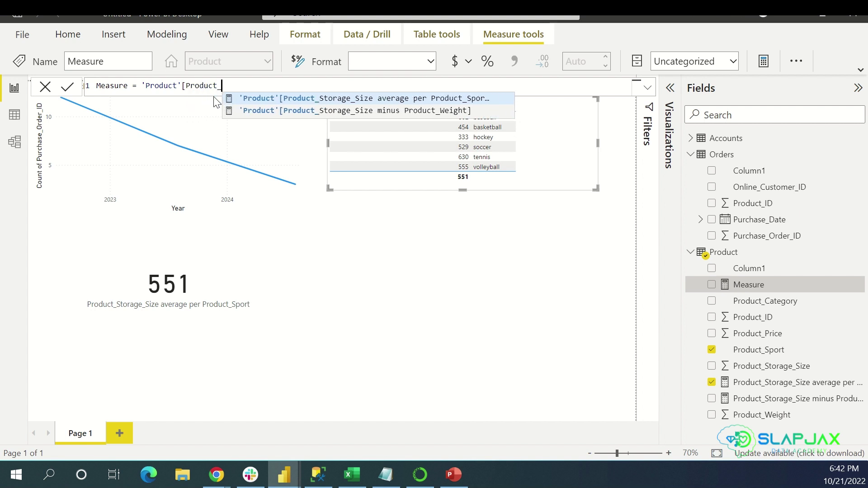
text(Pr)
key(BackSpace)
key(BackSpace)
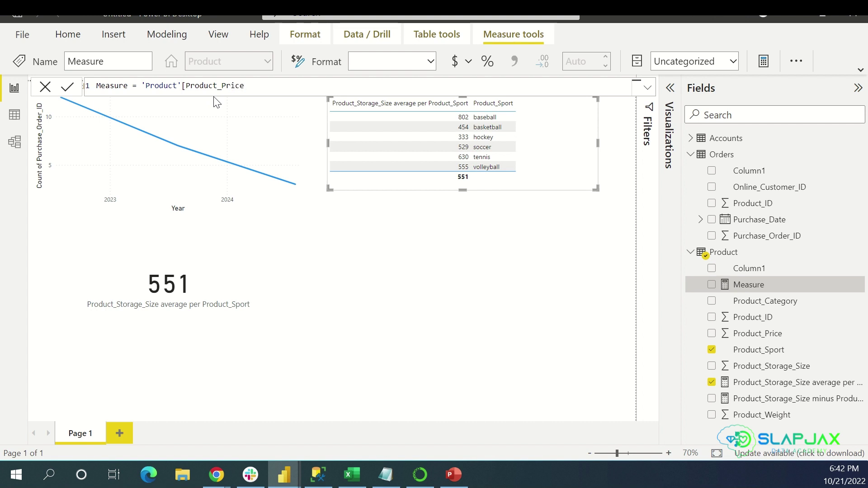
text(ice])
Wrap the 'Product'[Product_Price] reference in a sum function and add a division operator after it
click(145, 86)
text(su)
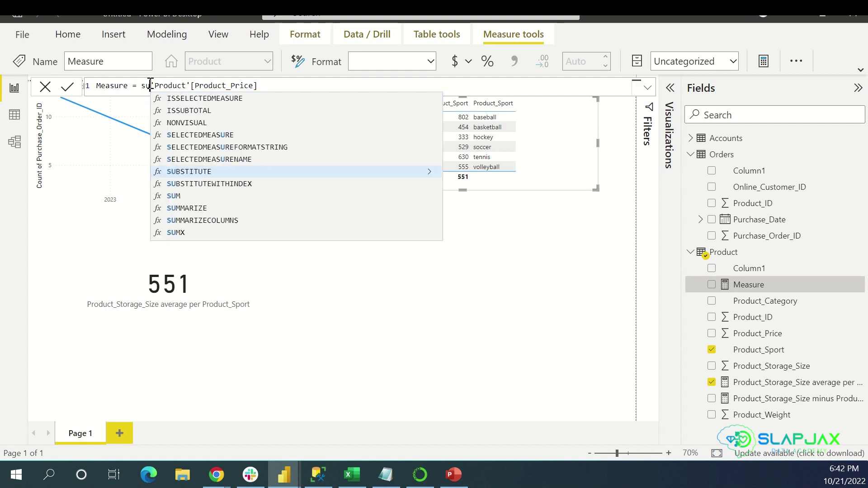
text(m()
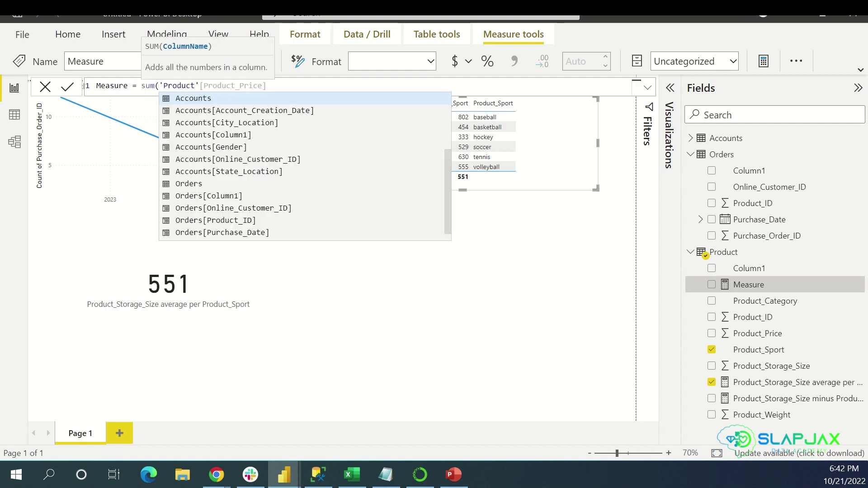
click(294, 81)
text()/)
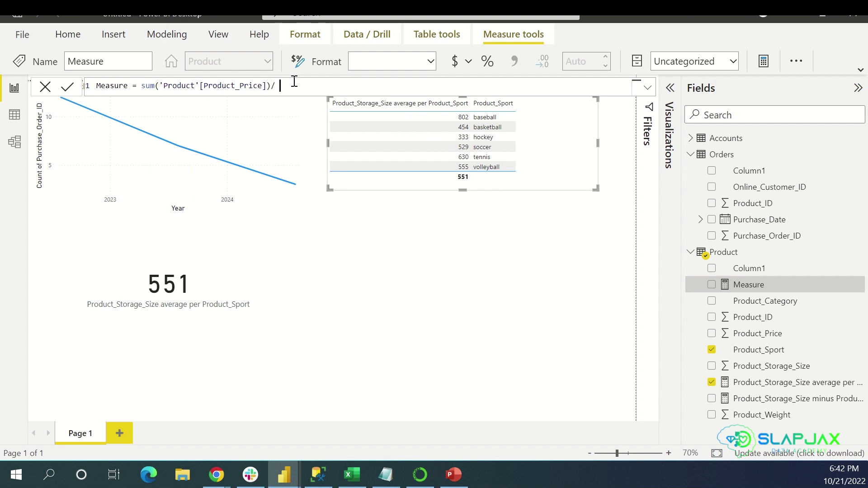
Complete the formula with sum('Product'[Product_Weight]) as the divisor and commit the measure
text( sum('Product)
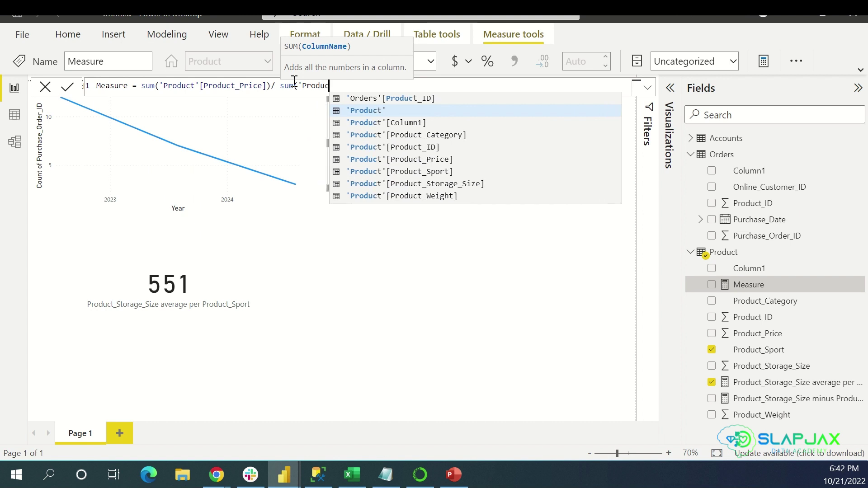
text(')
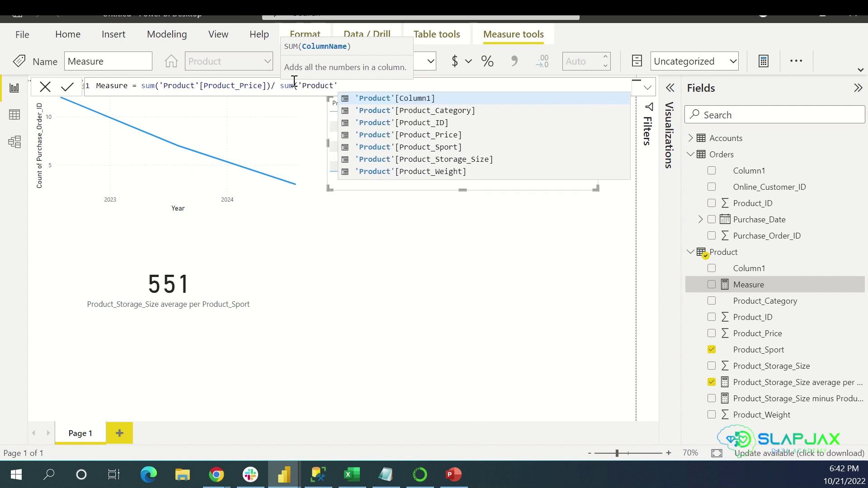
text([PR)
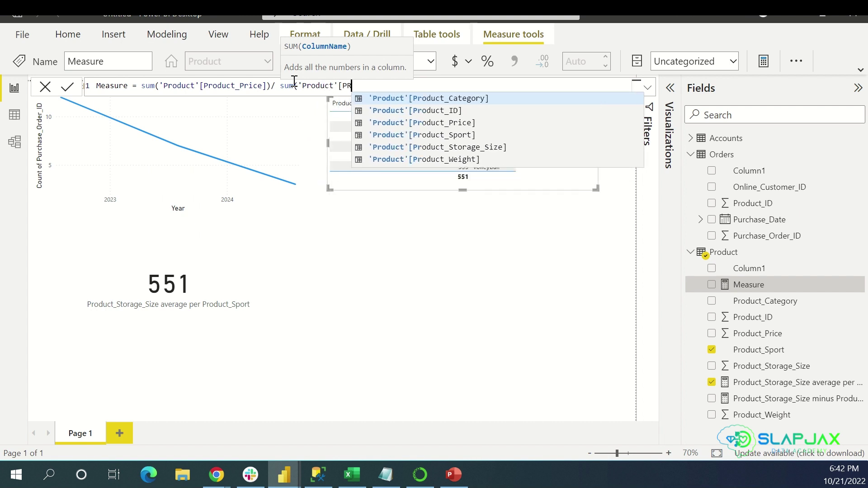
click(435, 159)
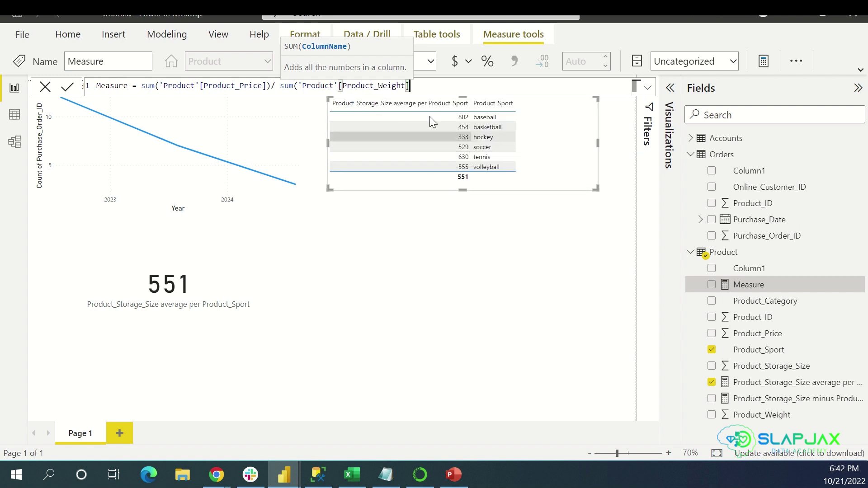
text())
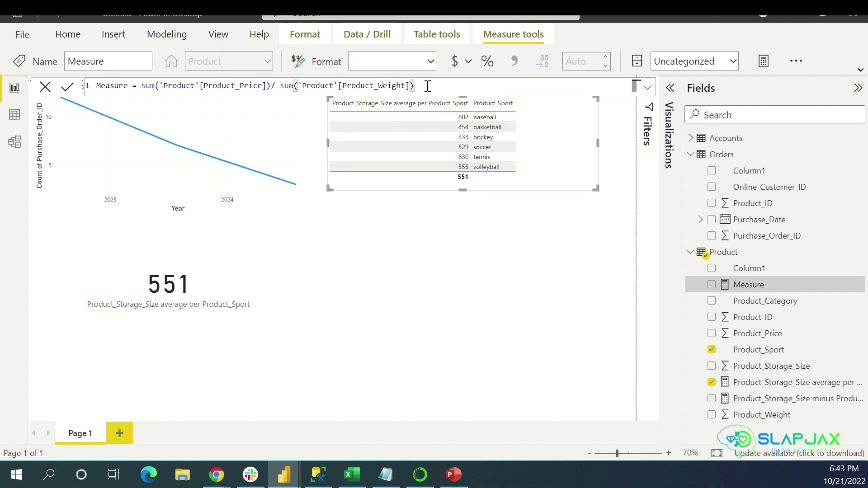
key(Return)
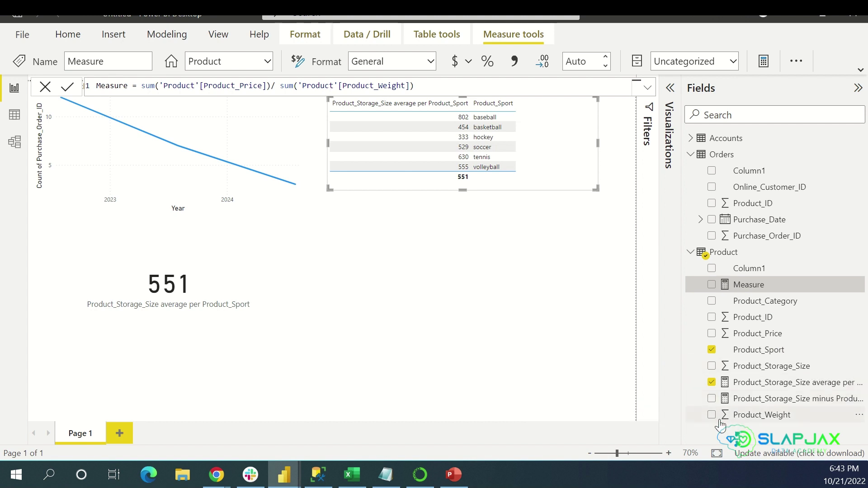
Create a new visual on an empty part of the page from Product_Weight and Measure
click(583, 348)
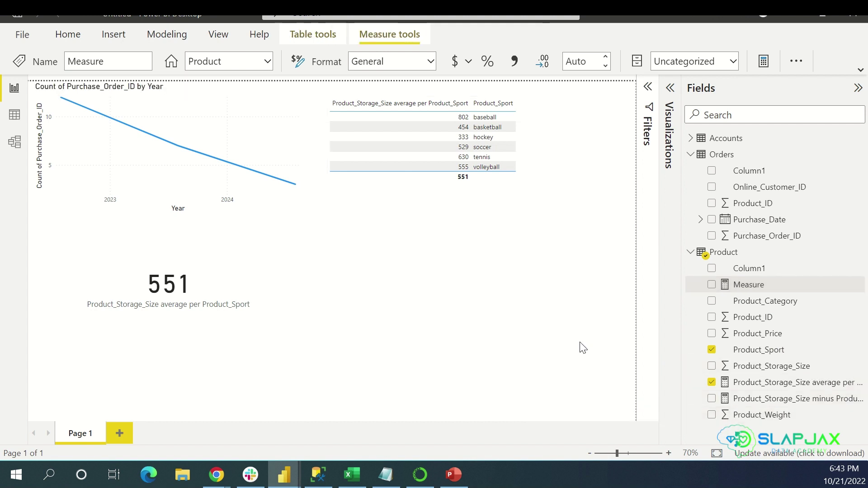
click(718, 416)
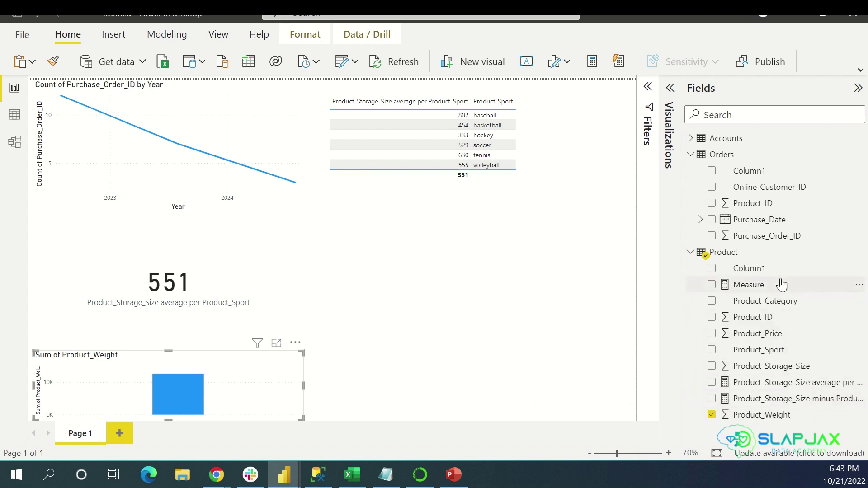
click(712, 285)
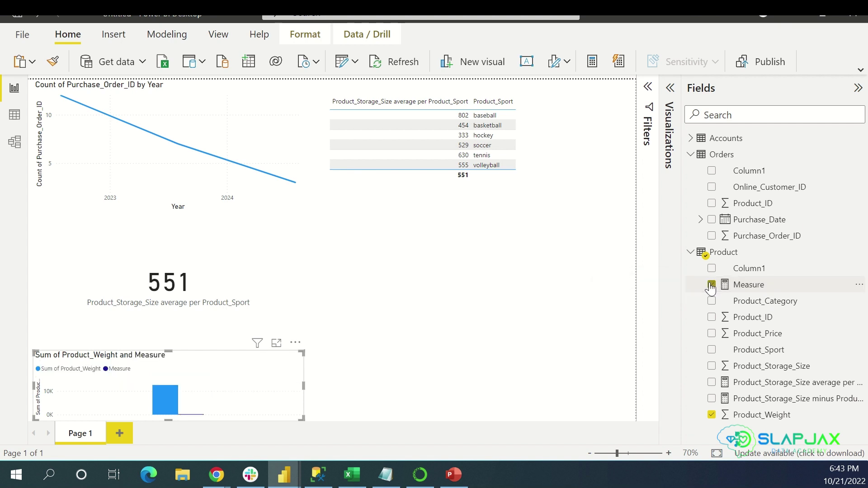
right_click(749, 287)
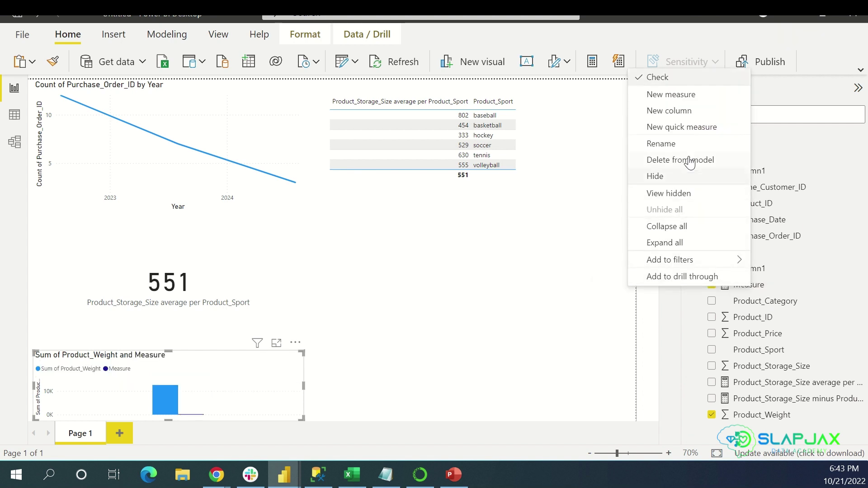
click(683, 143)
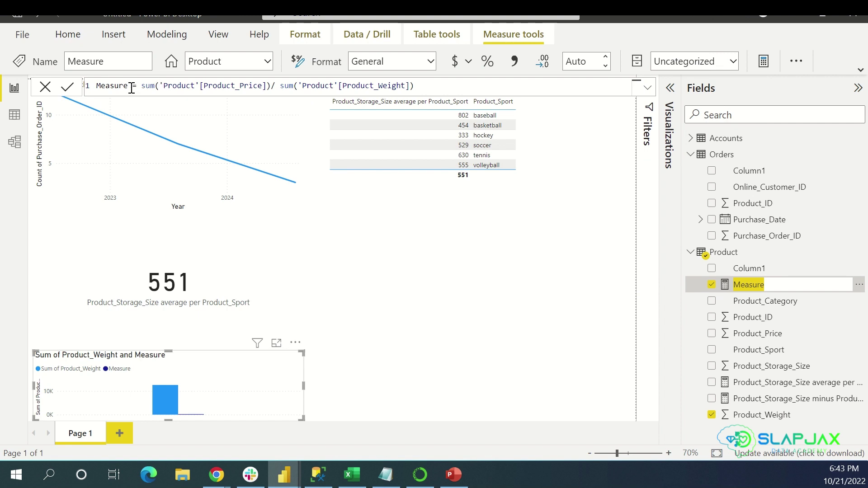
click(102, 87)
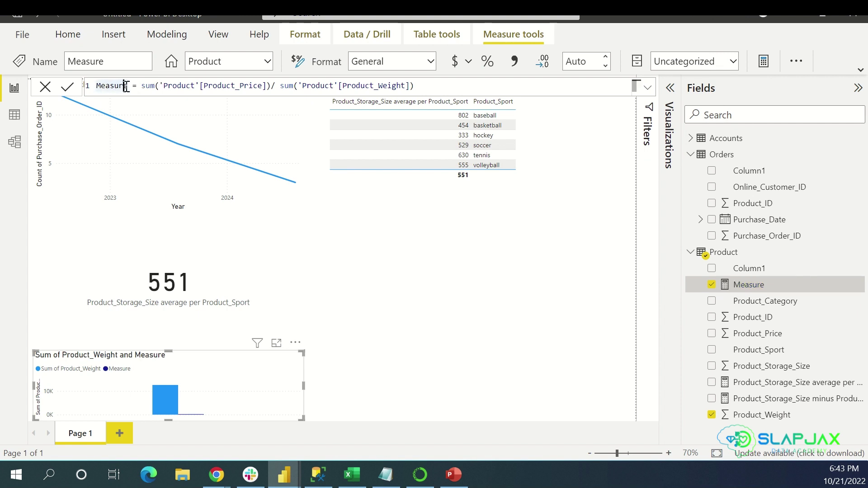
drag(128, 87, 97, 87)
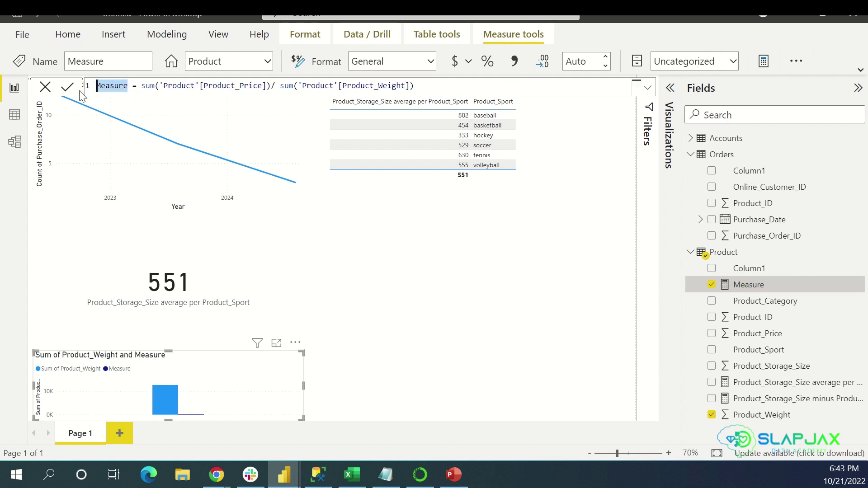
click(307, 334)
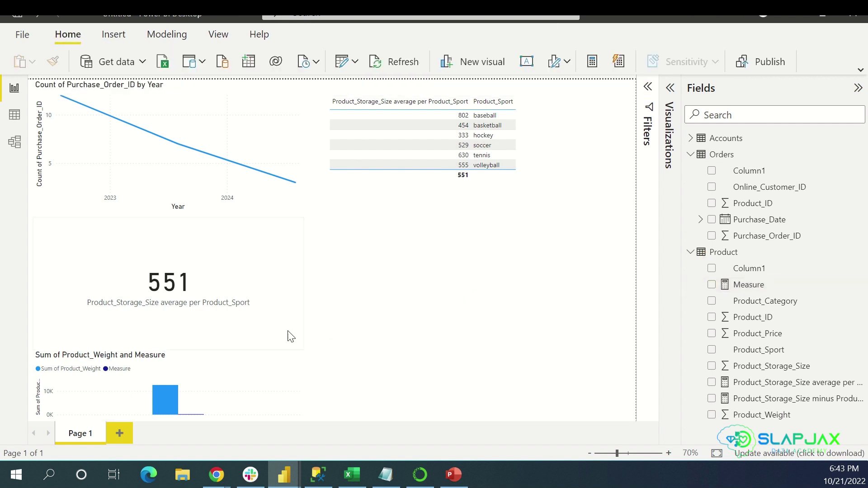
Place the Product_Weight and Measure chart below the Product_Sport table with more height, and convert it to a table visual
drag(240, 367, 532, 233)
drag(465, 285, 465, 340)
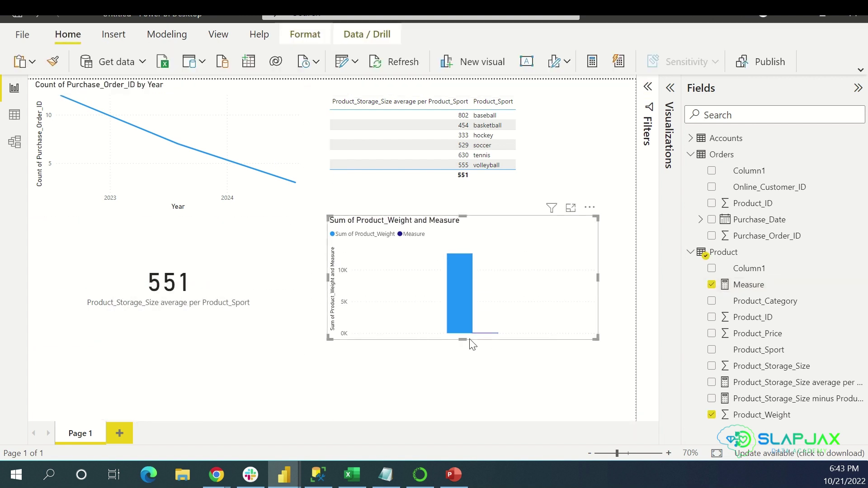
click(670, 88)
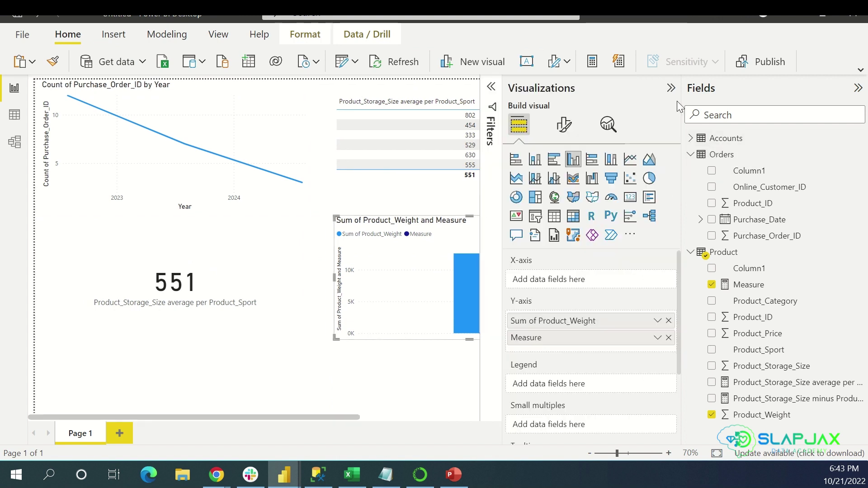
click(649, 181)
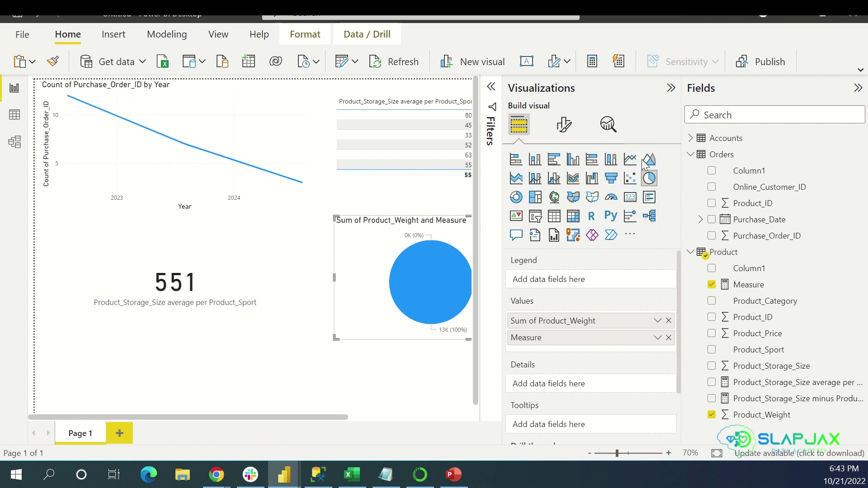
click(556, 217)
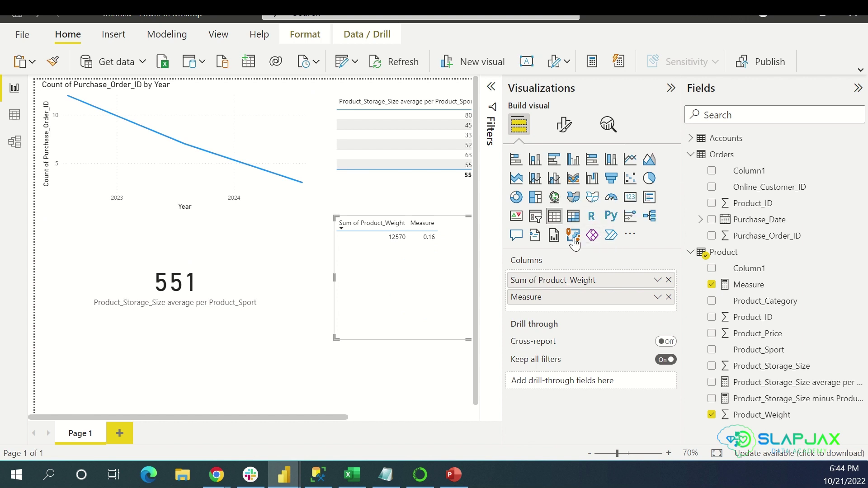
click(857, 89)
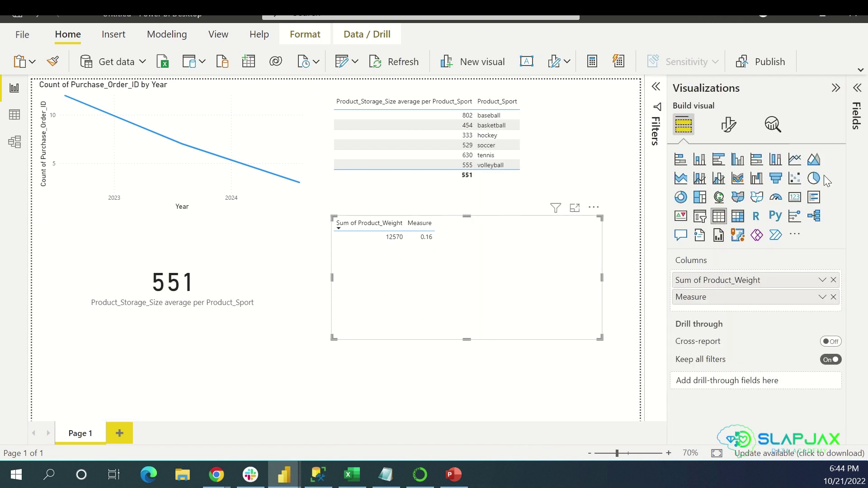
Replace Product_Weight with Product_Price in the new Measure table and summarize Product_Price as Average
click(856, 88)
click(703, 173)
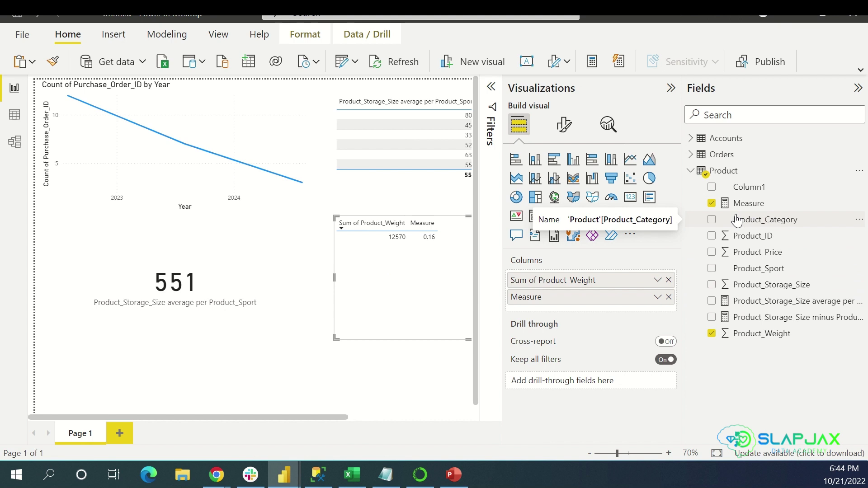
click(712, 335)
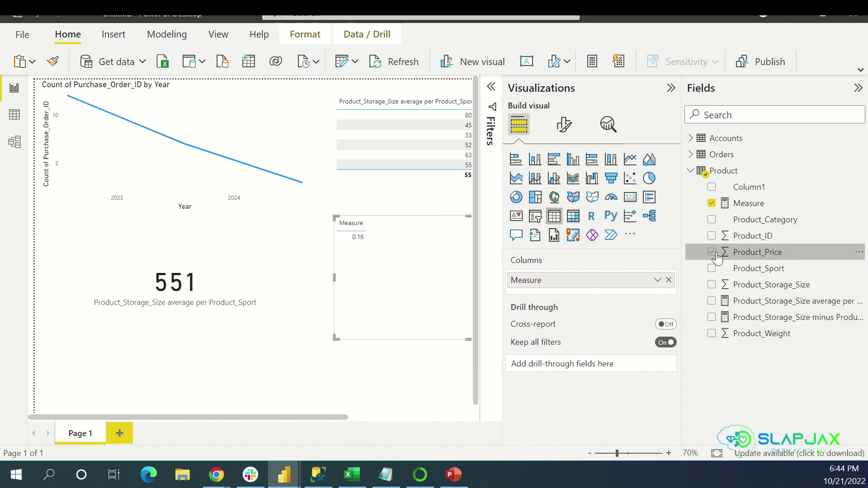
click(712, 253)
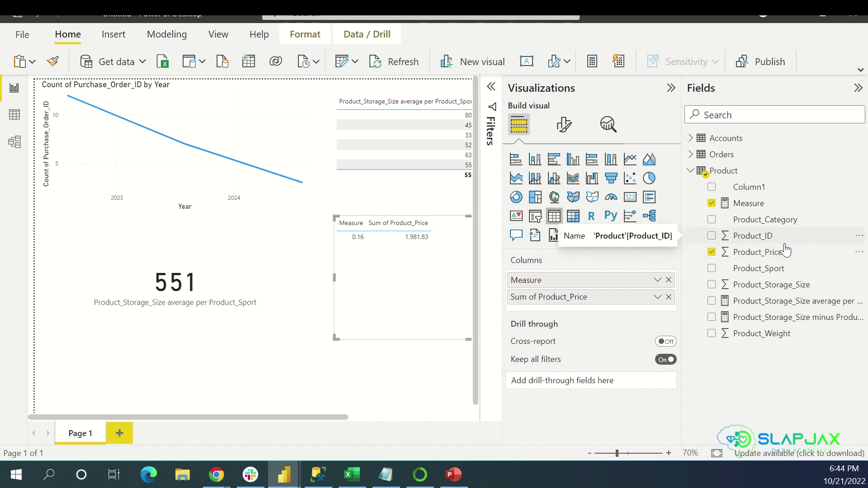
click(657, 297)
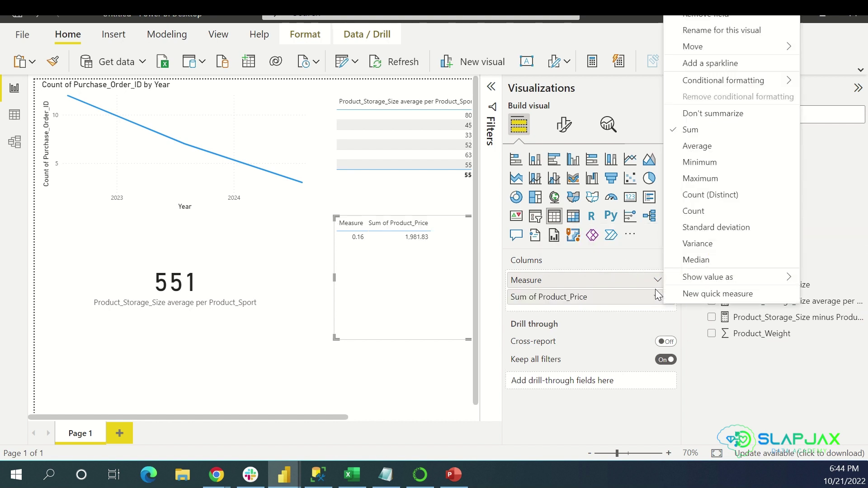
click(706, 147)
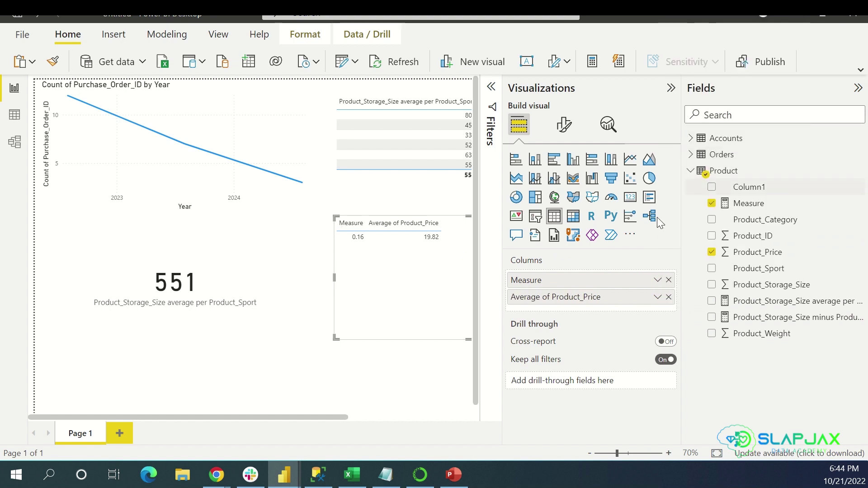
Convert the table with Measure and average Product_Price to a card visual, and delete it from the page
click(857, 87)
drag(506, 293, 529, 290)
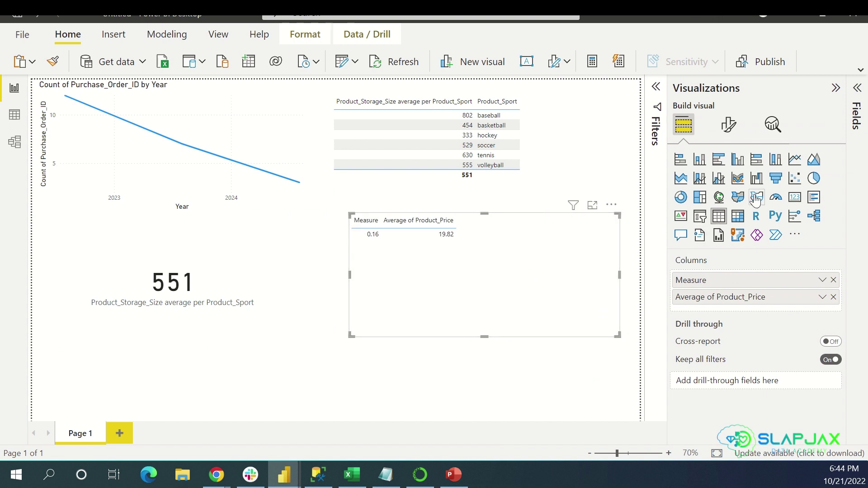
click(794, 198)
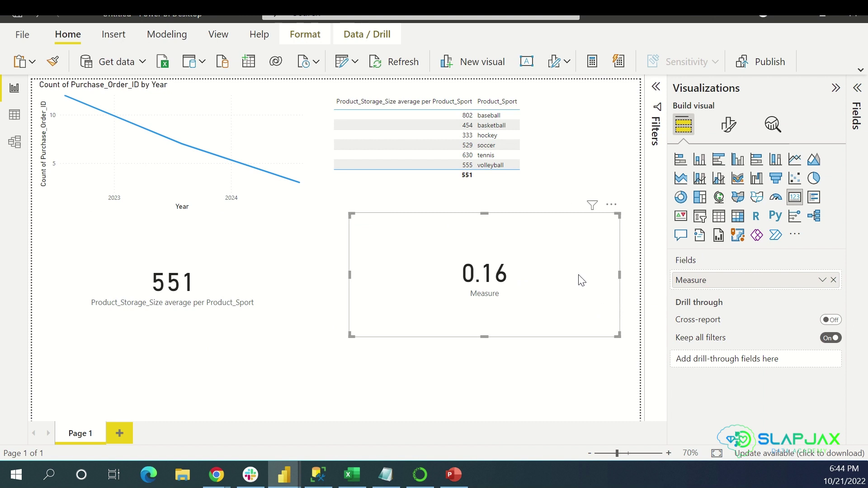
key(Delete)
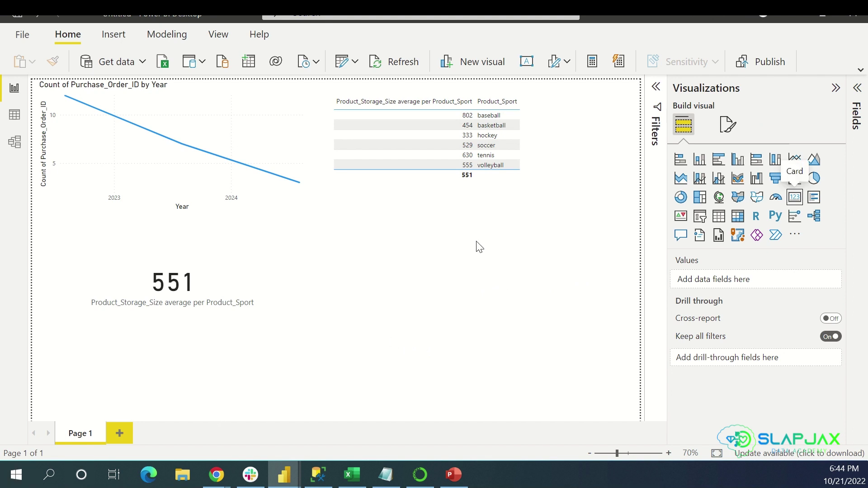
click(164, 33)
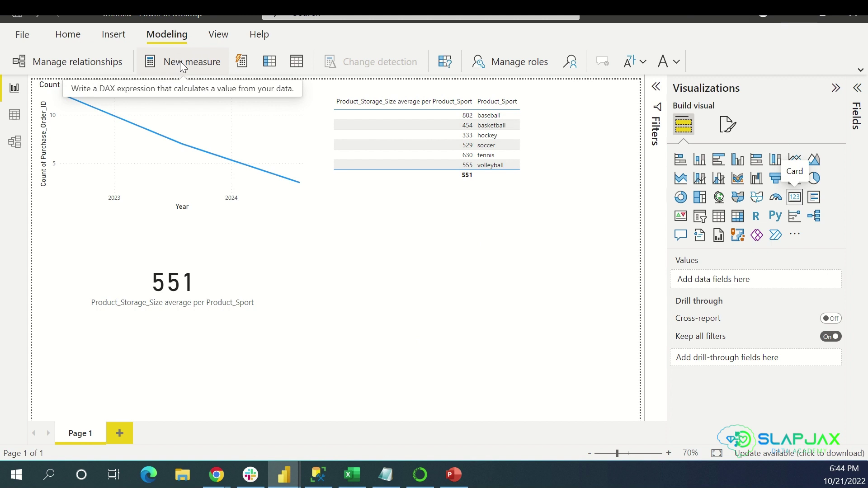
click(114, 37)
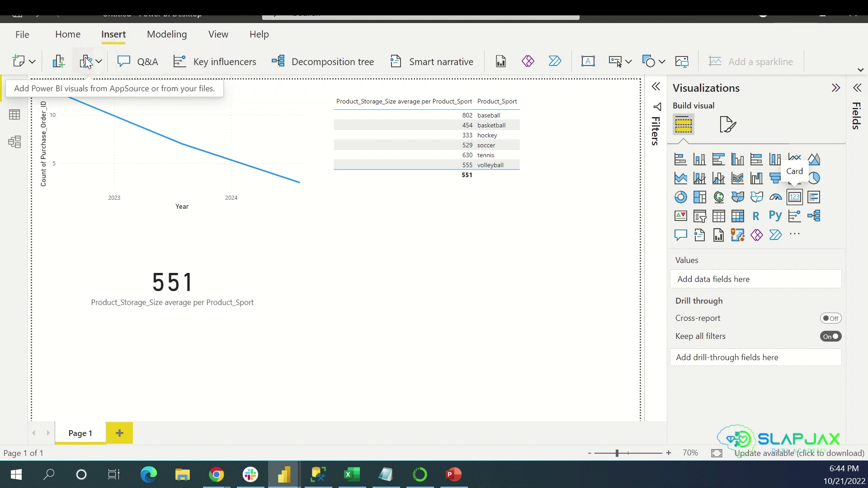
click(61, 35)
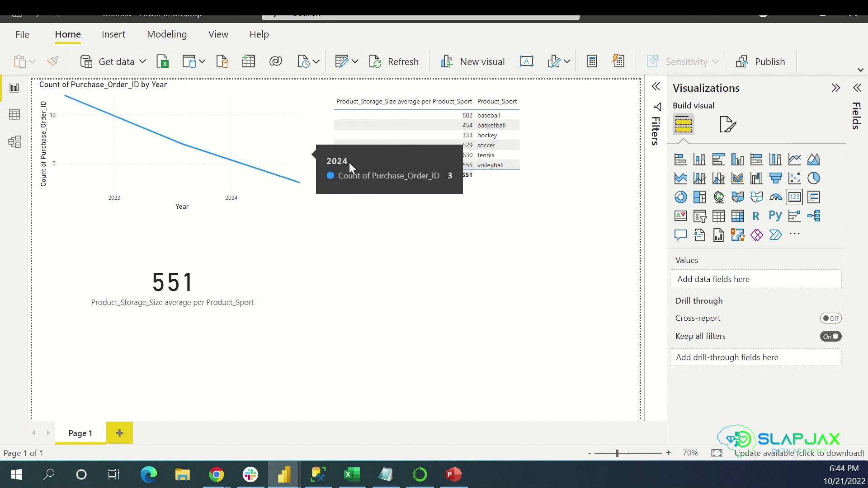
Cross-filter the line chart and card by each Product_Sport row of the table in turn, from baseball down to volleyball
click(424, 115)
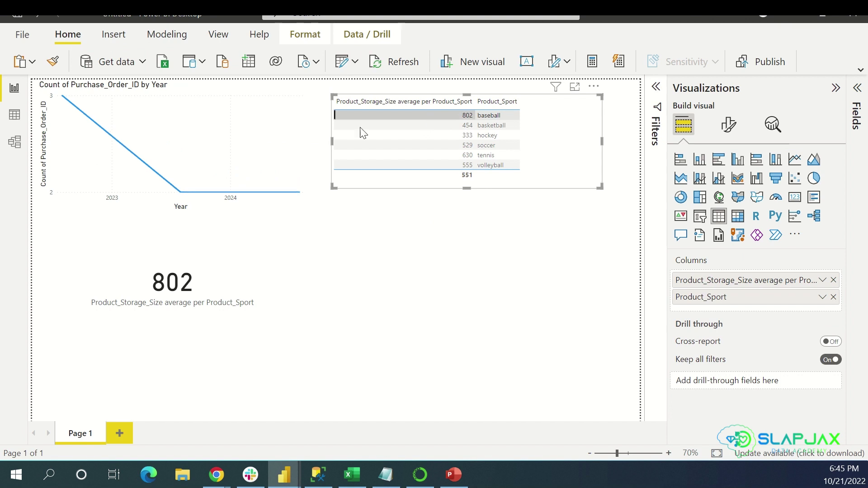
click(447, 126)
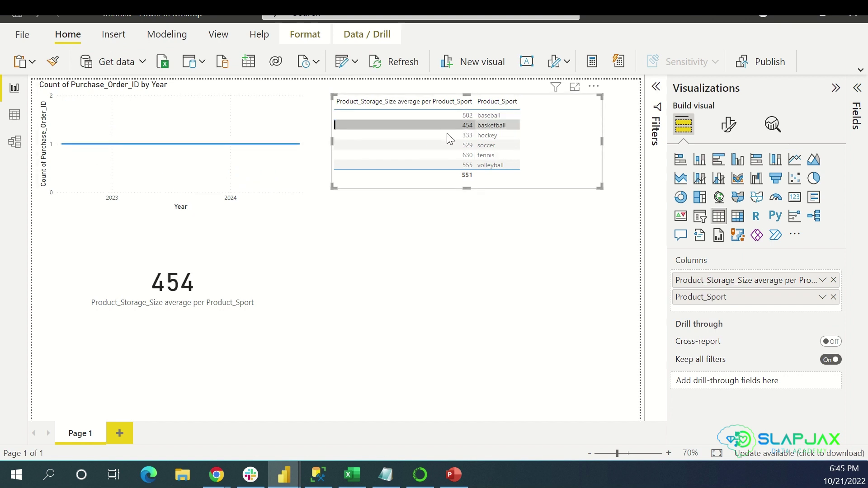
click(444, 137)
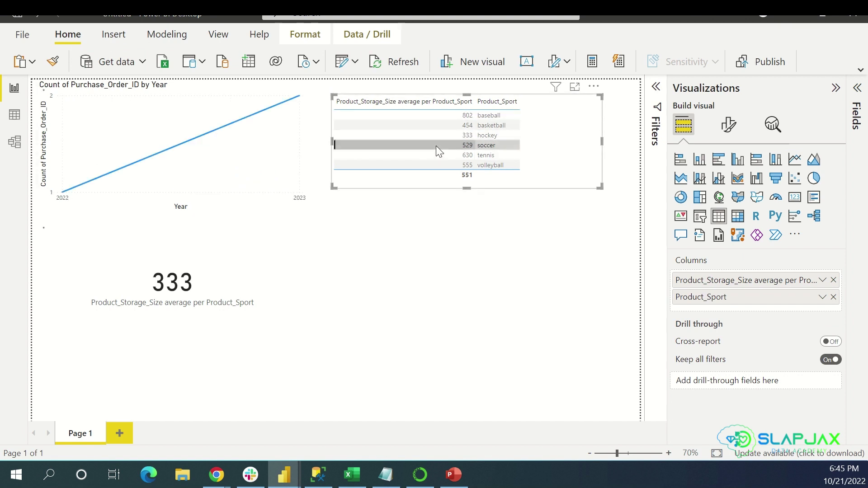
click(435, 145)
click(432, 156)
click(429, 165)
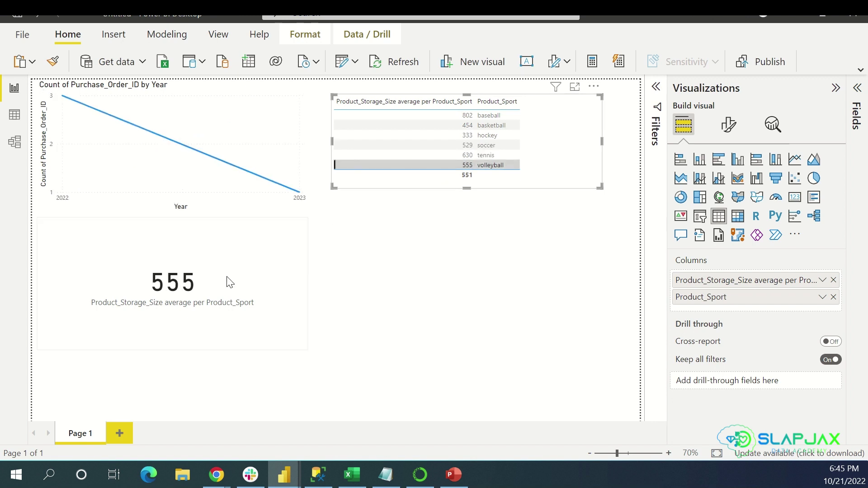
Cross-filter the page by the table's sports in reverse order, from tennis back up to baseball
click(443, 152)
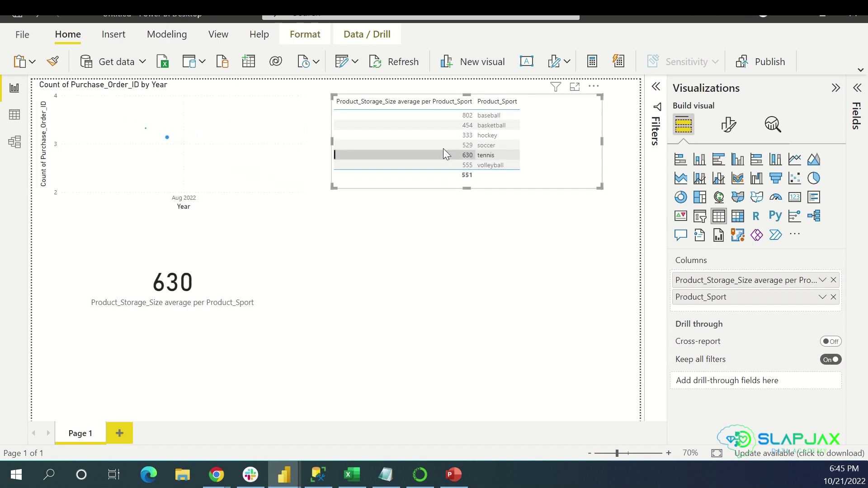
click(443, 145)
click(443, 135)
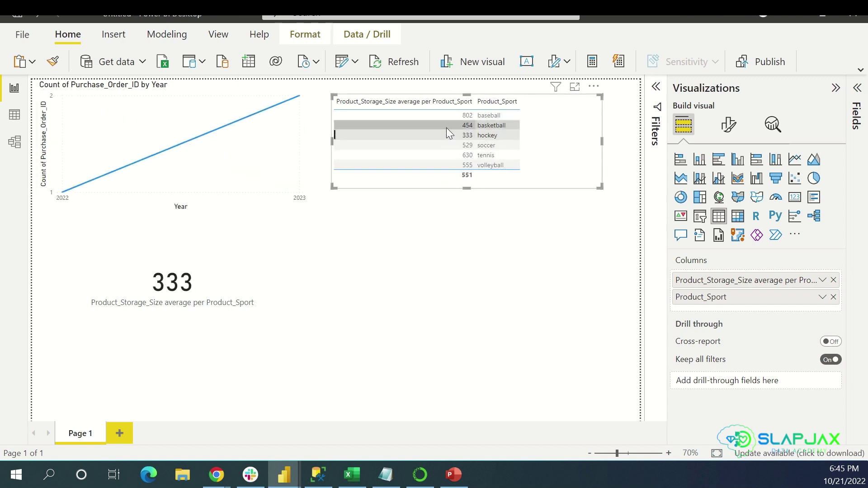
click(447, 126)
click(448, 117)
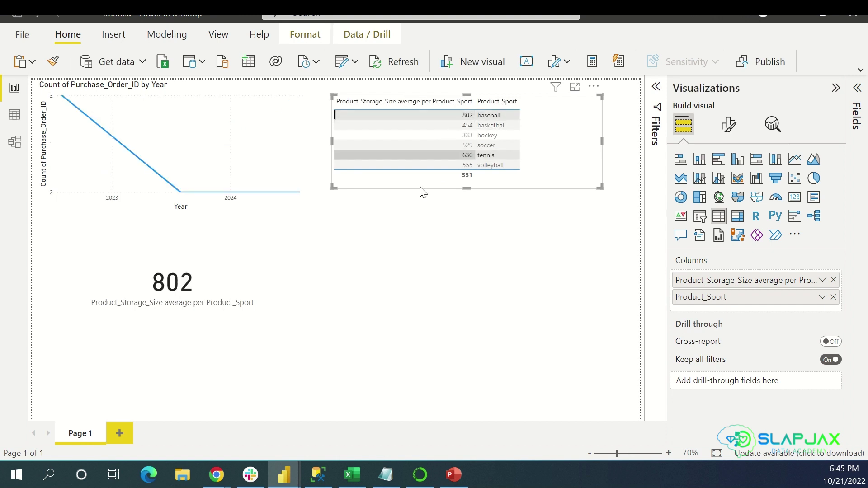
click(377, 268)
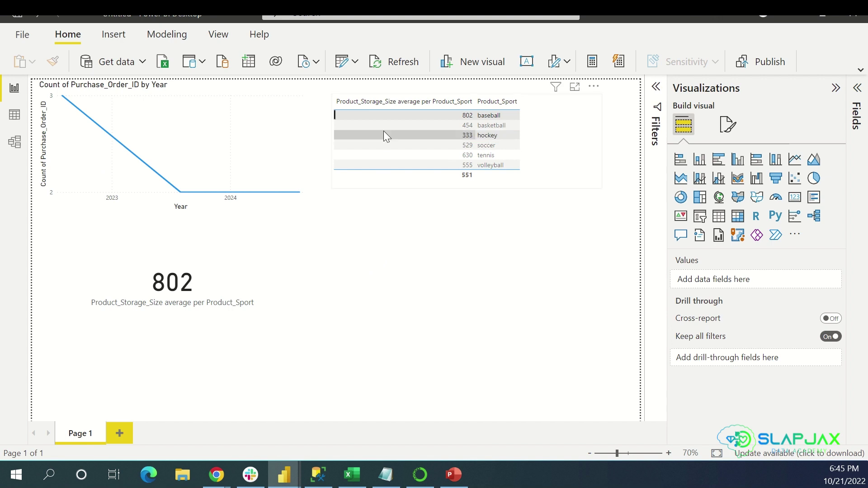
Clear the baseball selection in the Product_Sport table and reapply it to compare the card and line chart
click(400, 115)
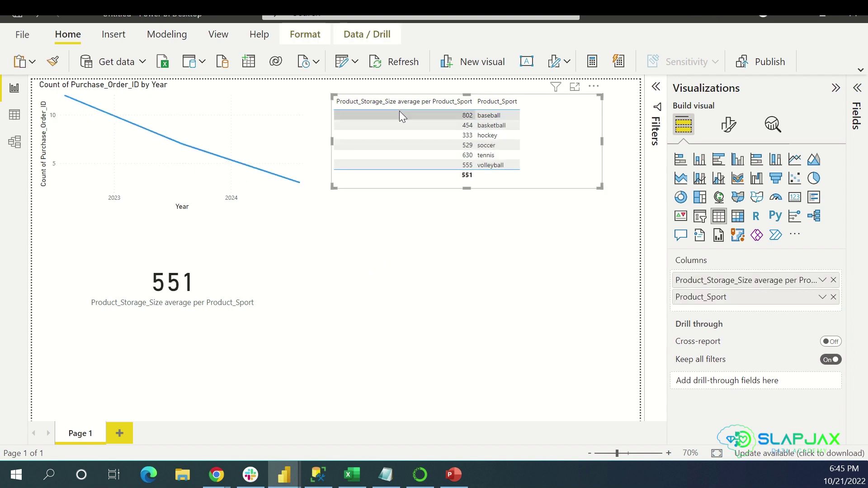
click(400, 111)
click(435, 115)
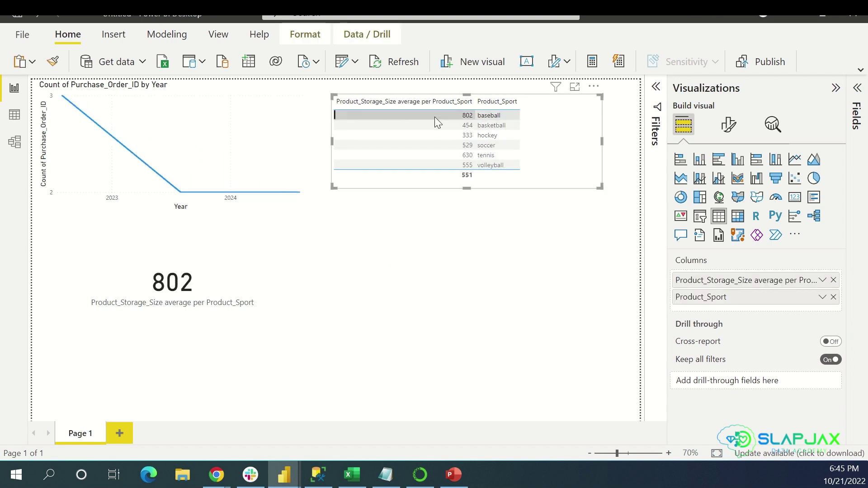
click(503, 115)
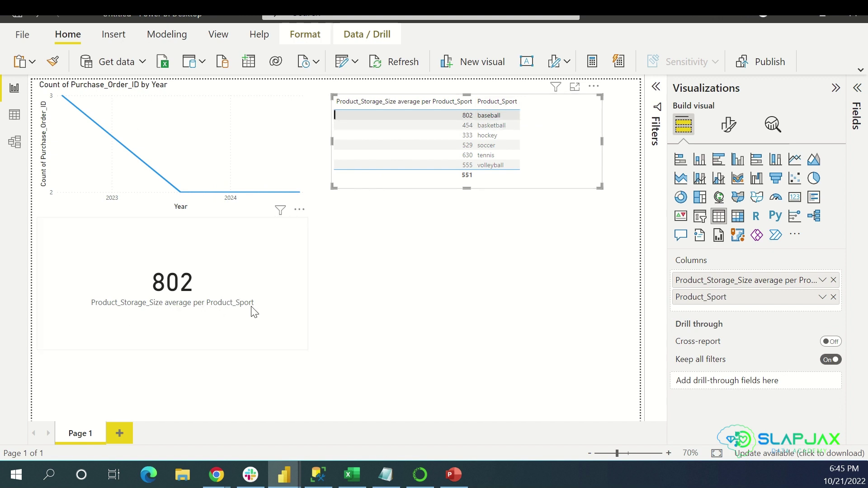
mouse_move(468, 115)
Cross-filter the visuals by soccer, hockey and tennis, and clear the table selection to show all sports again
click(486, 145)
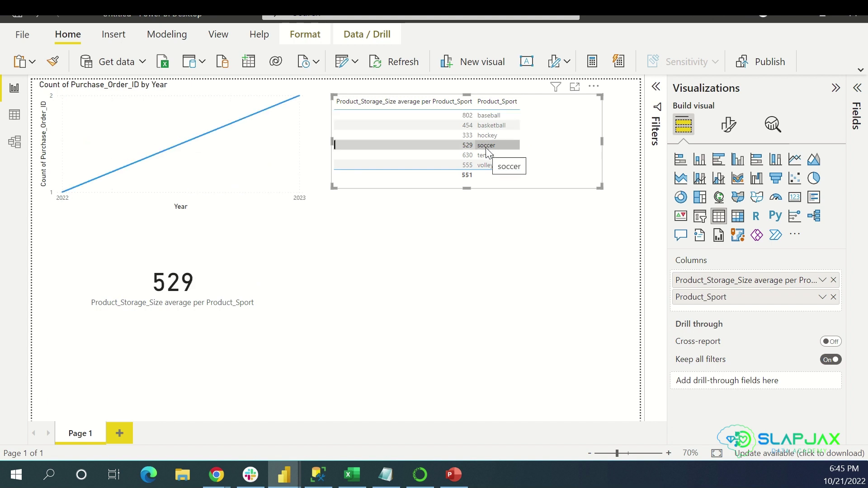
click(496, 135)
click(494, 146)
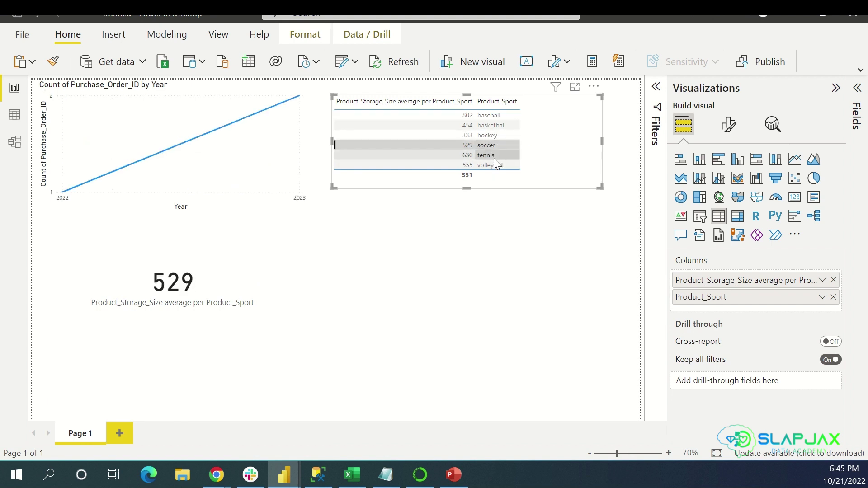
click(494, 159)
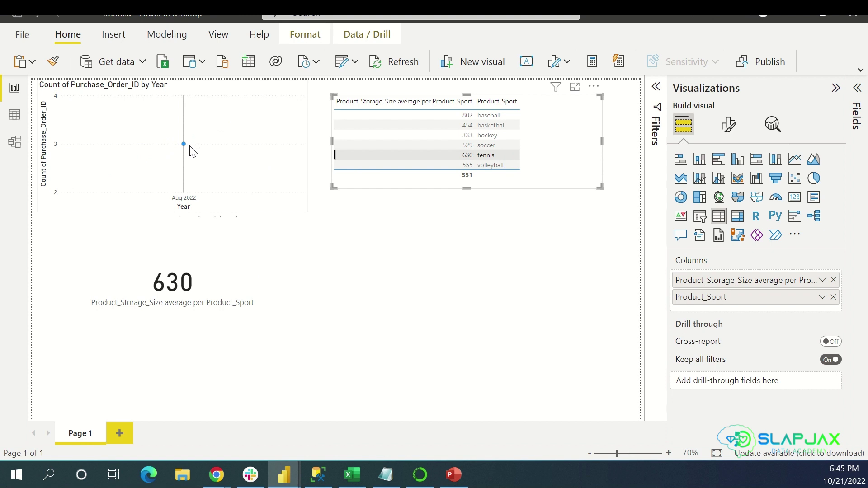
mouse_move(193, 156)
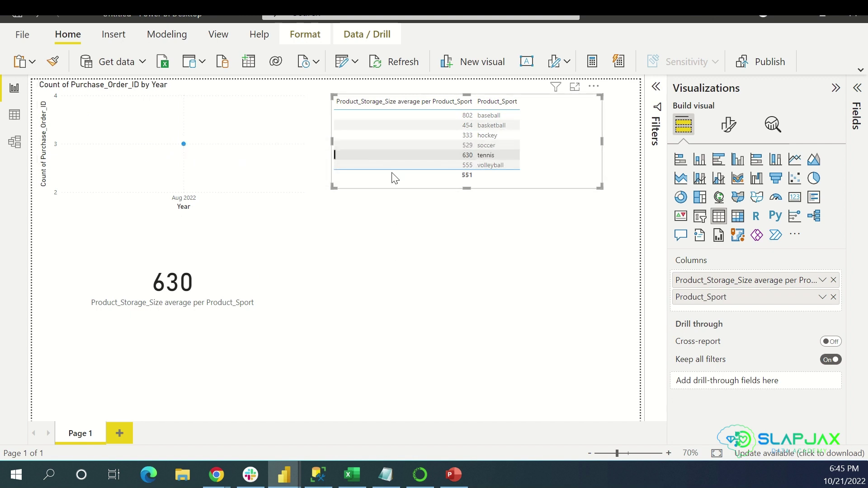
click(430, 115)
click(430, 115)
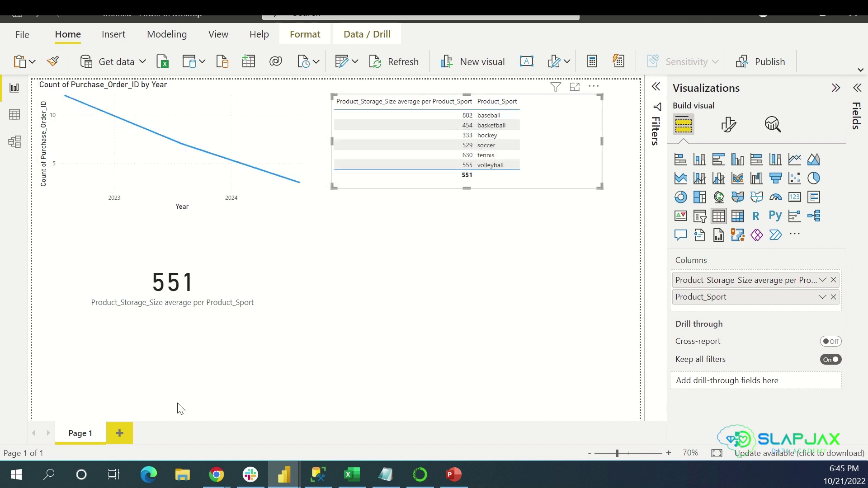
Add two blank pages, Page 2 and Page 3, to the report and return to Page 1
click(130, 430)
click(178, 434)
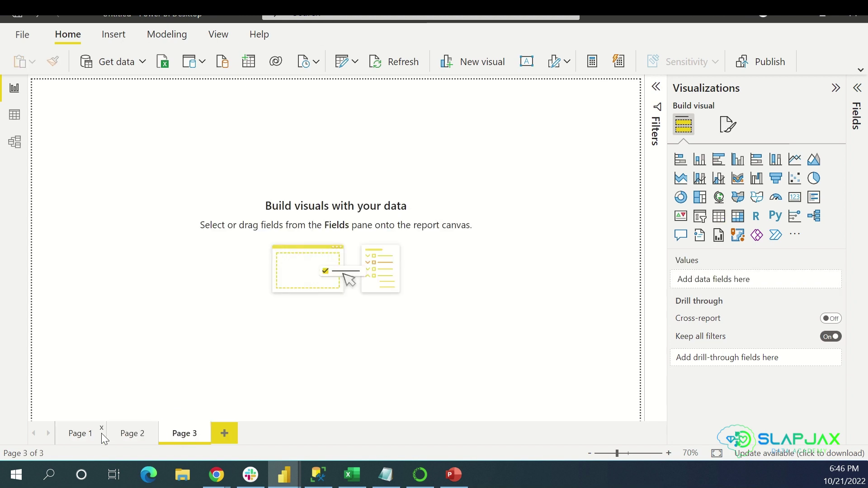
click(97, 432)
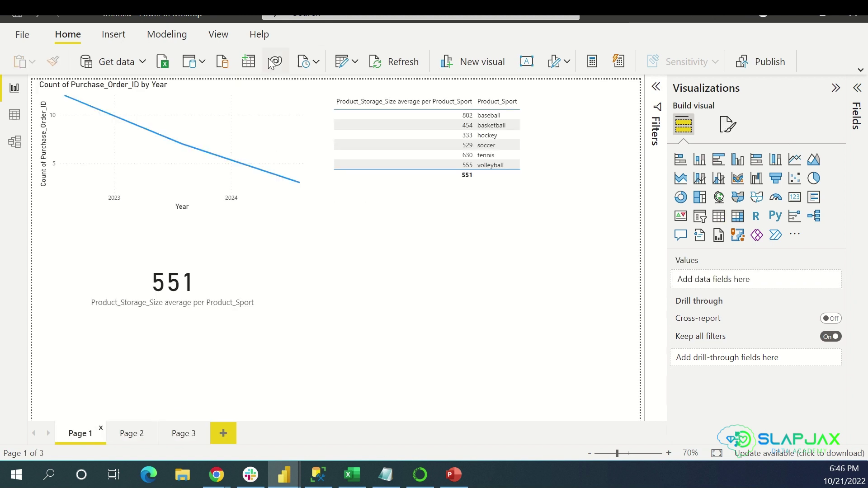
Insert a page navigator with buttons for all three report pages on Page 1, and deselect it
click(115, 34)
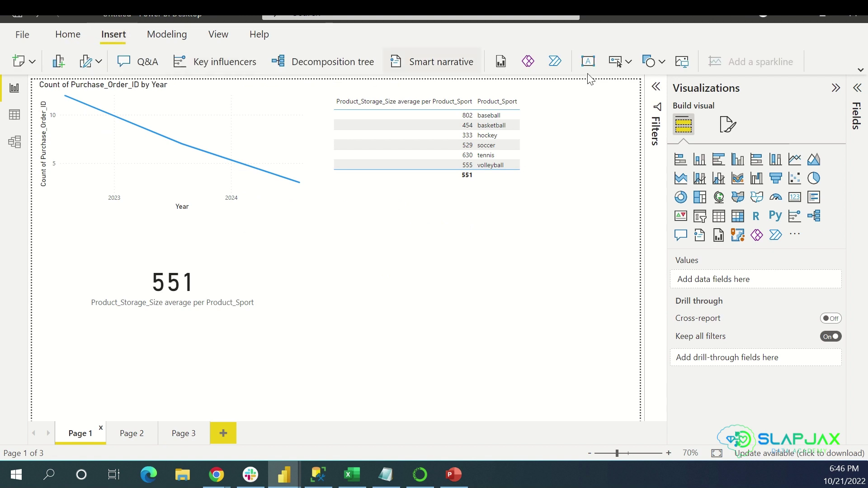
click(612, 63)
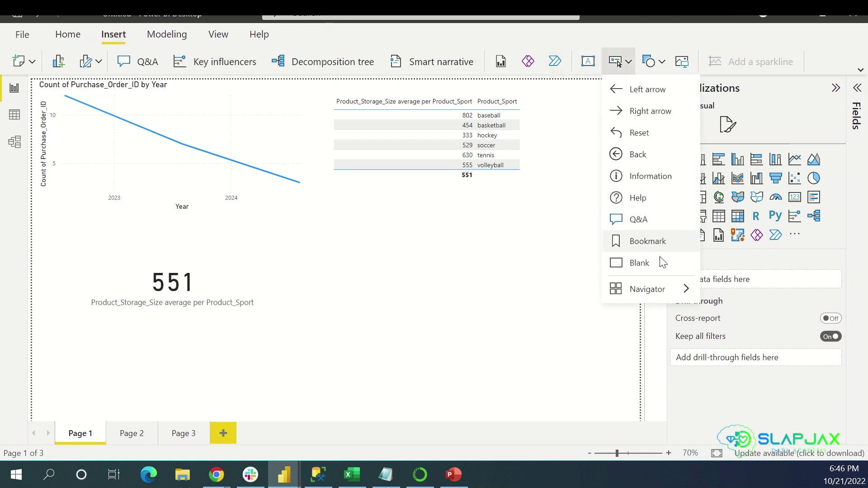
mouse_move(662, 291)
click(724, 292)
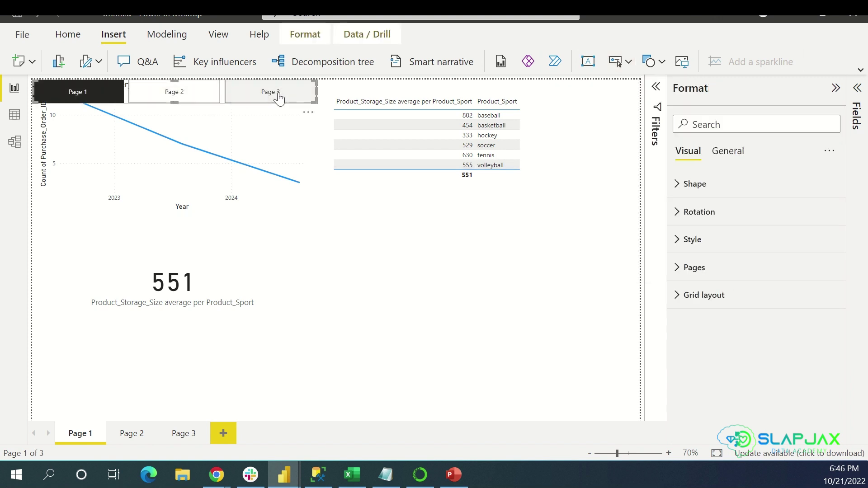
click(412, 210)
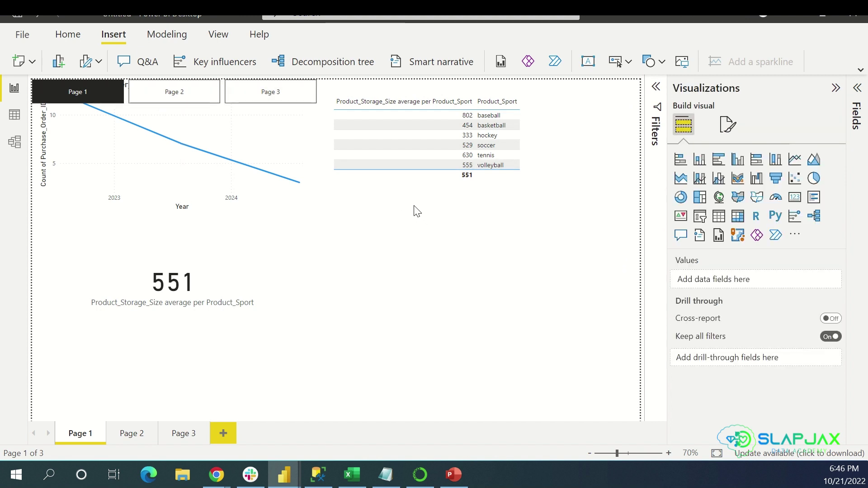
click(68, 35)
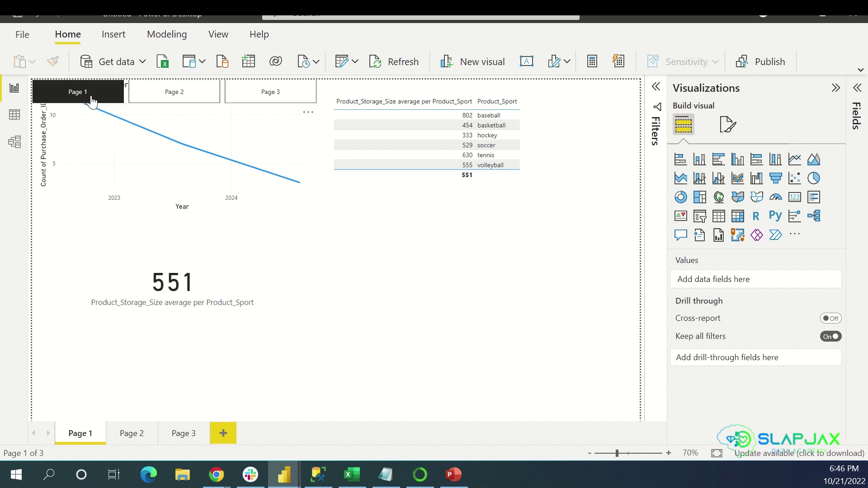